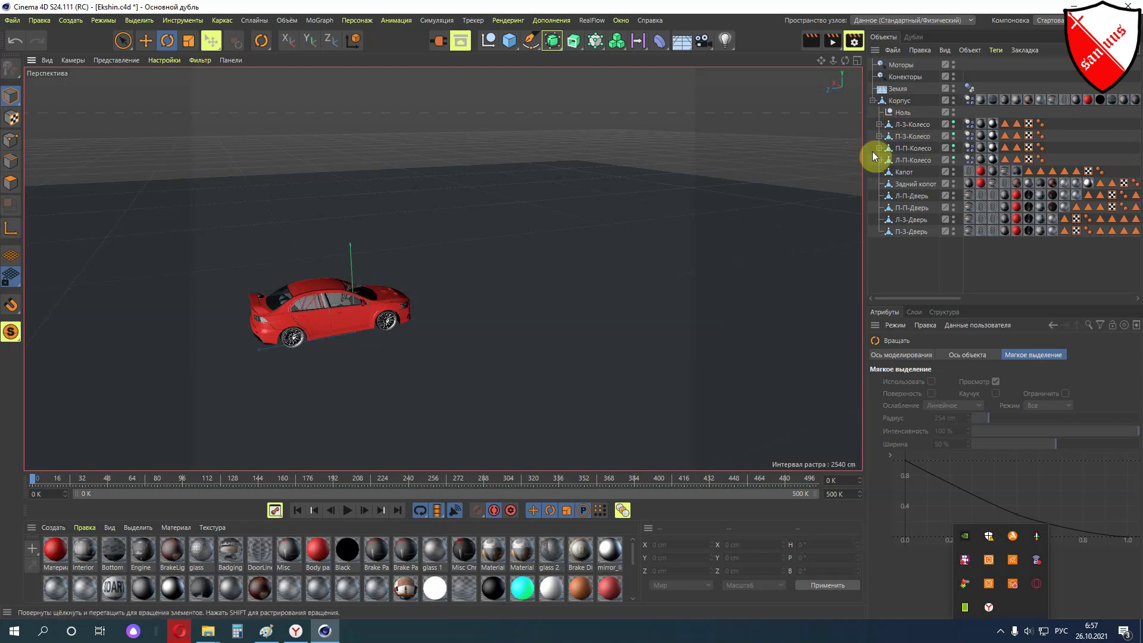
Widen the Object Manager, orbit closer to the car, and select the car body Корпус
{"action": "left_click_drag", "start_coordinate": [864, 97], "coordinate": [817, 98]}
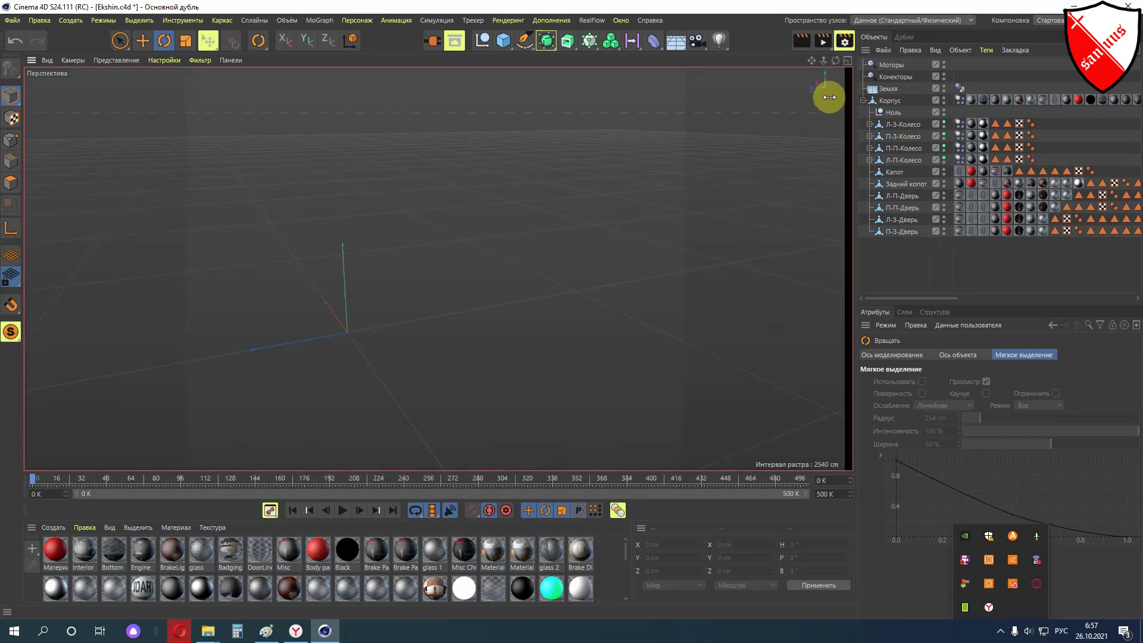
{"action": "left_click_drag", "start_coordinate": [306, 340], "coordinate": [309, 250], "text": "alt"}
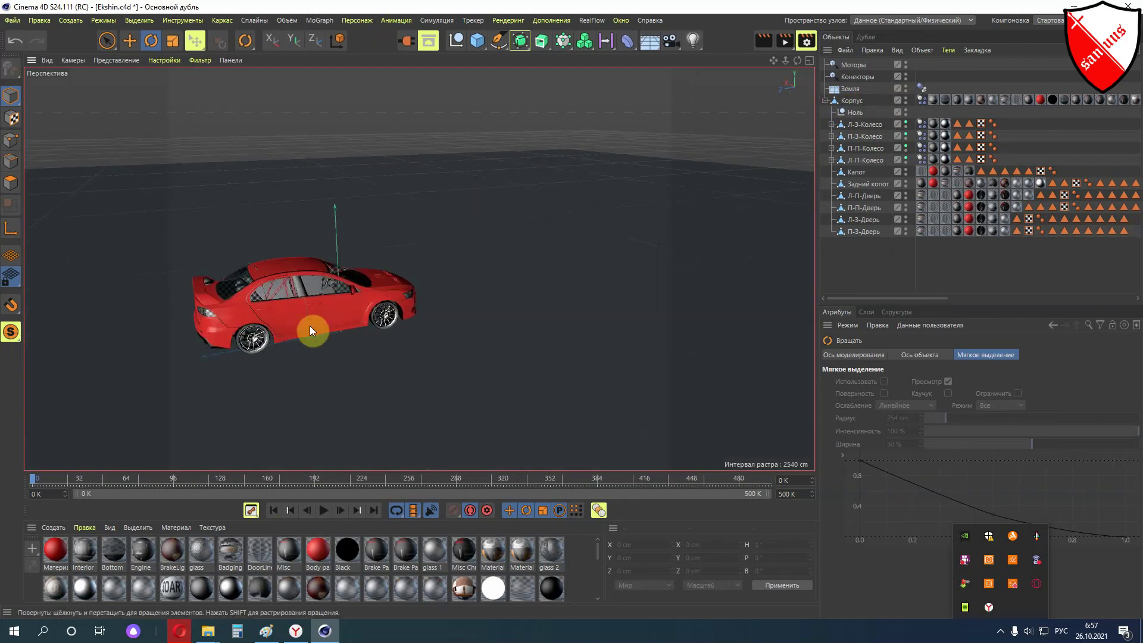
{"action": "left_click", "coordinate": [834, 100]}
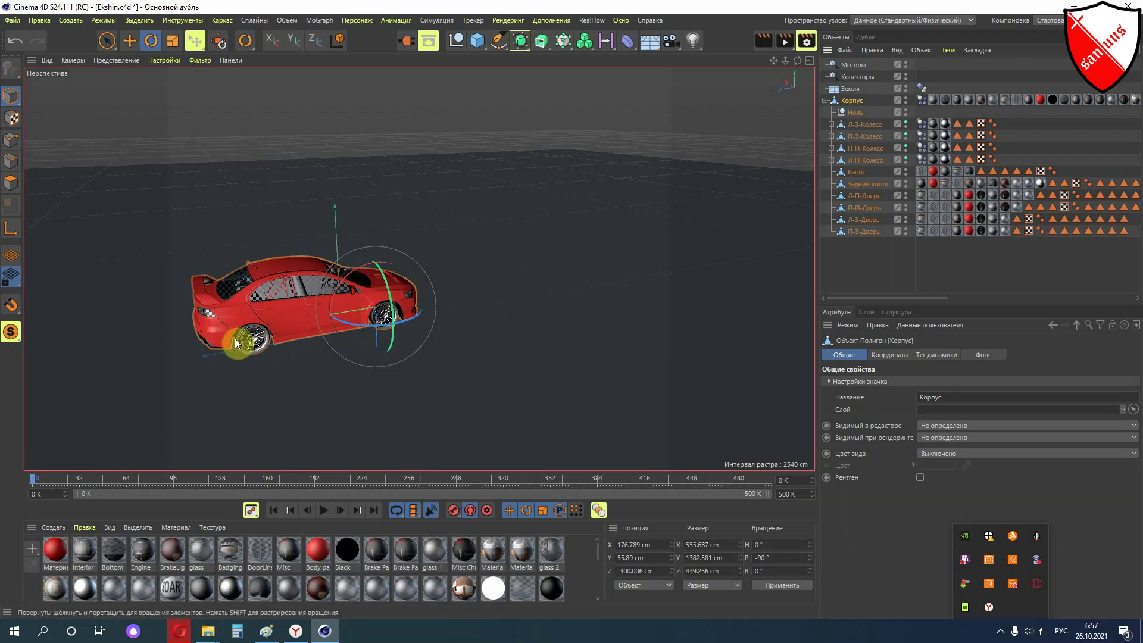
Expand Л-З, П-З, П-П and Л-П-Колесо to list each wheel's motor and connector
{"action": "left_click", "coordinate": [832, 125]}
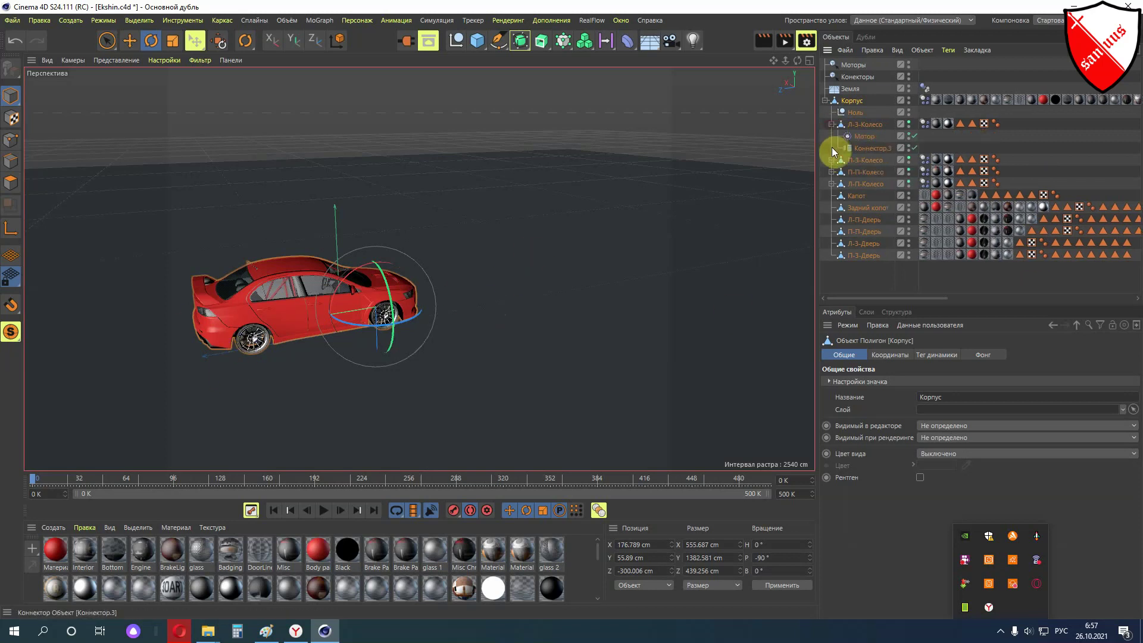
{"action": "left_click", "coordinate": [832, 160]}
{"action": "left_click", "coordinate": [832, 202]}
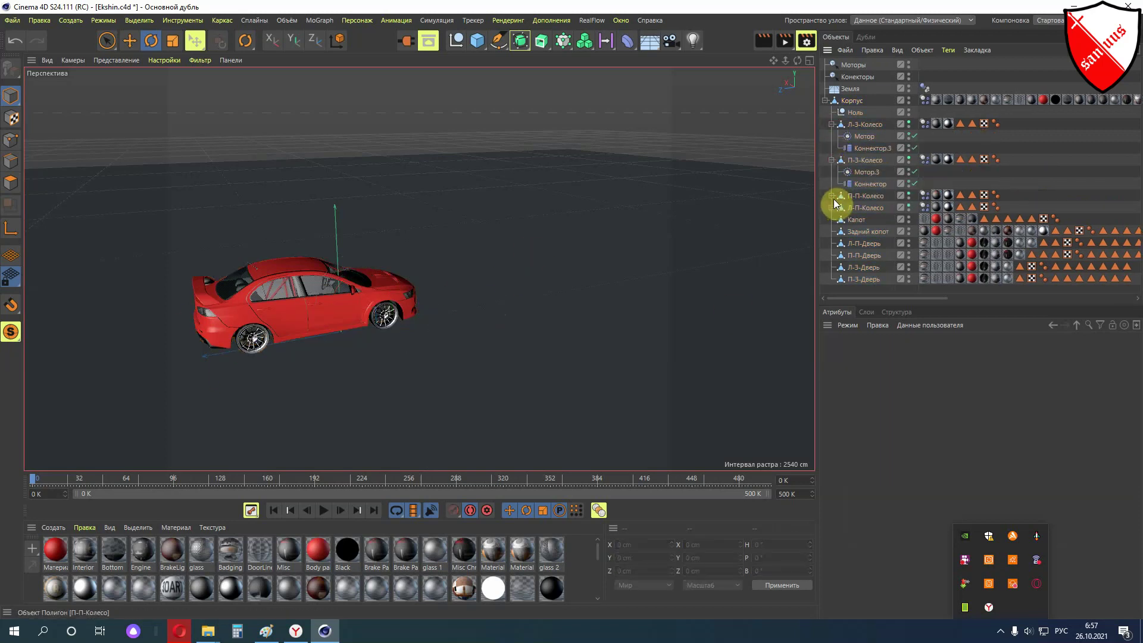
{"action": "left_click", "coordinate": [832, 196]}
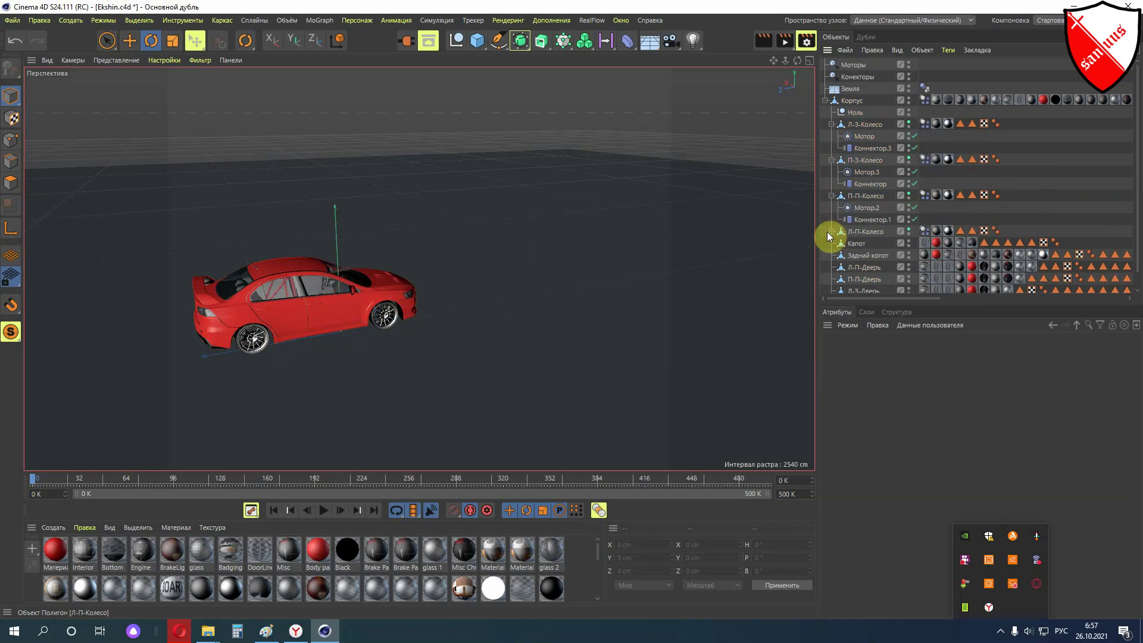
{"action": "left_click", "coordinate": [832, 232]}
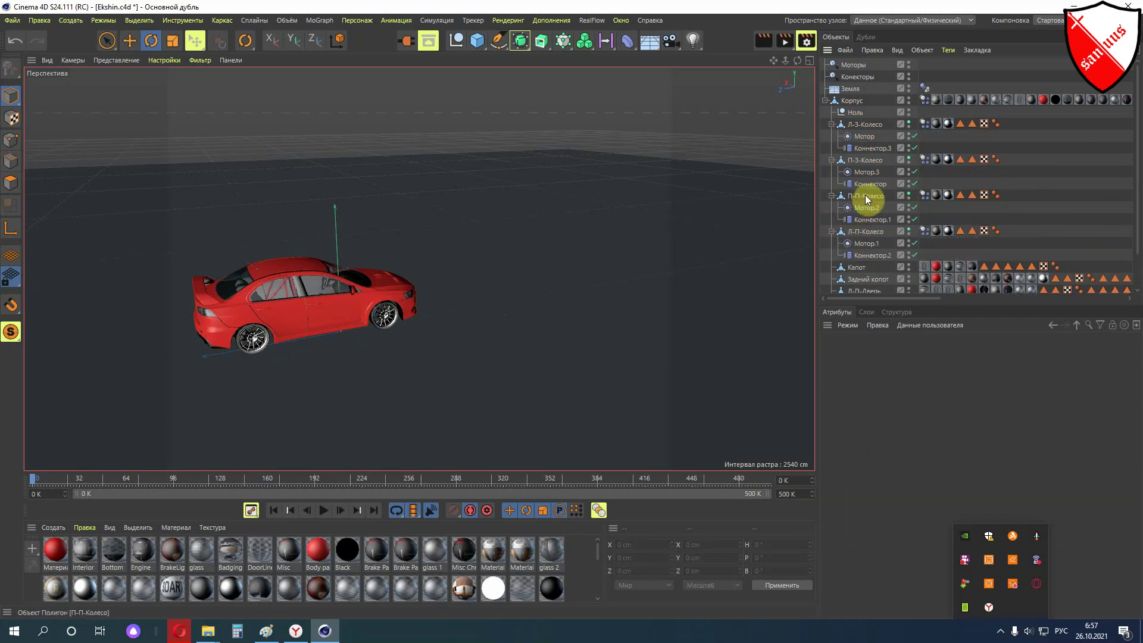
{"action": "scroll", "coordinate": [856, 194], "scroll_direction": "down", "scroll_amount": 2}
{"action": "scroll", "coordinate": [857, 194], "scroll_direction": "up", "scroll_amount": 2}
{"action": "left_click", "coordinate": [870, 147]}
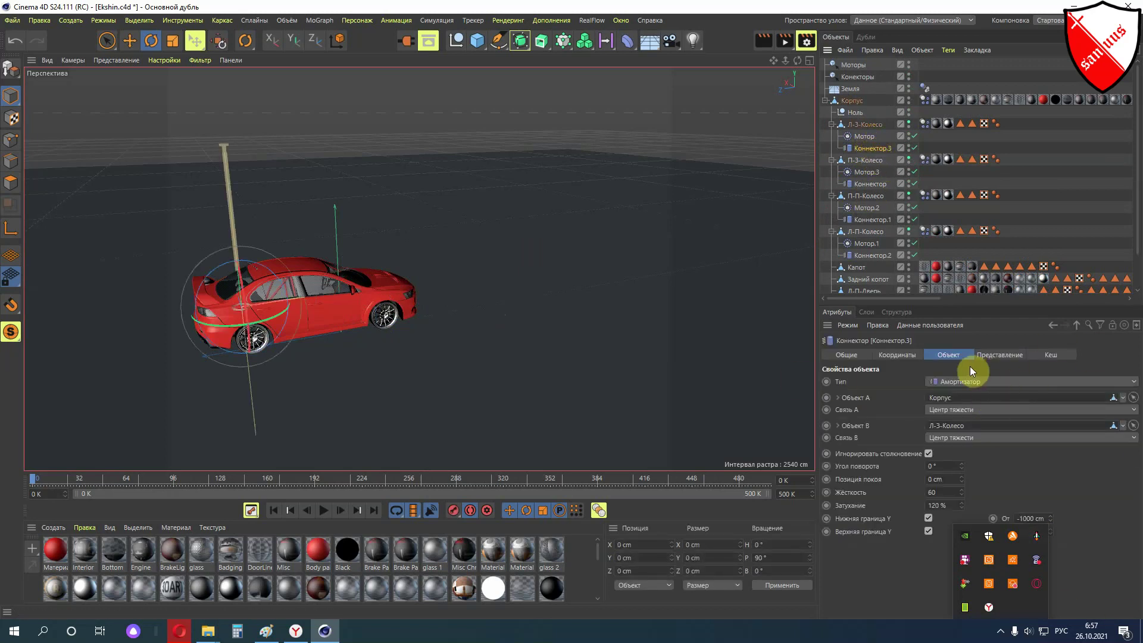
{"action": "left_click", "coordinate": [1006, 384]}
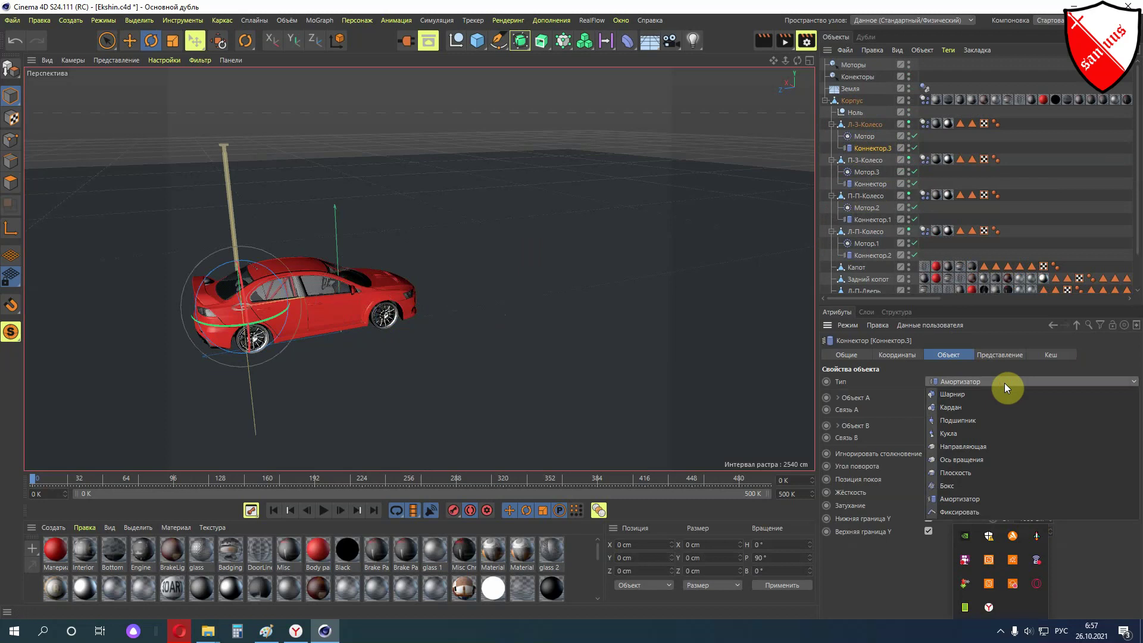
{"action": "left_click", "coordinate": [1005, 384]}
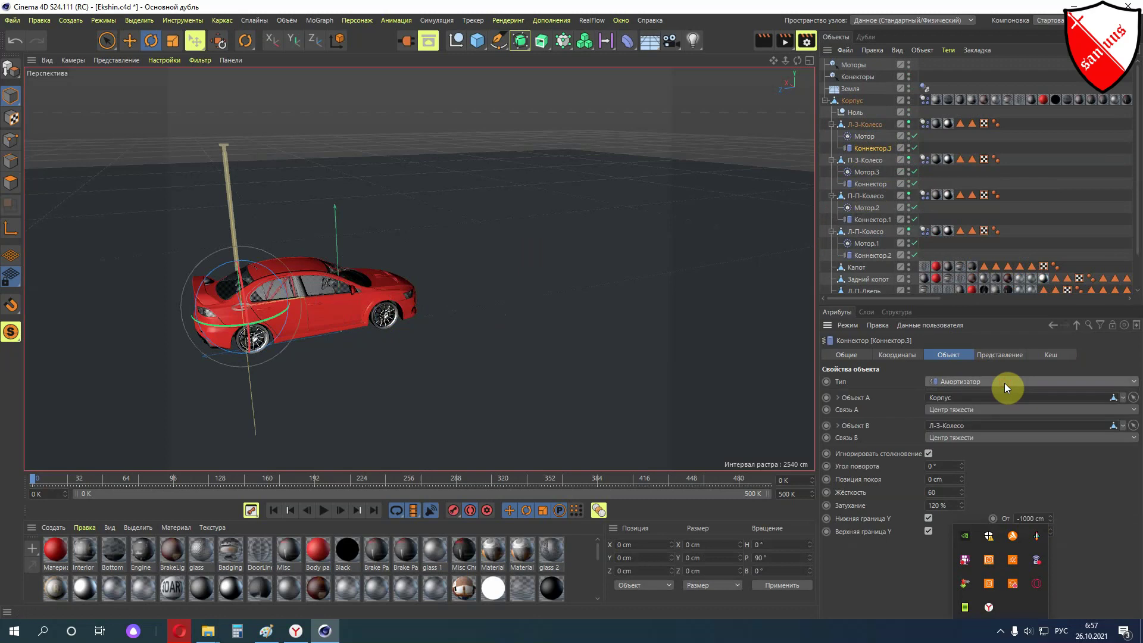
{"action": "left_click", "coordinate": [571, 130]}
{"action": "scroll", "coordinate": [627, 139], "scroll_direction": "down", "scroll_amount": 3}
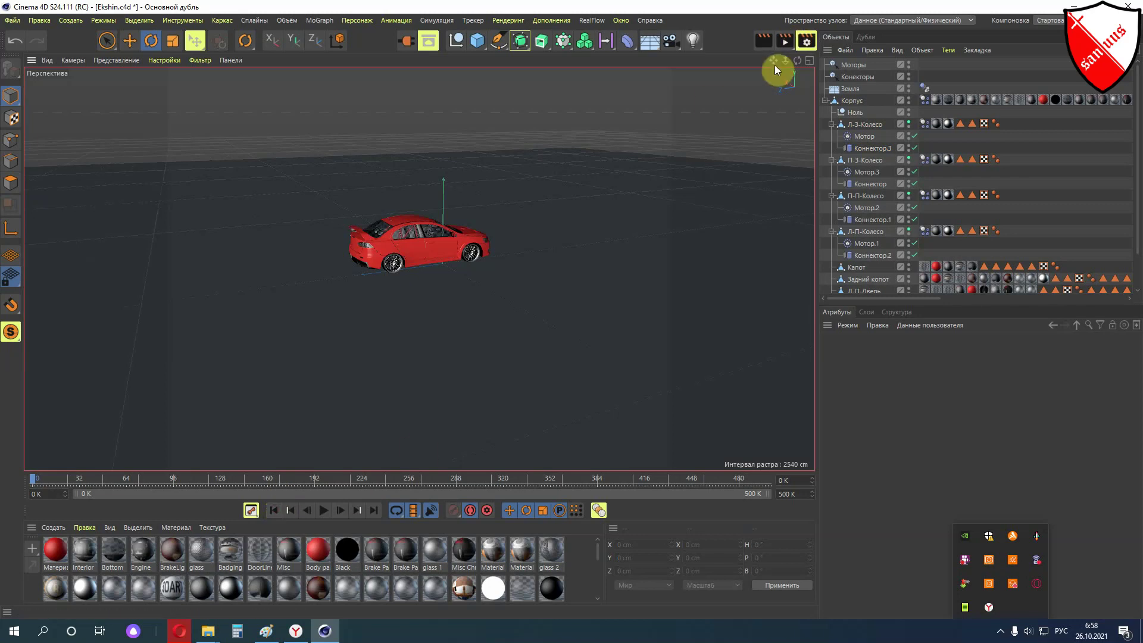
{"action": "left_click_drag", "start_coordinate": [774, 63], "coordinate": [653, 251]}
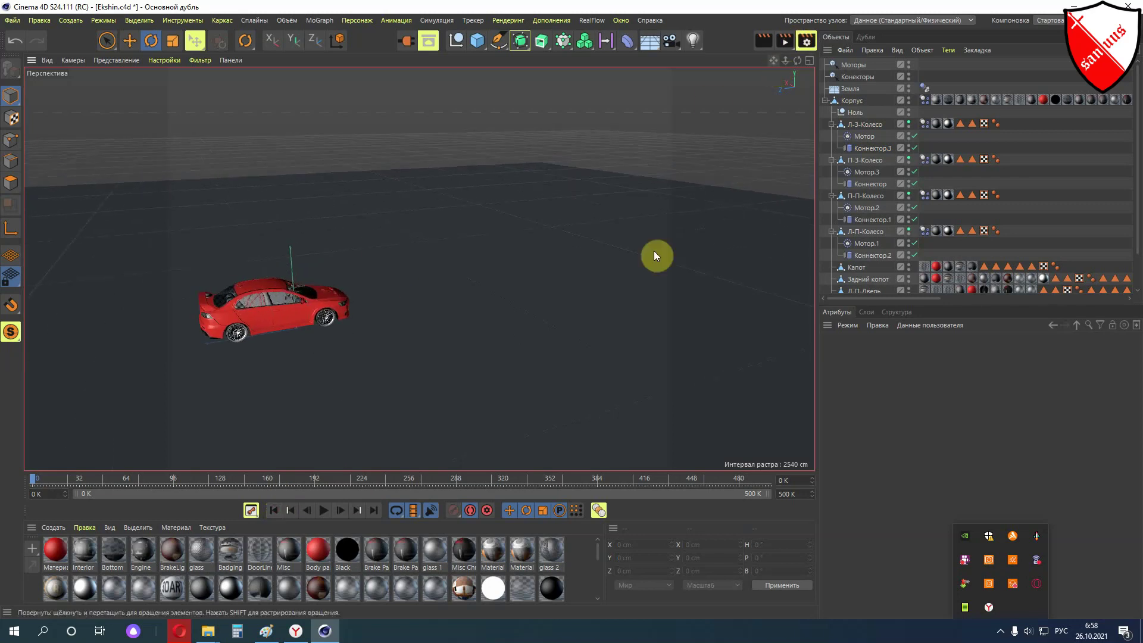
{"action": "left_click", "coordinate": [325, 511]}
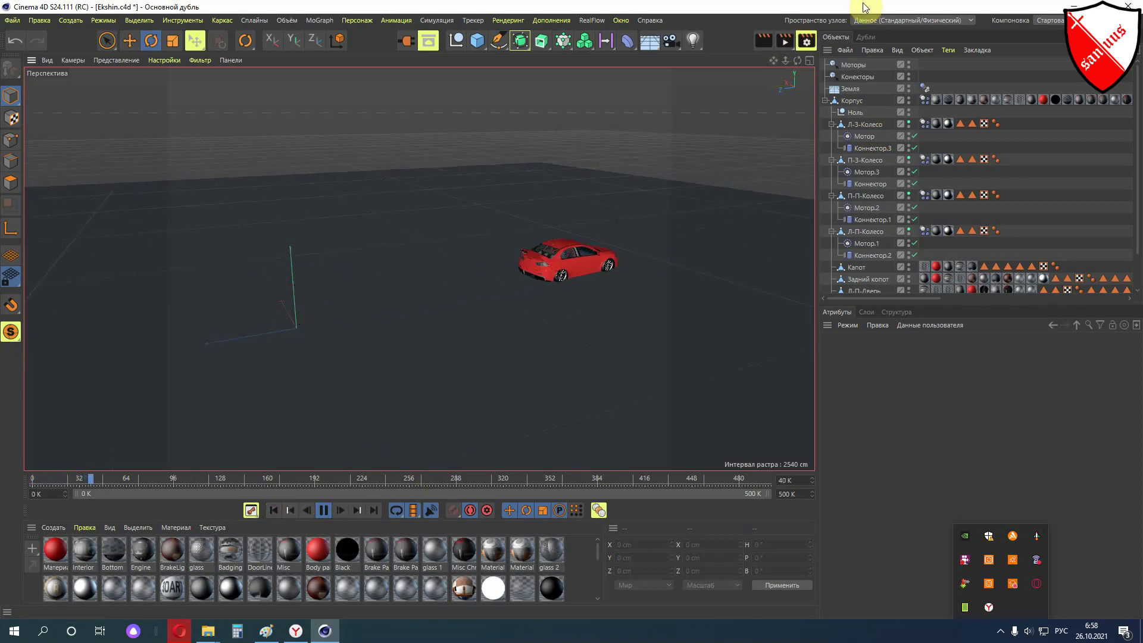
{"action": "left_click_drag", "start_coordinate": [791, 62], "coordinate": [715, 96]}
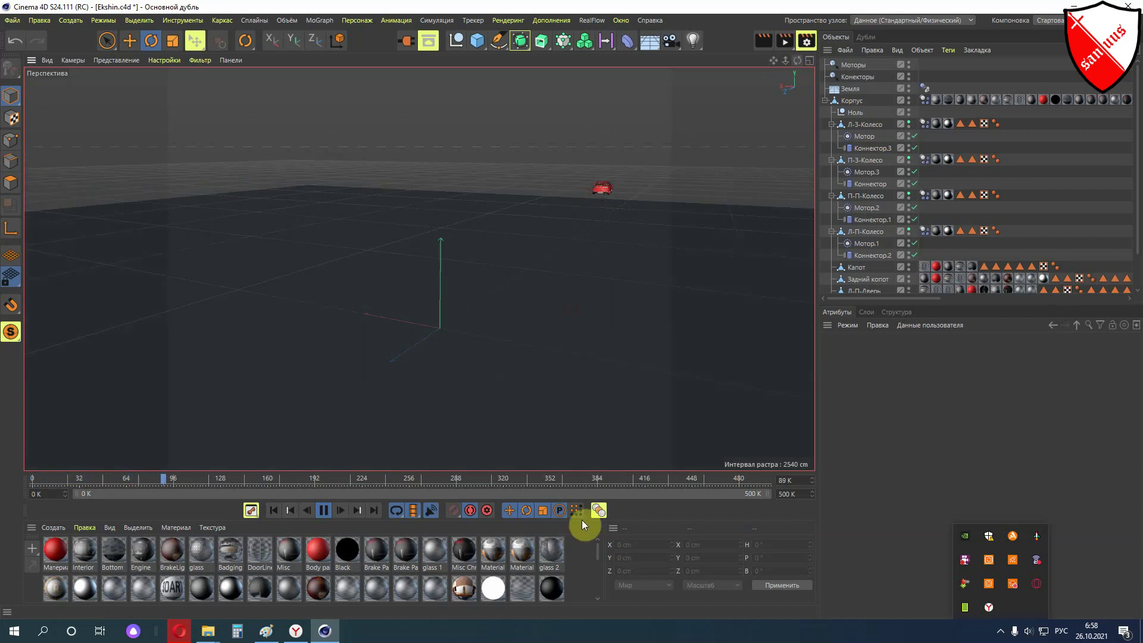
{"action": "left_click", "coordinate": [323, 510]}
{"action": "left_click", "coordinate": [273, 510]}
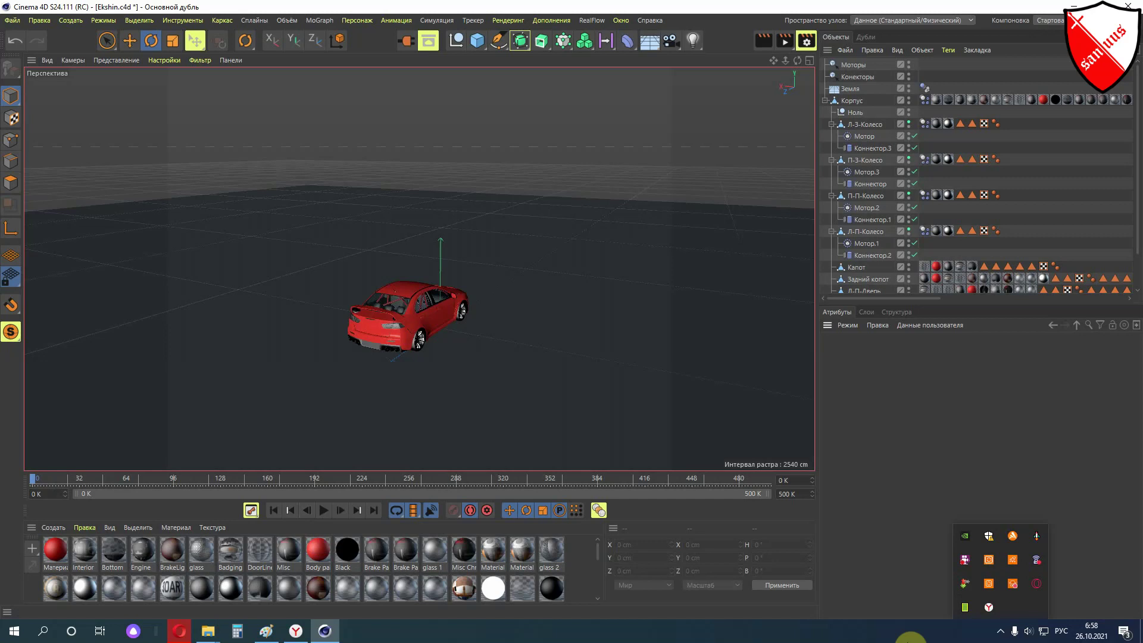
{"action": "left_click", "coordinate": [906, 628]}
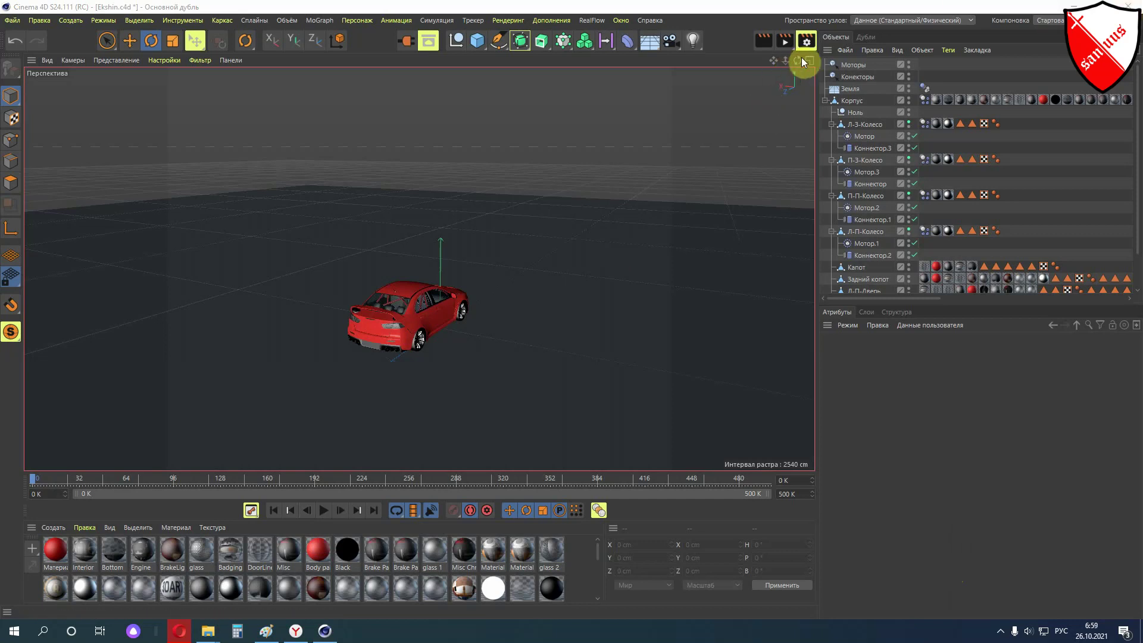
{"action": "mouse_move", "coordinate": [797, 61]}
{"action": "left_mouse_down"}
{"action": "mouse_move", "coordinate": [419, 268]}
{"action": "mouse_move", "coordinate": [803, 60]}
{"action": "left_mouse_up"}
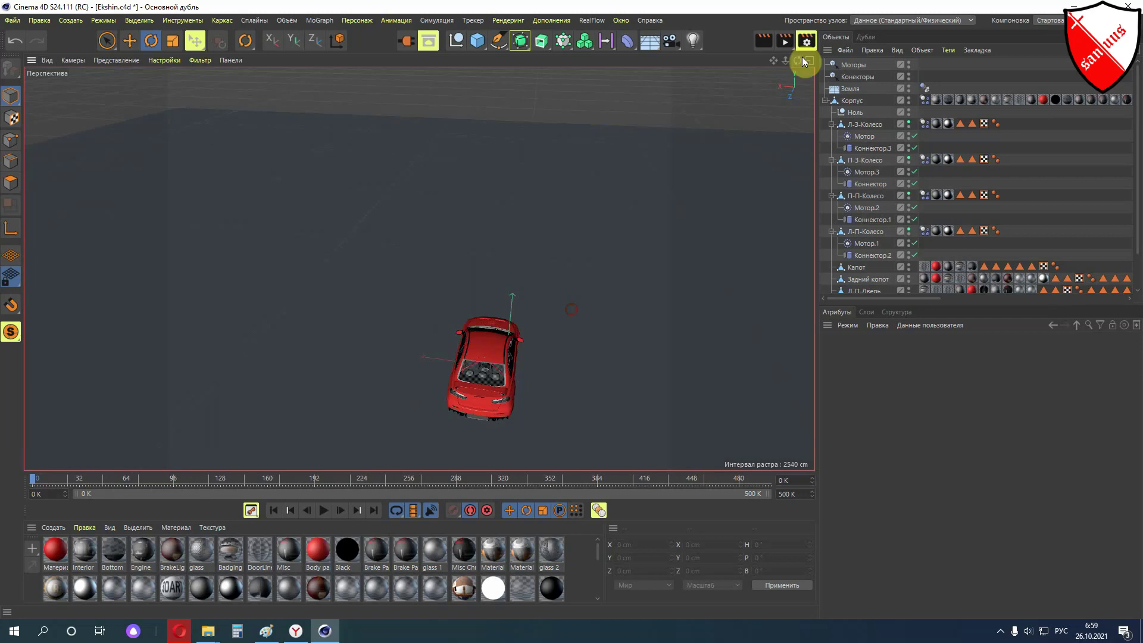
{"action": "key", "text": "F2"}
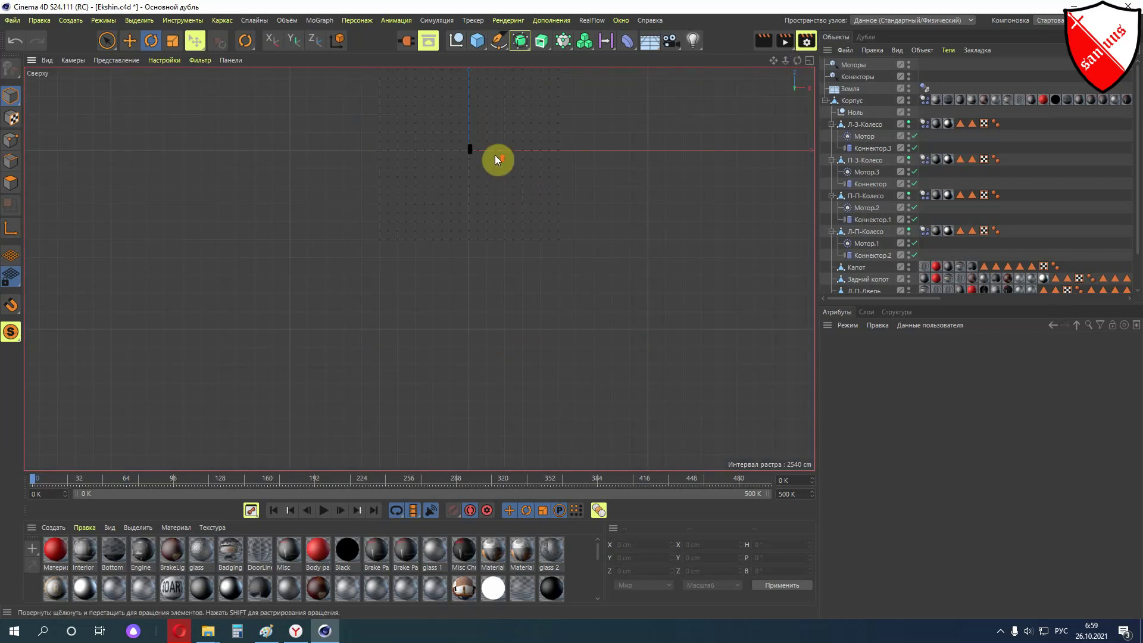
{"action": "left_click_drag", "start_coordinate": [495, 158], "coordinate": [419, 268]}
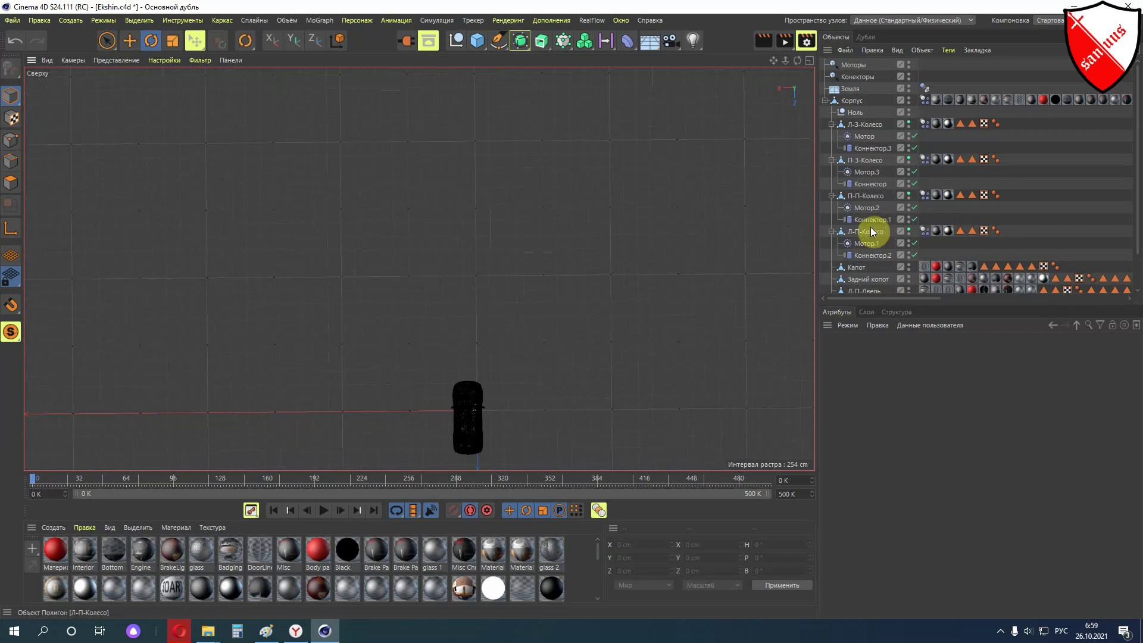
{"action": "scroll", "coordinate": [505, 326], "scroll_direction": "down", "scroll_amount": 2}
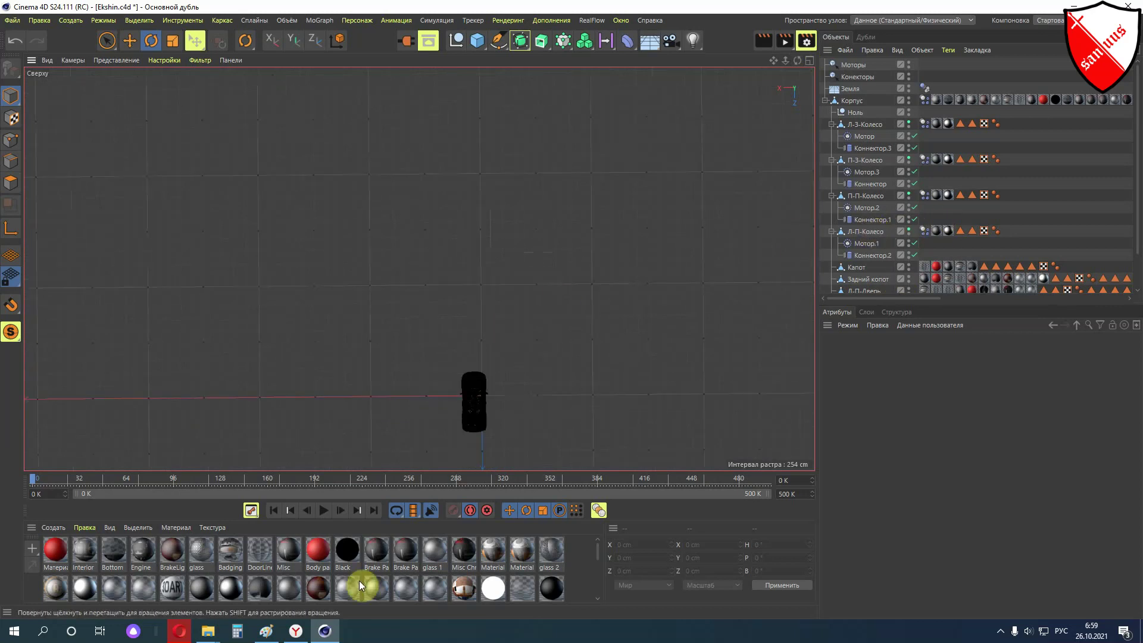
{"action": "left_click", "coordinate": [327, 516]}
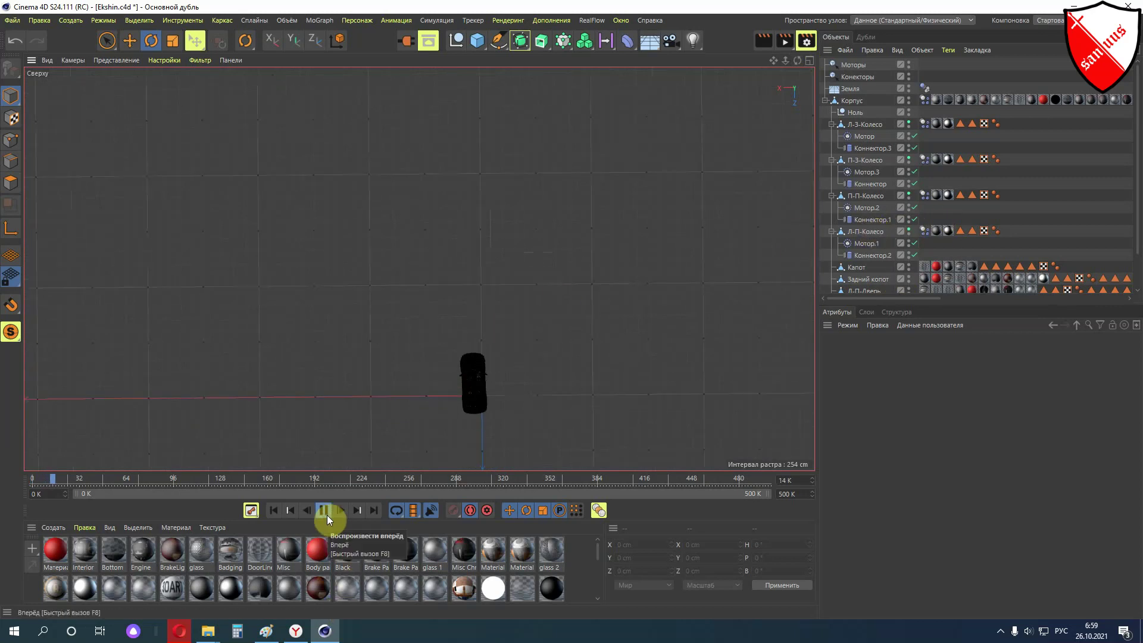
{"action": "middle_click_drag", "start_coordinate": [473, 143], "coordinate": [419, 269]}
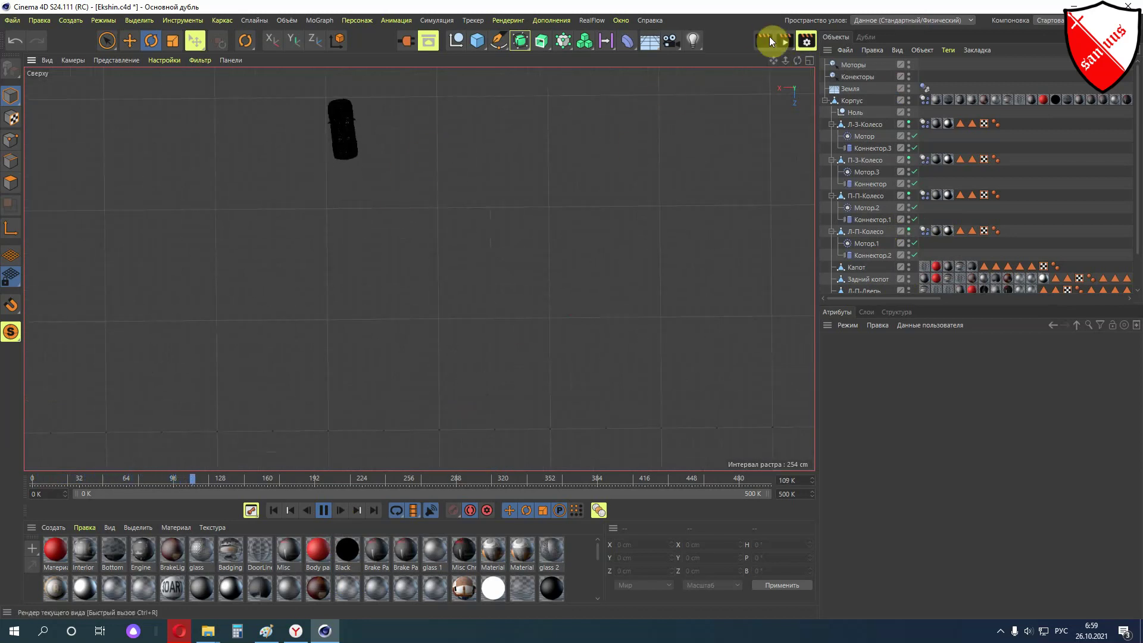
{"action": "left_click_drag", "start_coordinate": [774, 60], "coordinate": [419, 269]}
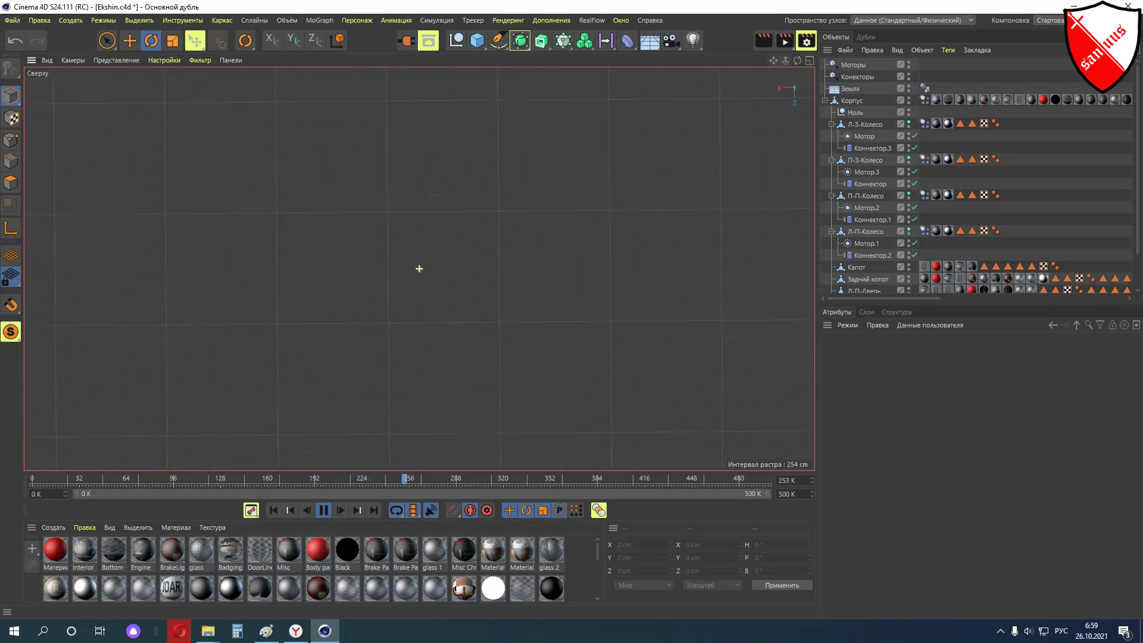
{"action": "left_click", "coordinate": [322, 513]}
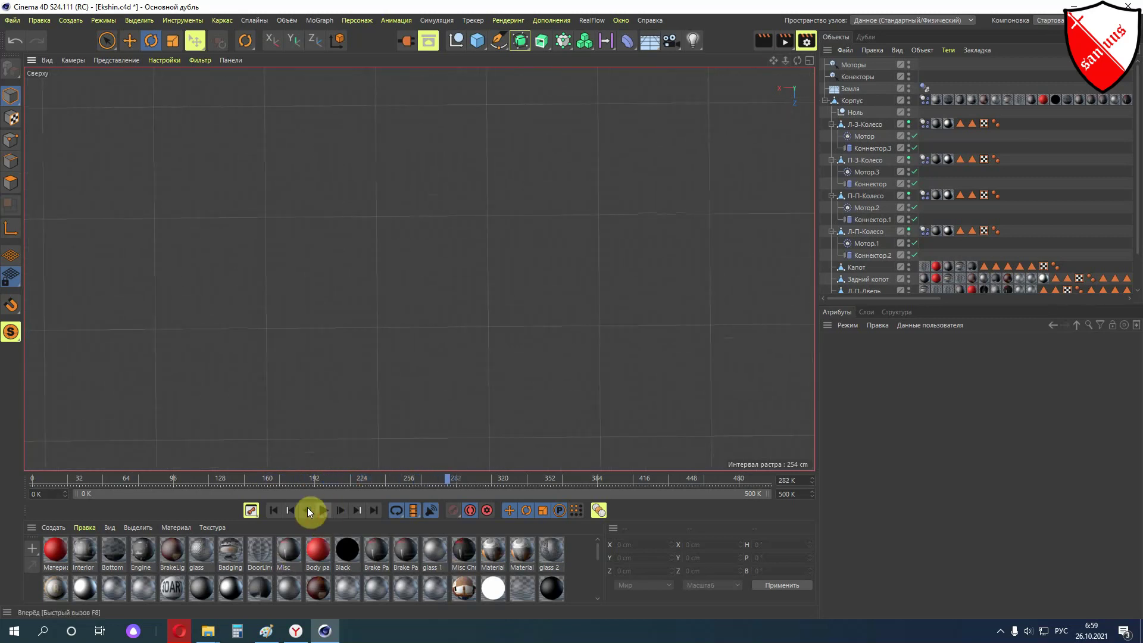
{"action": "left_click", "coordinate": [274, 513]}
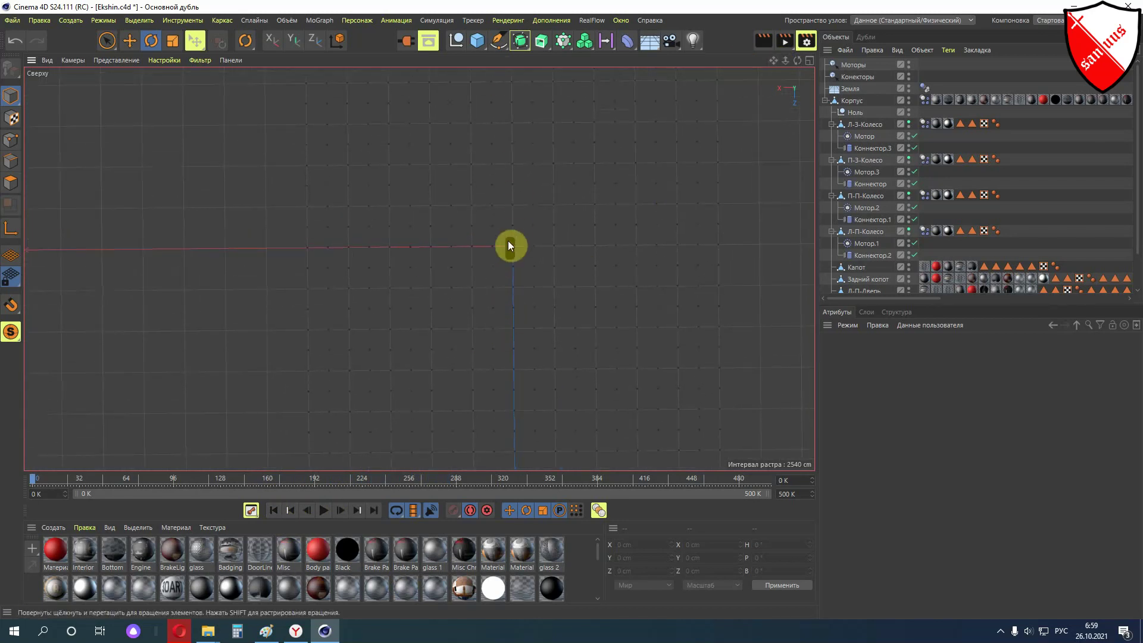
{"action": "scroll", "coordinate": [509, 242], "scroll_direction": "up", "scroll_amount": 5}
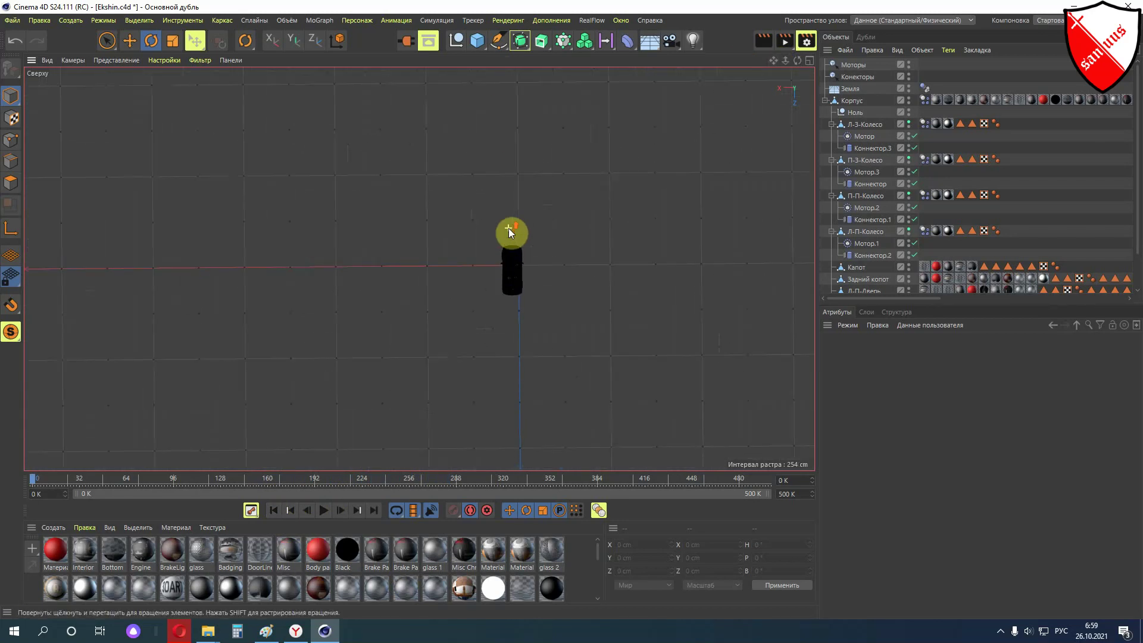
{"action": "left_click", "coordinate": [324, 511]}
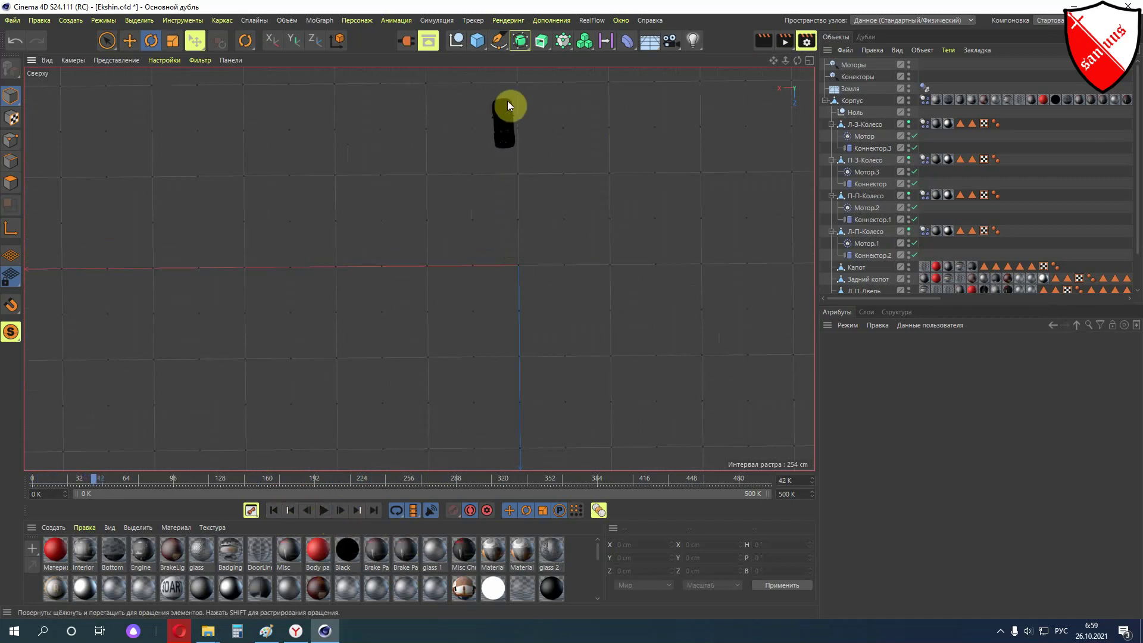
{"action": "mouse_move", "coordinate": [770, 62]}
{"action": "left_mouse_down"}
{"action": "mouse_move", "coordinate": [419, 268]}
{"action": "mouse_move", "coordinate": [481, 394]}
{"action": "left_mouse_up"}
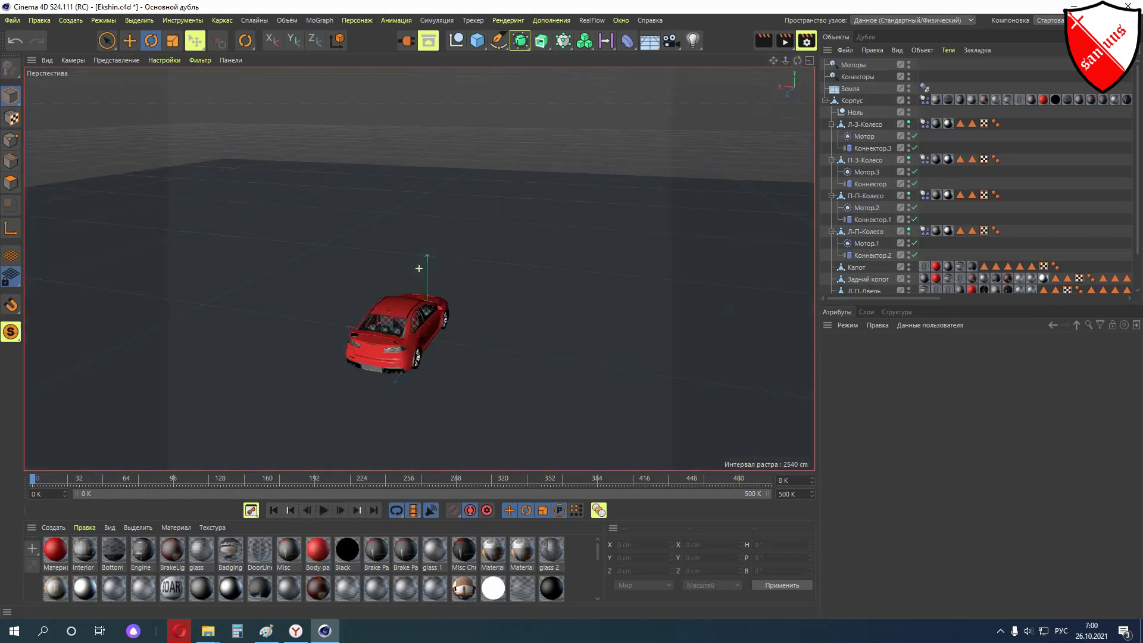
Select Коннектор.1 and Коннектор.2 together to edit their shared connector properties
{"action": "left_click_drag", "start_coordinate": [797, 61], "coordinate": [797, 68]}
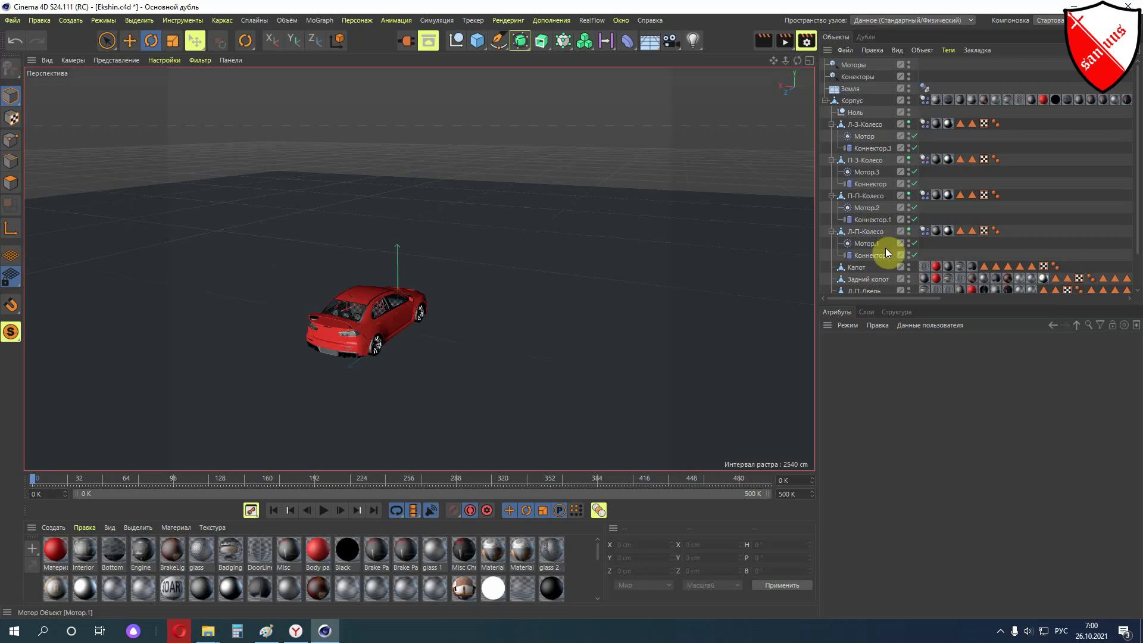
{"action": "left_click", "coordinate": [874, 220]}
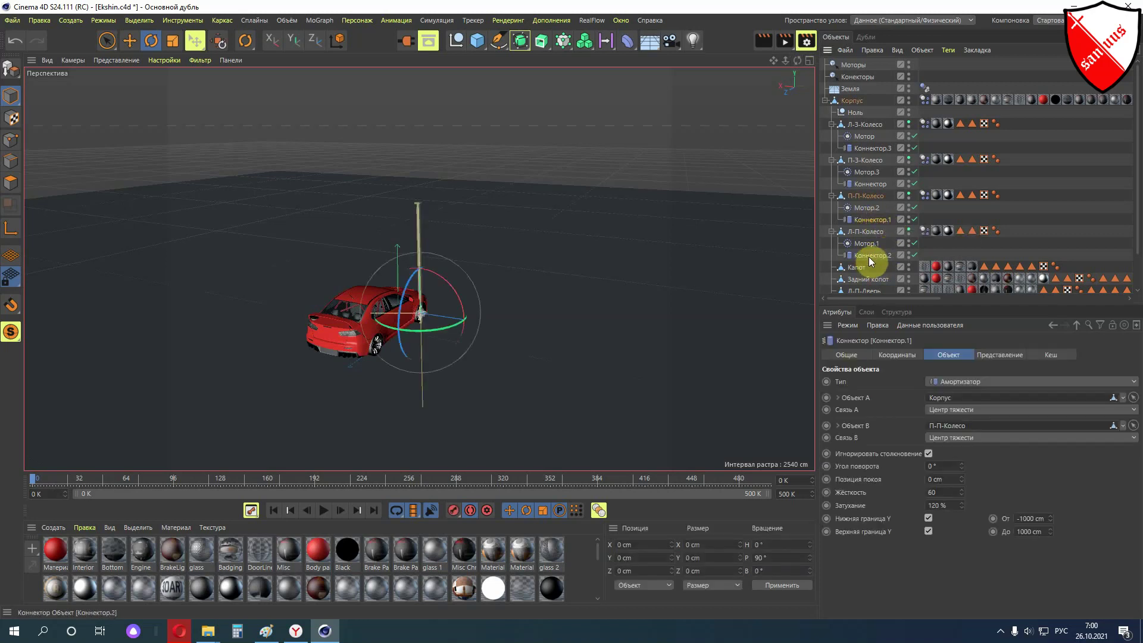
{"action": "left_click", "coordinate": [870, 256], "text": "ctrl"}
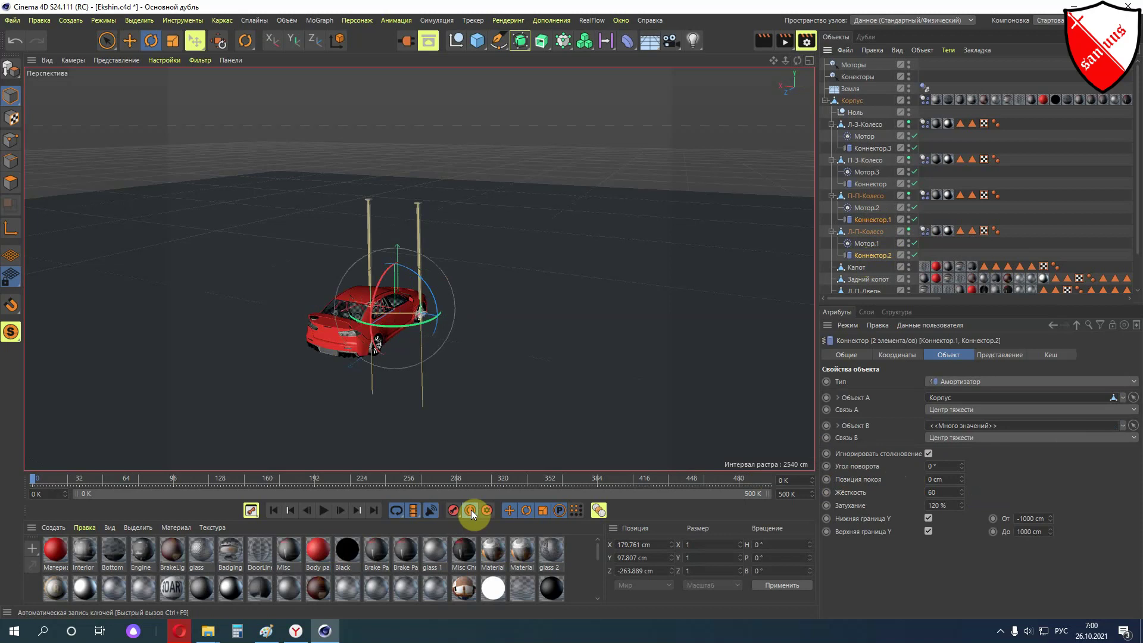
Record a key on the front connectors' rotation angle (Угол поворота)
{"action": "left_click", "coordinate": [830, 467]}
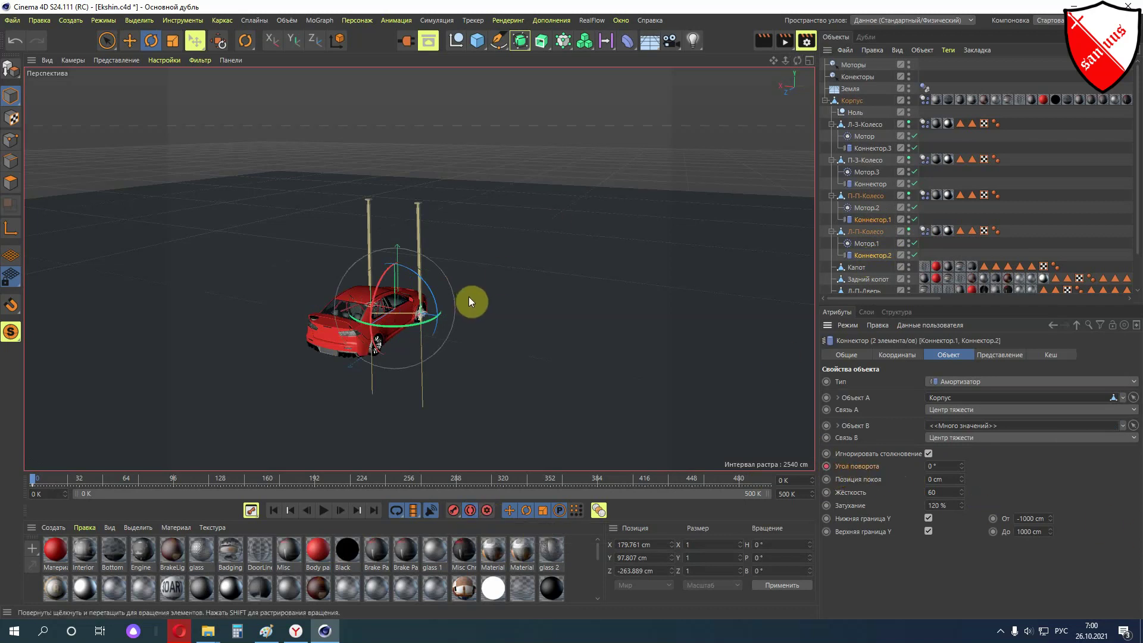
{"action": "left_click_drag", "start_coordinate": [469, 297], "coordinate": [470, 297], "text": "alt"}
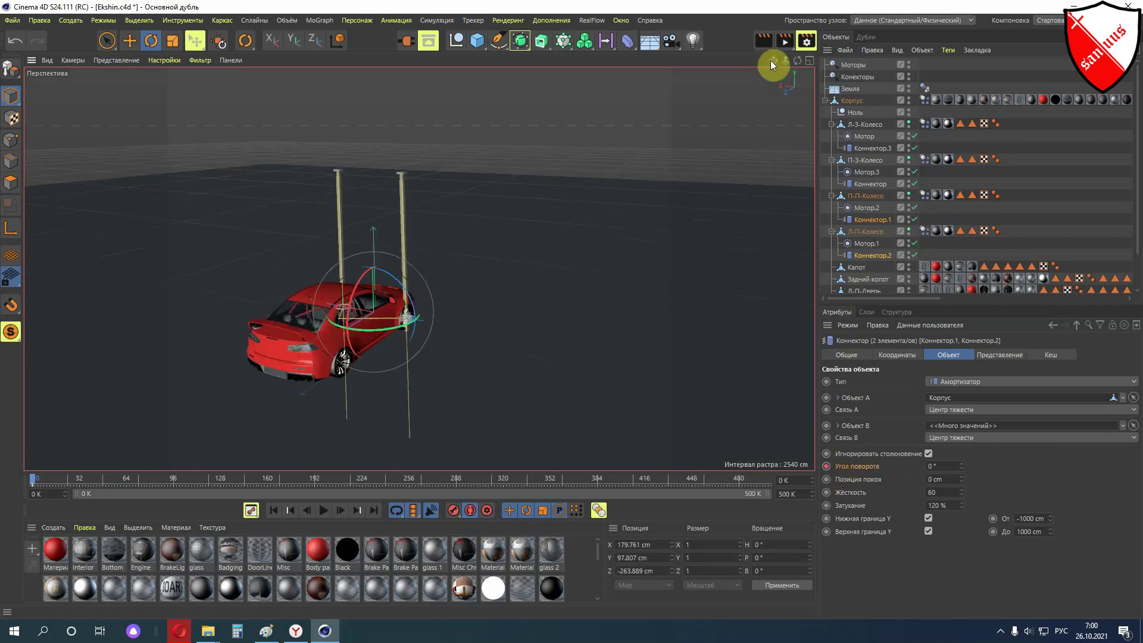
{"action": "left_click_drag", "start_coordinate": [770, 60], "coordinate": [774, 79]}
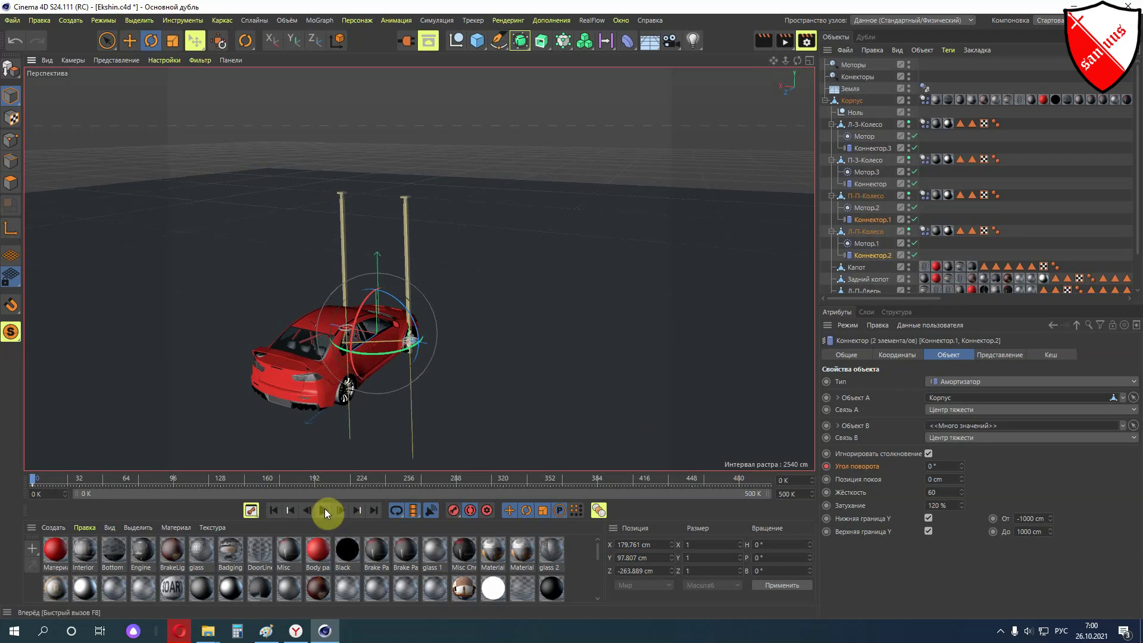
During playback, steer the front wheels to a -21° then -20° rotation angle
{"action": "left_click", "coordinate": [324, 510]}
{"action": "left_click", "coordinate": [963, 467]}
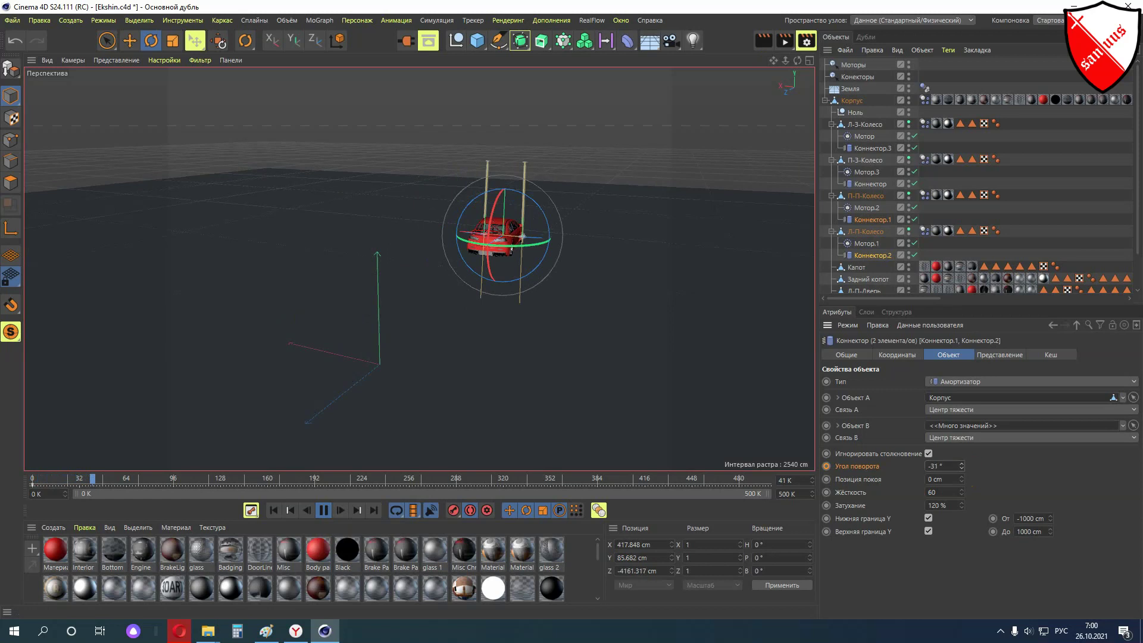
{"action": "left_click", "coordinate": [963, 467]}
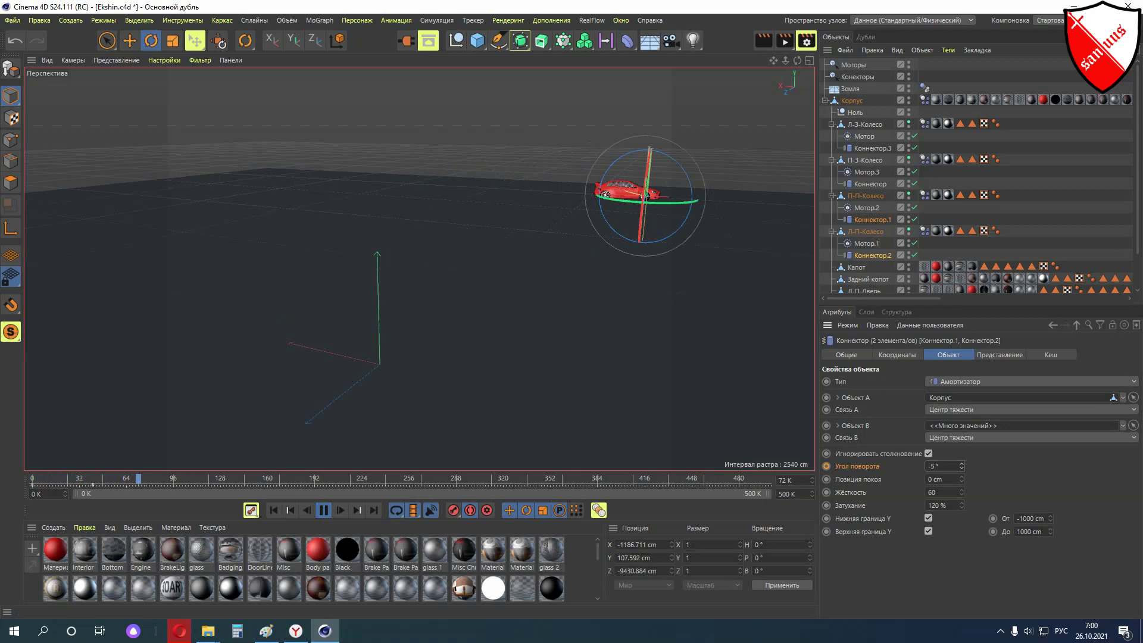
{"action": "left_click", "coordinate": [962, 467]}
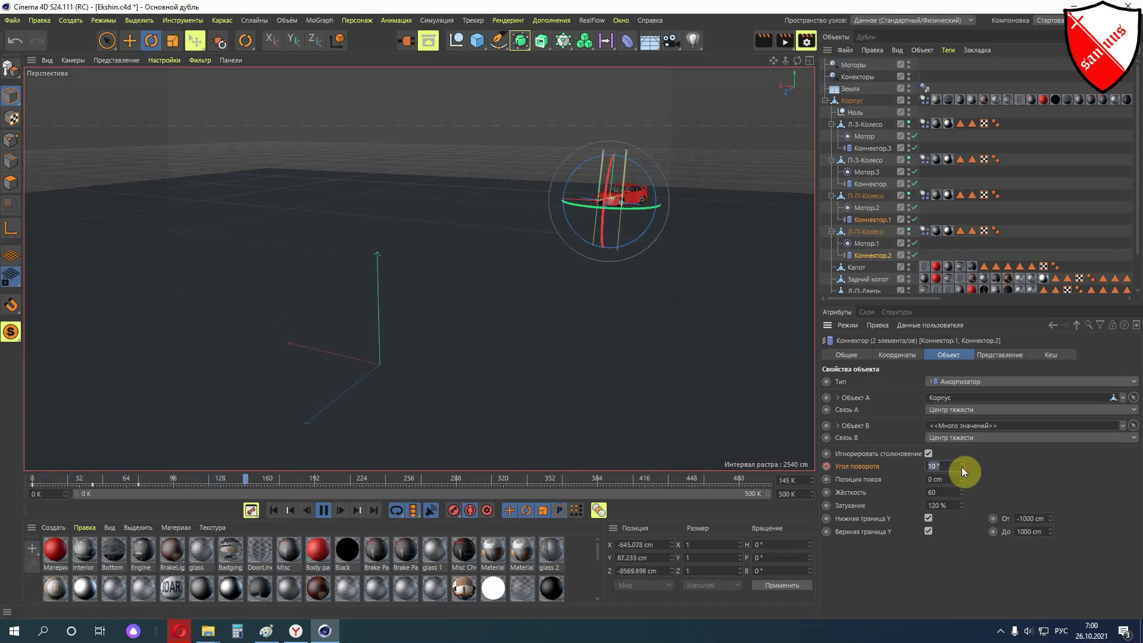
{"action": "type", "text": "-21"}
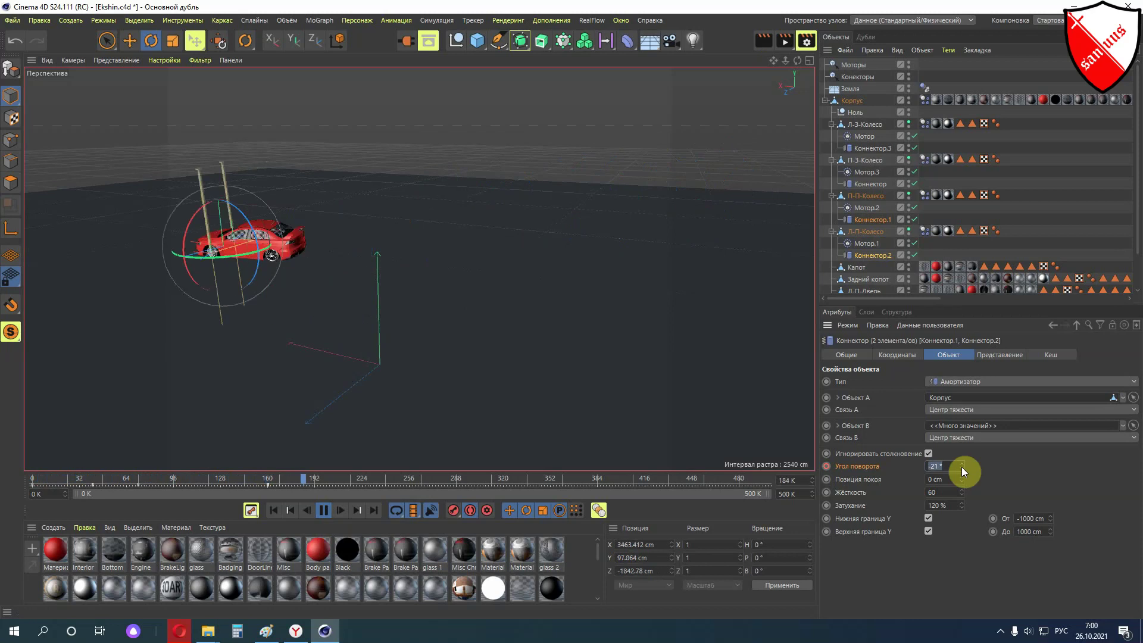
{"action": "key", "text": "Return"}
{"action": "left_click", "coordinate": [961, 464]}
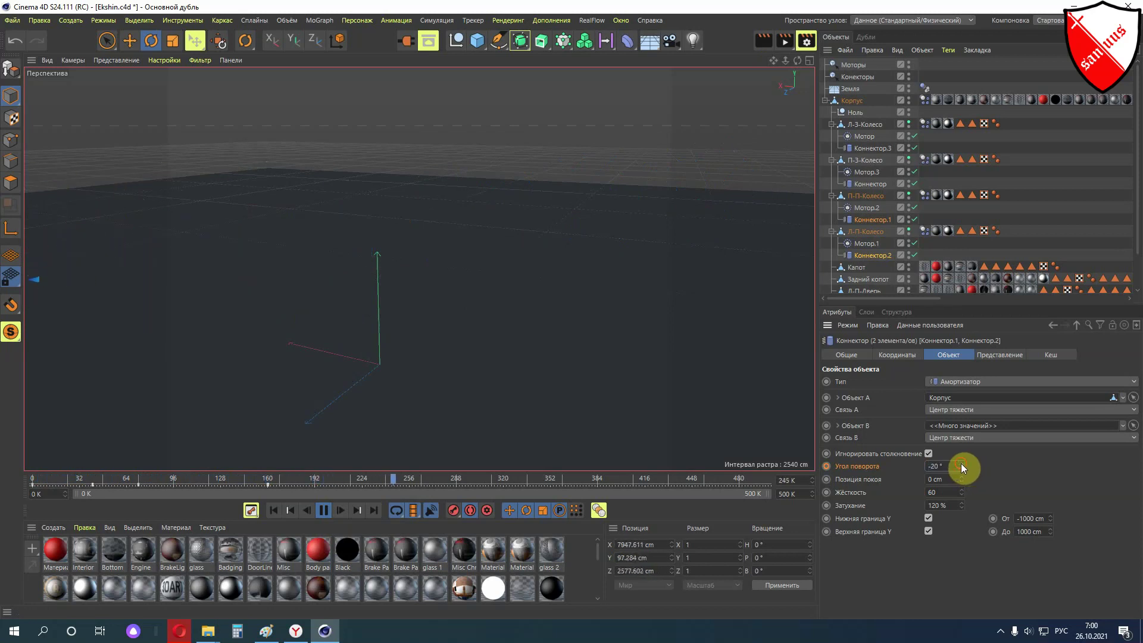
{"action": "left_click", "coordinate": [323, 510]}
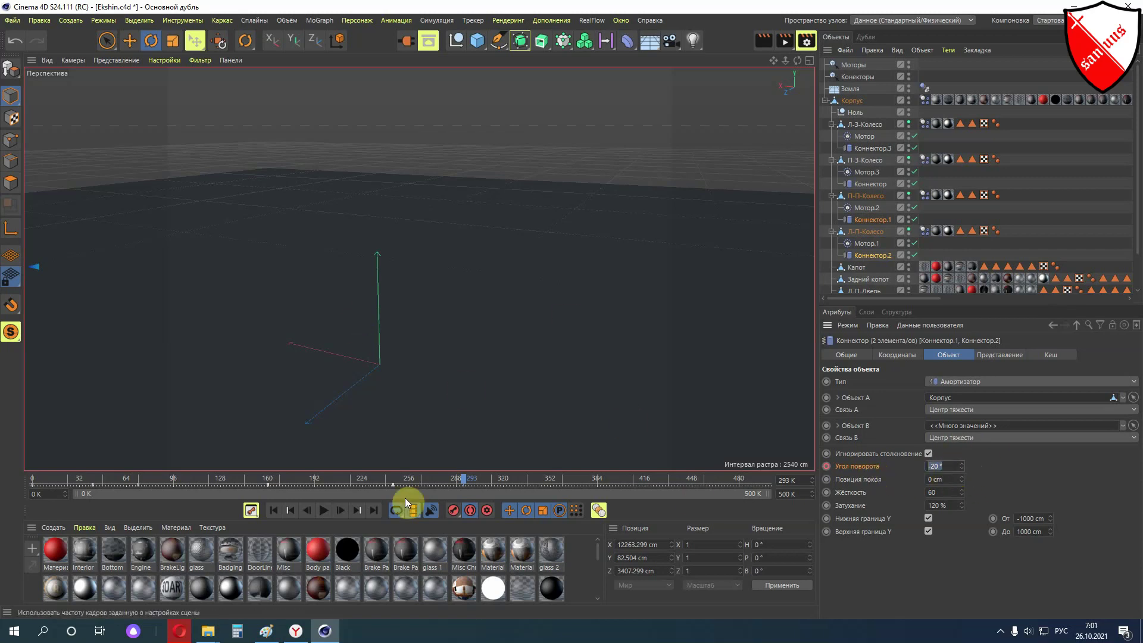
Return to frame 0 and delete the rotation angle's animation track
{"action": "left_click", "coordinate": [268, 511]}
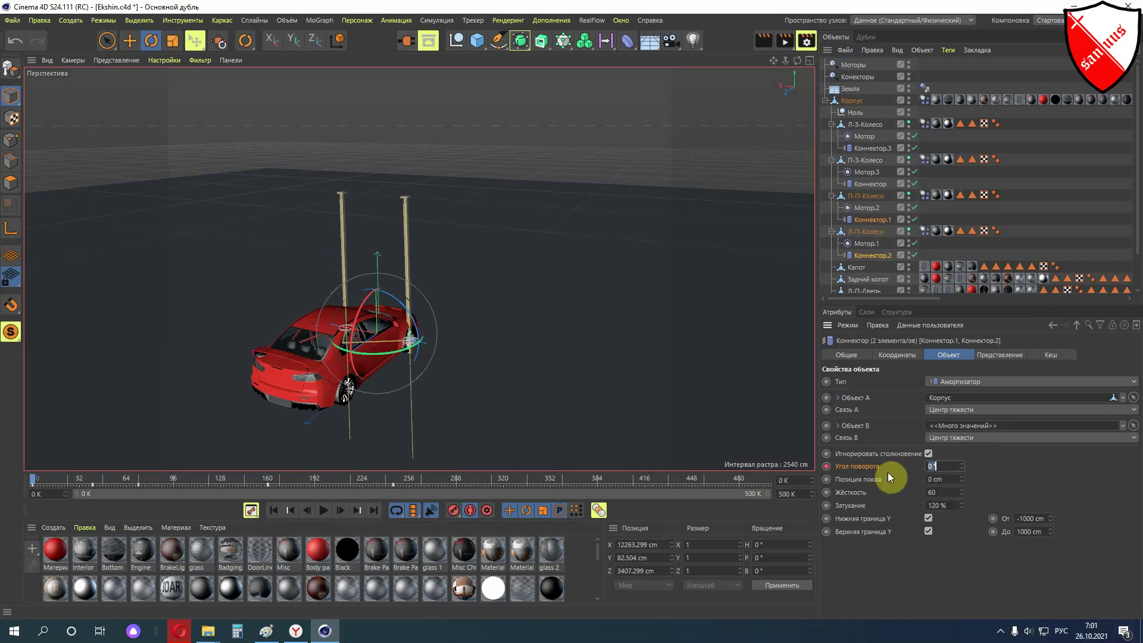
{"action": "right_click", "coordinate": [827, 467]}
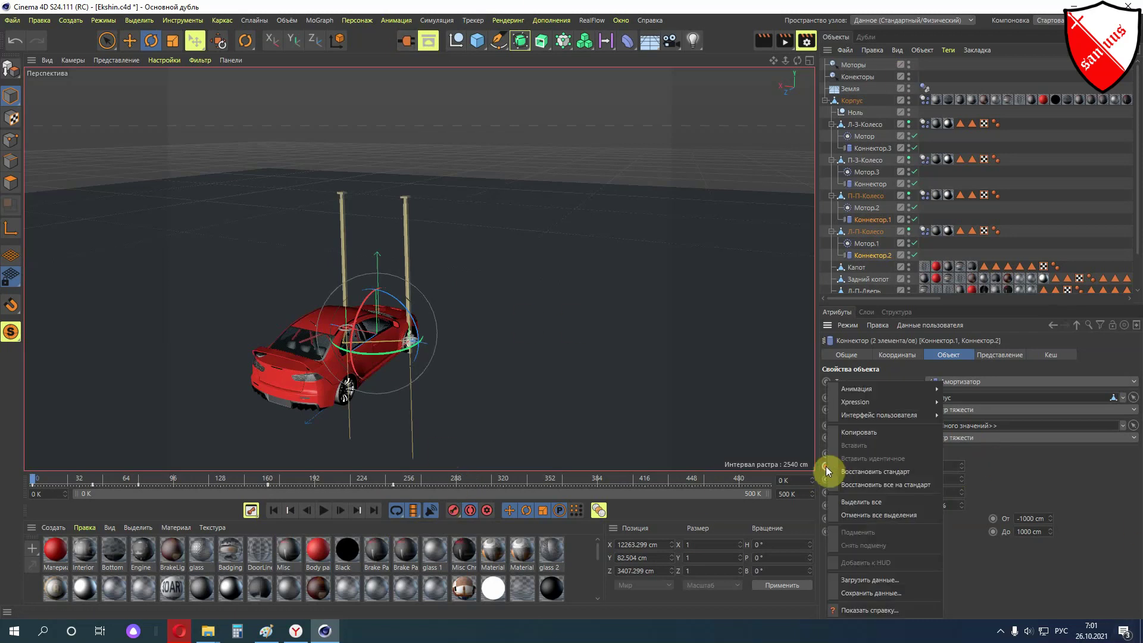
{"action": "mouse_move", "coordinate": [856, 390]}
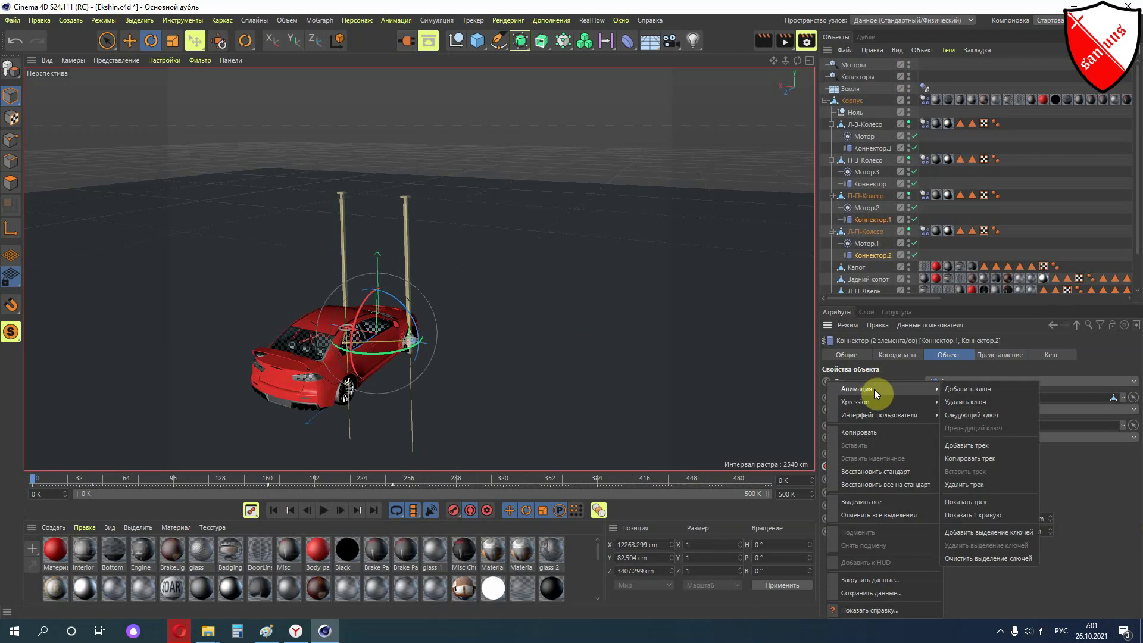
{"action": "left_click", "coordinate": [970, 485]}
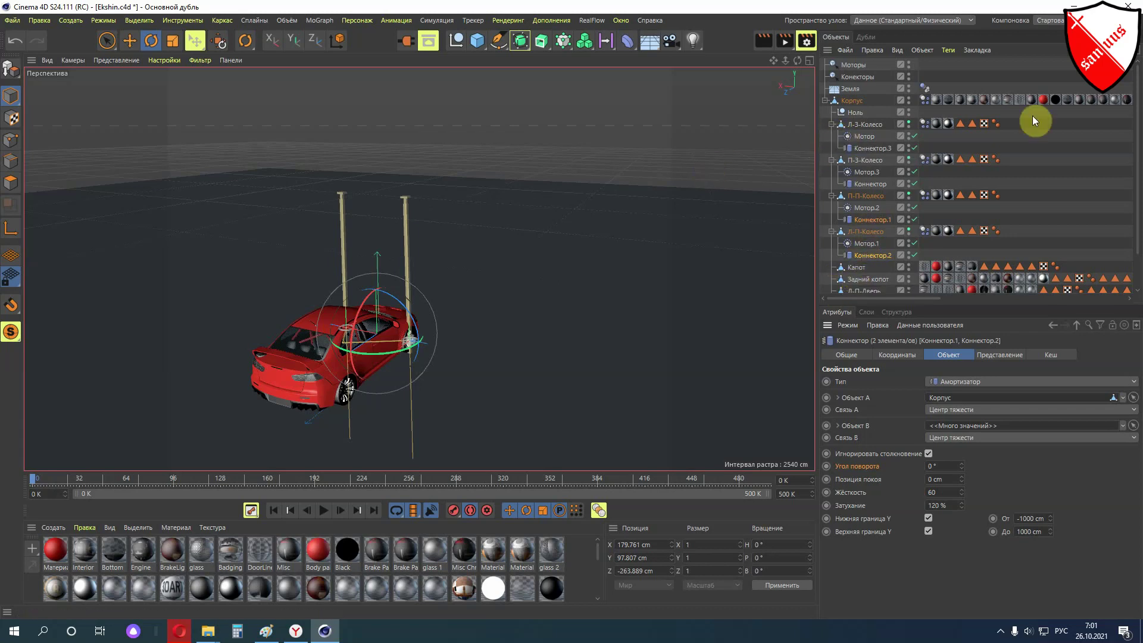
Add a camera and set the car body Корпус's X and Z positions to 0
{"action": "left_click", "coordinate": [671, 45]}
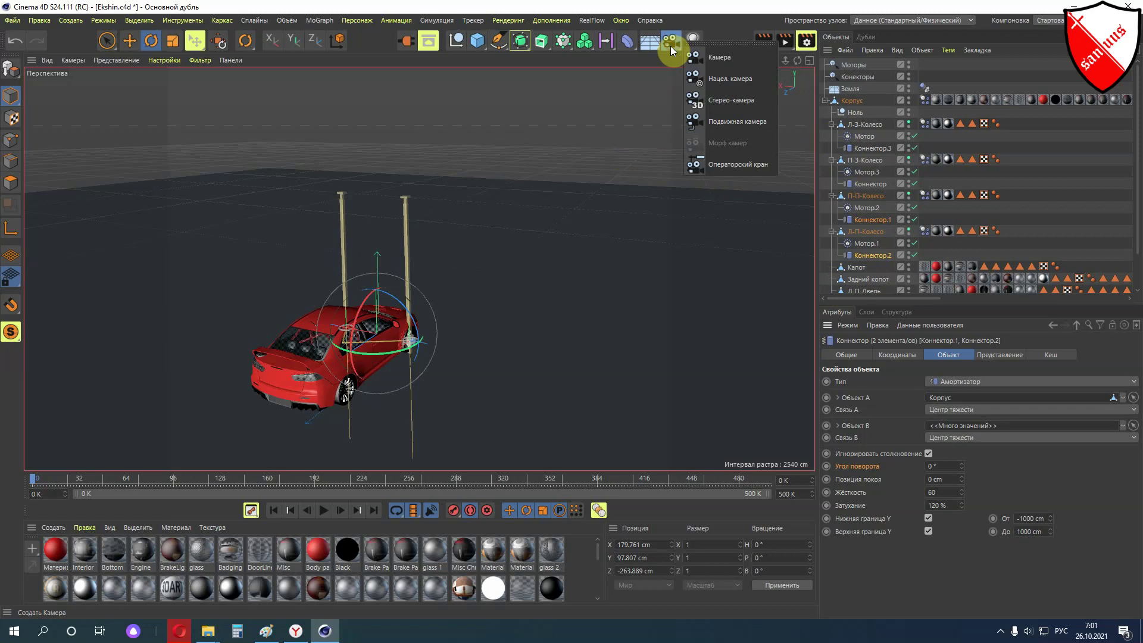
{"action": "left_click", "coordinate": [702, 61]}
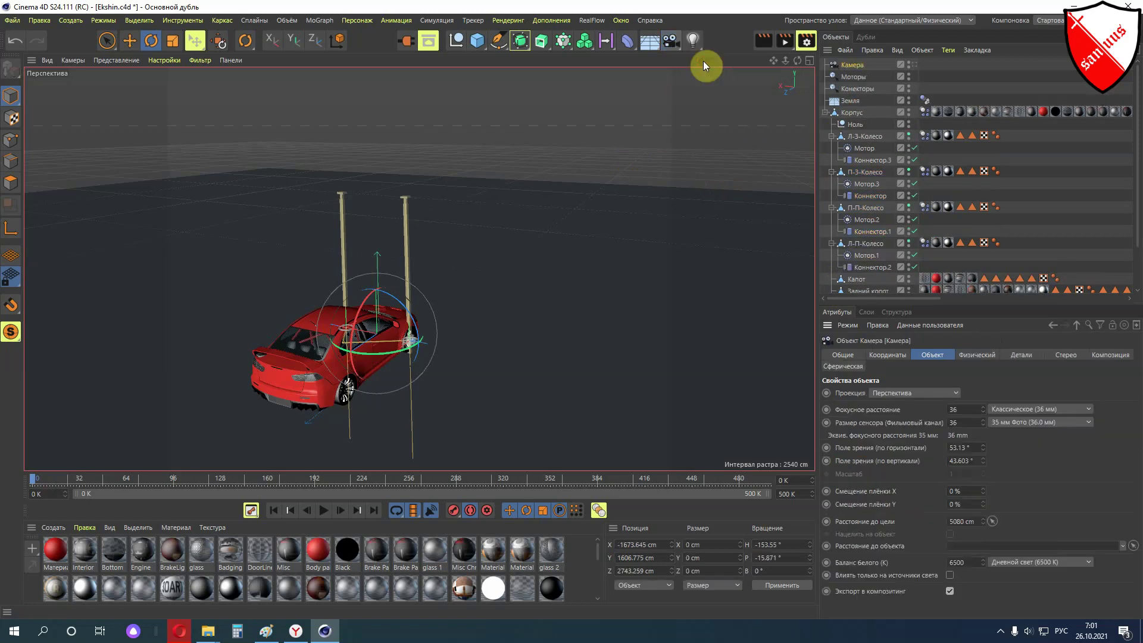
{"action": "left_click", "coordinate": [836, 114]}
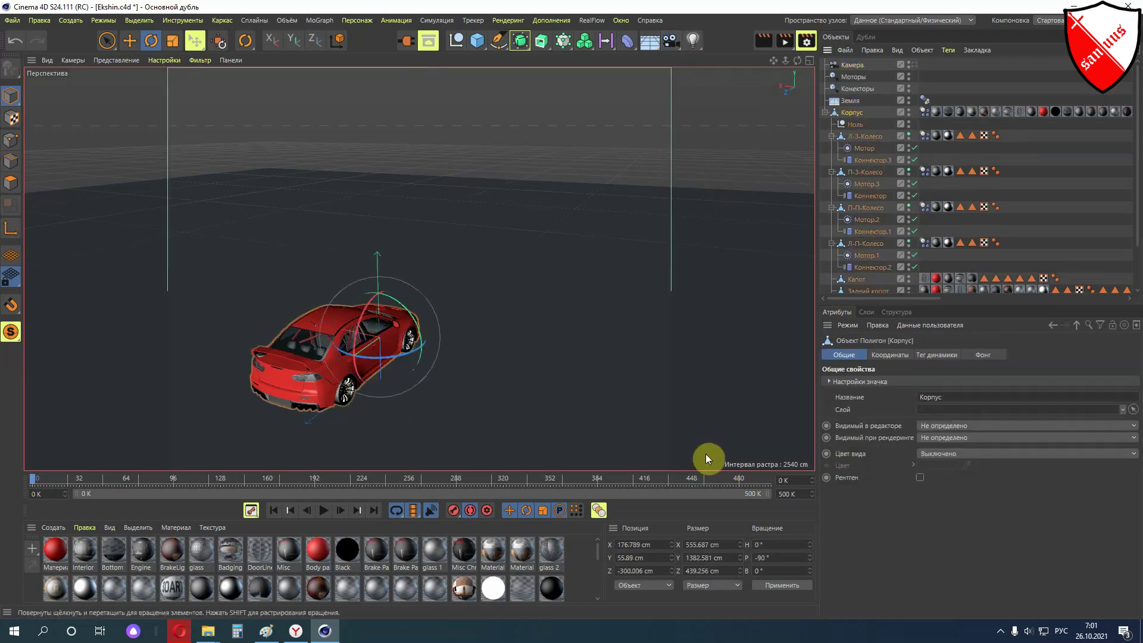
{"action": "type", "text": "0"}
{"action": "key", "text": "Return"}
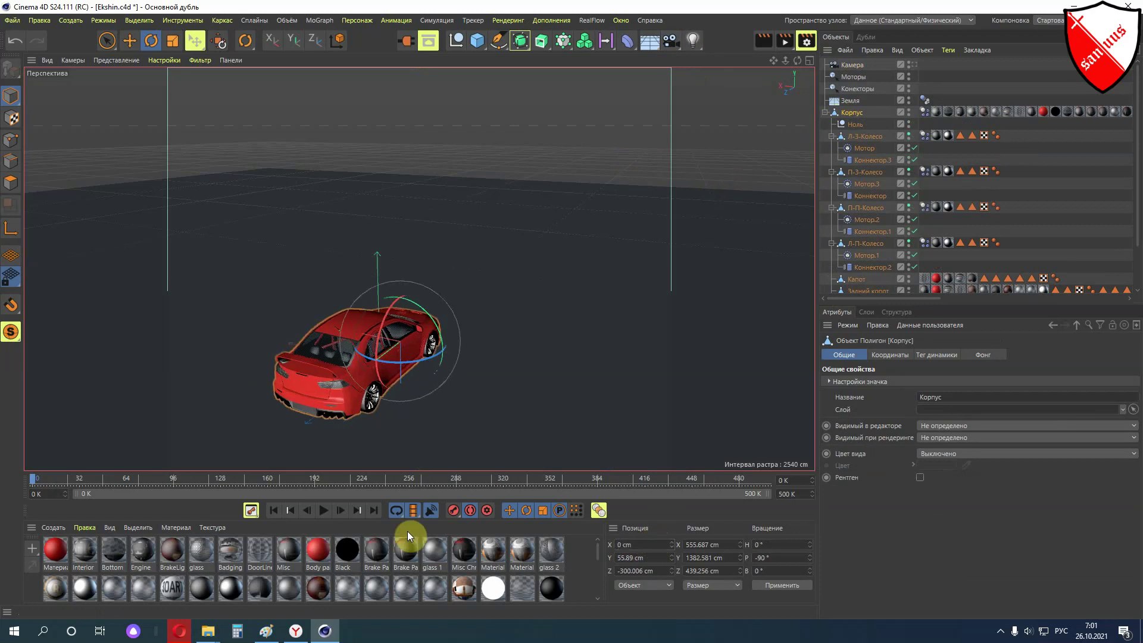
{"action": "double_click", "coordinate": [655, 571]}
{"action": "type", "text": "0"}
{"action": "key", "text": "Return"}
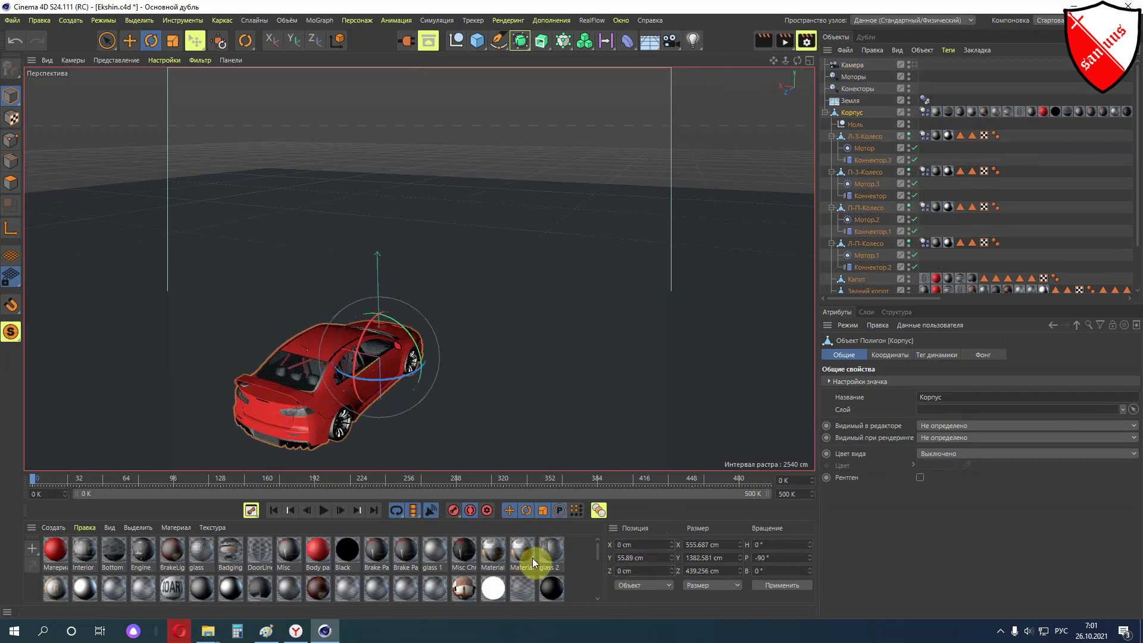
Set the camera's P and H rotation to 0°
{"action": "scroll", "coordinate": [441, 290], "scroll_direction": "down", "scroll_amount": 3}
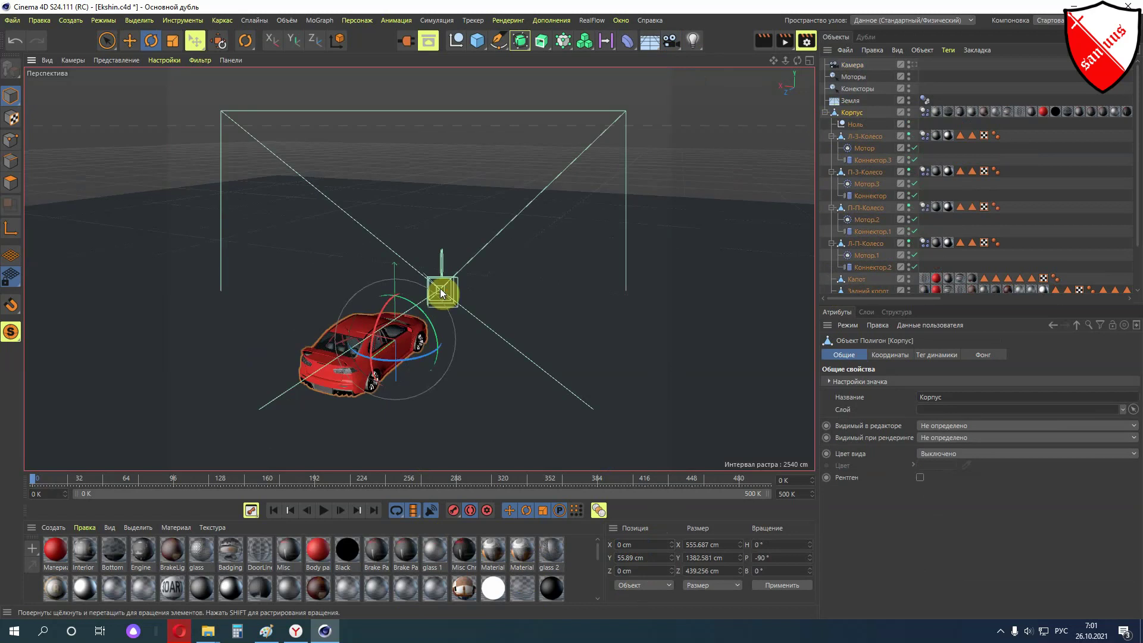
{"action": "left_click", "coordinate": [855, 64]}
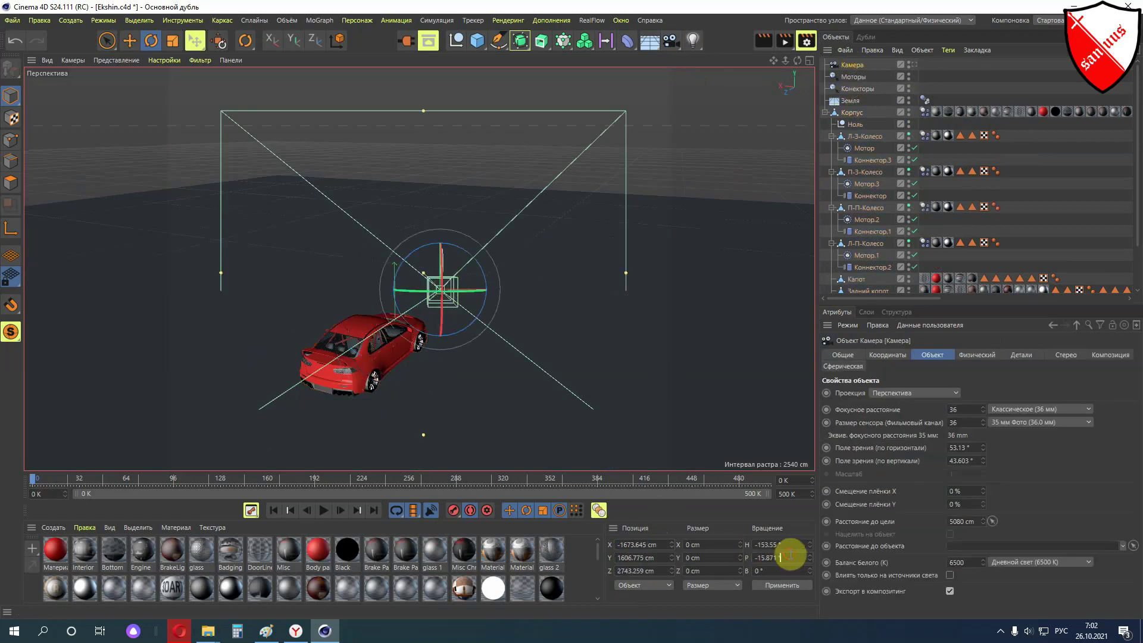
{"action": "type", "text": "0"}
{"action": "key", "text": "Return"}
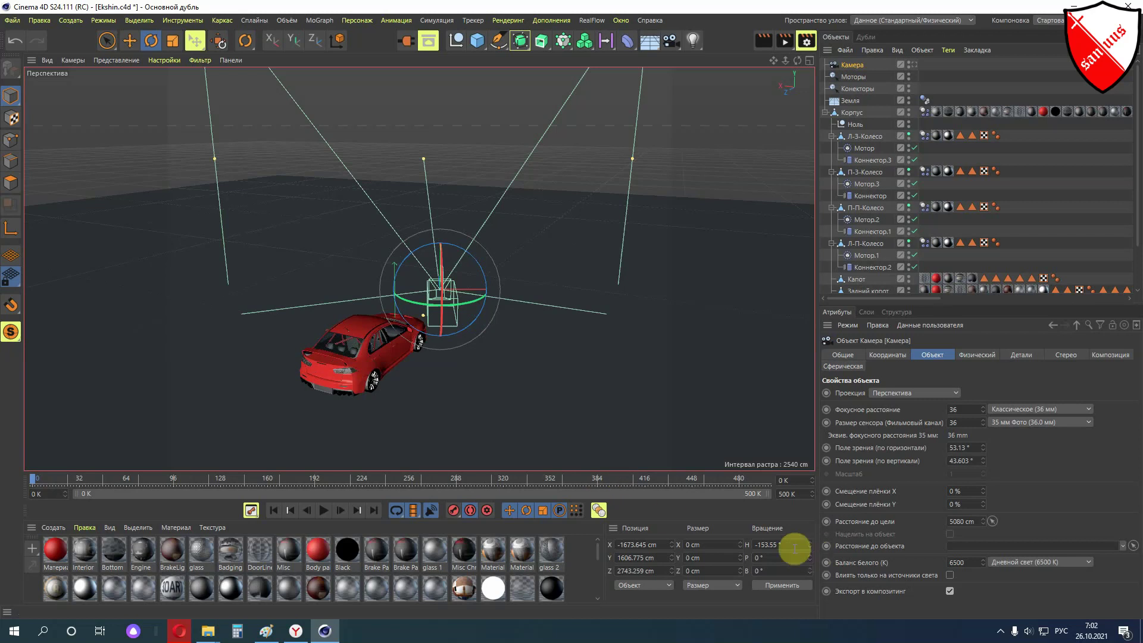
{"action": "type", "text": "0"}
{"action": "key", "text": "Return"}
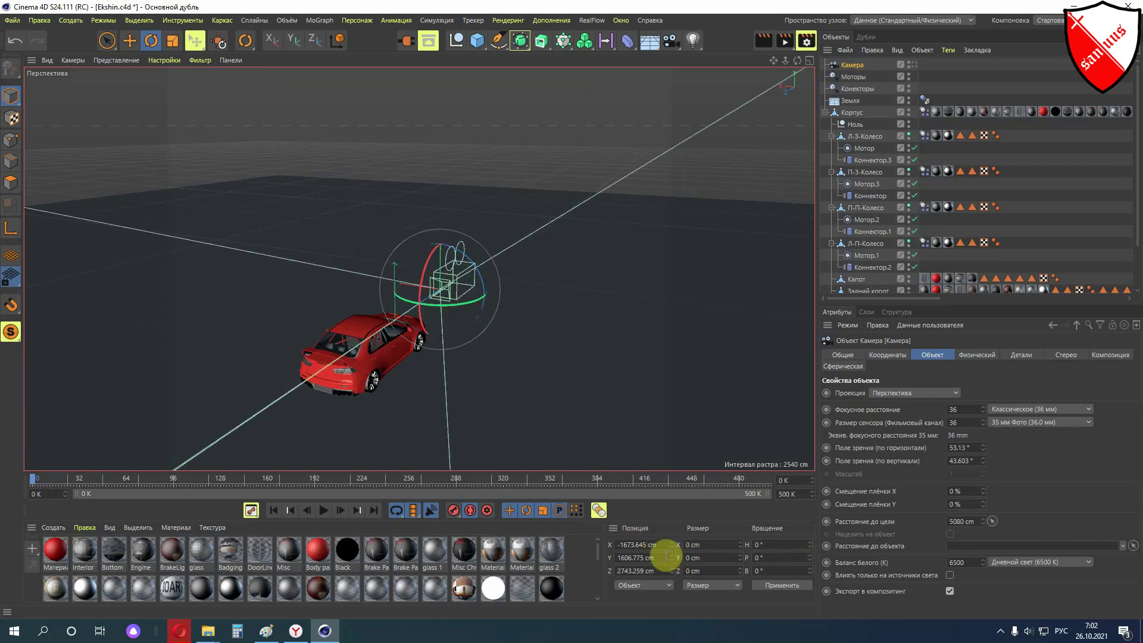
Set the camera's X, Y and Z position to 0
{"action": "double_click", "coordinate": [655, 544]}
{"action": "type", "text": "0"}
{"action": "key", "text": "Return"}
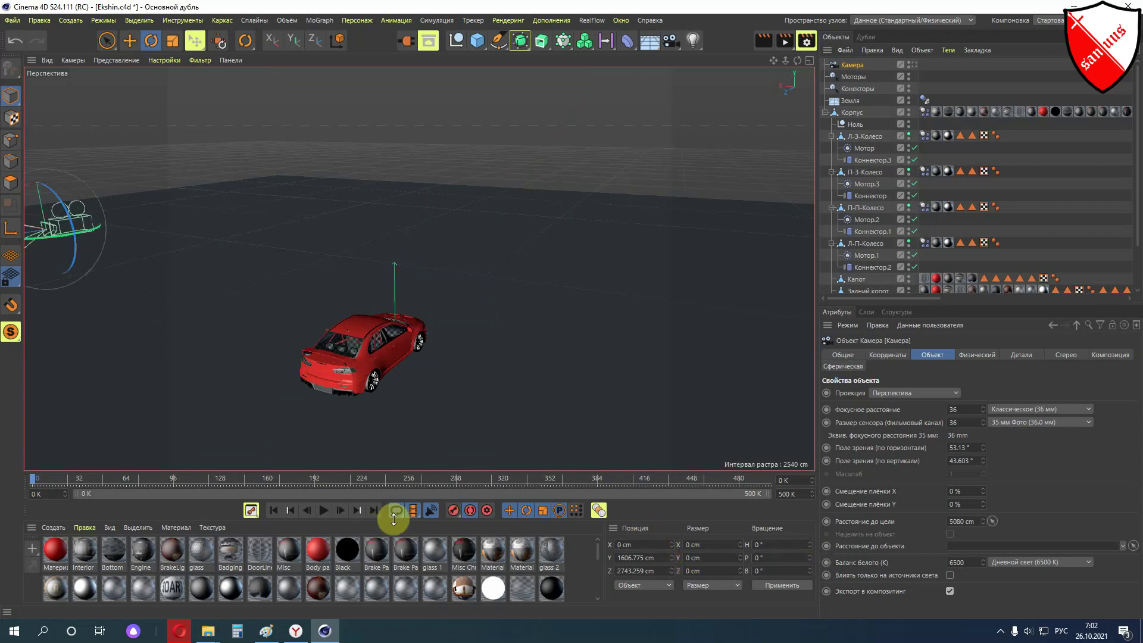
{"action": "double_click", "coordinate": [649, 558]}
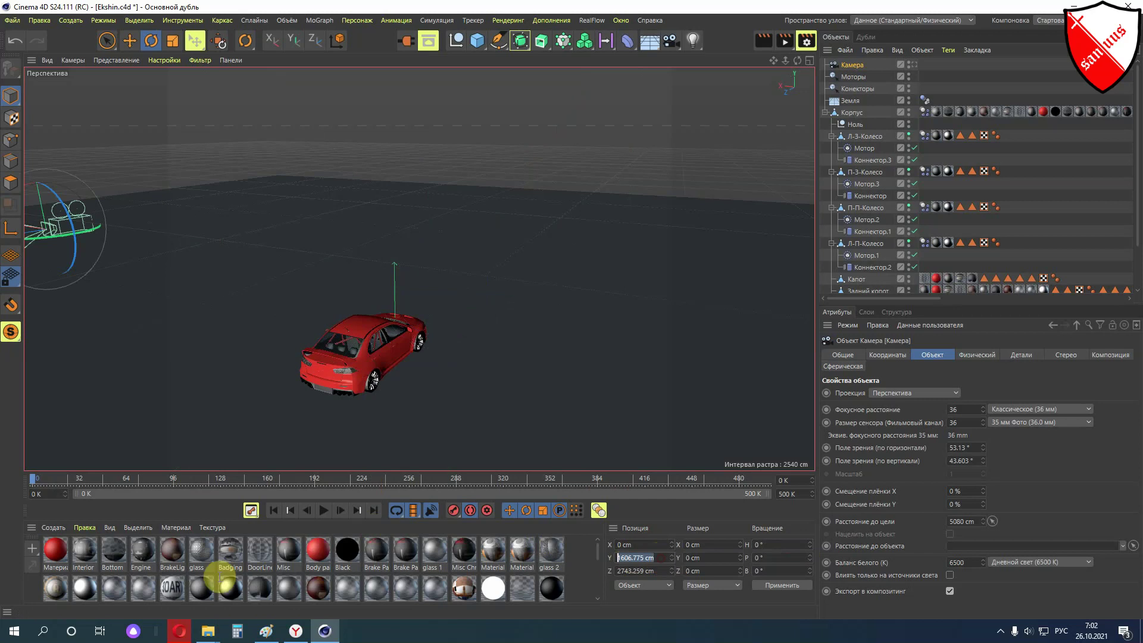
{"action": "type", "text": "0"}
{"action": "key", "text": "Return"}
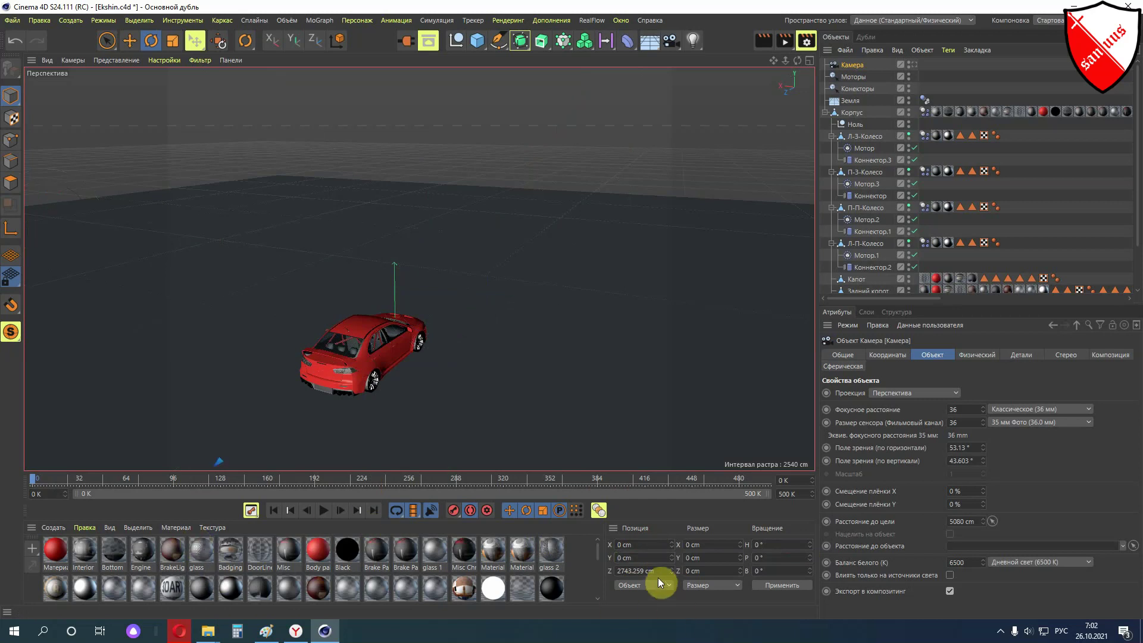
{"action": "double_click", "coordinate": [654, 571]}
{"action": "type", "text": "0"}
{"action": "key", "text": "Return"}
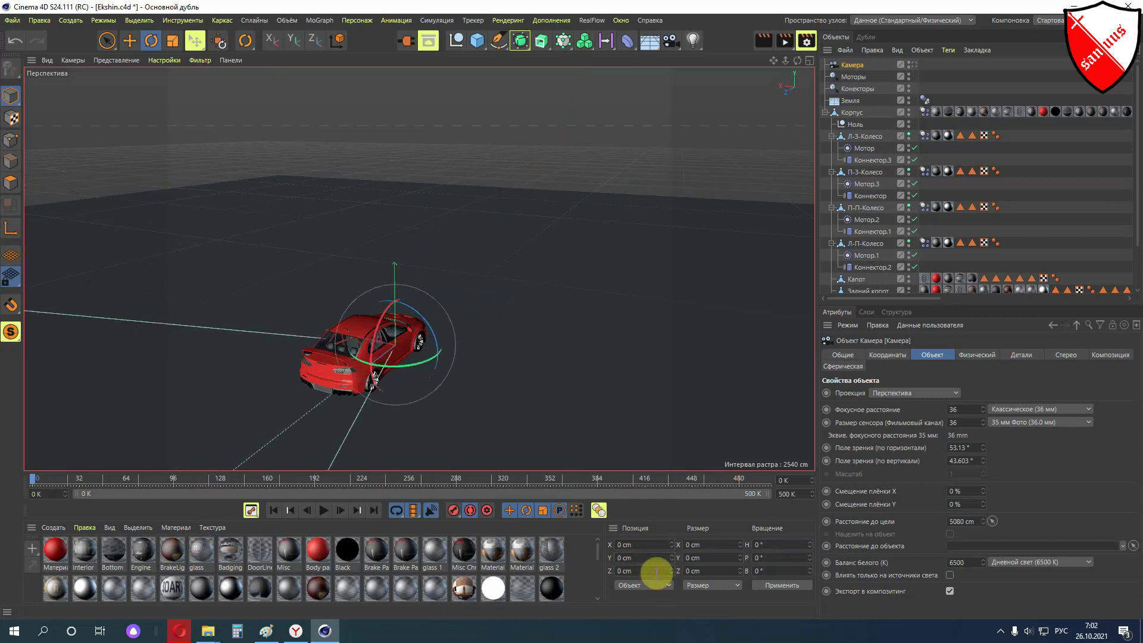
In the Right view, raise the camera to about 835 cm high
{"action": "key", "text": "F4"}
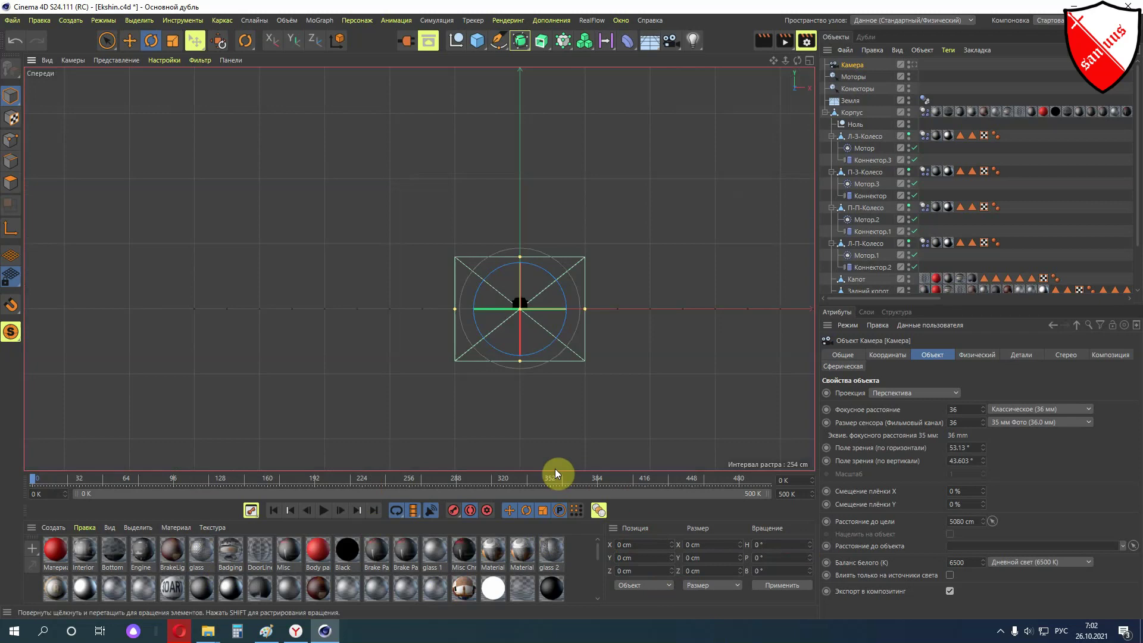
{"action": "key", "text": "F3"}
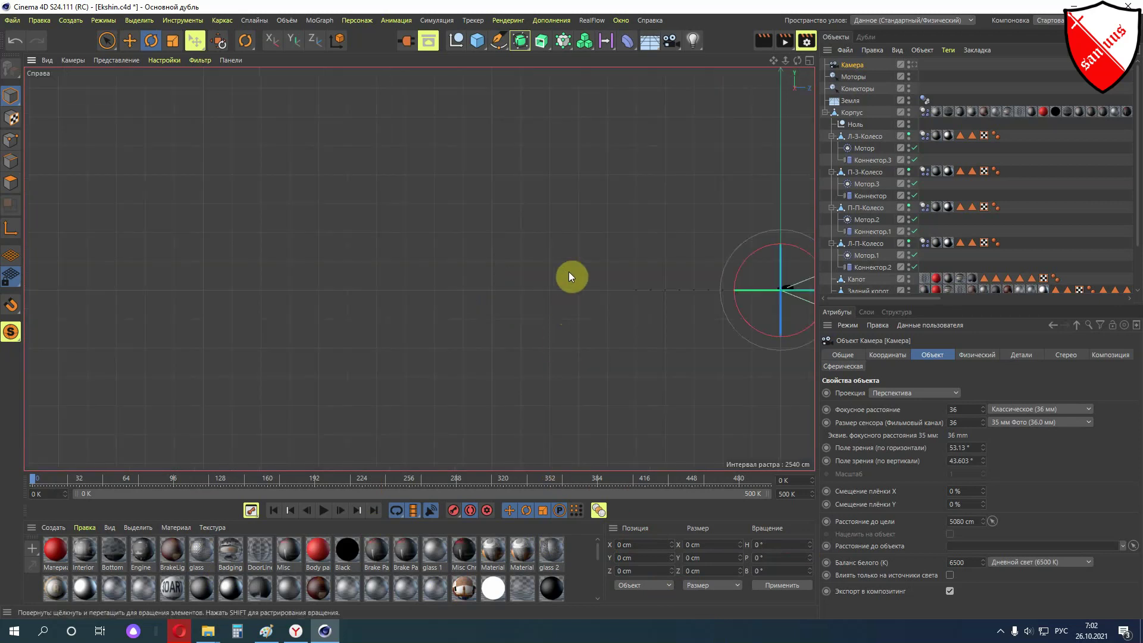
{"action": "left_click_drag", "start_coordinate": [775, 59], "coordinate": [619, 195]}
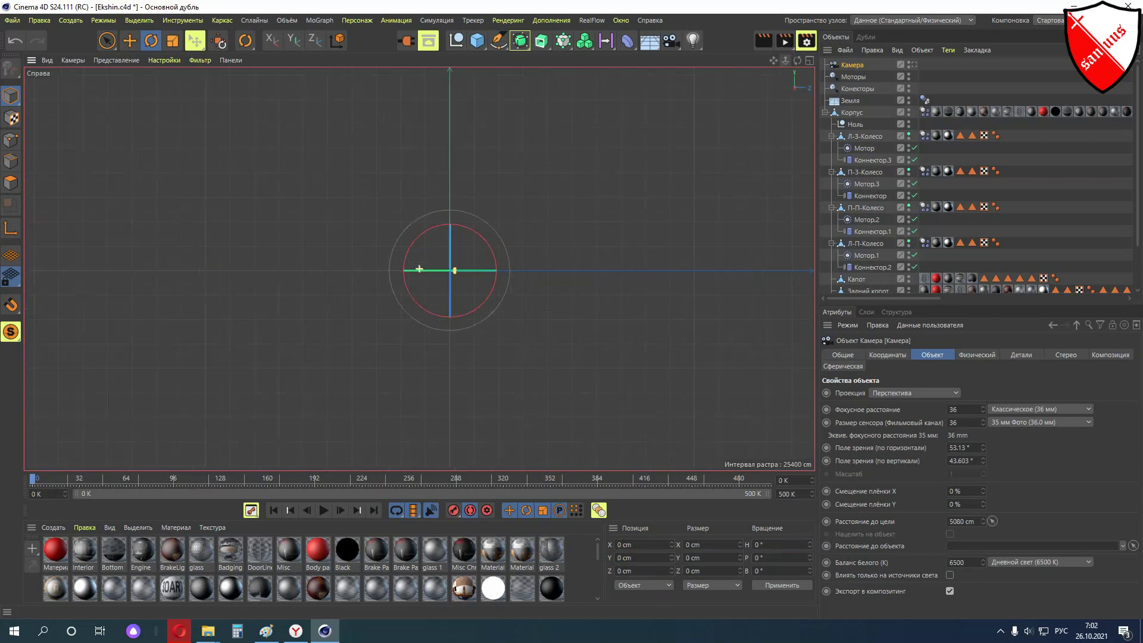
{"action": "scroll", "coordinate": [416, 273], "scroll_direction": "up", "scroll_amount": 5}
{"action": "scroll", "coordinate": [566, 271], "scroll_direction": "up", "scroll_amount": 10}
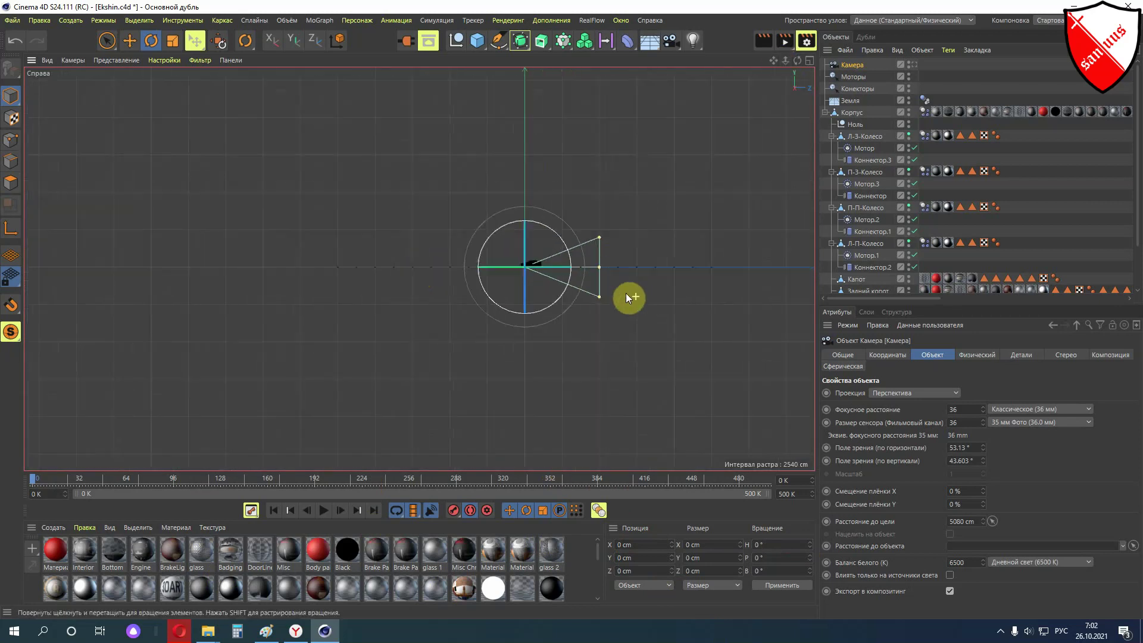
{"action": "scroll", "coordinate": [627, 295], "scroll_direction": "up", "scroll_amount": 5}
{"action": "scroll", "coordinate": [413, 199], "scroll_direction": "up", "scroll_amount": 2}
{"action": "scroll", "coordinate": [413, 199], "scroll_direction": "up", "scroll_amount": 2}
{"action": "scroll", "coordinate": [413, 199], "scroll_direction": "up", "scroll_amount": 2}
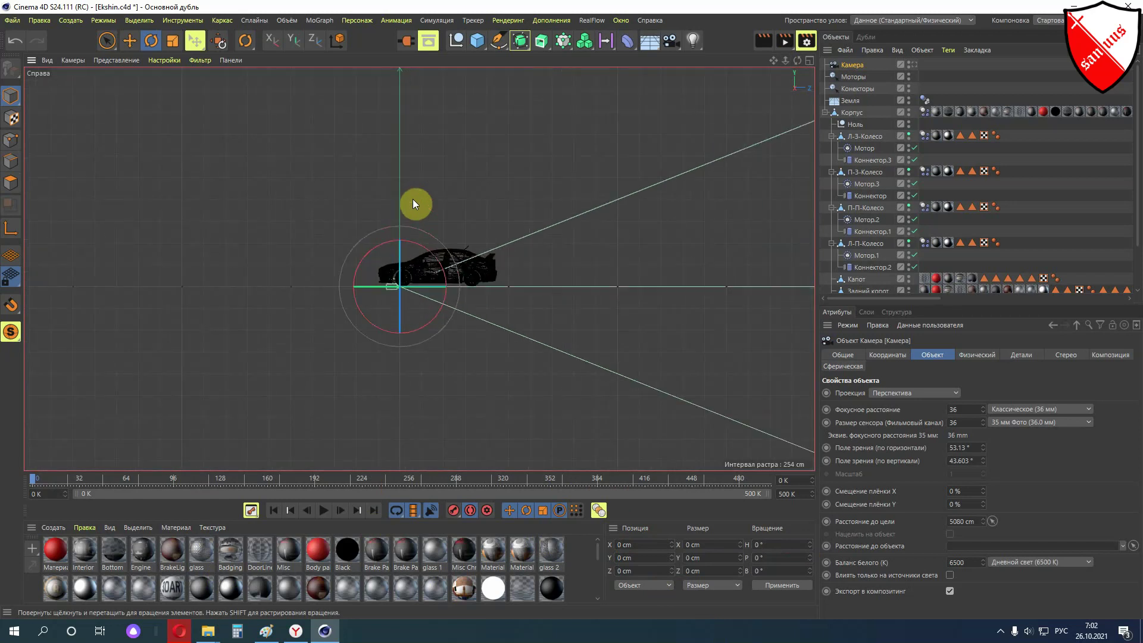
{"action": "scroll", "coordinate": [413, 199], "scroll_direction": "up", "scroll_amount": 2}
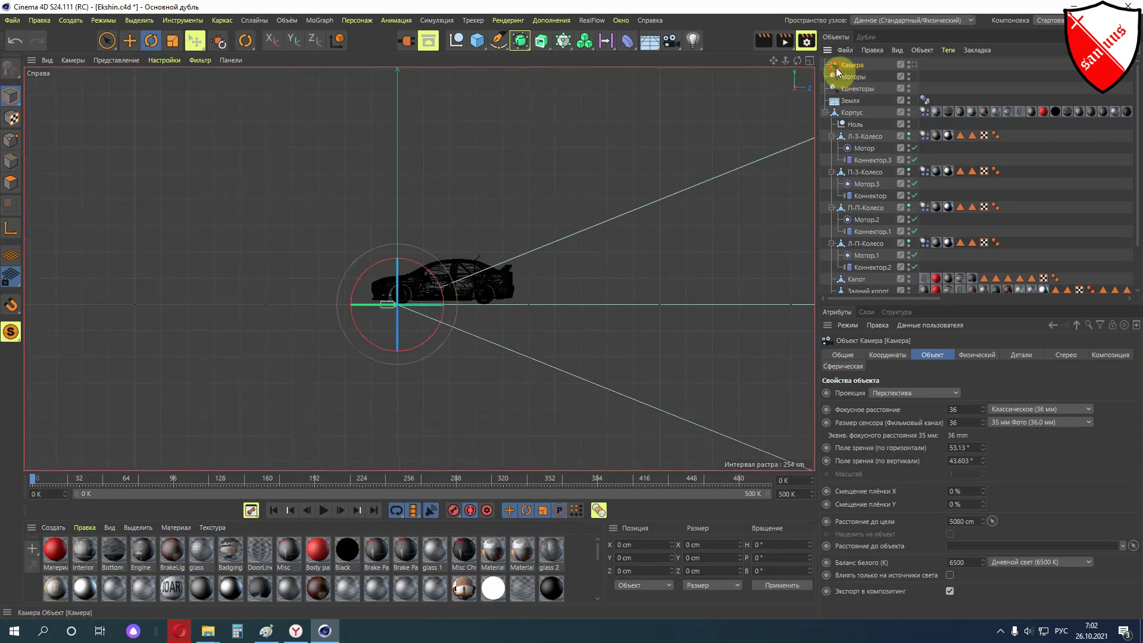
{"action": "left_click", "coordinate": [129, 42]}
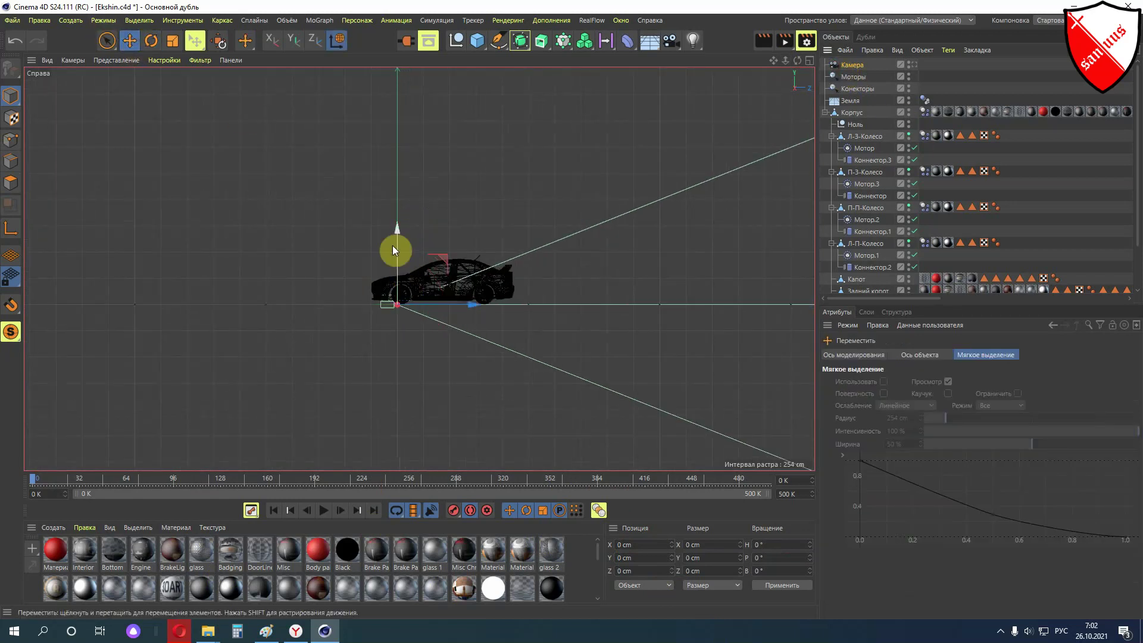
{"action": "left_click_drag", "start_coordinate": [399, 237], "coordinate": [402, 149]}
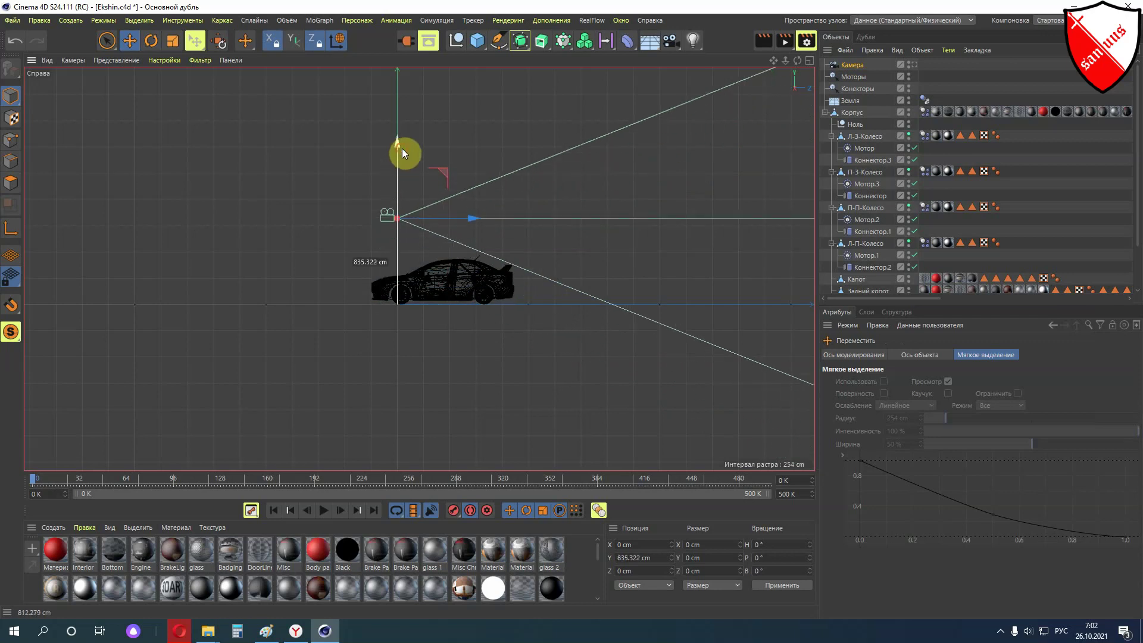
Turn the camera to a 180° heading
{"action": "key", "text": "r"}
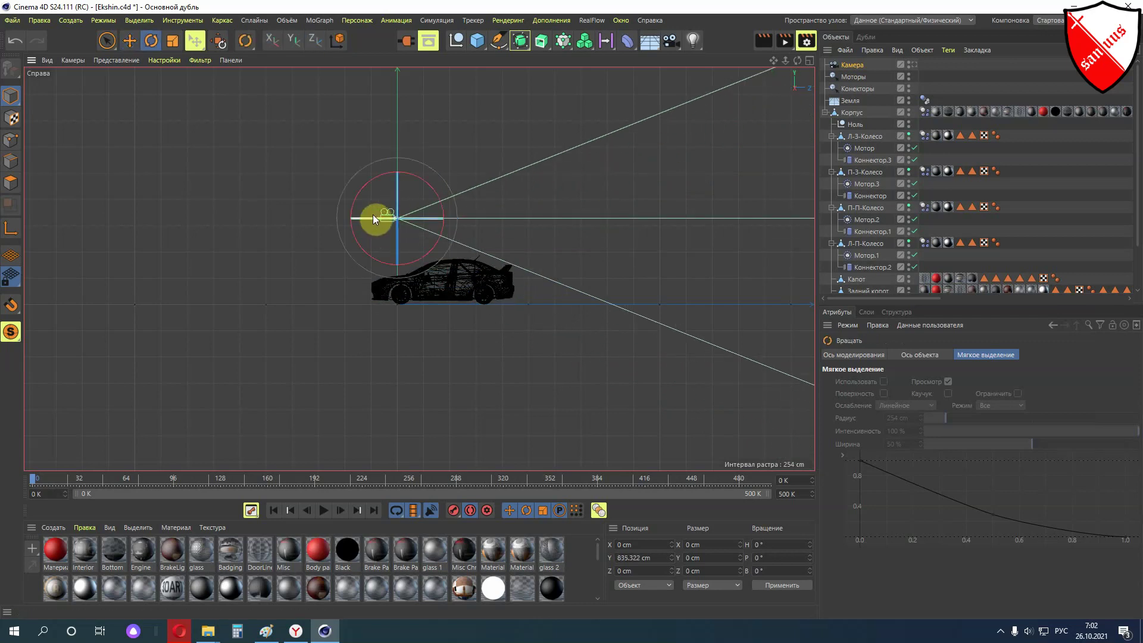
{"action": "left_click_drag", "start_coordinate": [372, 219], "coordinate": [455, 217]}
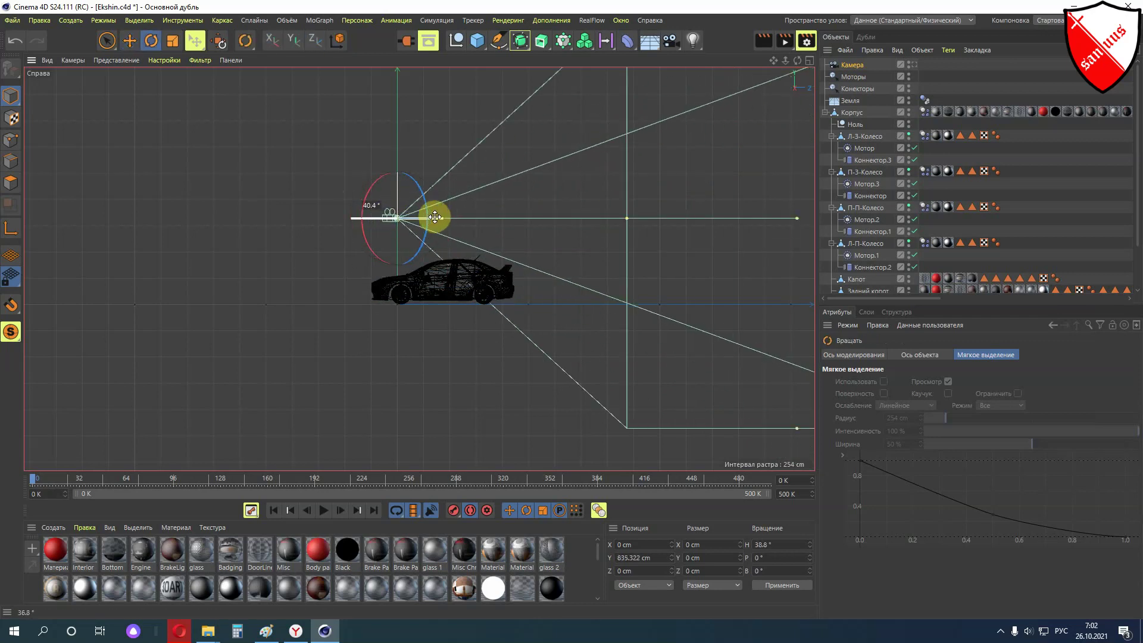
{"action": "left_click", "coordinate": [774, 545]}
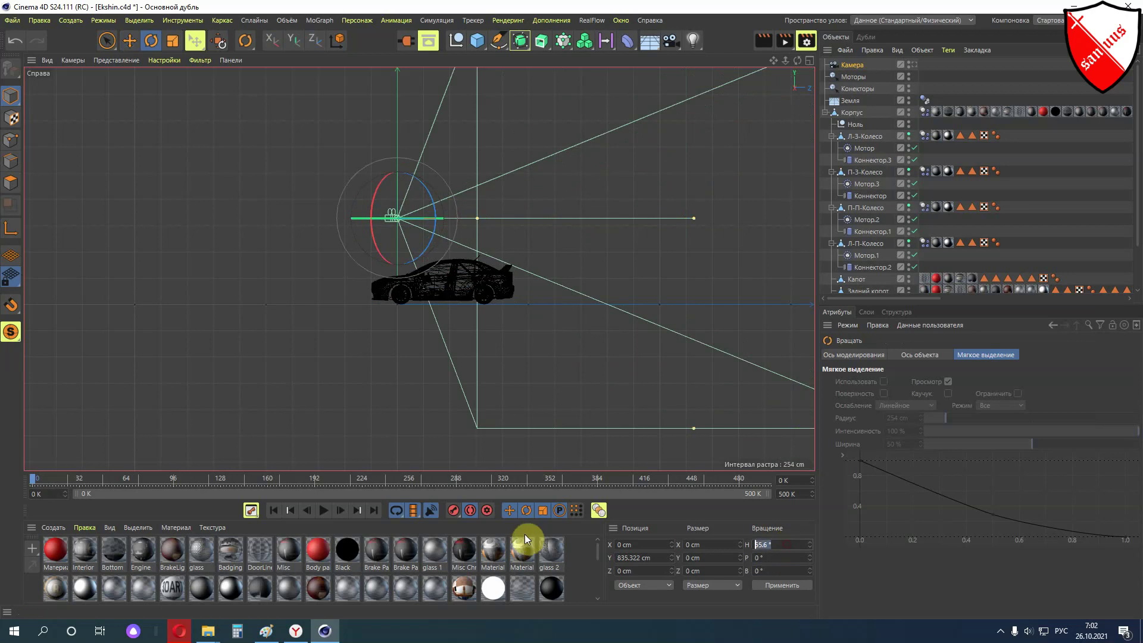
{"action": "type", "text": "180"}
{"action": "key", "text": "Return"}
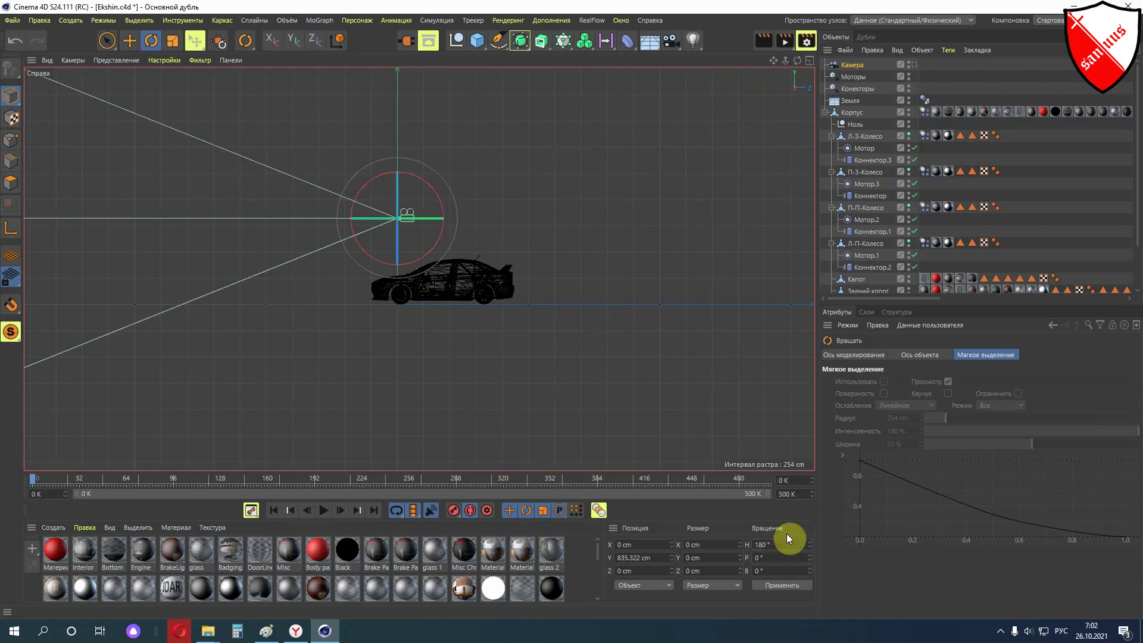
Slide the camera along Z away from the car, keeping X and Y fixed
{"action": "left_click", "coordinate": [130, 42]}
{"action": "key", "text": "x"}
{"action": "key", "text": "y"}
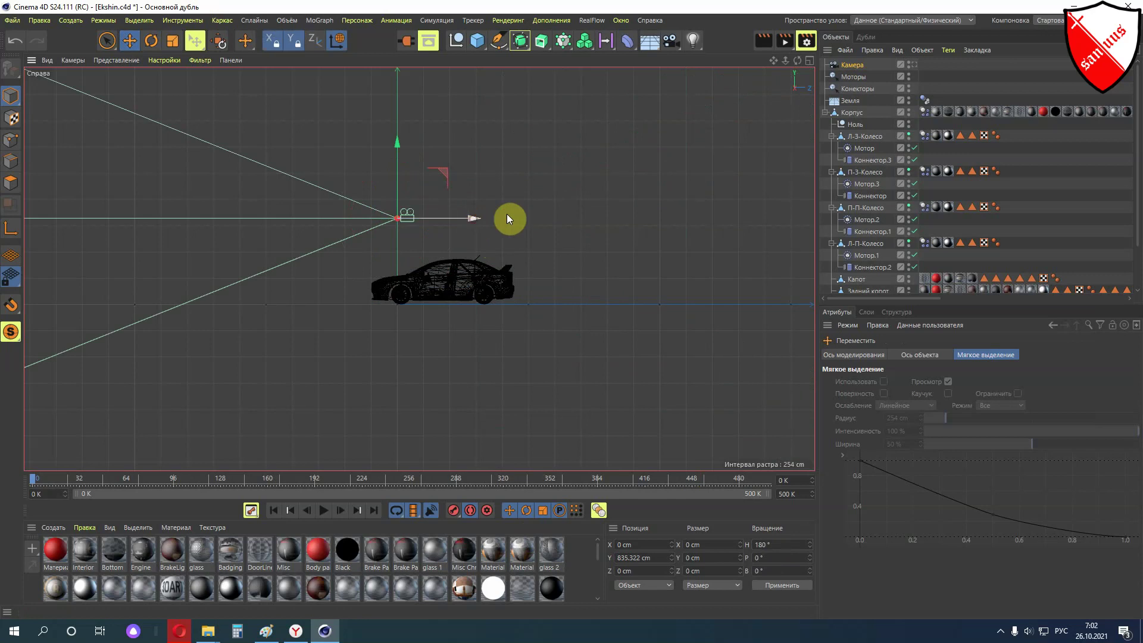
{"action": "left_click_drag", "start_coordinate": [507, 215], "coordinate": [778, 232]}
{"action": "key", "text": "x"}
{"action": "key", "text": "y"}
Tilt the camera down to about -16.6° and raise it to about 1377 cm
{"action": "key", "text": "r"}
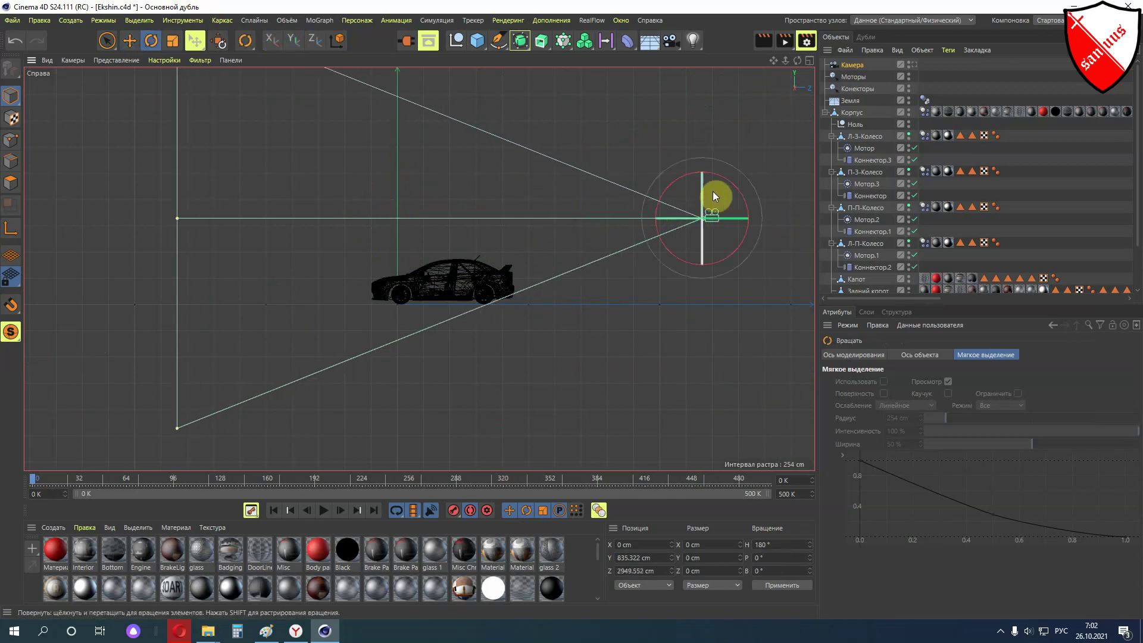
{"action": "left_click_drag", "start_coordinate": [742, 192], "coordinate": [742, 173]}
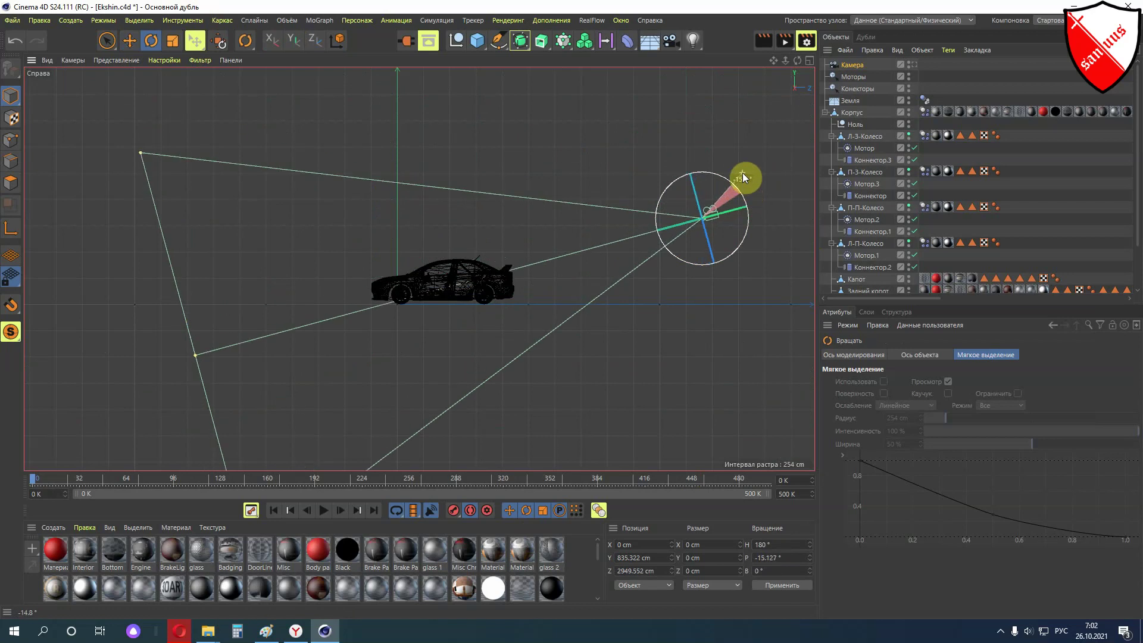
{"action": "left_click_drag", "start_coordinate": [742, 173], "coordinate": [742, 170]}
{"action": "key", "text": "w"}
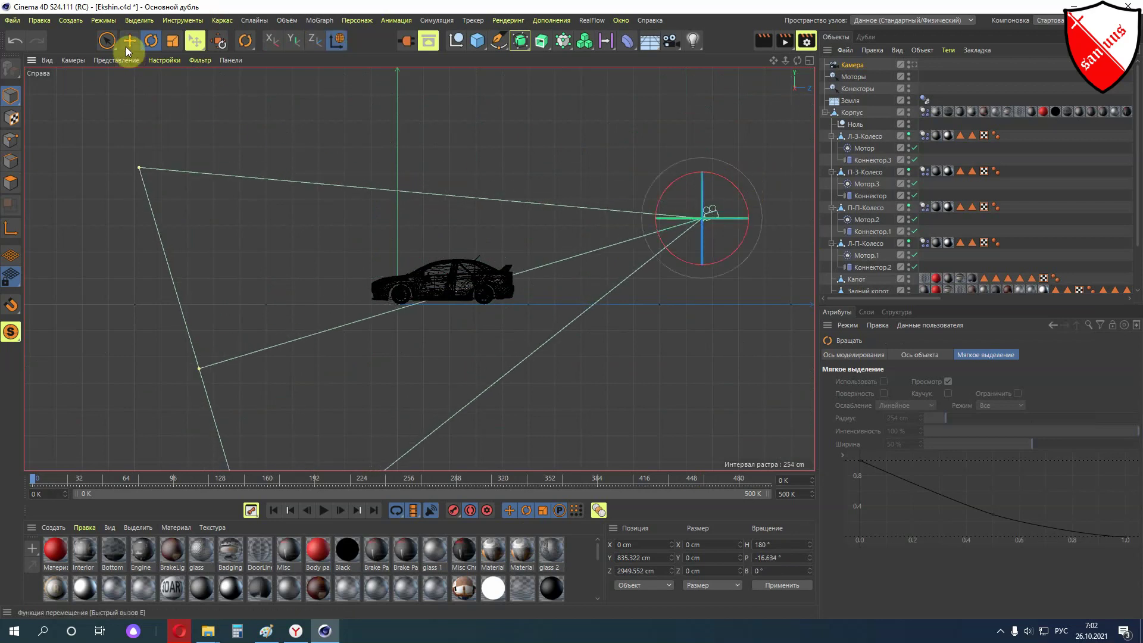
{"action": "left_click", "coordinate": [129, 40]}
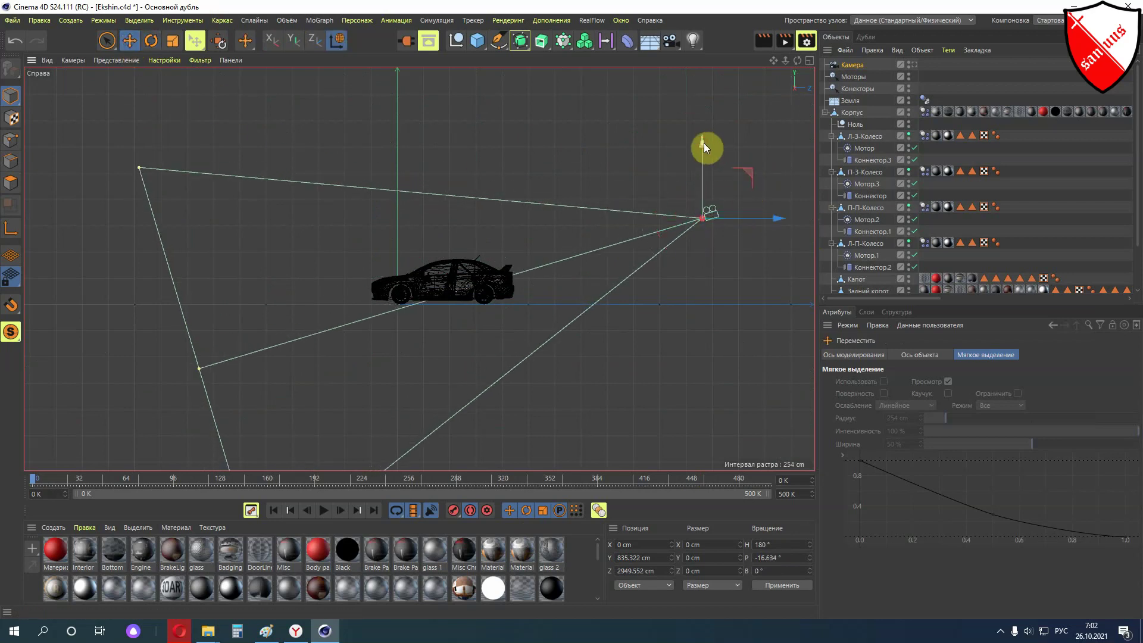
{"action": "left_click_drag", "start_coordinate": [704, 143], "coordinate": [714, 87]}
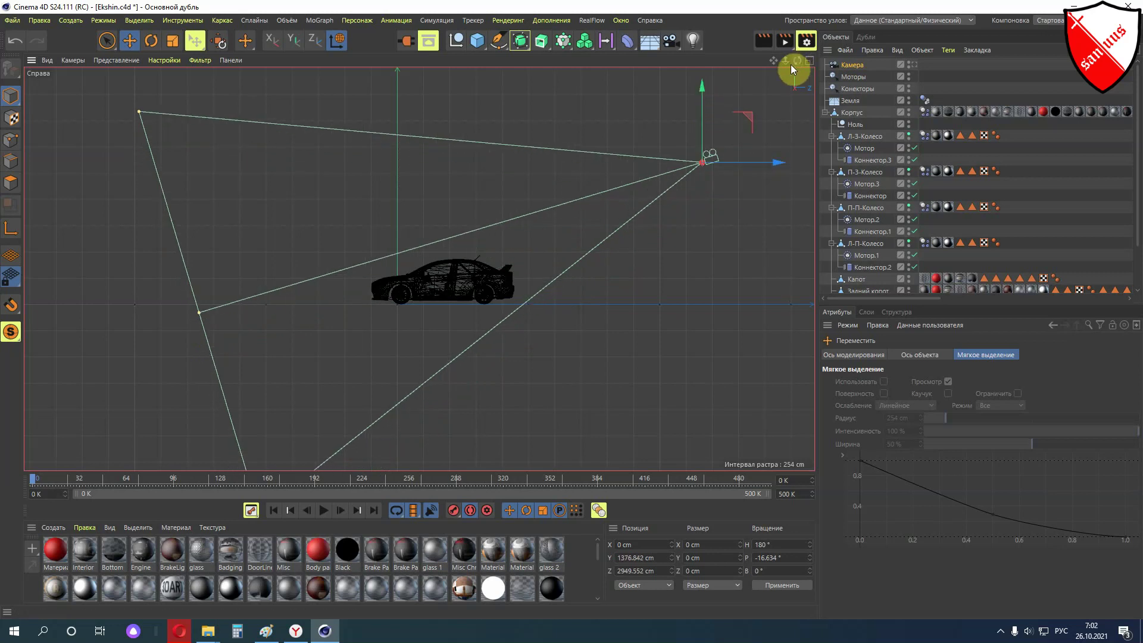
{"action": "key", "text": "F1"}
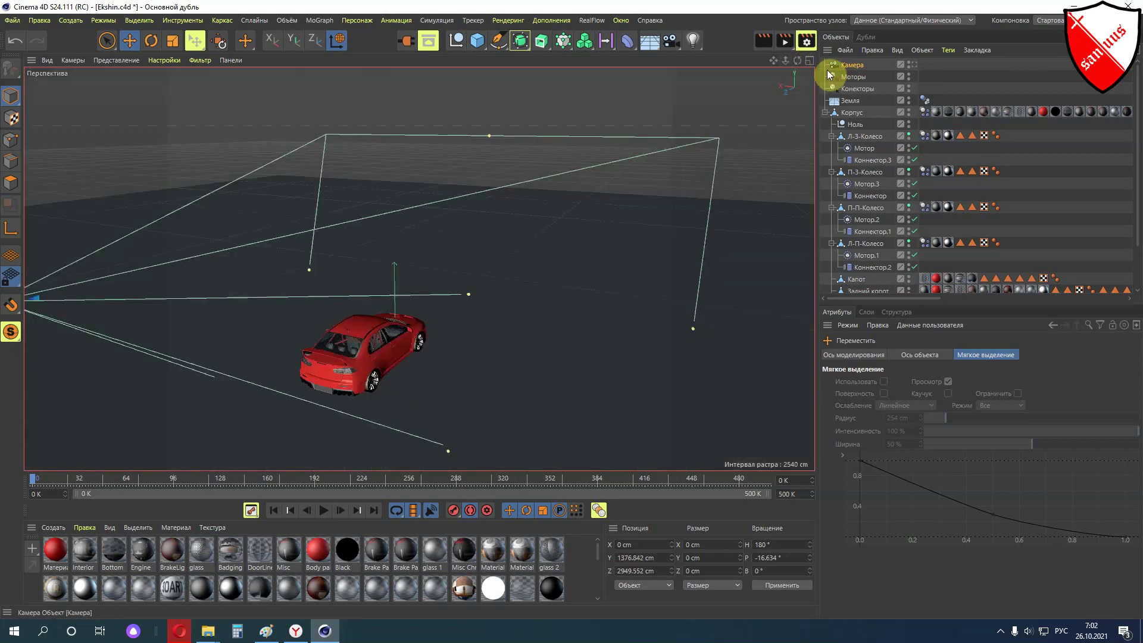
Look through the scene camera and adjust its view around the car
{"action": "left_click", "coordinate": [833, 66]}
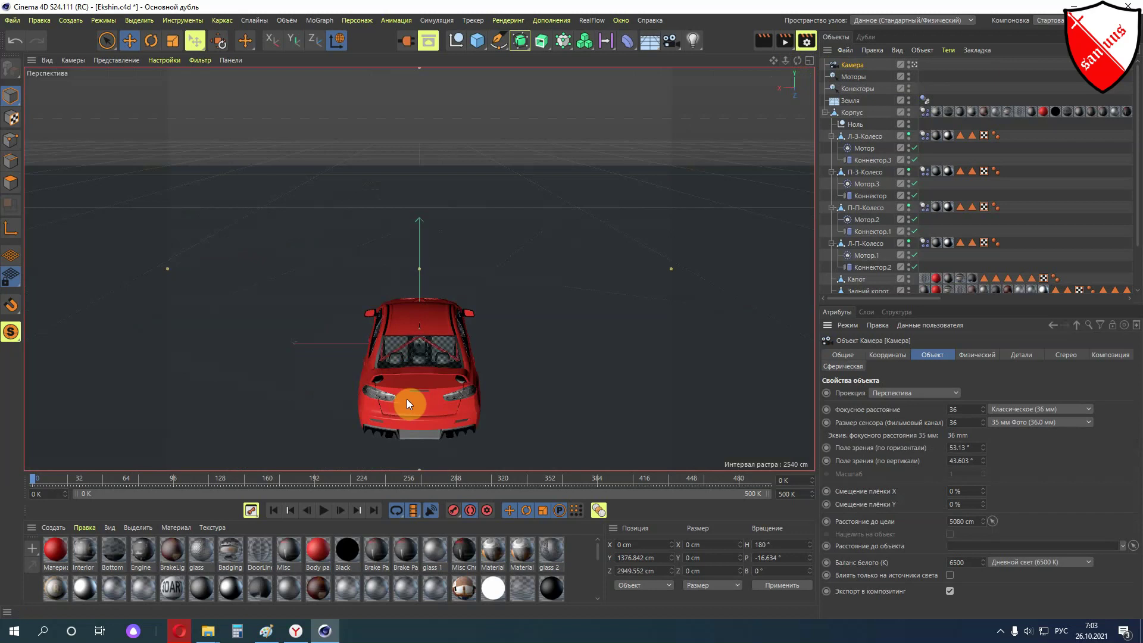
{"action": "scroll", "coordinate": [406, 399], "scroll_direction": "down", "scroll_amount": 1}
{"action": "scroll", "coordinate": [407, 400], "scroll_direction": "down", "scroll_amount": 1}
{"action": "scroll", "coordinate": [412, 394], "scroll_direction": "up", "scroll_amount": 1}
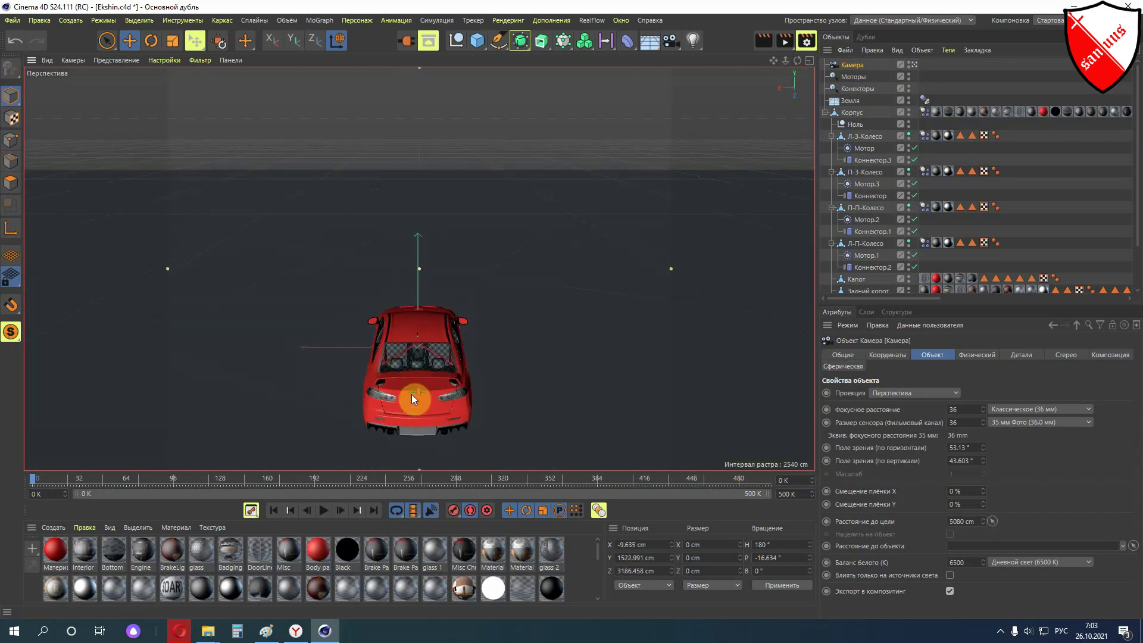
{"action": "scroll", "coordinate": [412, 394], "scroll_direction": "up", "scroll_amount": 1}
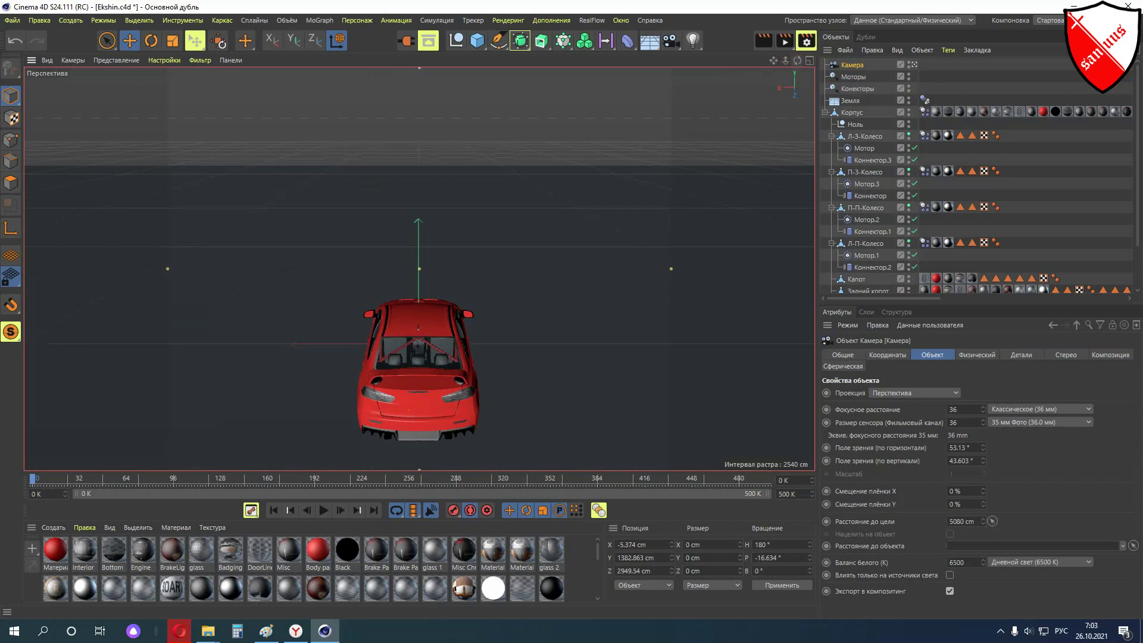
{"action": "left_click_drag", "start_coordinate": [798, 60], "coordinate": [798, 62]}
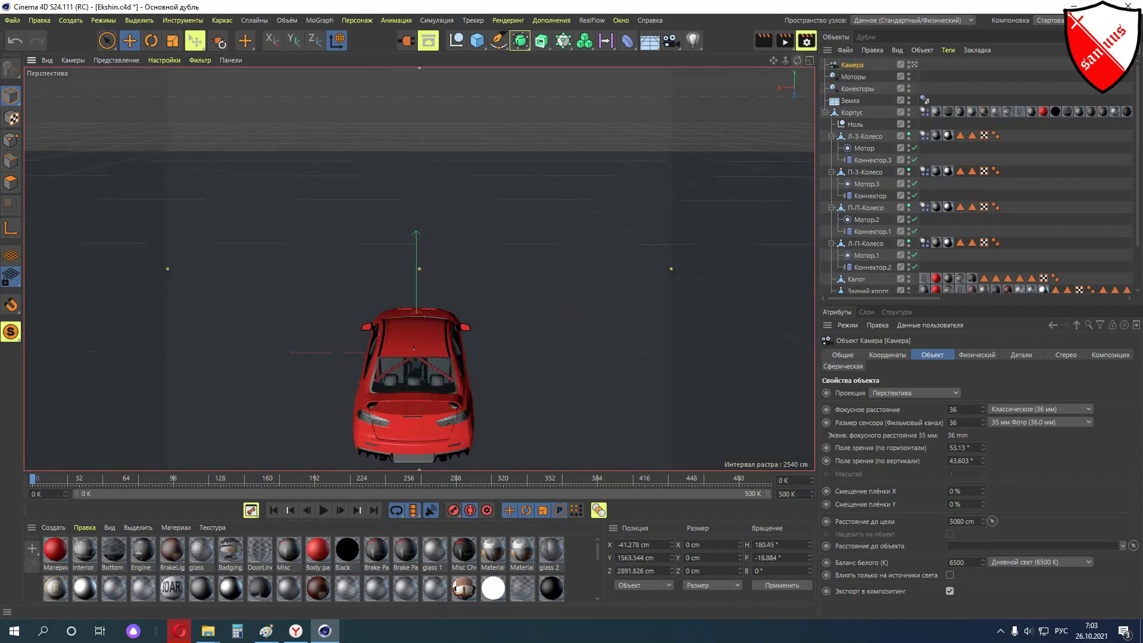
{"action": "left_click_drag", "start_coordinate": [798, 61], "coordinate": [798, 58]}
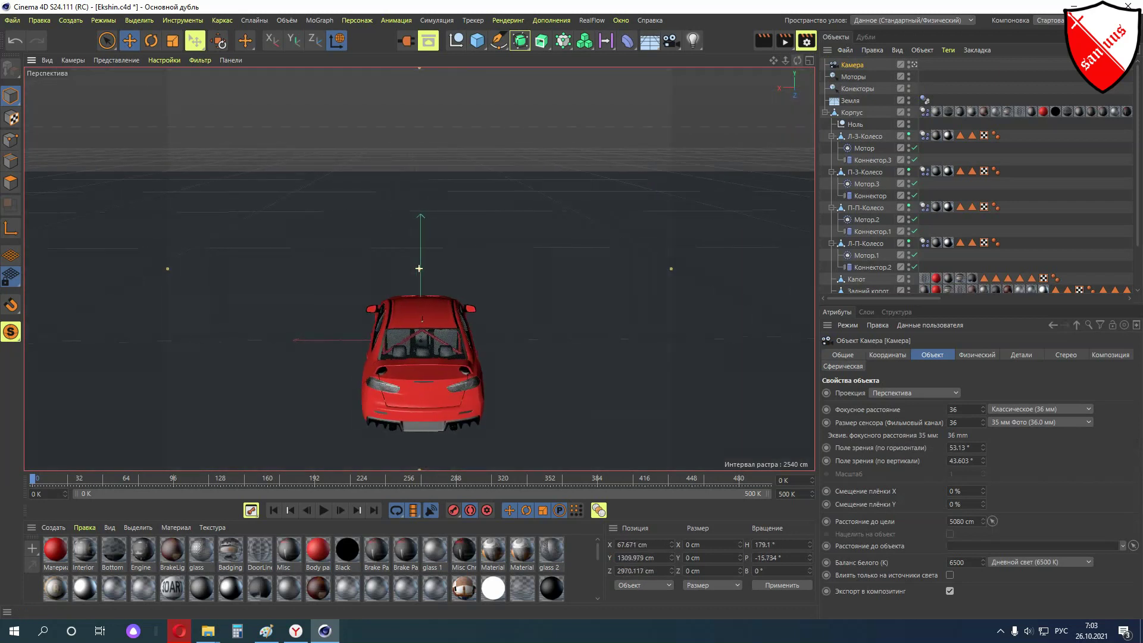
Set the camera heading to exactly 180° and its X position to 0 cm
{"action": "left_click", "coordinate": [780, 544]}
{"action": "type", "text": "180"}
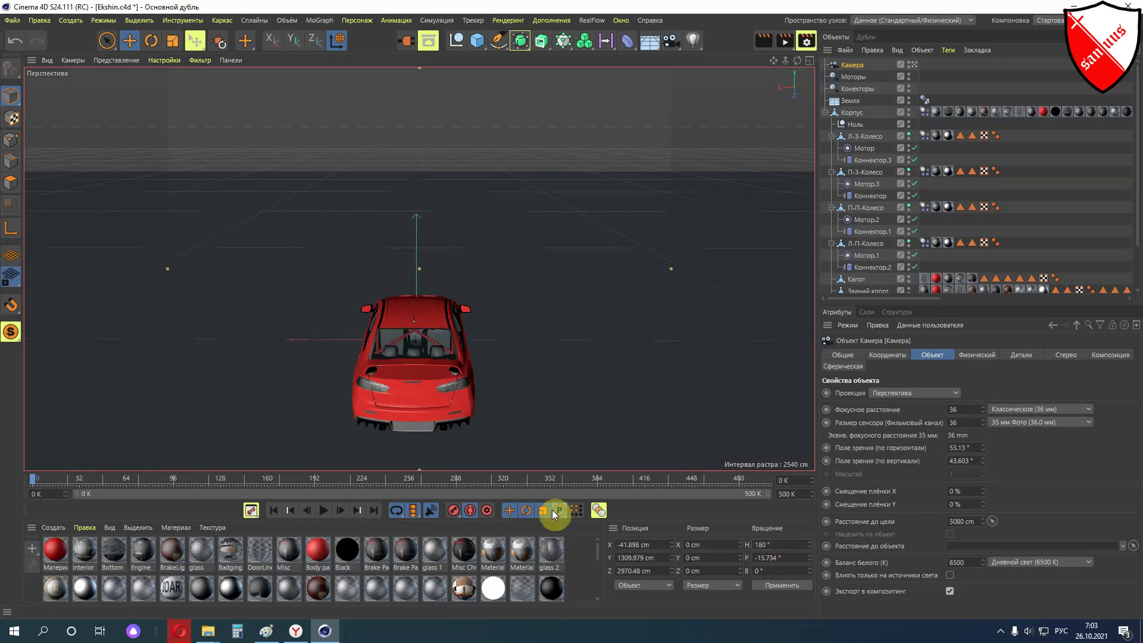
{"action": "key", "text": "Return"}
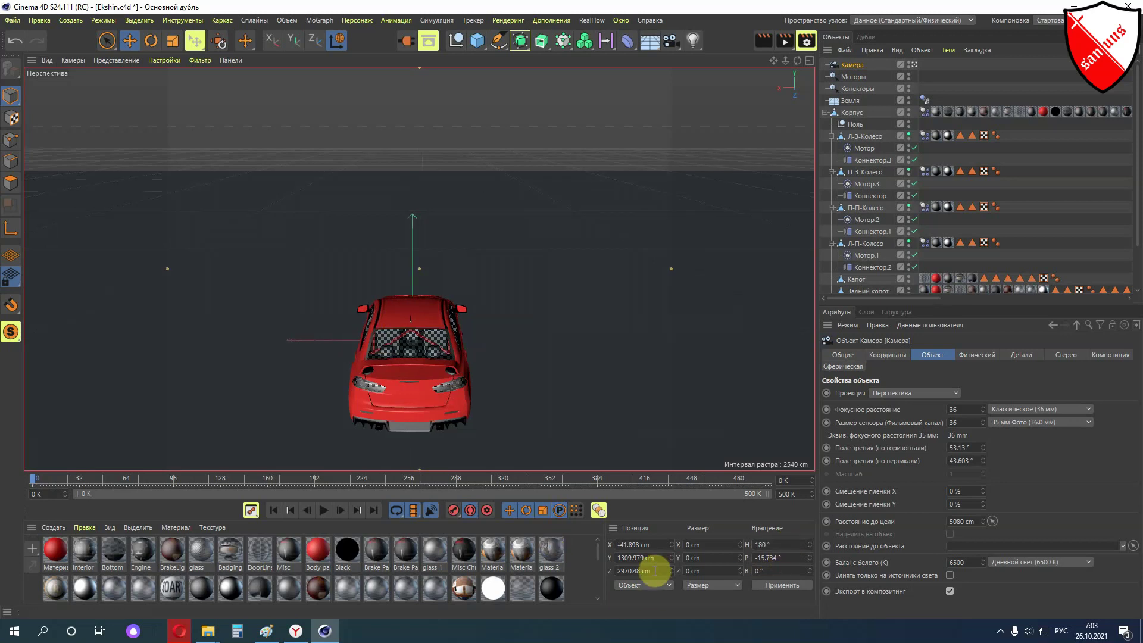
{"action": "double_click", "coordinate": [655, 569]}
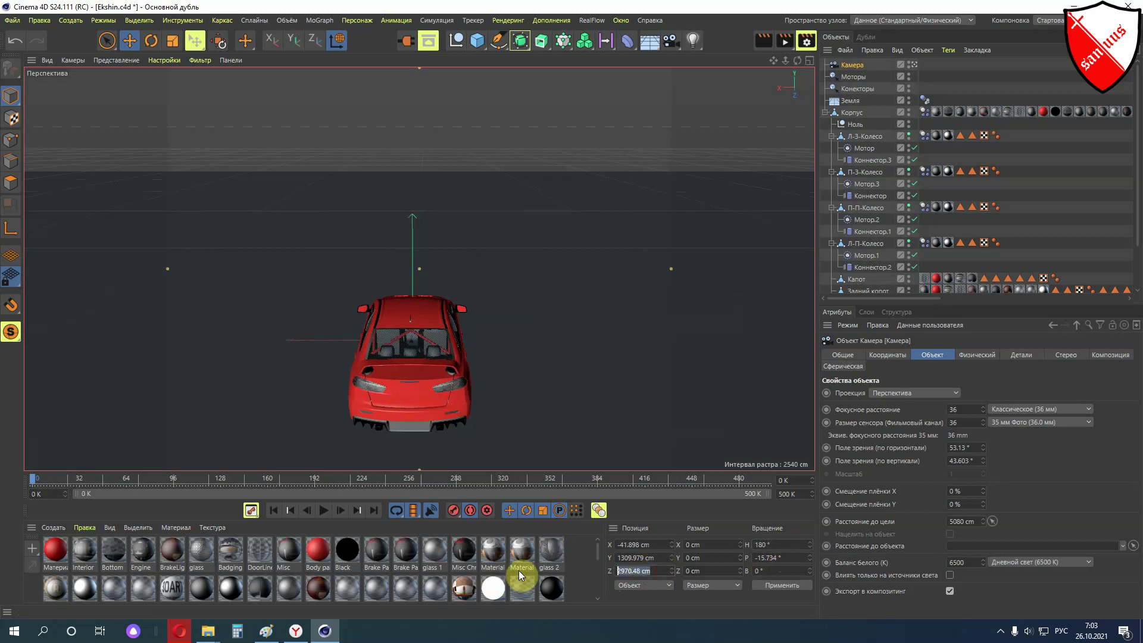
{"action": "type", "text": "0"}
{"action": "key", "text": "Return"}
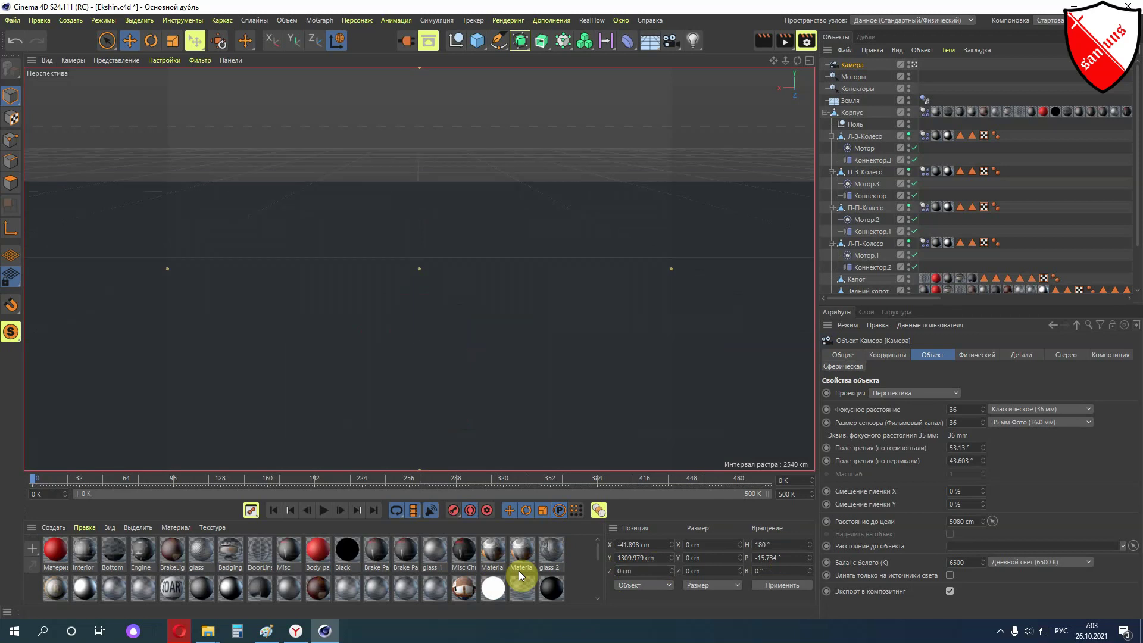
{"action": "key", "text": "ctrl+z"}
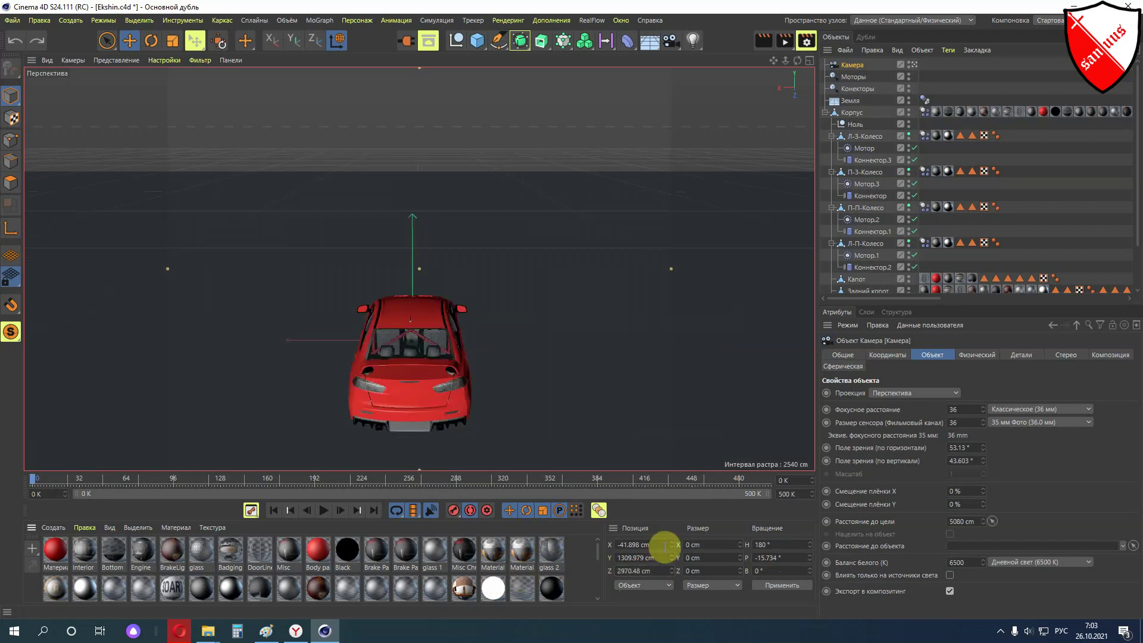
{"action": "double_click", "coordinate": [664, 545]}
{"action": "type", "text": "0"}
{"action": "key", "text": "Return"}
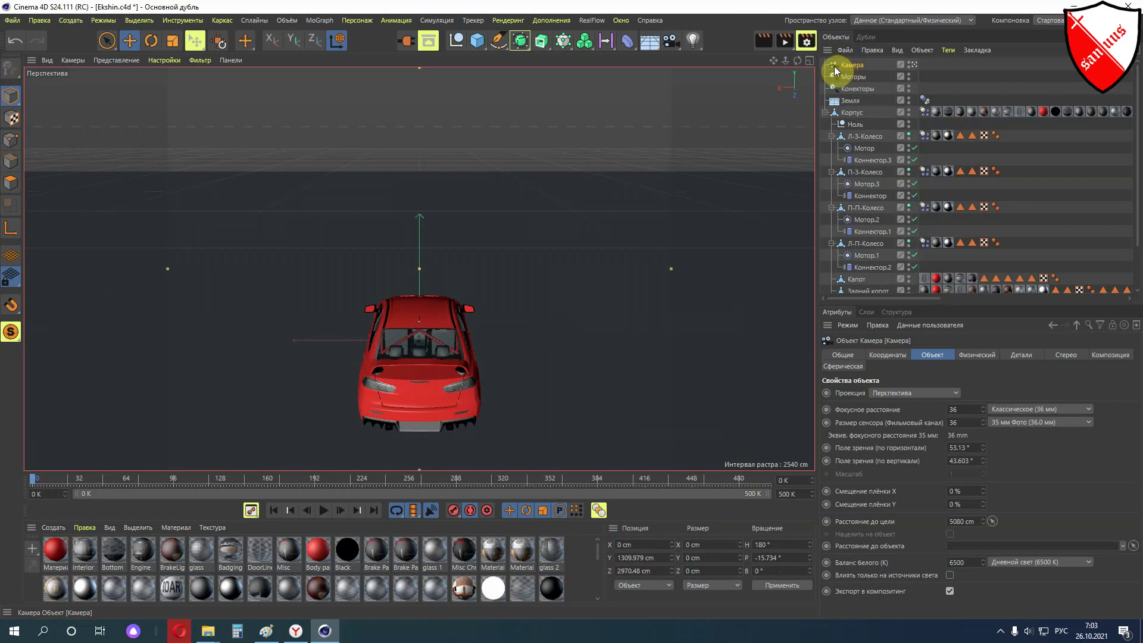
Parent Камера under Корпус and add a Protection tag to it
{"action": "left_click_drag", "start_coordinate": [837, 65], "coordinate": [865, 124]}
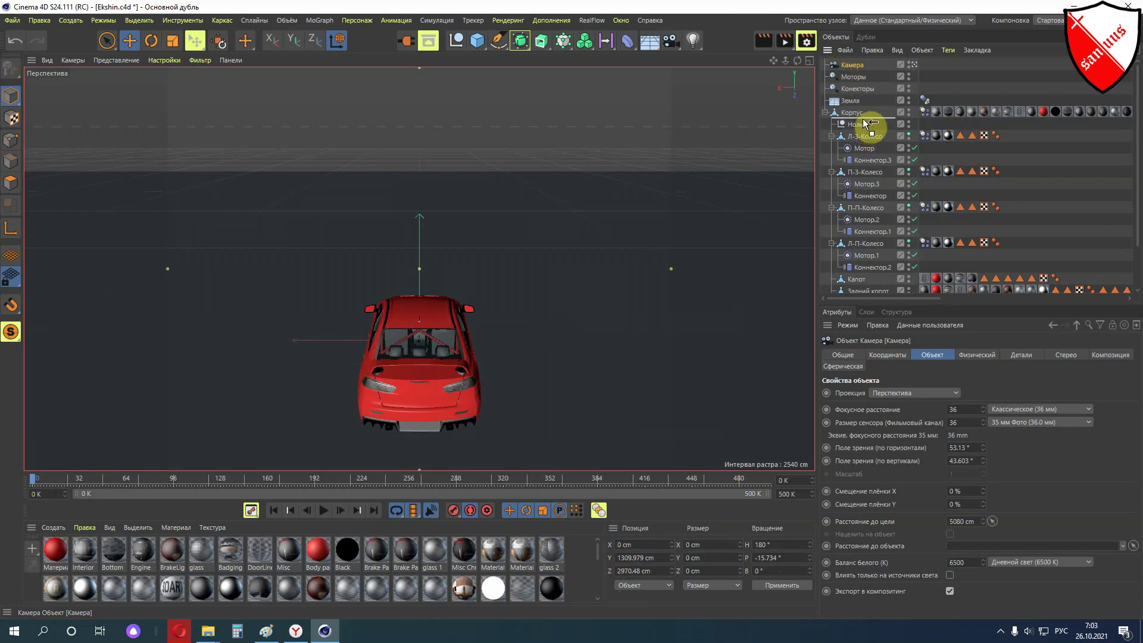
{"action": "right_click", "coordinate": [854, 113]}
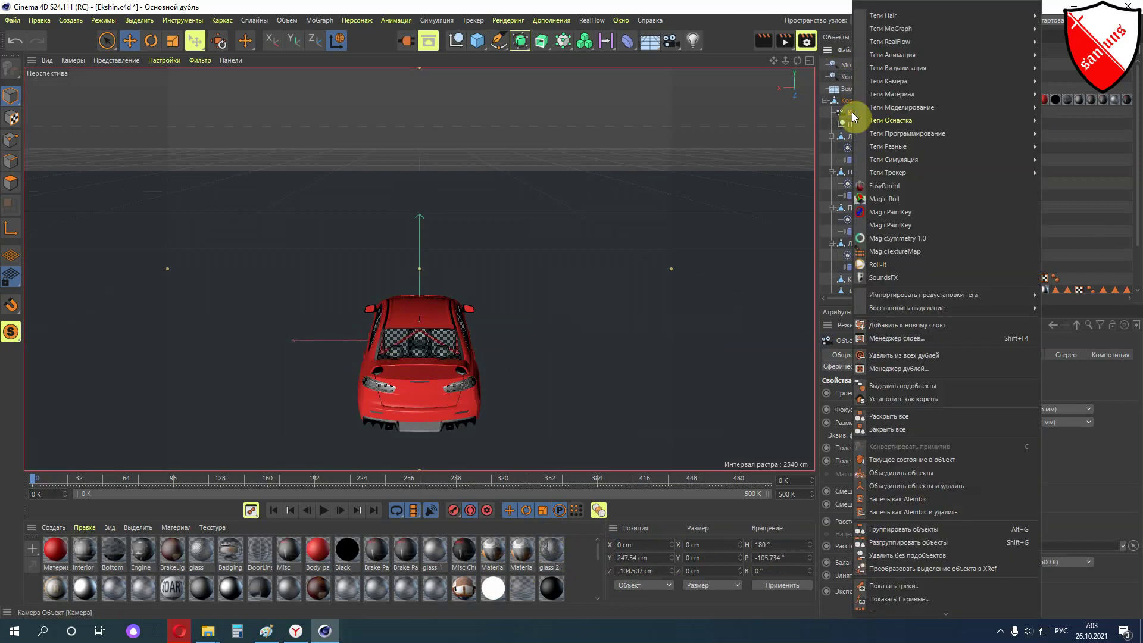
{"action": "mouse_move", "coordinate": [892, 119]}
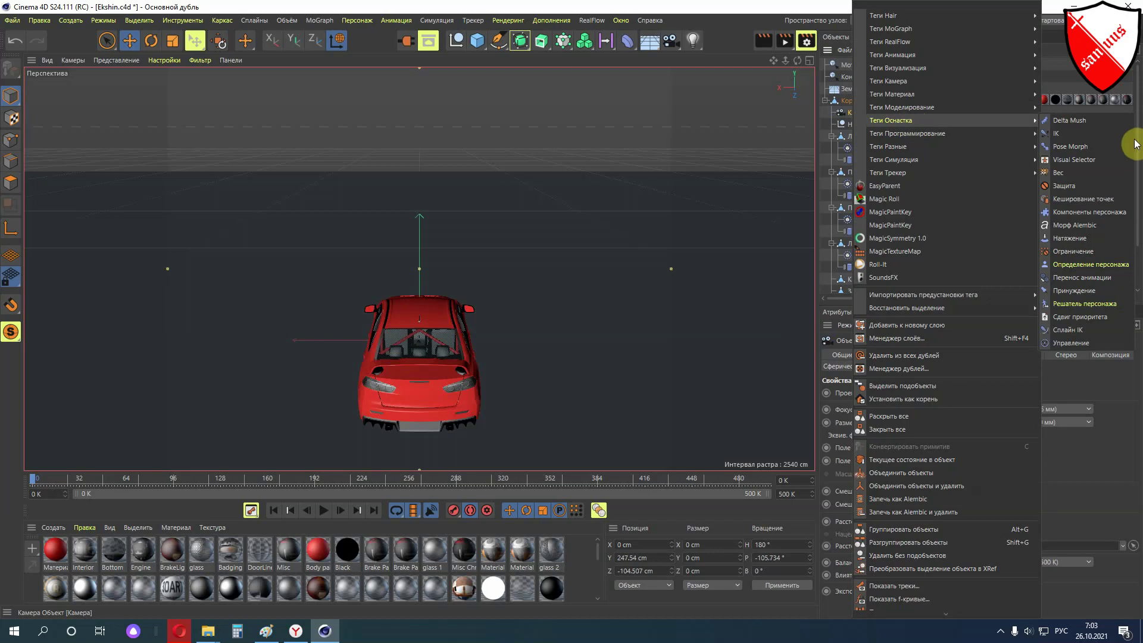
{"action": "left_click", "coordinate": [1084, 185]}
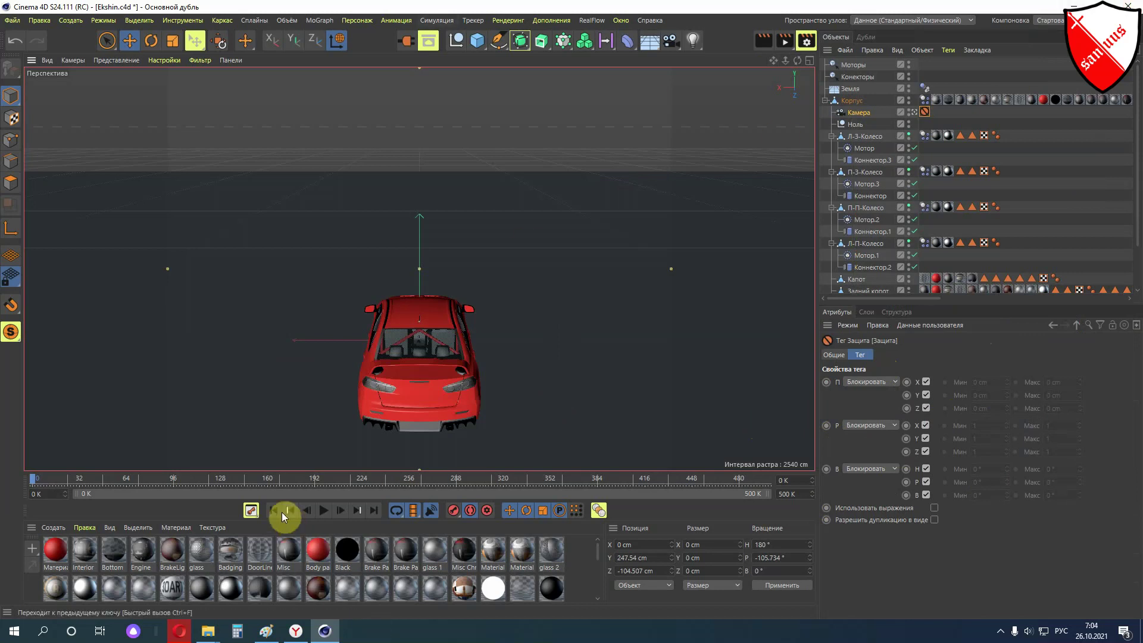
Select Камера, play the animation to check the framing, then reset to frame 0
{"action": "left_click", "coordinate": [845, 112]}
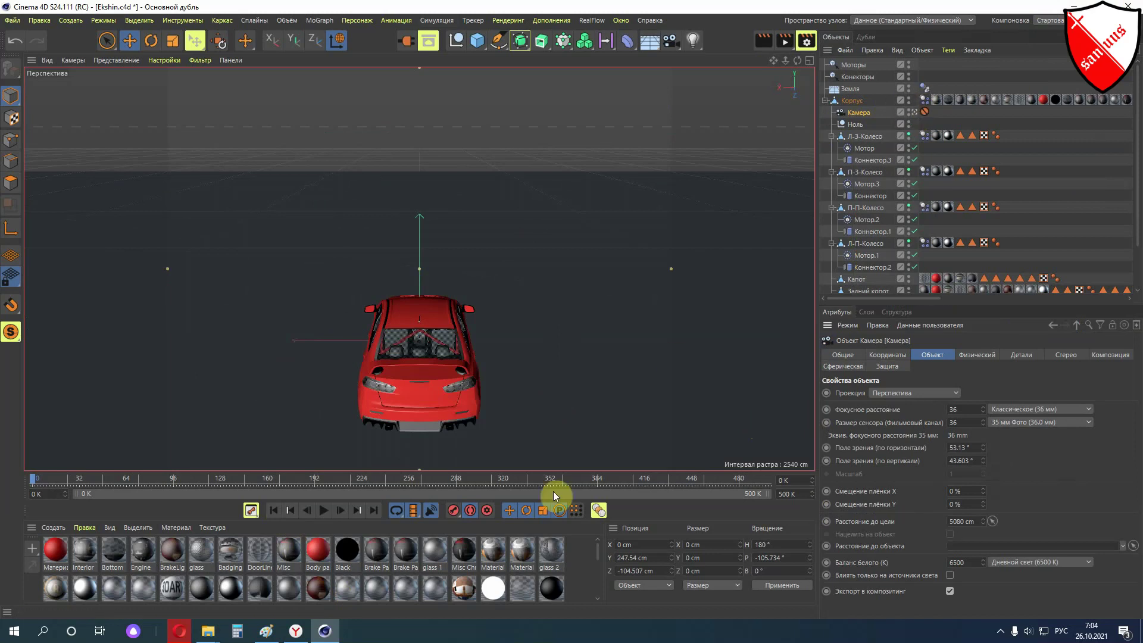
{"action": "left_click", "coordinate": [327, 512]}
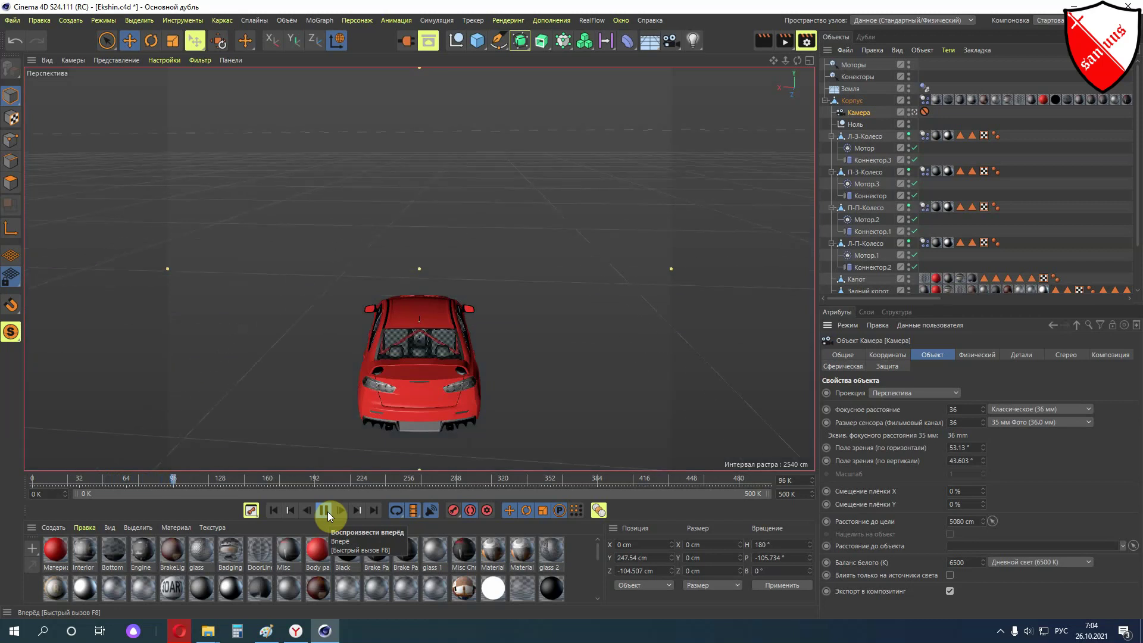
{"action": "left_click", "coordinate": [328, 512]}
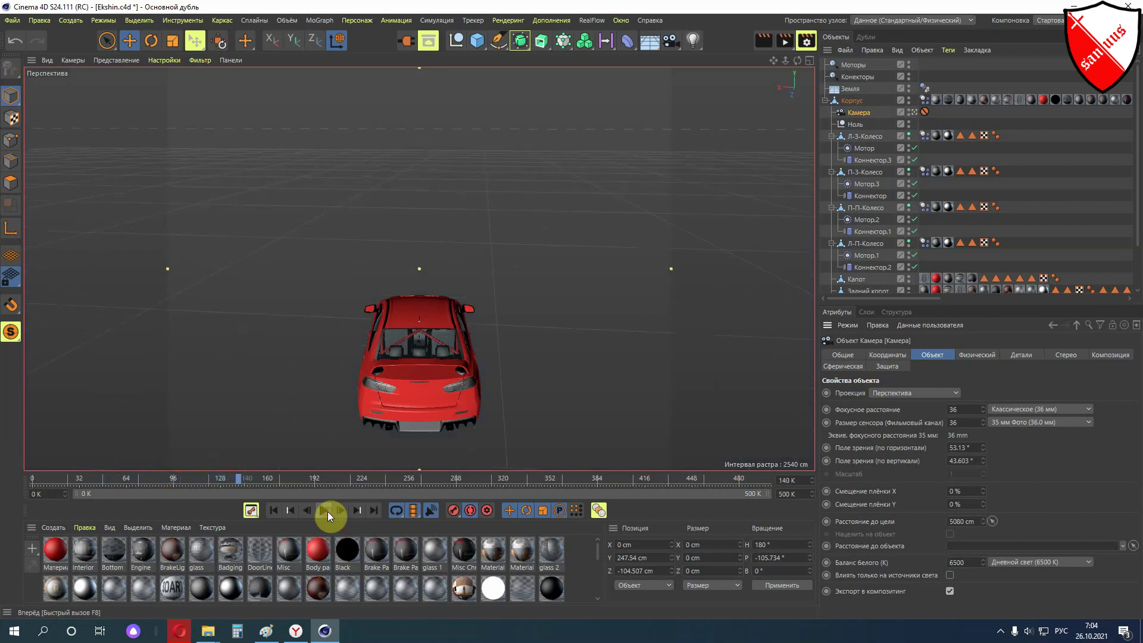
{"action": "left_click", "coordinate": [273, 511]}
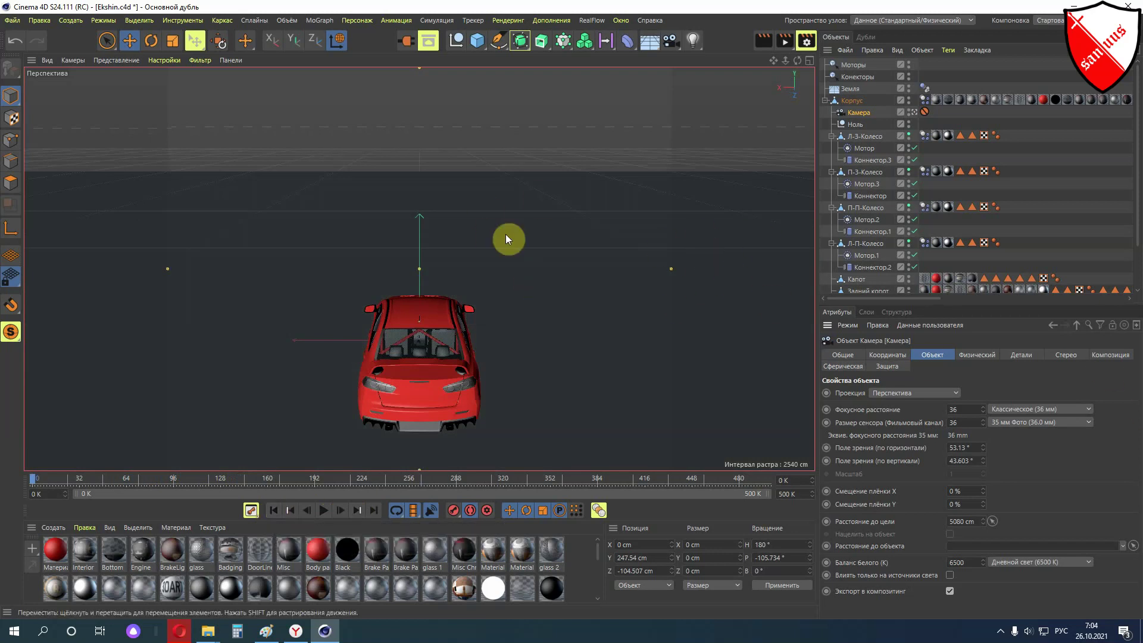
Create a rectangle spline and move it up above the car
{"action": "left_click", "coordinate": [500, 44]}
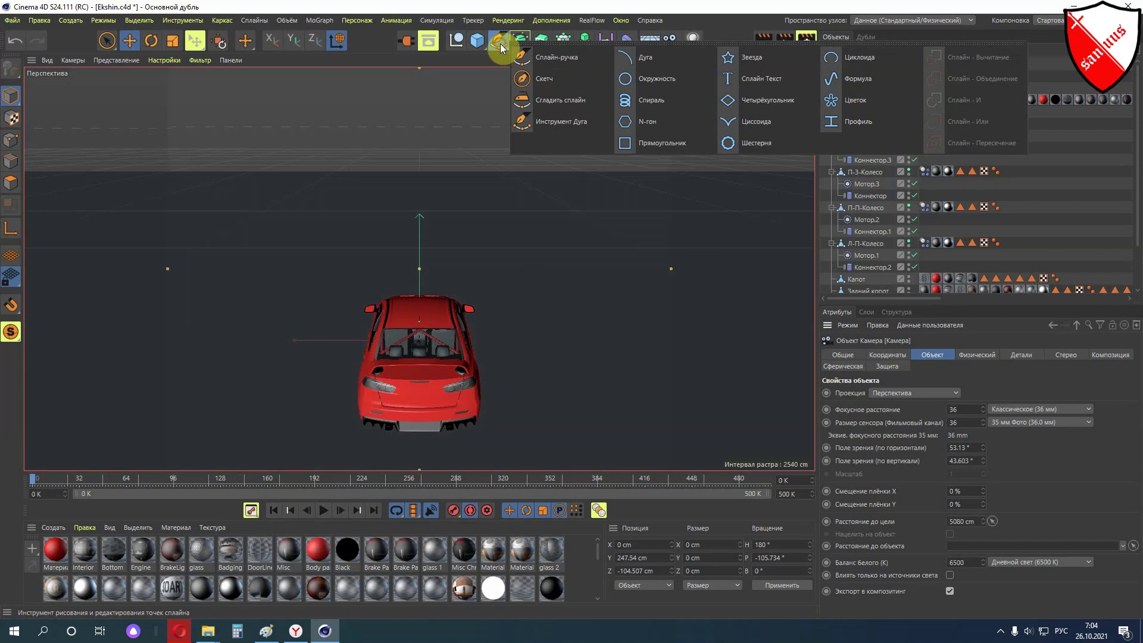
{"action": "left_click", "coordinate": [635, 143]}
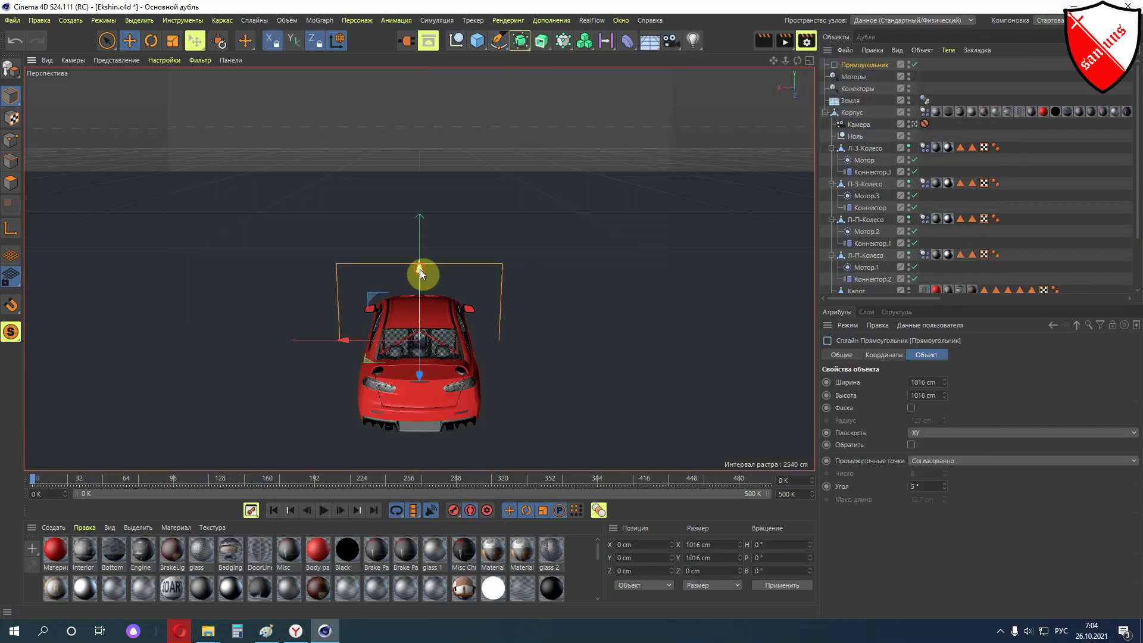
{"action": "left_click_drag", "start_coordinate": [419, 270], "coordinate": [425, 122]}
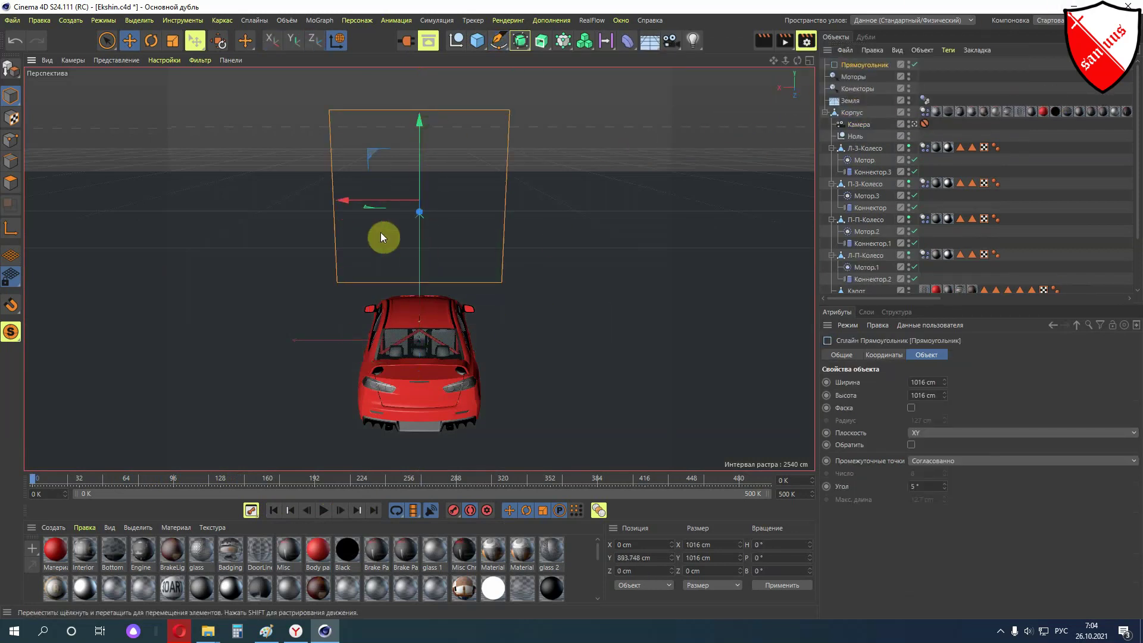
{"action": "left_click_drag", "start_coordinate": [352, 202], "coordinate": [474, 199]}
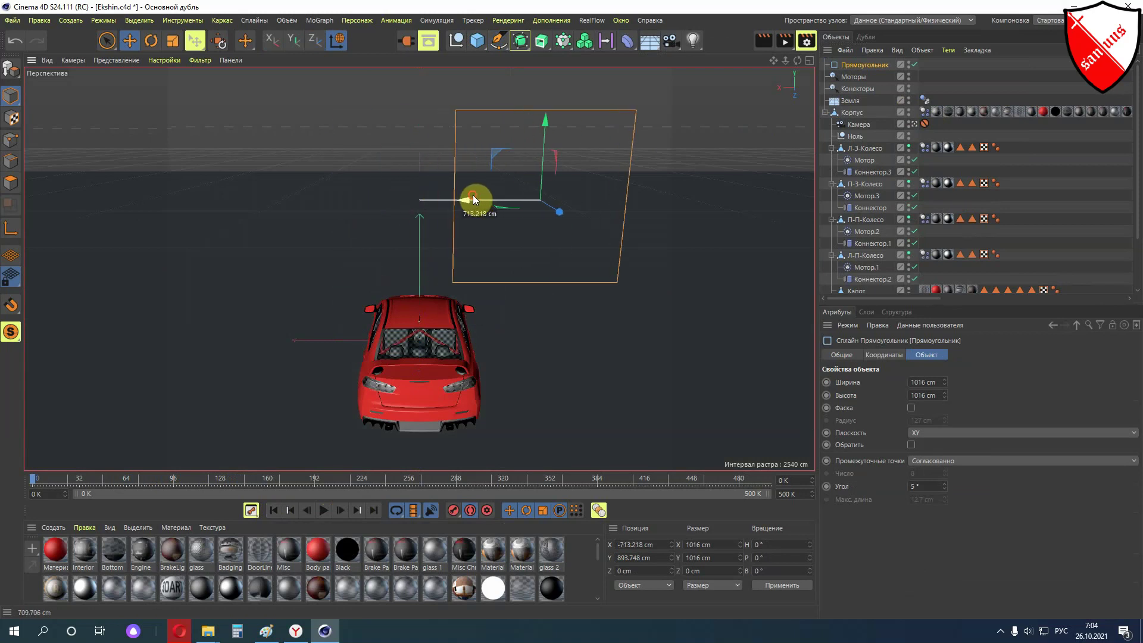
{"action": "left_click_drag", "start_coordinate": [545, 126], "coordinate": [548, 116]}
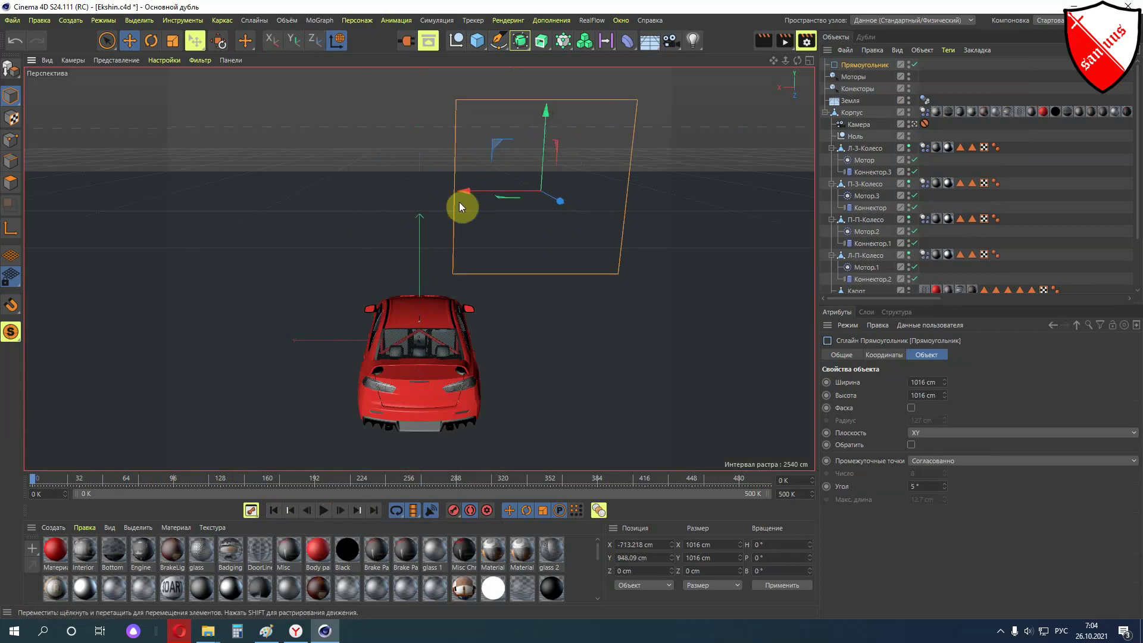
{"action": "left_click_drag", "start_coordinate": [467, 194], "coordinate": [491, 187]}
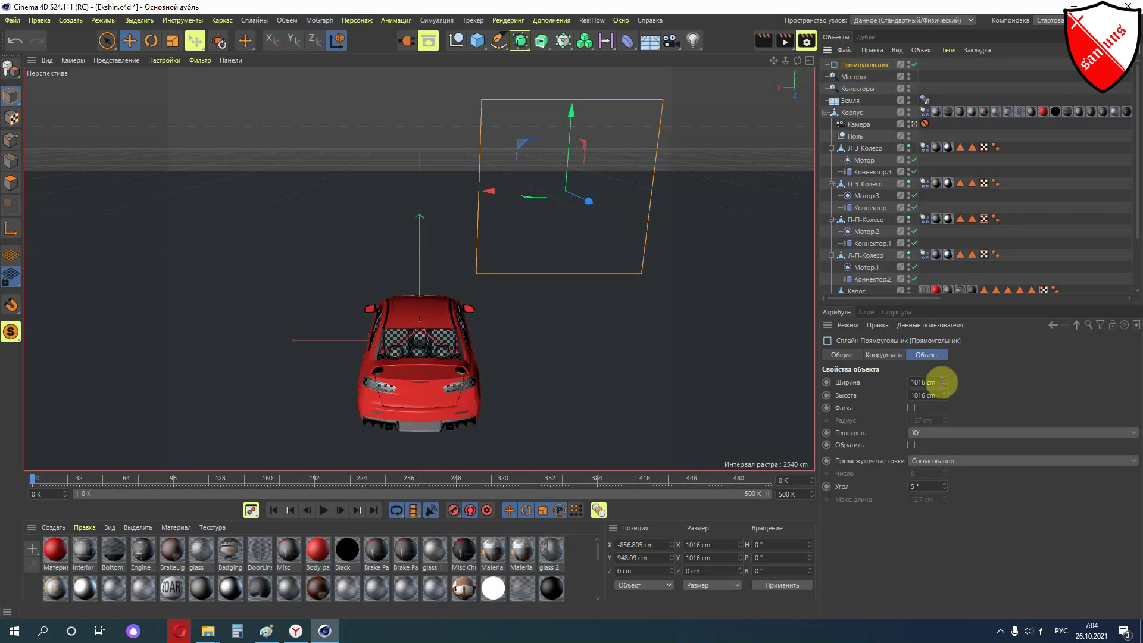
Set the rectangle's width and height to 1000 cm
{"action": "left_click", "coordinate": [940, 381]}
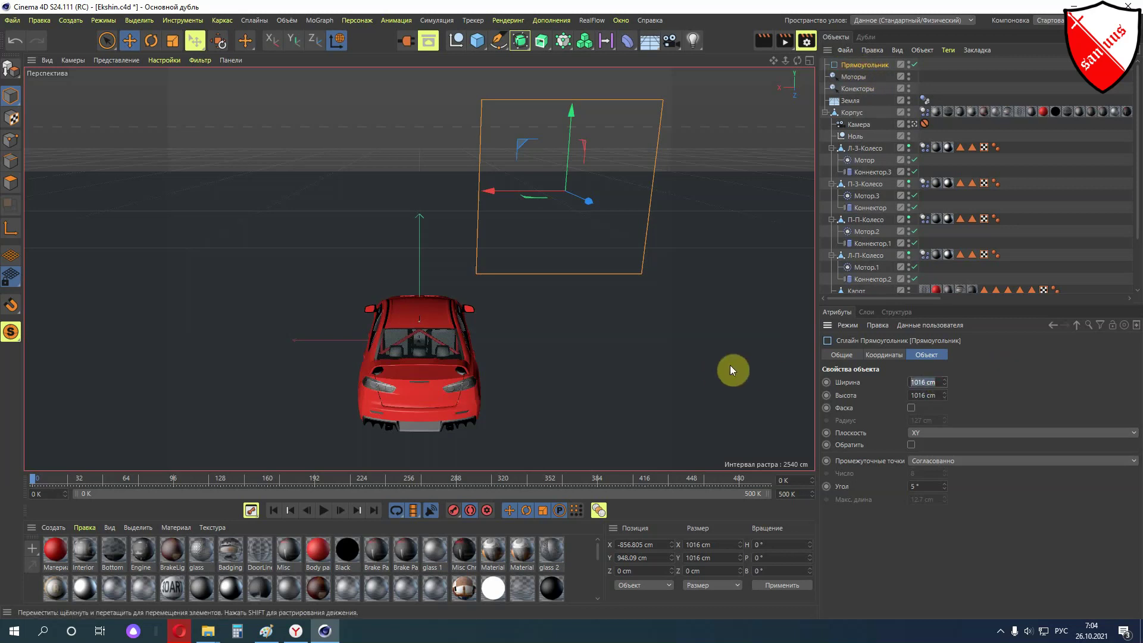
{"action": "type", "text": "1000"}
{"action": "key", "text": "Return"}
{"action": "left_click", "coordinate": [934, 396]}
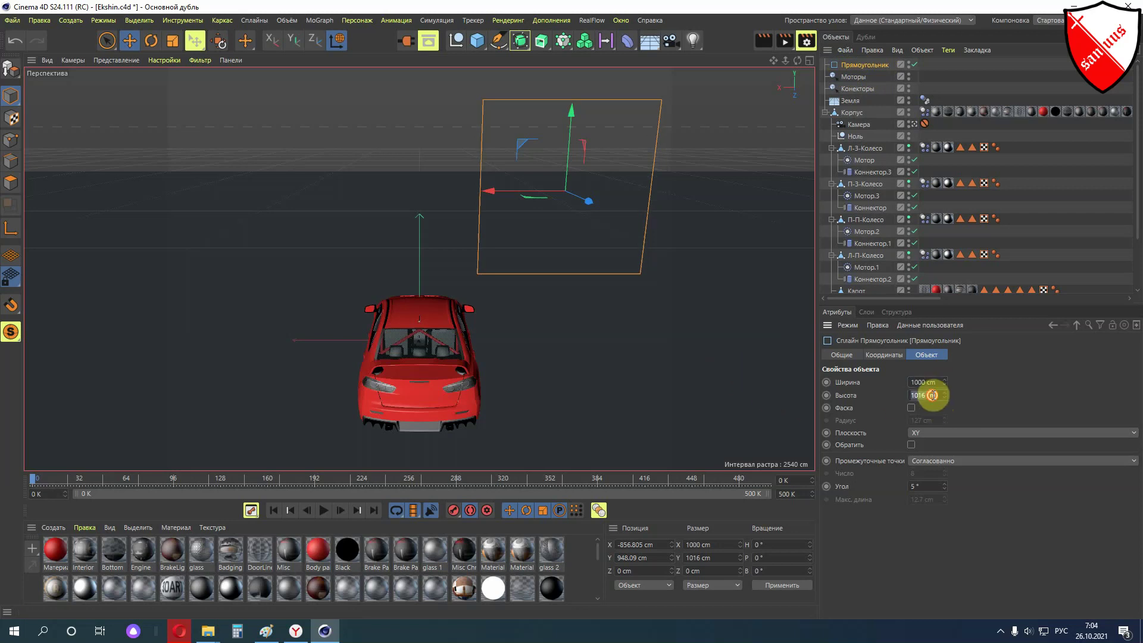
{"action": "type", "text": "1000"}
{"action": "key", "text": "Return"}
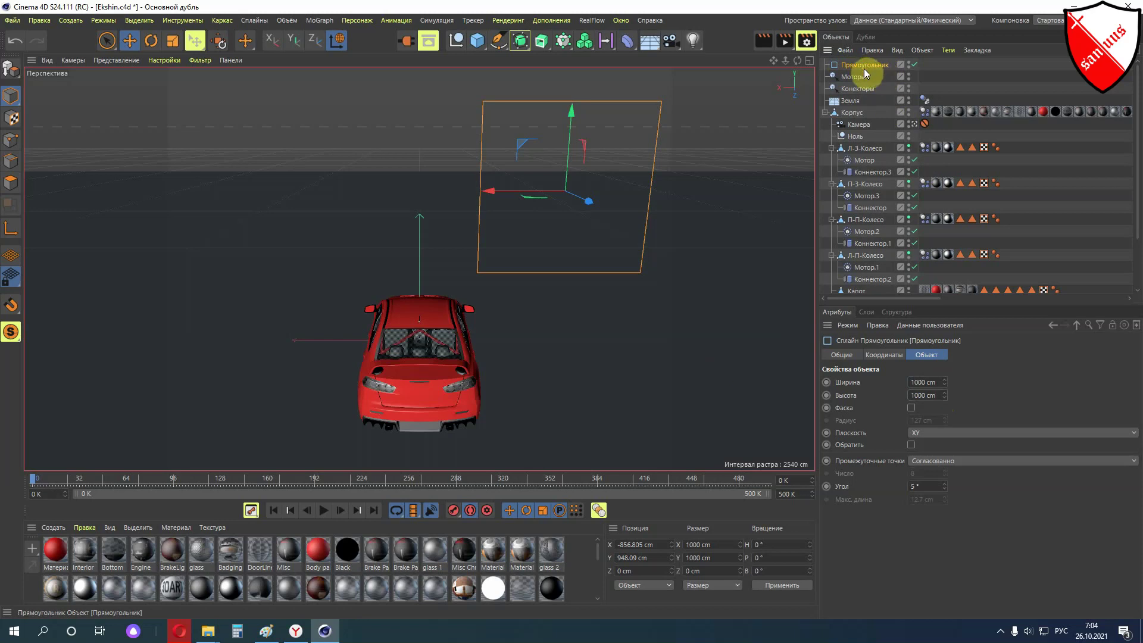
Duplicate the rectangle and rename the copy Контроллер
{"action": "left_click_drag", "start_coordinate": [864, 65], "coordinate": [864, 70], "text": "ctrl"}
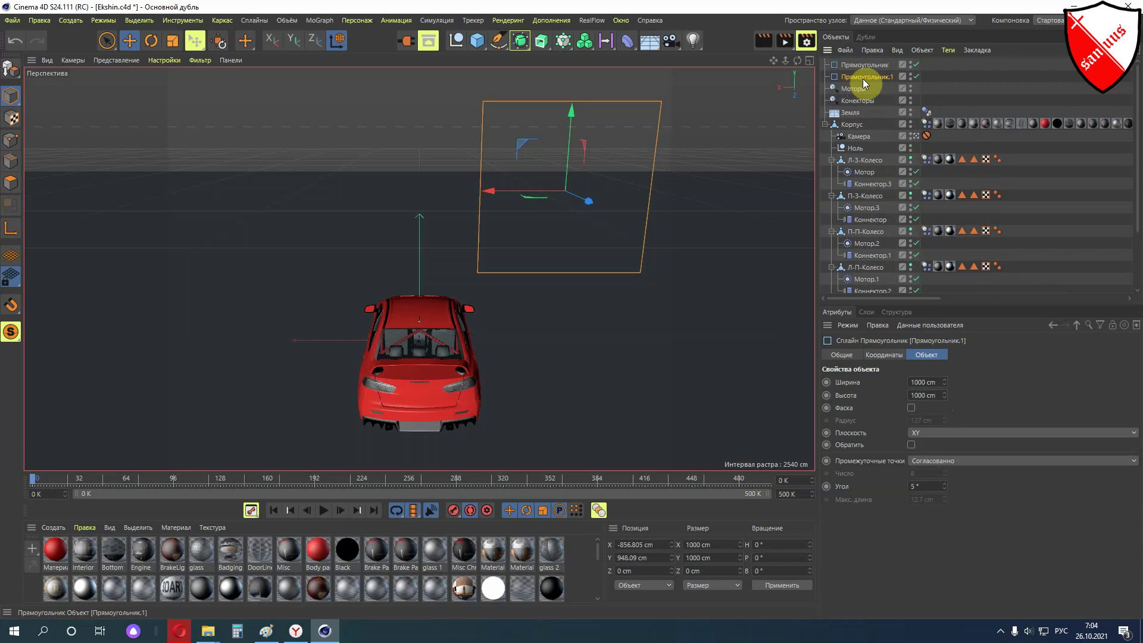
{"action": "double_click", "coordinate": [863, 79]}
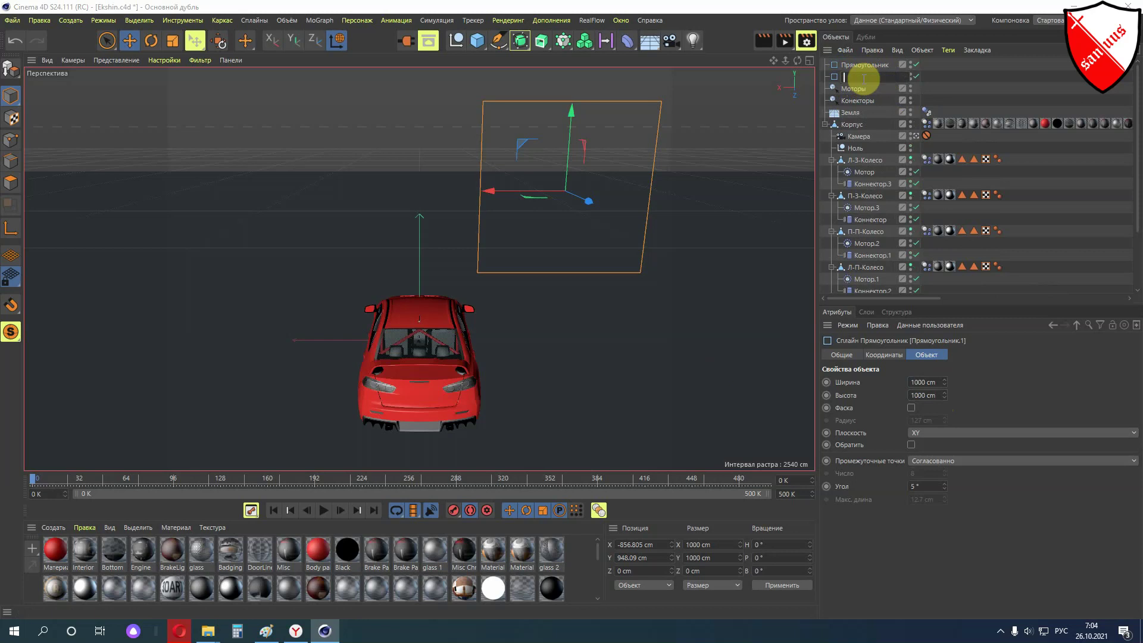
{"action": "type", "text": "Котролл"}
{"action": "type", "text": "ер"}
{"action": "key", "text": "Return"}
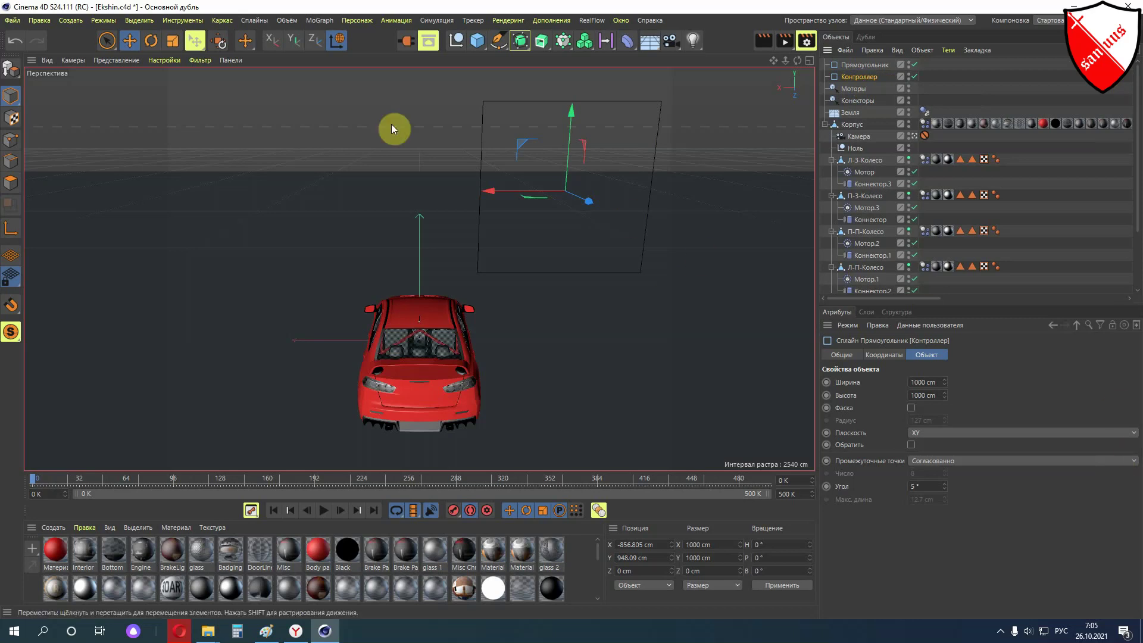
Scale Контроллер down to a small square and nest it under Прямоугольник
{"action": "left_click", "coordinate": [177, 40]}
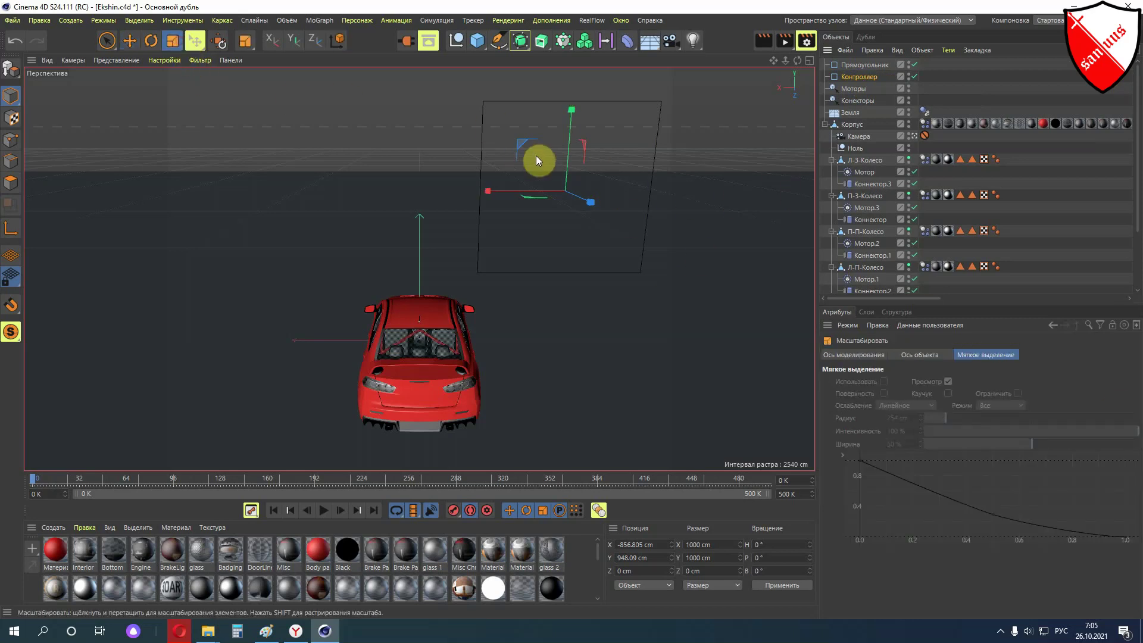
{"action": "left_click_drag", "start_coordinate": [536, 155], "coordinate": [284, 413]}
{"action": "left_click", "coordinate": [865, 64]}
{"action": "left_click_drag", "start_coordinate": [863, 79], "coordinate": [871, 65]}
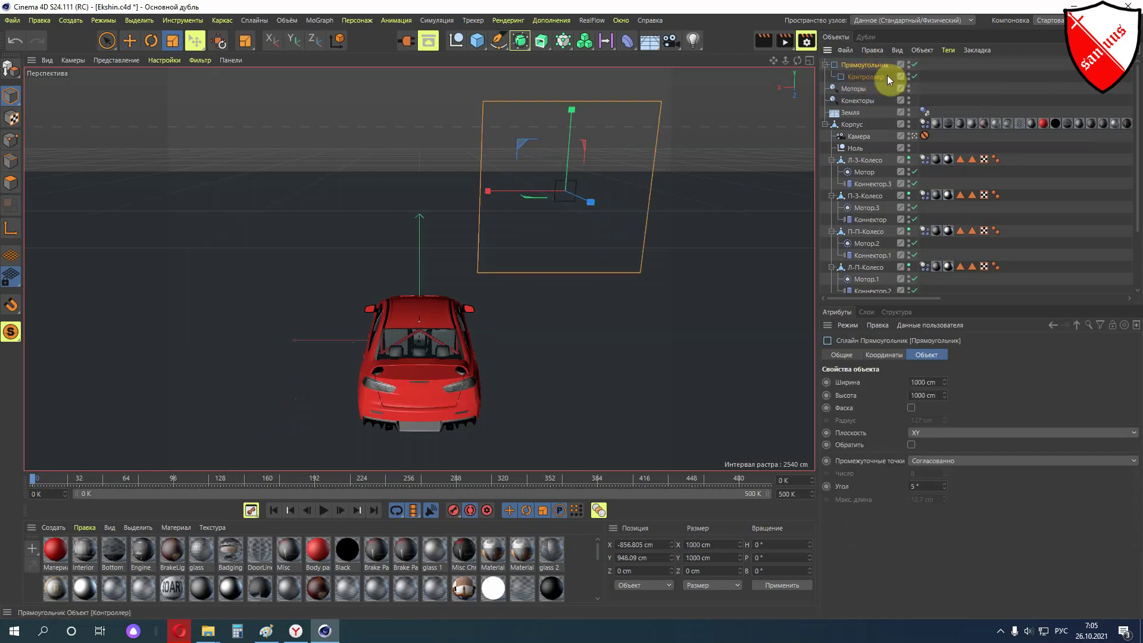
Turn on a custom display colour for Прямоугольник and set it to a saturated blue
{"action": "left_click", "coordinate": [840, 355]}
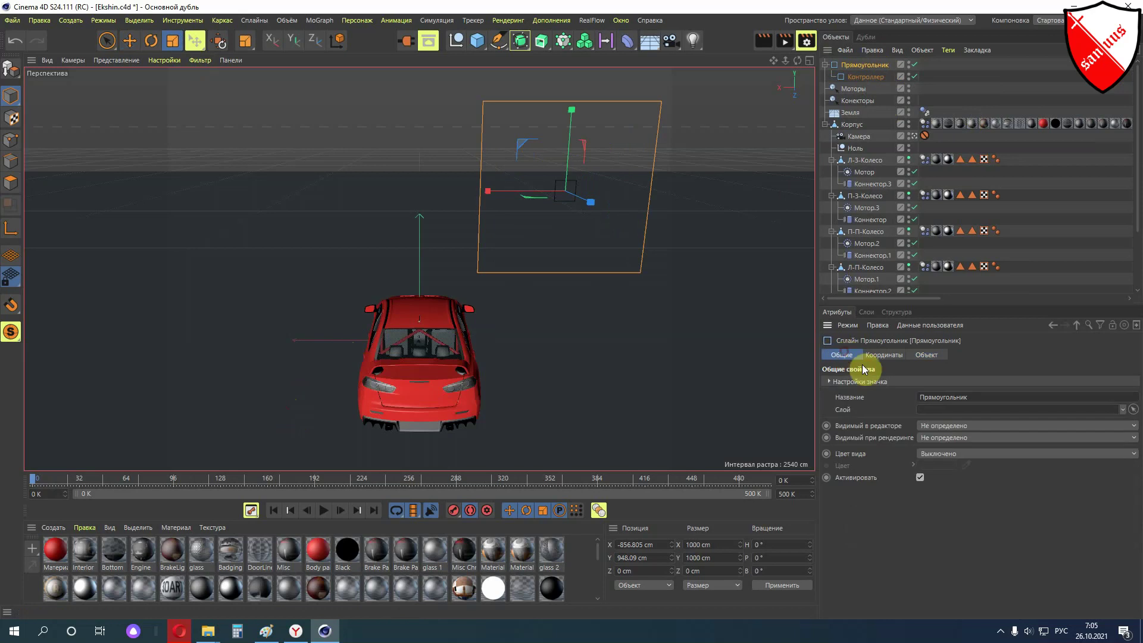
{"action": "left_click", "coordinate": [934, 452]}
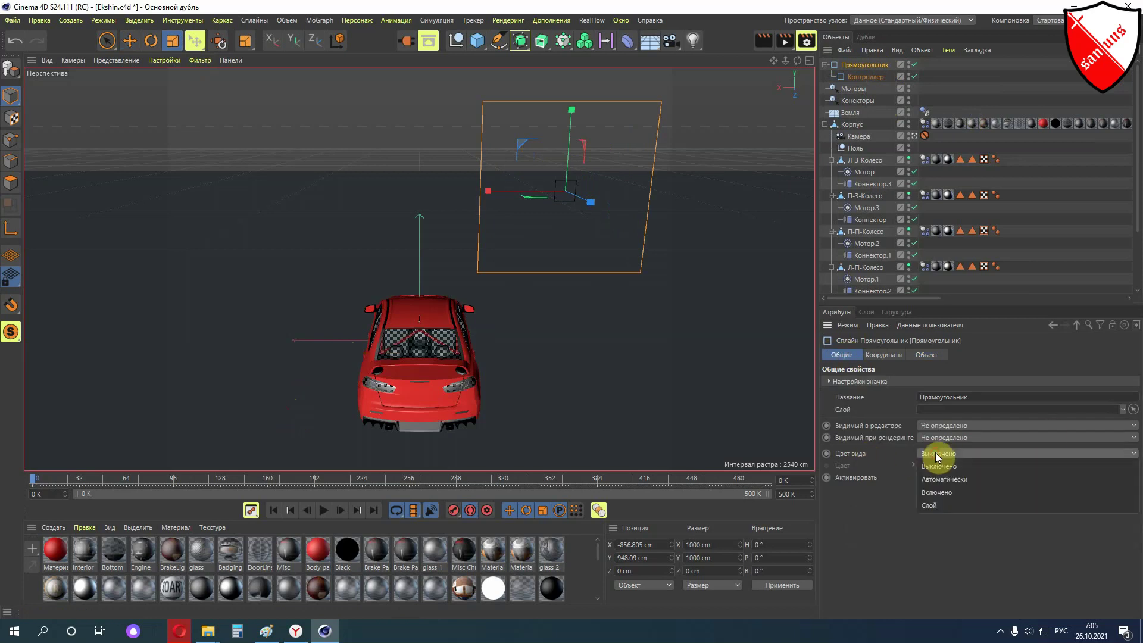
{"action": "left_click", "coordinate": [971, 476]}
{"action": "left_click", "coordinate": [944, 453]}
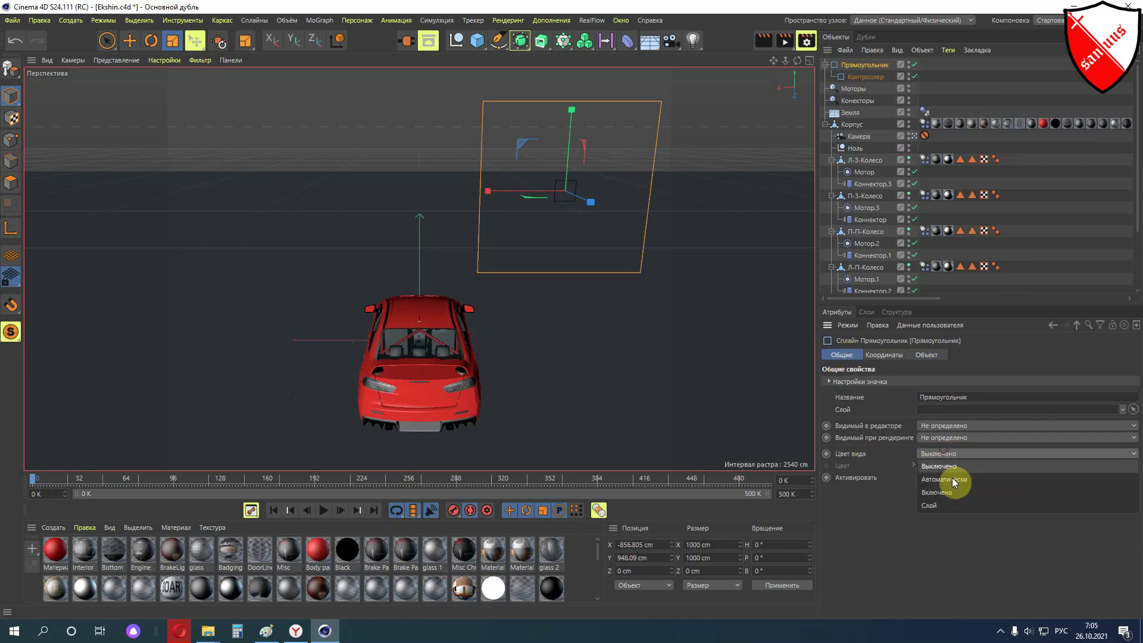
{"action": "left_click", "coordinate": [949, 488]}
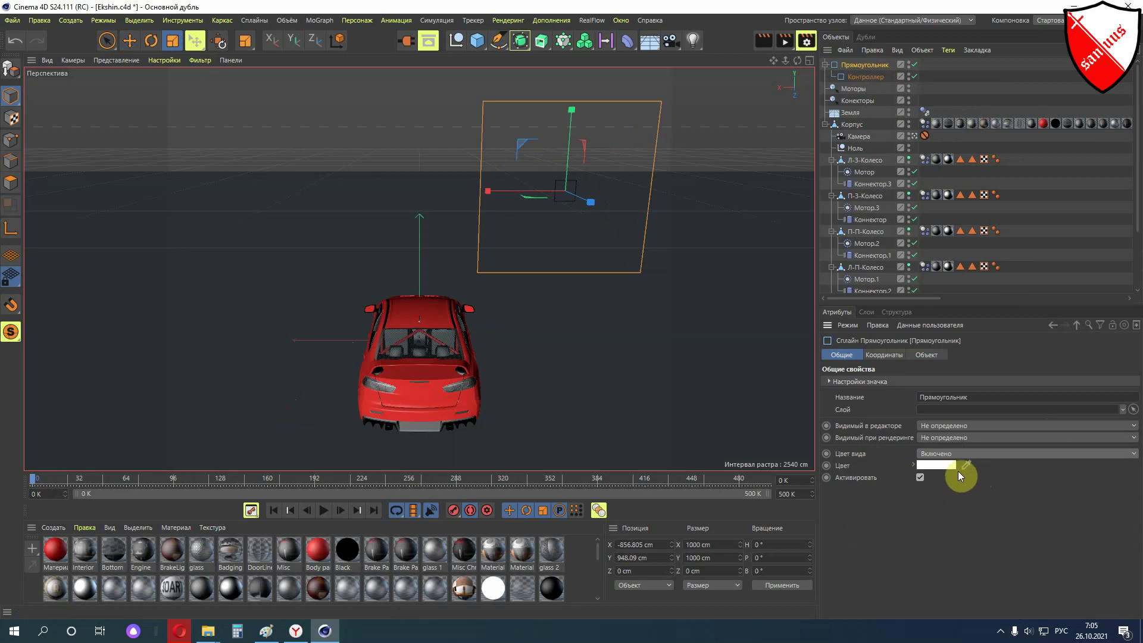
{"action": "left_click", "coordinate": [938, 464]}
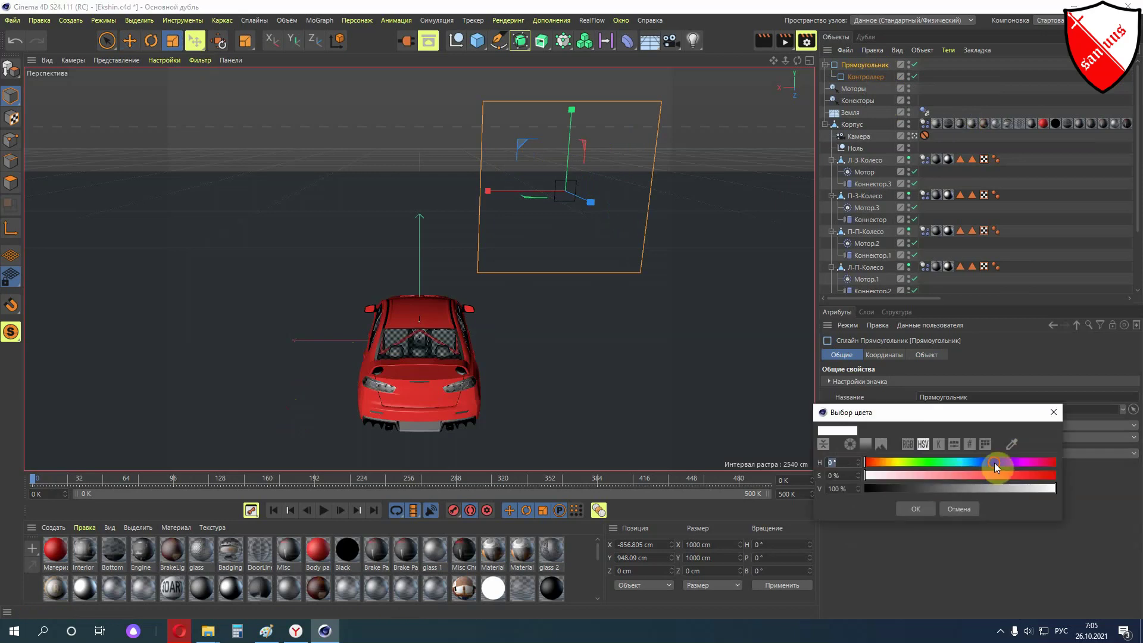
{"action": "left_click", "coordinate": [994, 463]}
{"action": "left_click_drag", "start_coordinate": [1017, 476], "coordinate": [1047, 475]}
{"action": "left_click", "coordinate": [1041, 488]}
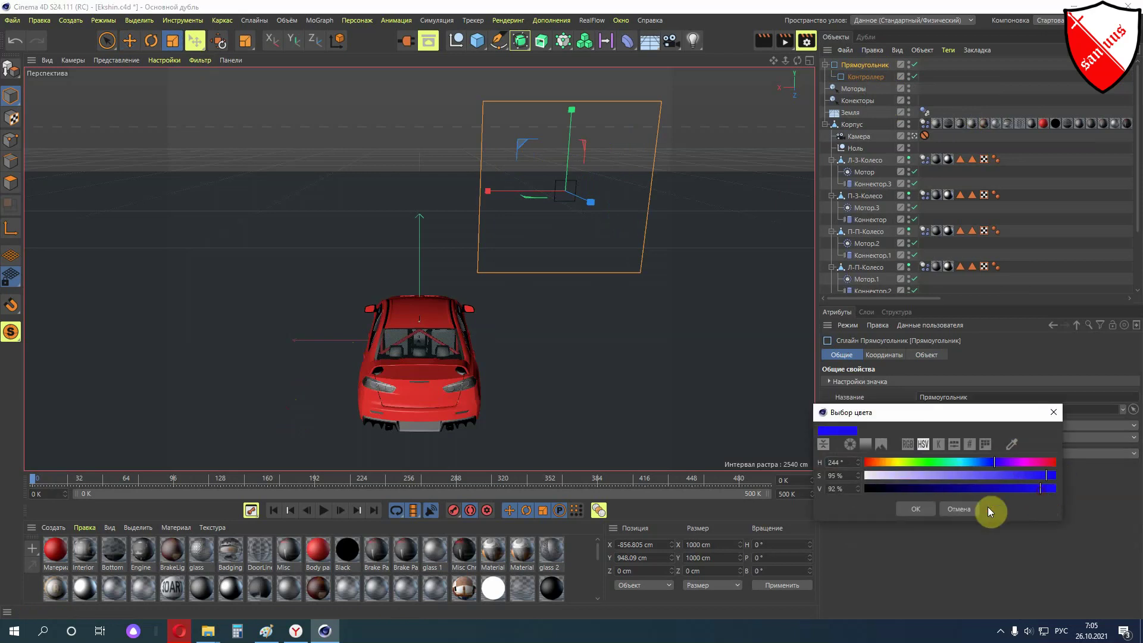
{"action": "left_click", "coordinate": [922, 514]}
Turn on Контроллер's custom display colour and set it to a slightly darker red
{"action": "left_click", "coordinate": [851, 75]}
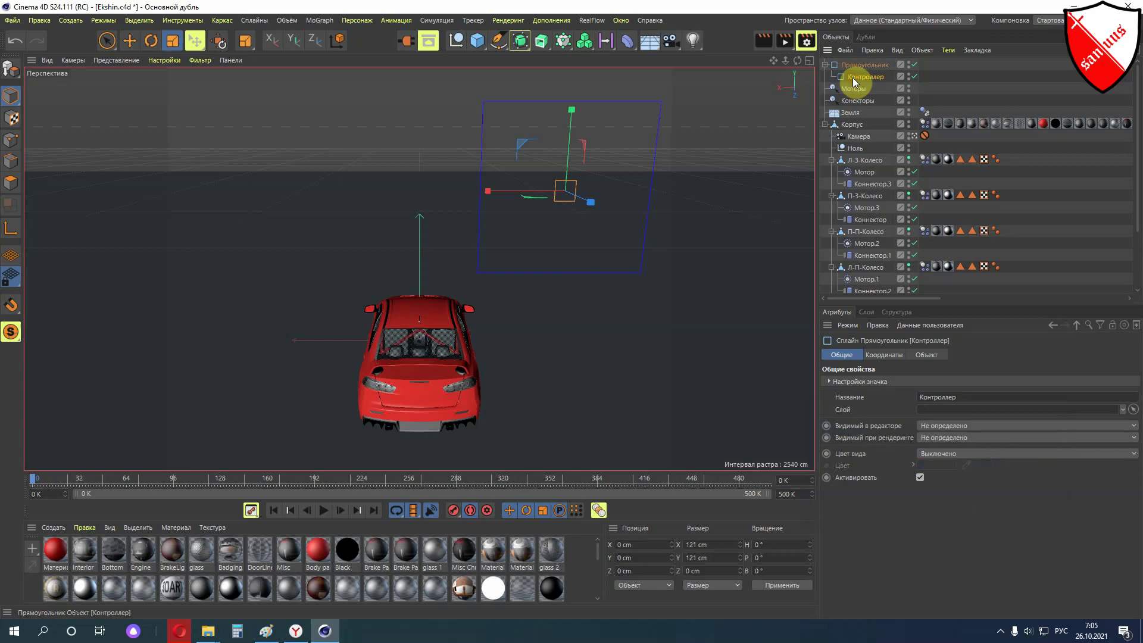
{"action": "left_click", "coordinate": [949, 455]}
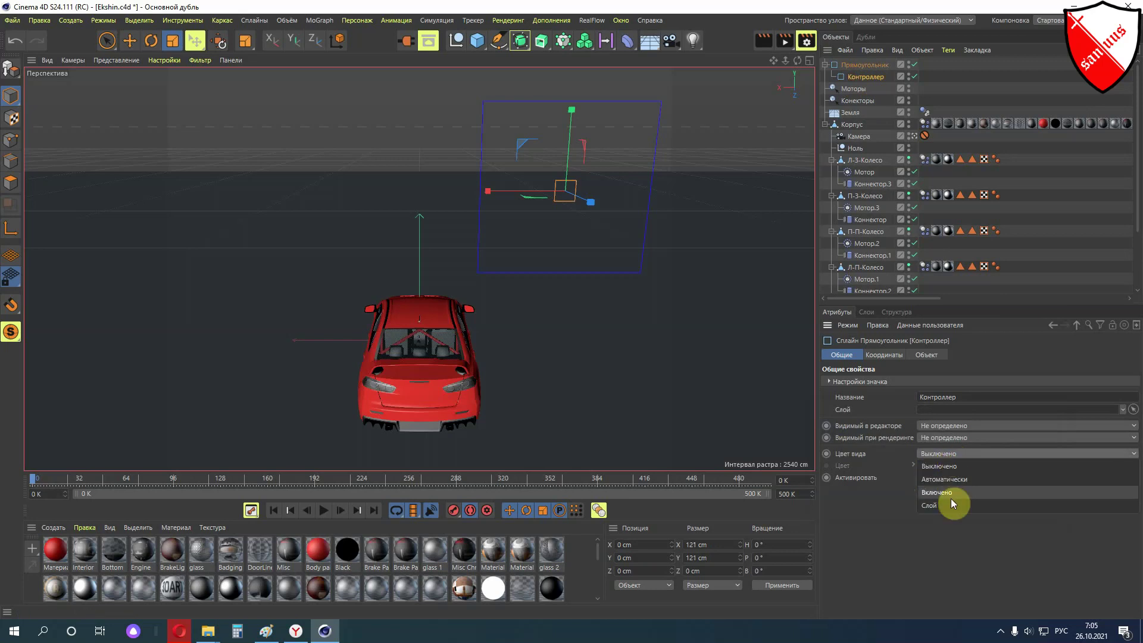
{"action": "left_click", "coordinate": [952, 496]}
{"action": "left_click", "coordinate": [939, 465]}
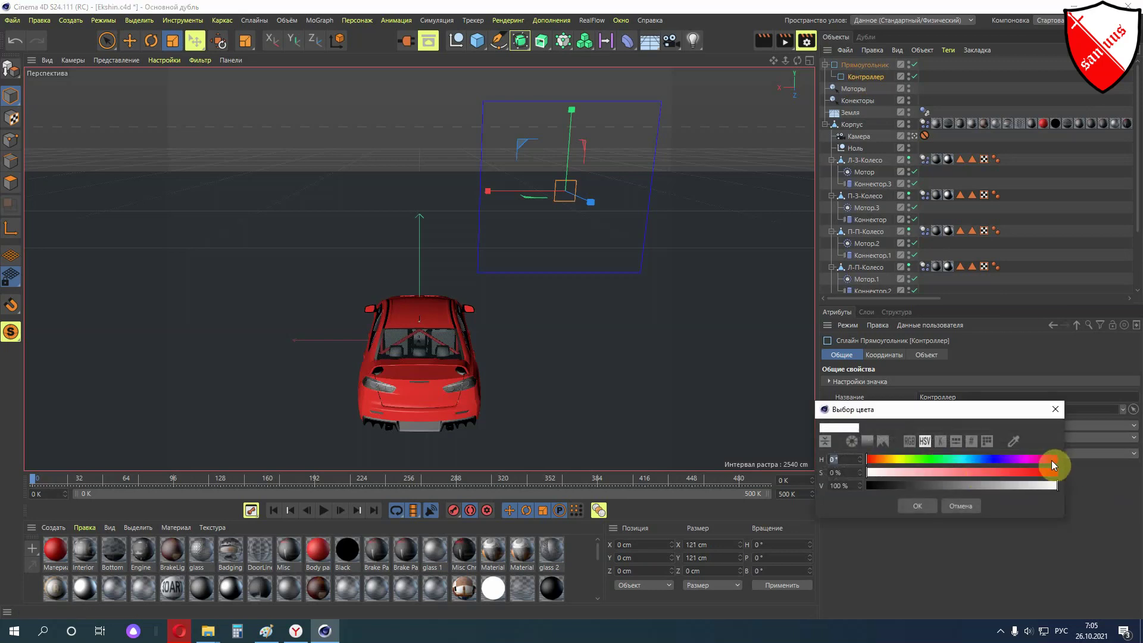
{"action": "left_click", "coordinate": [1049, 474]}
{"action": "left_click", "coordinate": [1042, 491]}
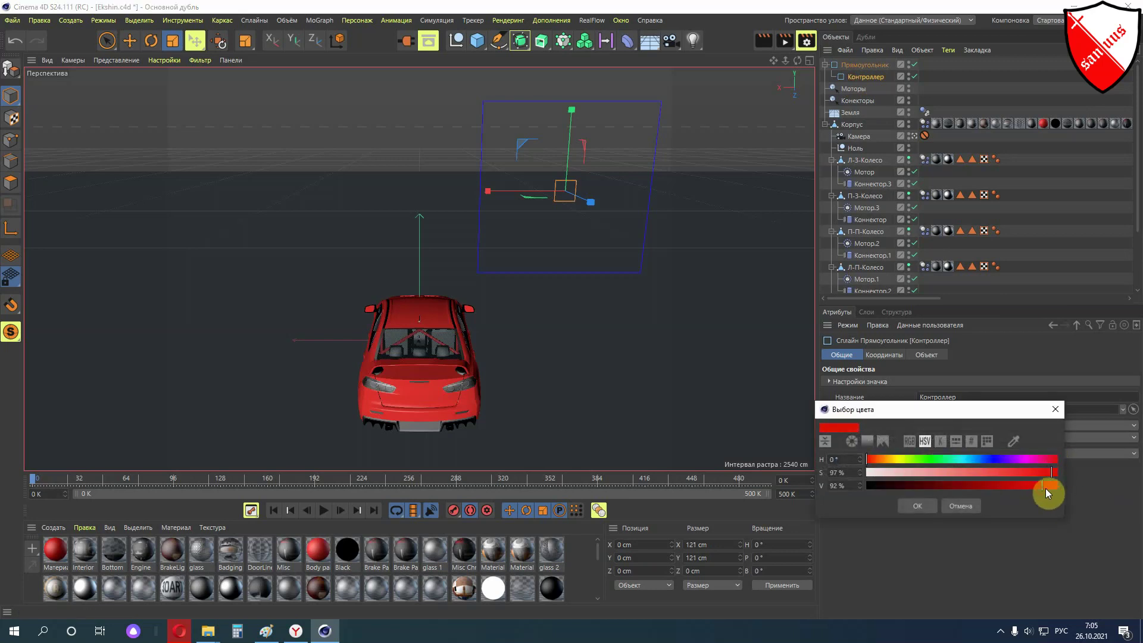
{"action": "left_click", "coordinate": [917, 506]}
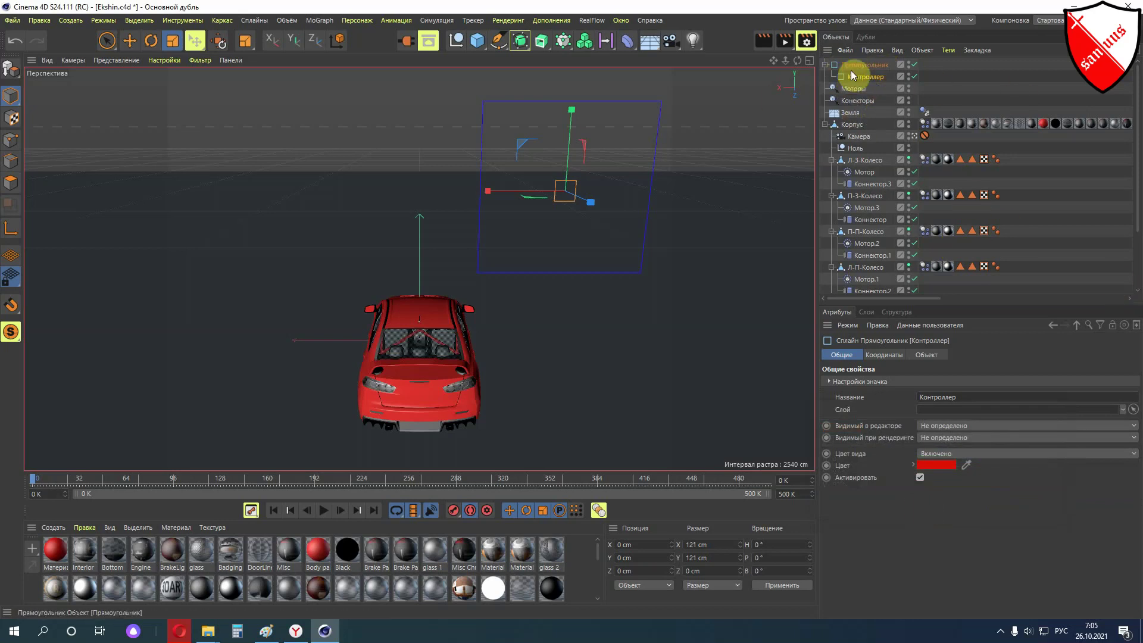
Parent Прямоугольник under the car body Корпус, then select Контроллер
{"action": "left_click_drag", "start_coordinate": [859, 62], "coordinate": [861, 127]}
{"action": "left_click_drag", "start_coordinate": [861, 127], "coordinate": [861, 127]}
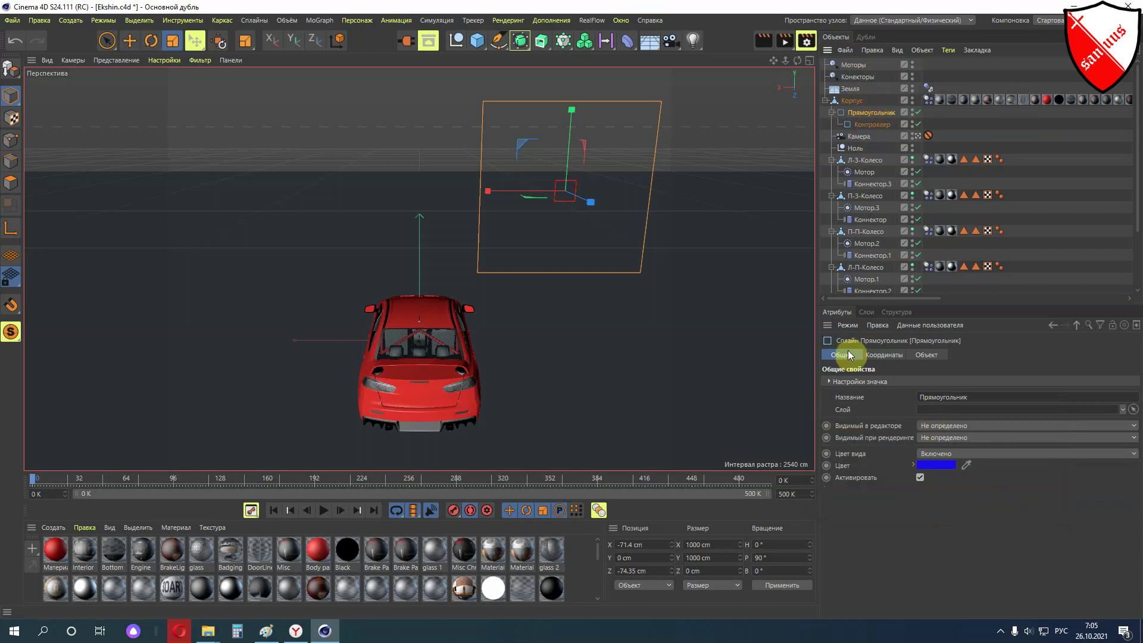
{"action": "left_click", "coordinate": [847, 121]}
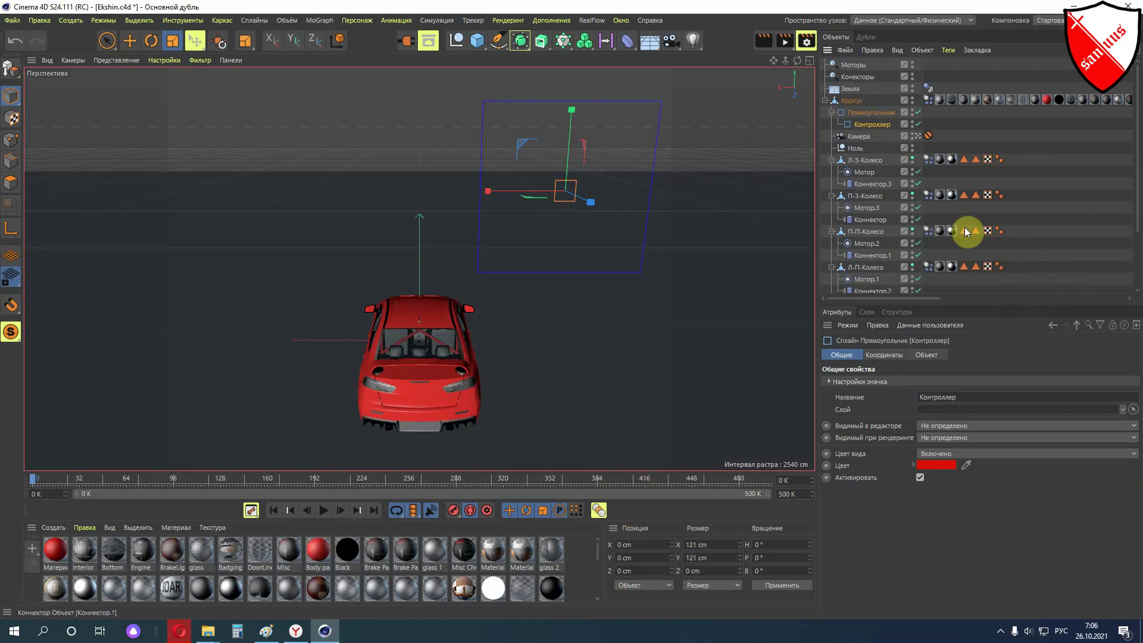
Attach a Защита protection tag to Контроллер from its Rigging Tags menu
{"action": "right_click", "coordinate": [880, 125]}
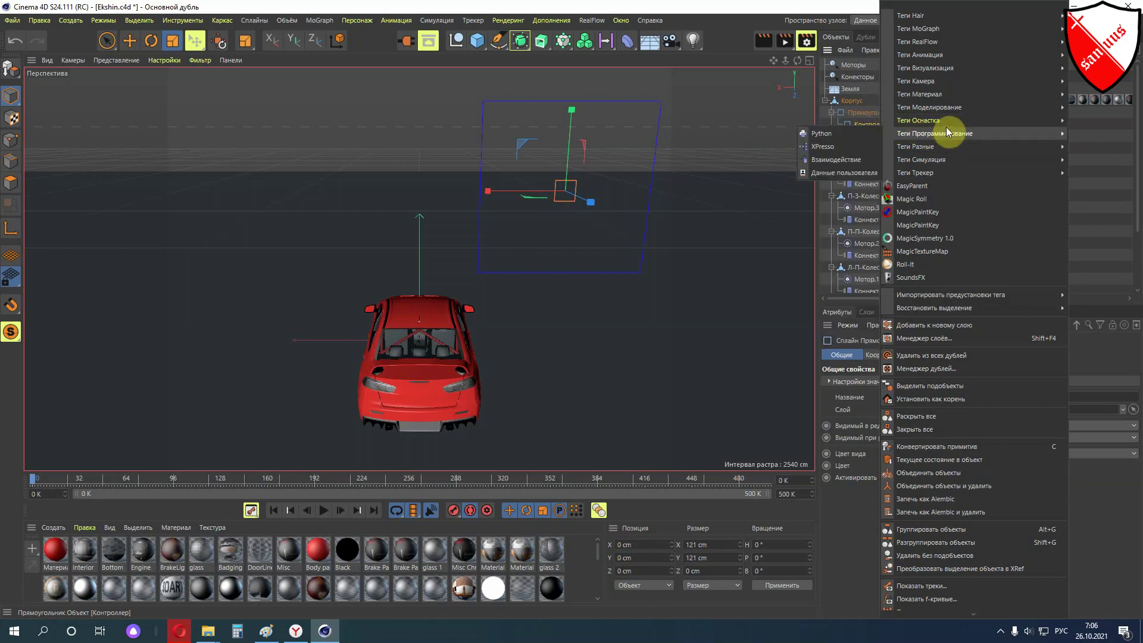
{"action": "mouse_move", "coordinate": [920, 120]}
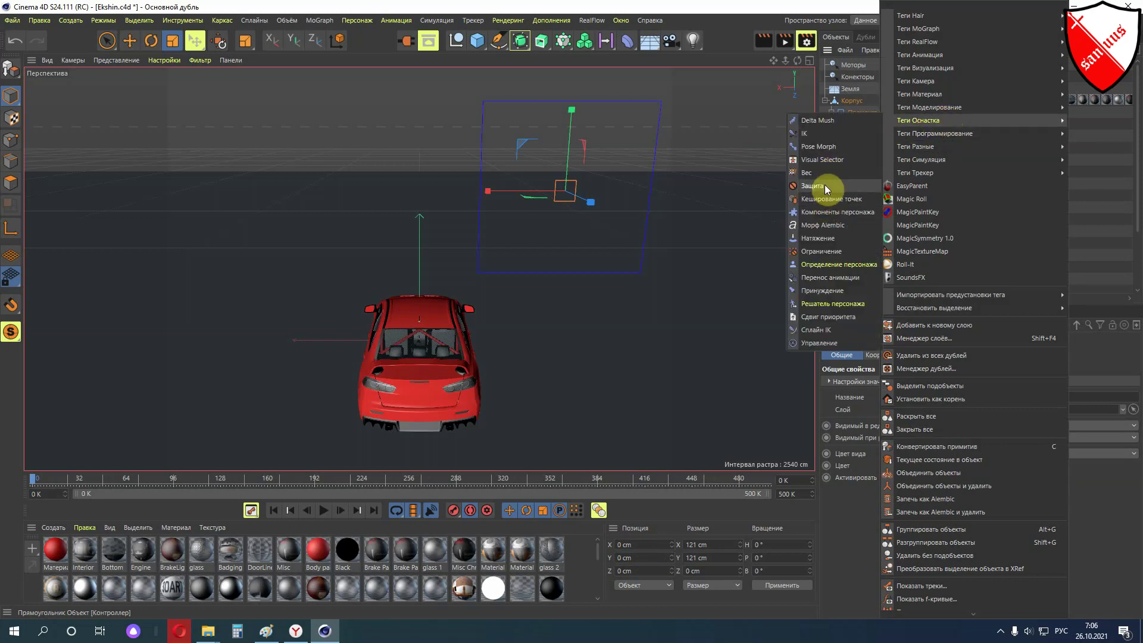
{"action": "left_click", "coordinate": [825, 185]}
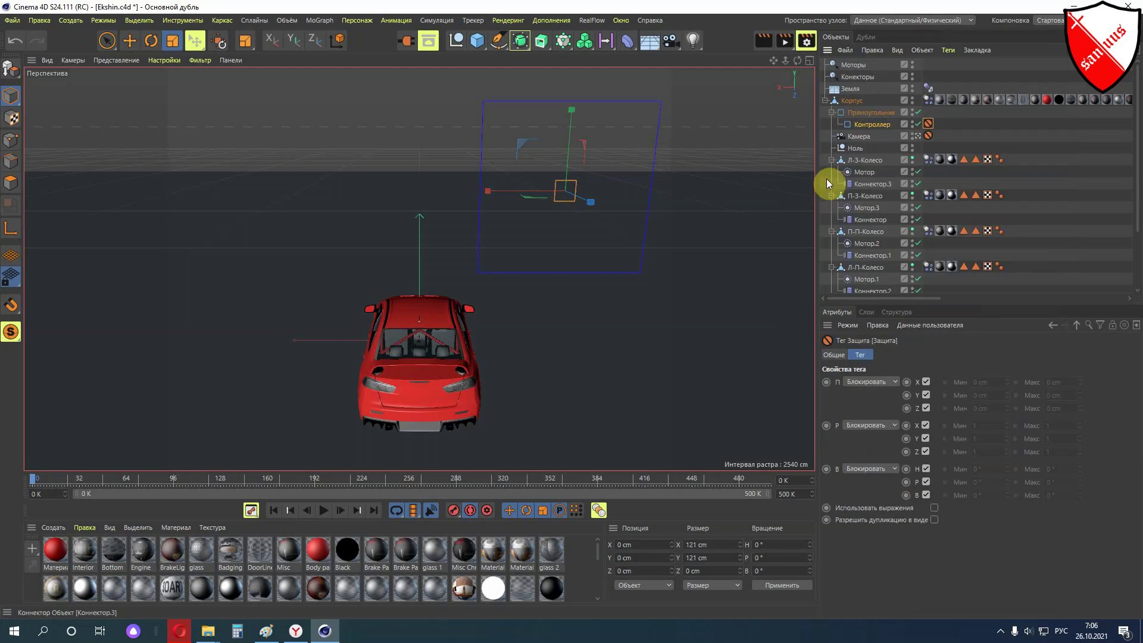
Switch the tag's position protection to limit mode and set X from -500 to 500 cm
{"action": "left_click", "coordinate": [876, 383]}
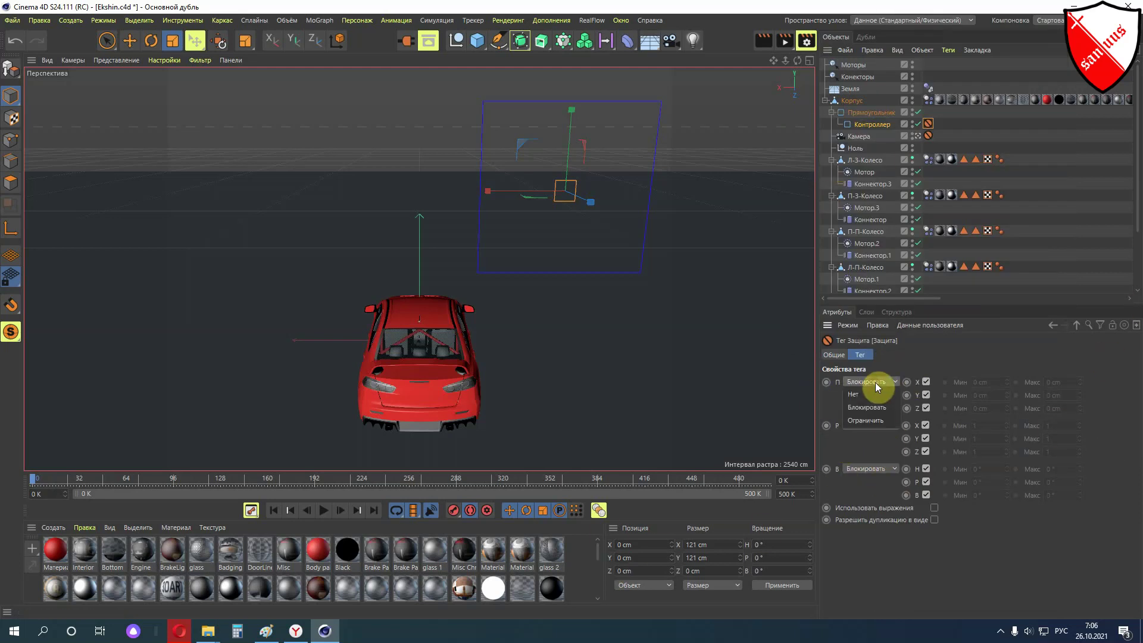
{"action": "left_click", "coordinate": [880, 421]}
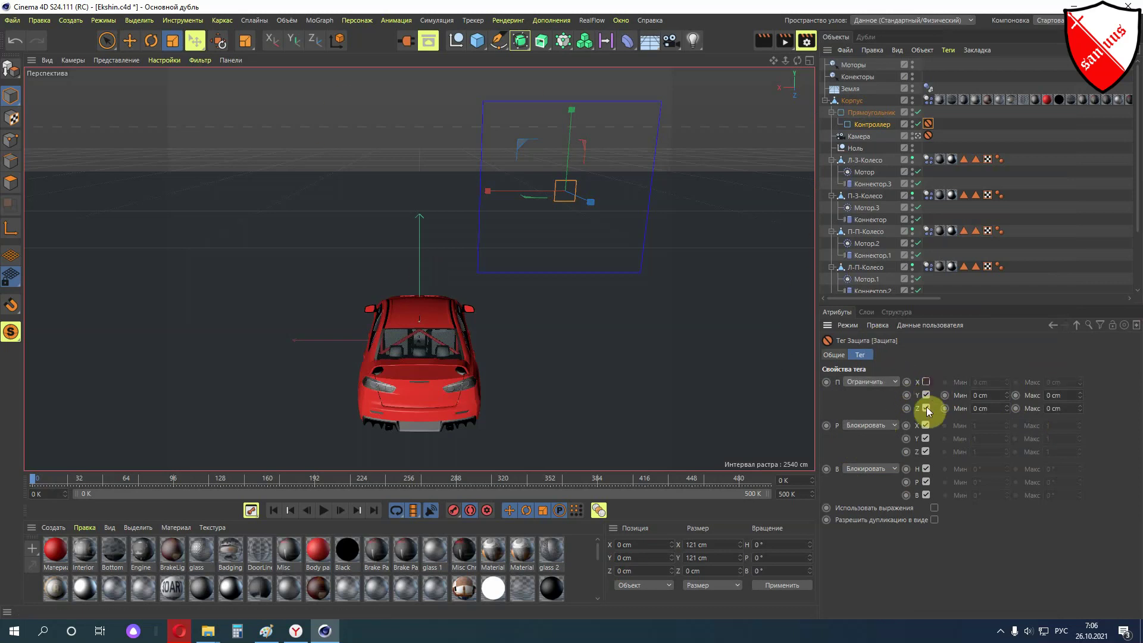
{"action": "left_click", "coordinate": [983, 383]}
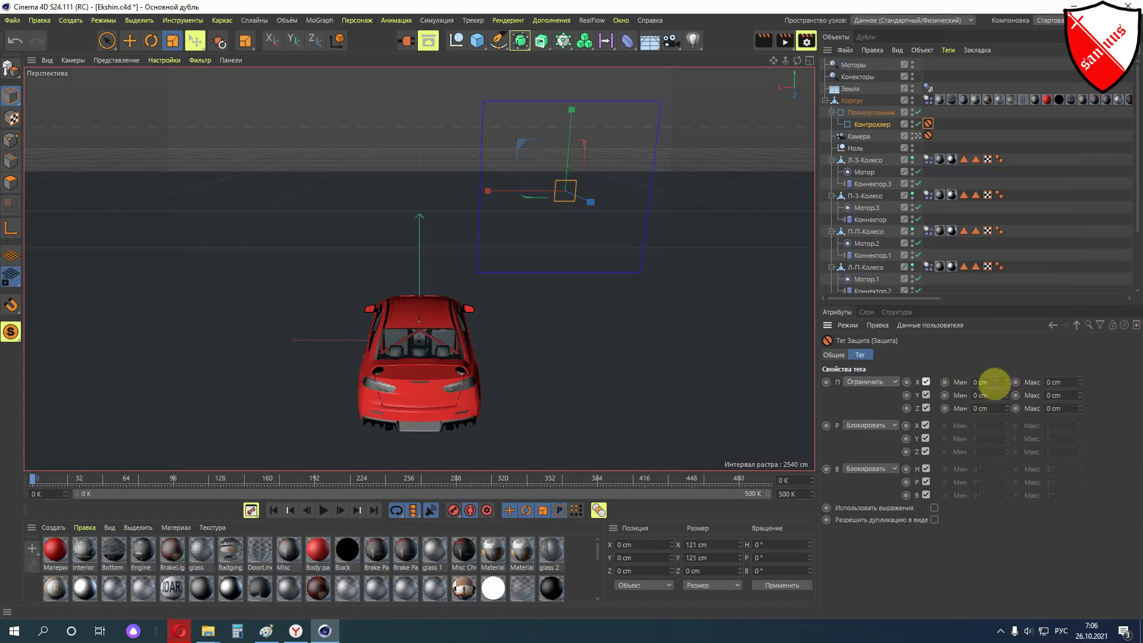
{"action": "type", "text": "500"}
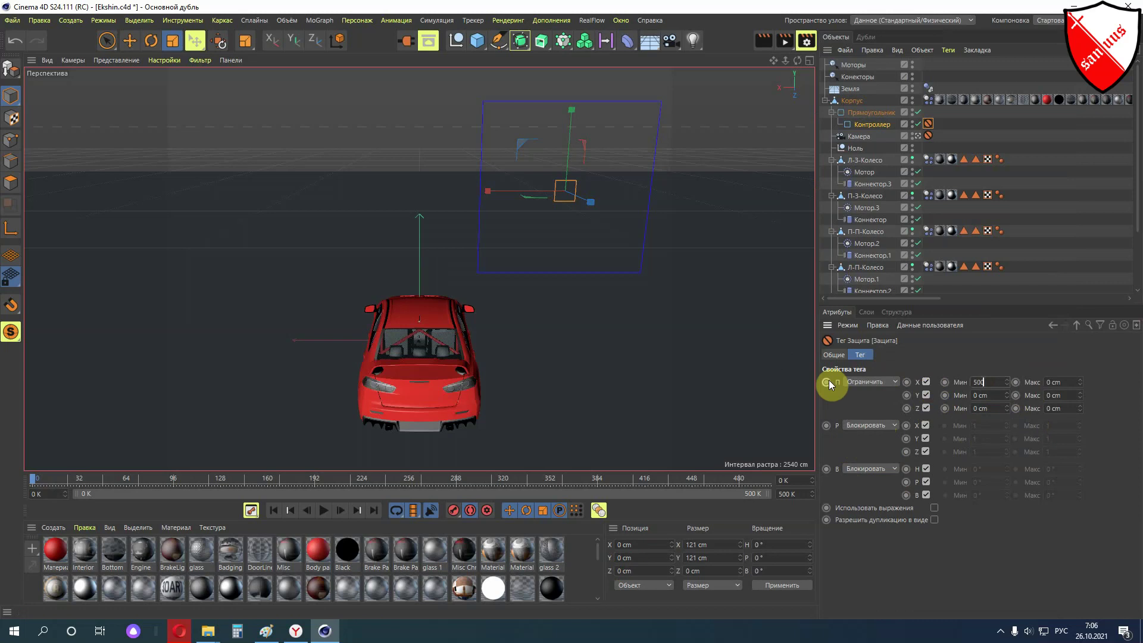
{"action": "key", "text": "BackSpace"}
{"action": "key", "text": "BackSpace"}
{"action": "key", "text": "BackSpace"}
{"action": "type", "text": "00"}
{"action": "left_click", "coordinate": [1071, 384]}
{"action": "type", "text": "5"}
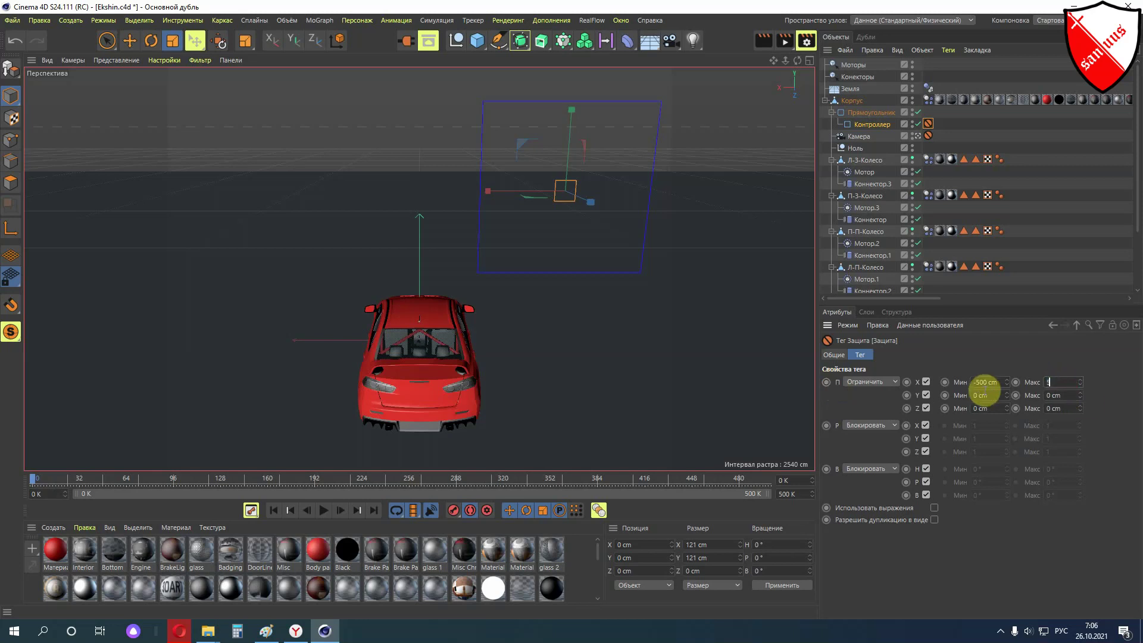
{"action": "type", "text": "000"}
{"action": "key", "text": "BackSpace"}
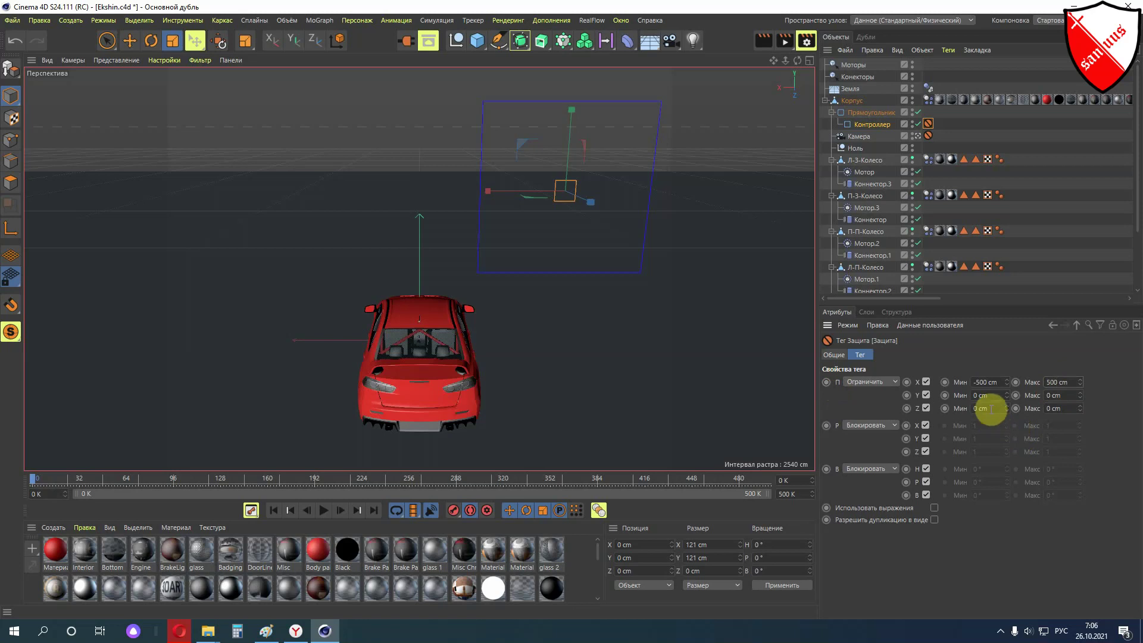
Set the Z position limits to -500 cm minimum and 500 cm maximum
{"action": "double_click", "coordinate": [991, 409]}
{"action": "type", "text": "-"}
{"action": "double_click", "coordinate": [1070, 414]}
{"action": "type", "text": "500"}
Test the limits by dragging Контроллер along X with the Move tool
{"action": "left_click", "coordinate": [129, 40]}
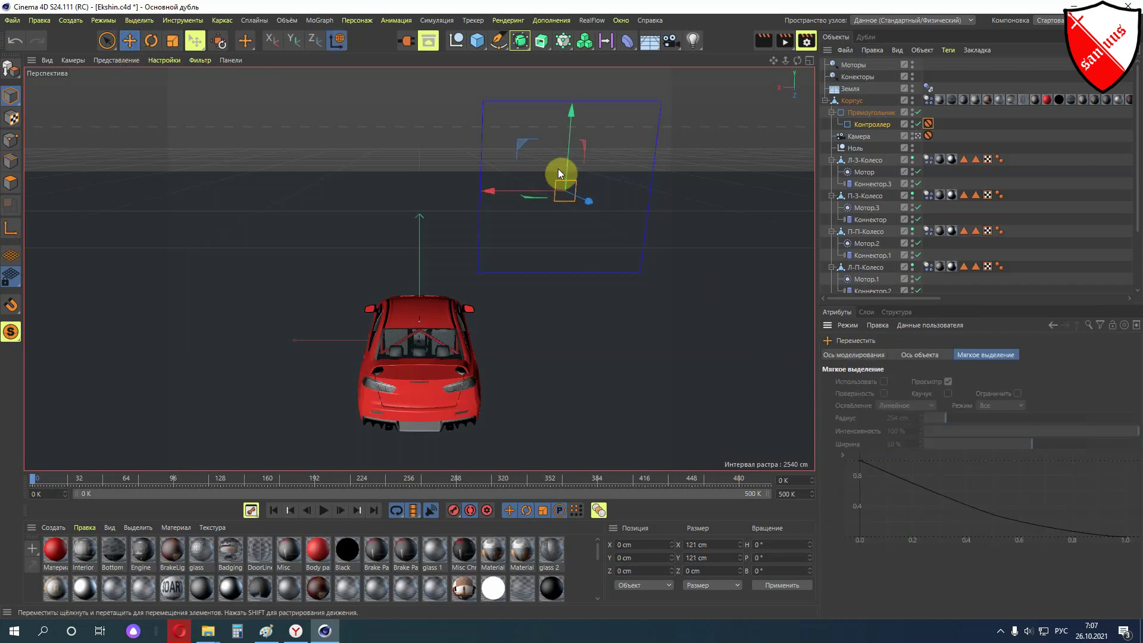
{"action": "left_click_drag", "start_coordinate": [565, 194], "coordinate": [608, 192]}
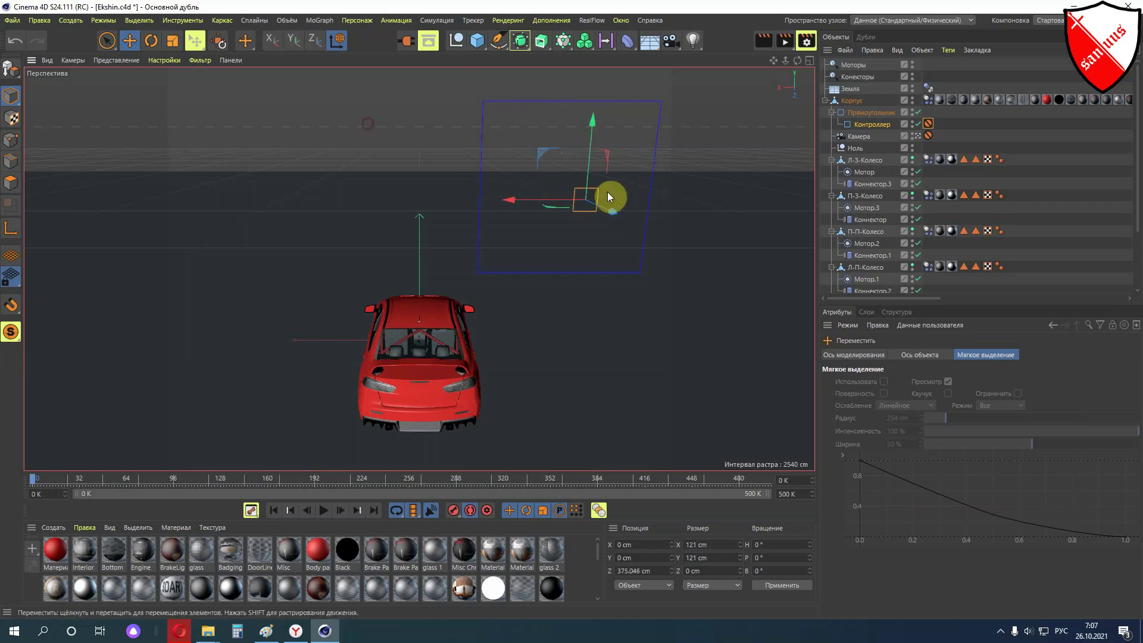
{"action": "mouse_move", "coordinate": [515, 199]}
{"action": "left_mouse_down"}
{"action": "mouse_move", "coordinate": [778, 94]}
{"action": "mouse_move", "coordinate": [587, 209]}
{"action": "mouse_move", "coordinate": [476, 210]}
{"action": "mouse_move", "coordinate": [725, 96]}
{"action": "mouse_move", "coordinate": [370, 118]}
{"action": "mouse_move", "coordinate": [552, 137]}
{"action": "left_mouse_up"}
{"action": "left_click_drag", "start_coordinate": [340, 150], "coordinate": [414, 174]}
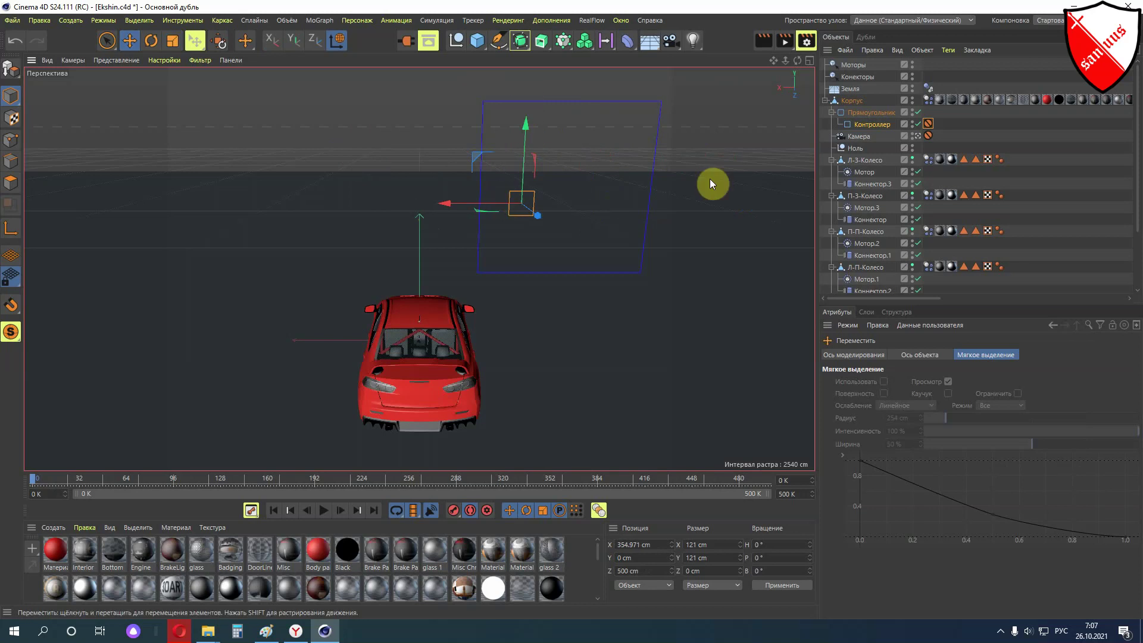
Change the protection limits to Z min/max 0 cm and Y from -500 to 500 cm
{"action": "left_click", "coordinate": [929, 124]}
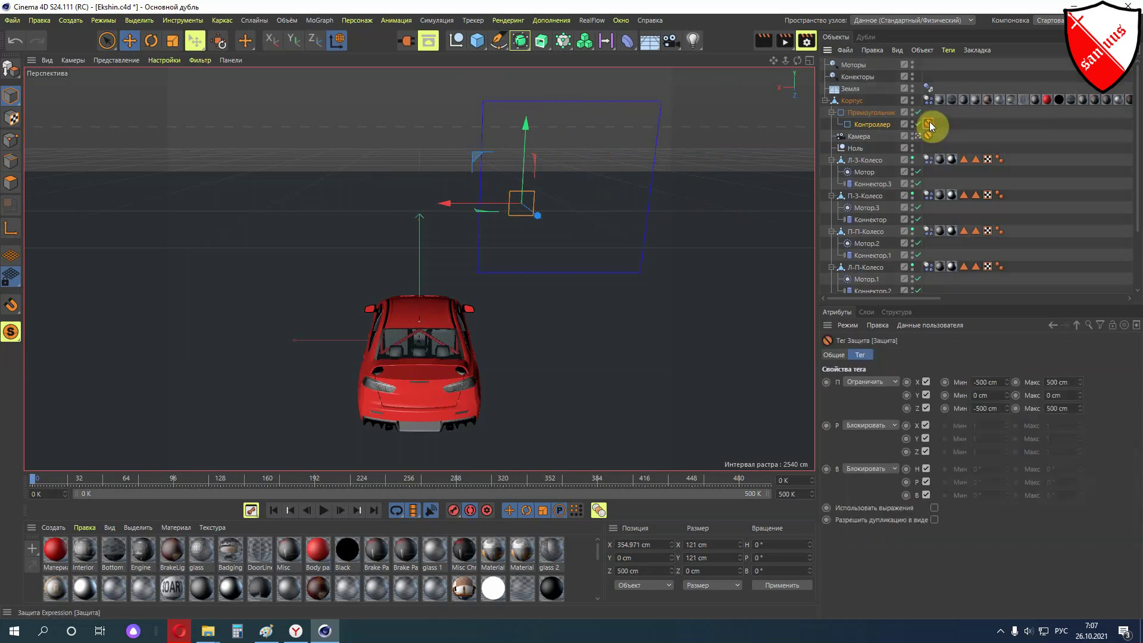
{"action": "left_click", "coordinate": [1007, 406]}
{"action": "double_click", "coordinate": [991, 409]}
{"action": "left_click", "coordinate": [1077, 410]}
{"action": "double_click", "coordinate": [1076, 410]}
{"action": "type", "text": "0"}
{"action": "key", "text": "Return"}
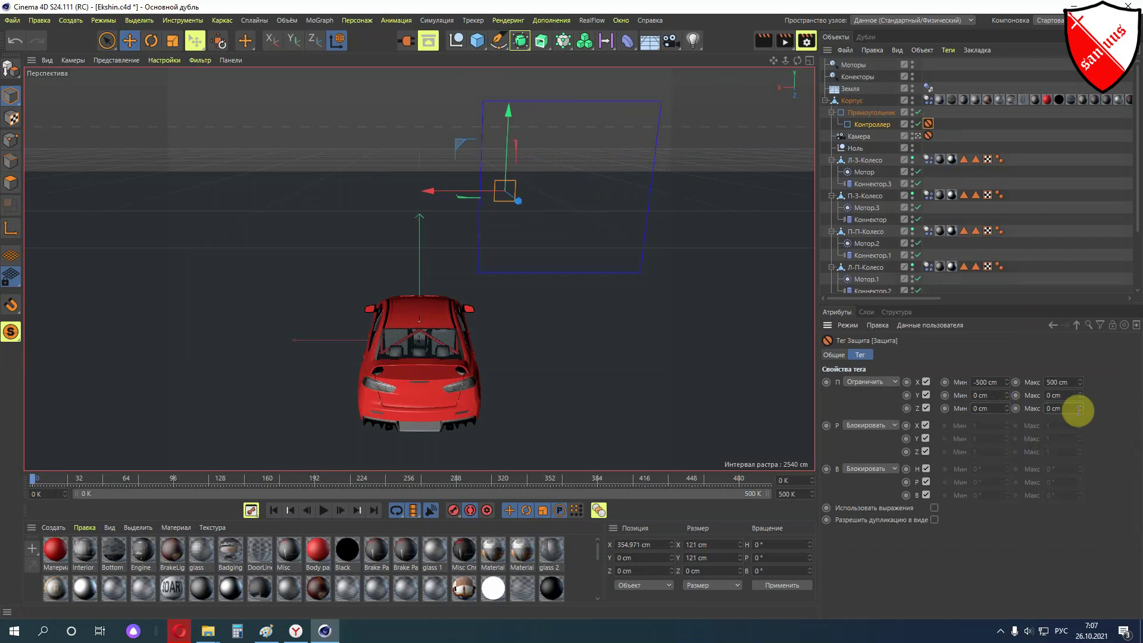
{"action": "double_click", "coordinate": [994, 396]}
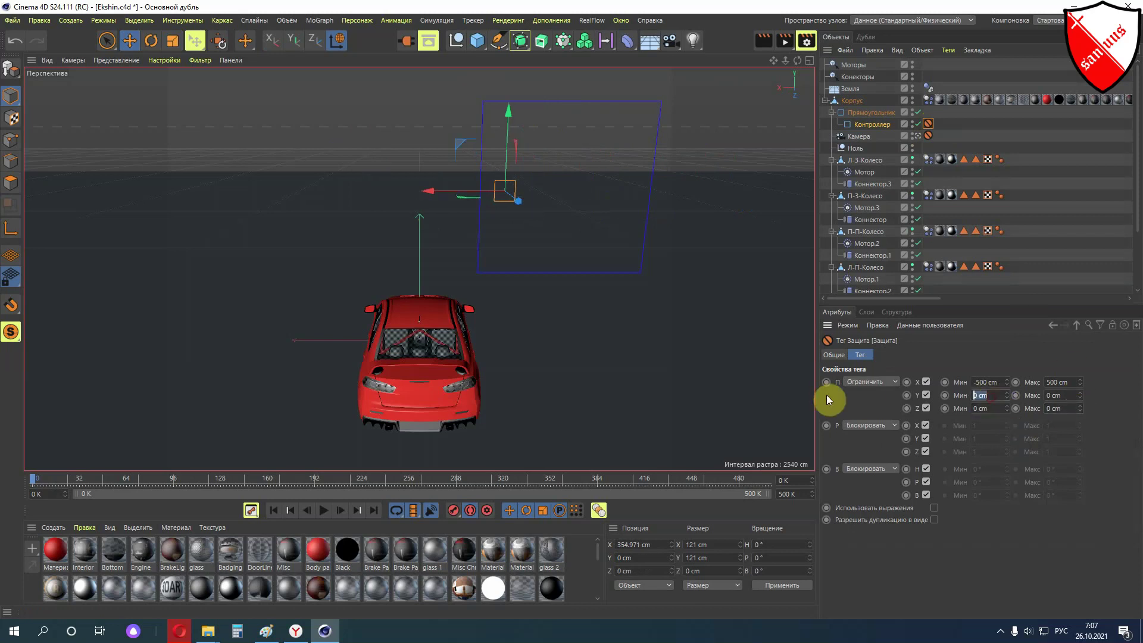
{"action": "type", "text": "-500"}
{"action": "double_click", "coordinate": [1066, 393]}
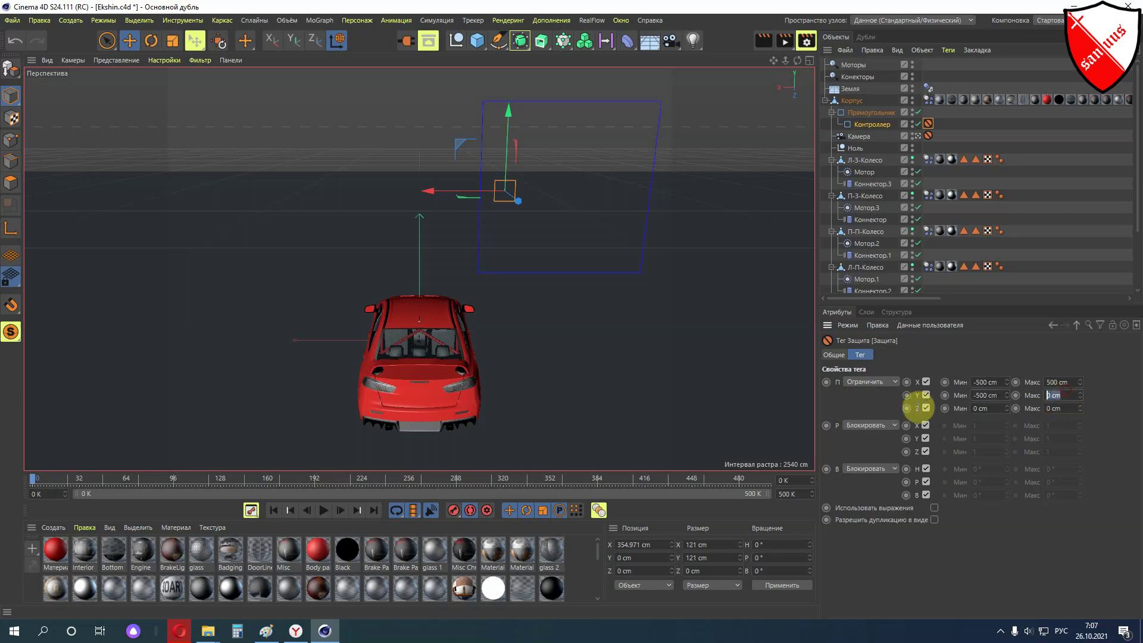
{"action": "type", "text": "500"}
{"action": "key", "text": "Return"}
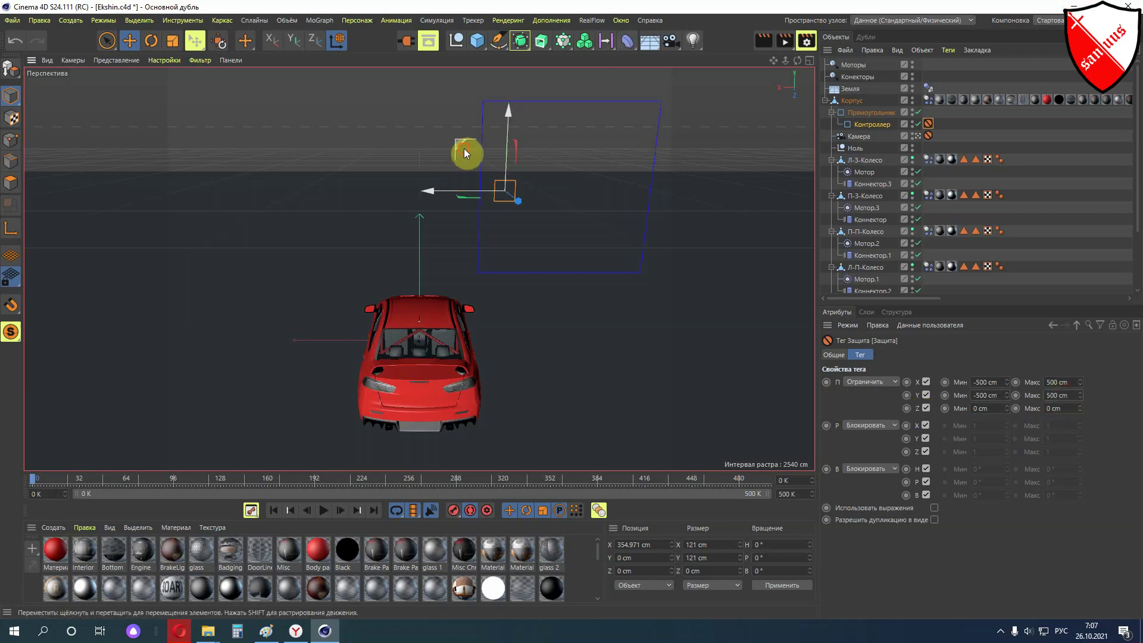
Test the Y range by dragging, then reset Контроллер's X and Y position to 0 cm
{"action": "mouse_move", "coordinate": [463, 148]}
{"action": "left_mouse_down"}
{"action": "mouse_move", "coordinate": [455, 300]}
{"action": "mouse_move", "coordinate": [553, 162]}
{"action": "mouse_move", "coordinate": [503, 161]}
{"action": "mouse_move", "coordinate": [519, 170]}
{"action": "left_mouse_up"}
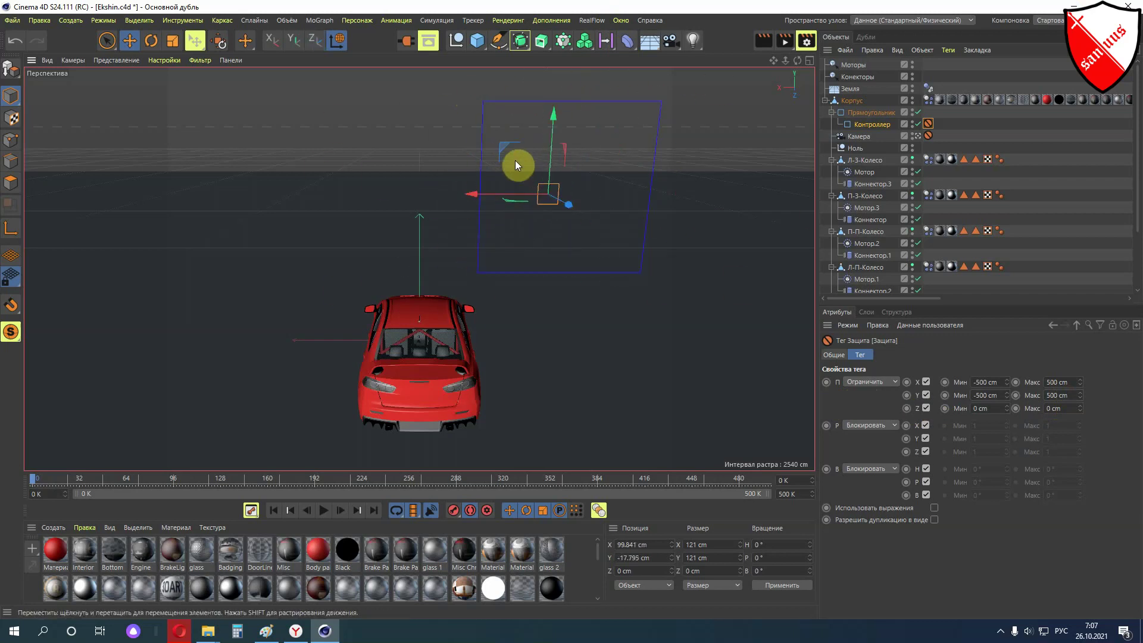
{"action": "left_click", "coordinate": [652, 558]}
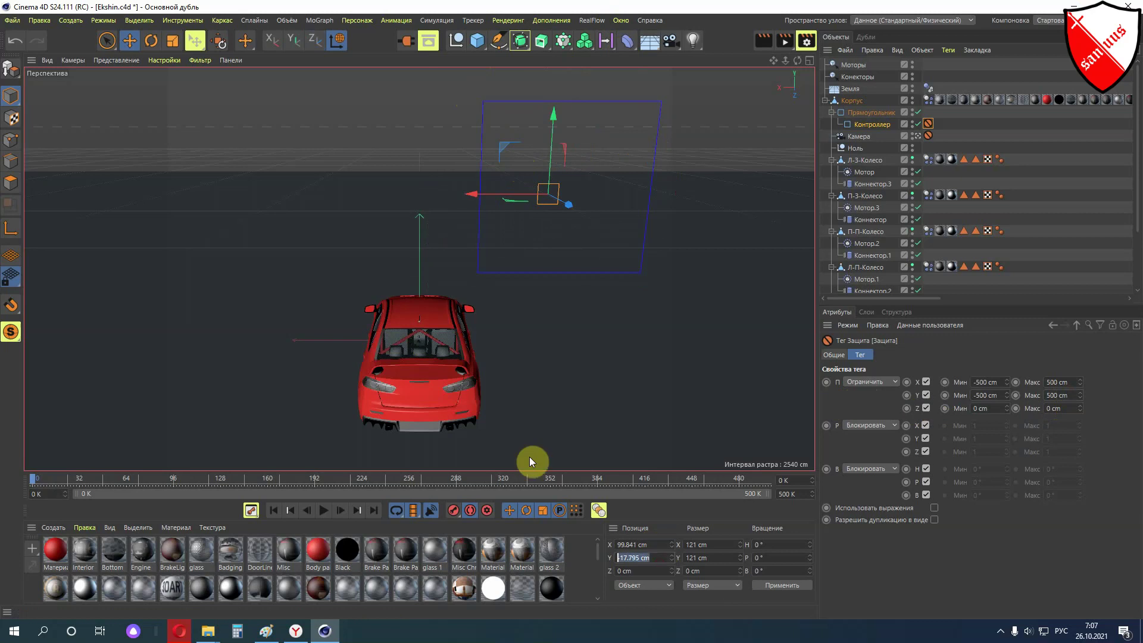
{"action": "type", "text": "0"}
{"action": "key", "text": "Return"}
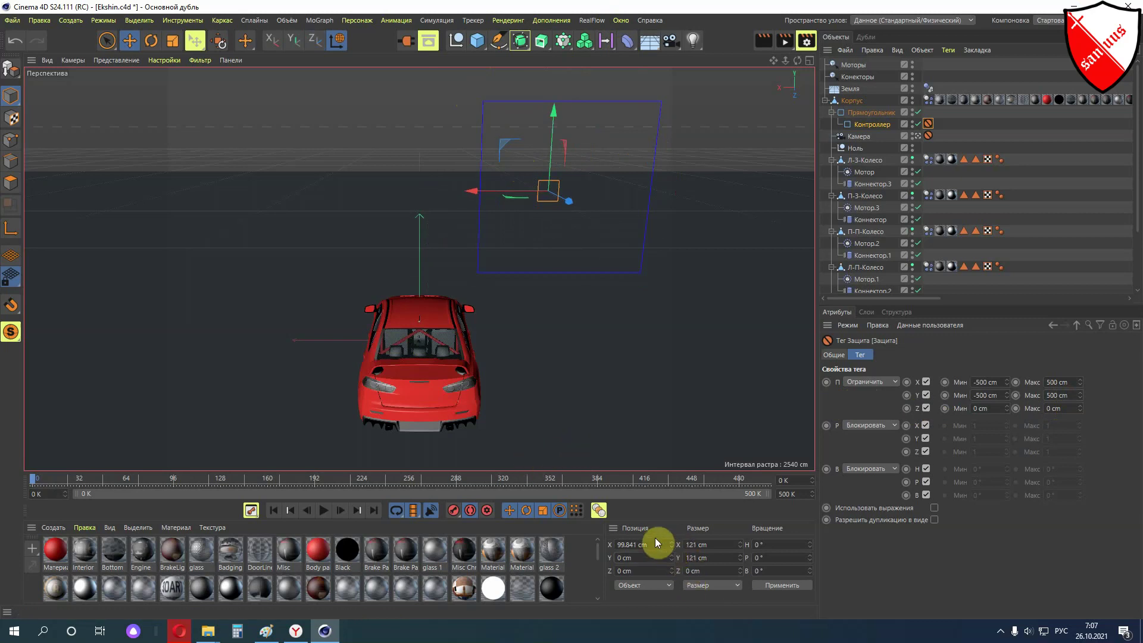
{"action": "left_click", "coordinate": [655, 543]}
{"action": "type", "text": "0"}
{"action": "key", "text": "Return"}
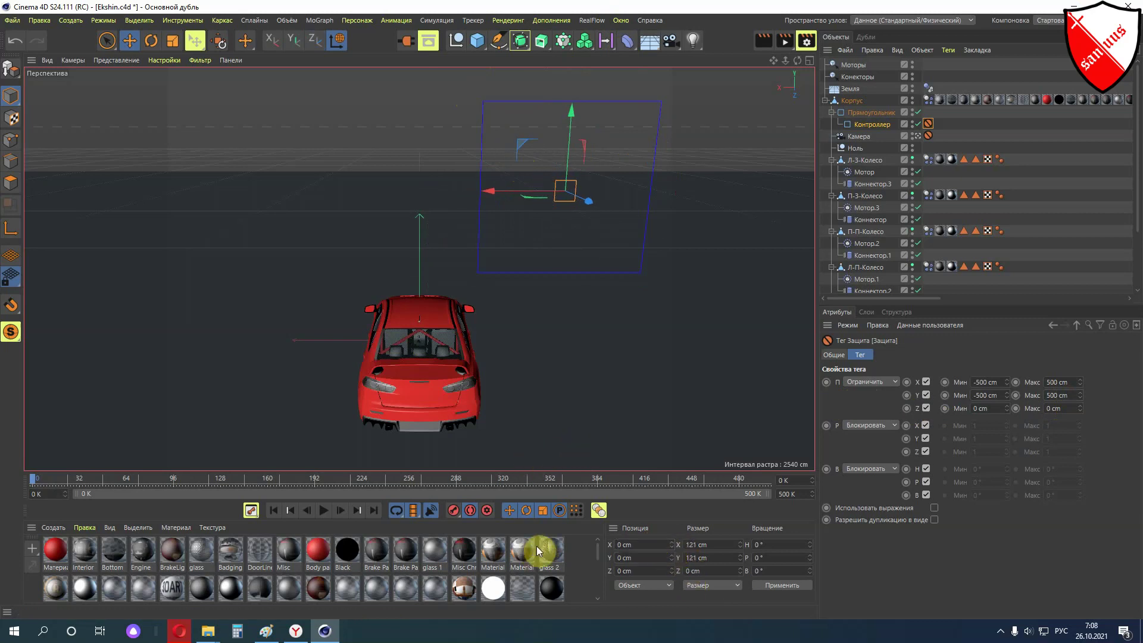
Play the car simulation, stop and replay it, then rewind to frame 0
{"action": "left_click", "coordinate": [323, 511]}
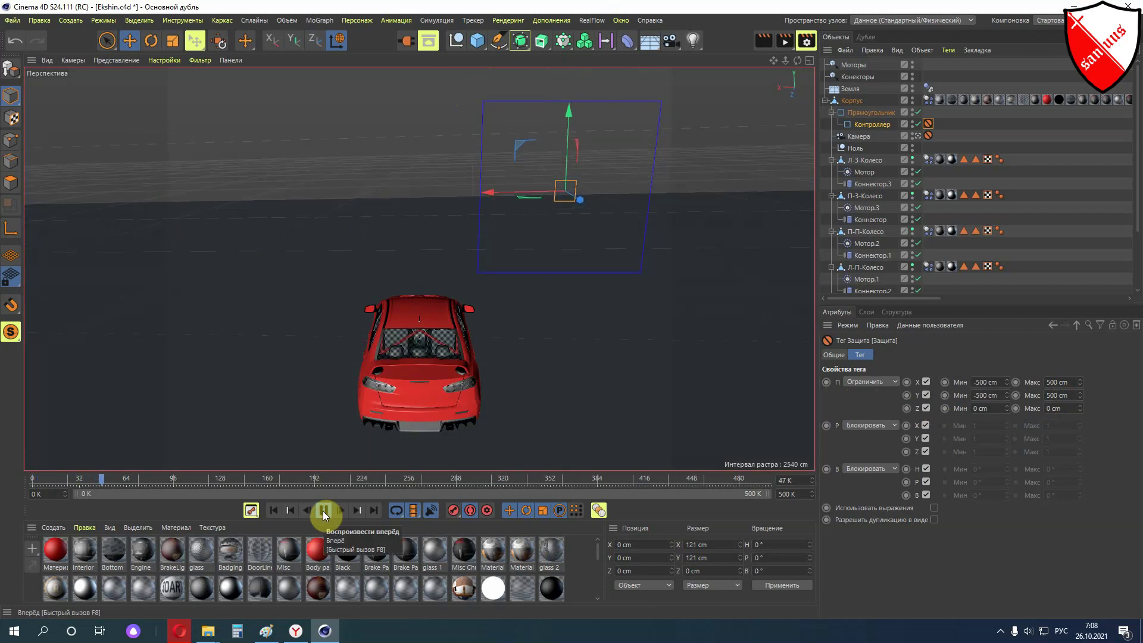
{"action": "left_click", "coordinate": [322, 511]}
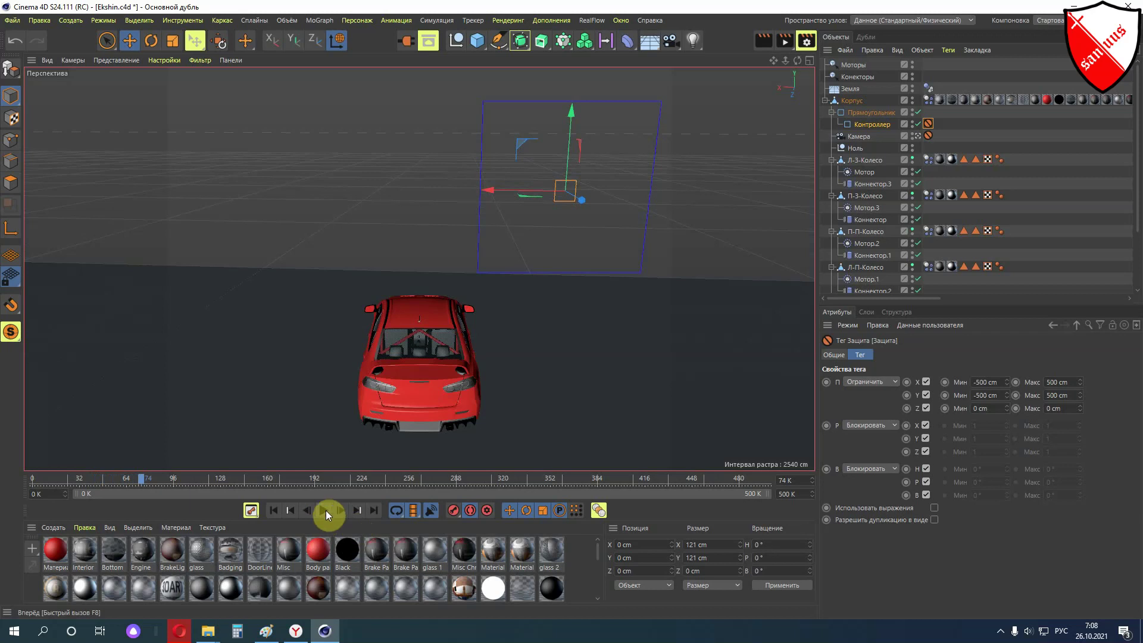
{"action": "left_click", "coordinate": [326, 509]}
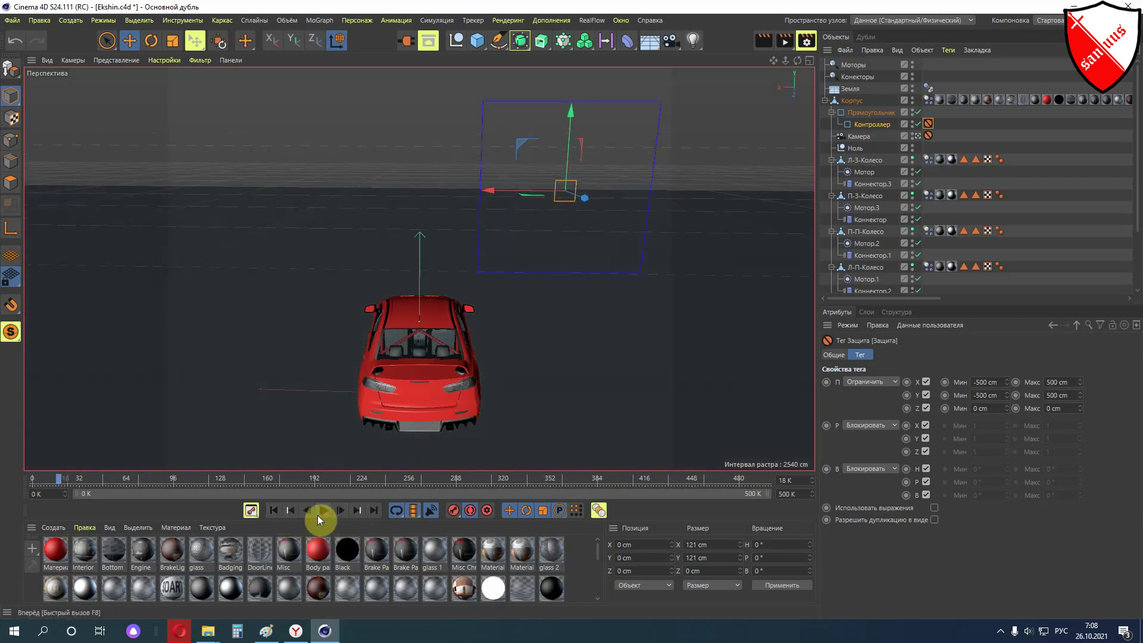
{"action": "left_click", "coordinate": [273, 510]}
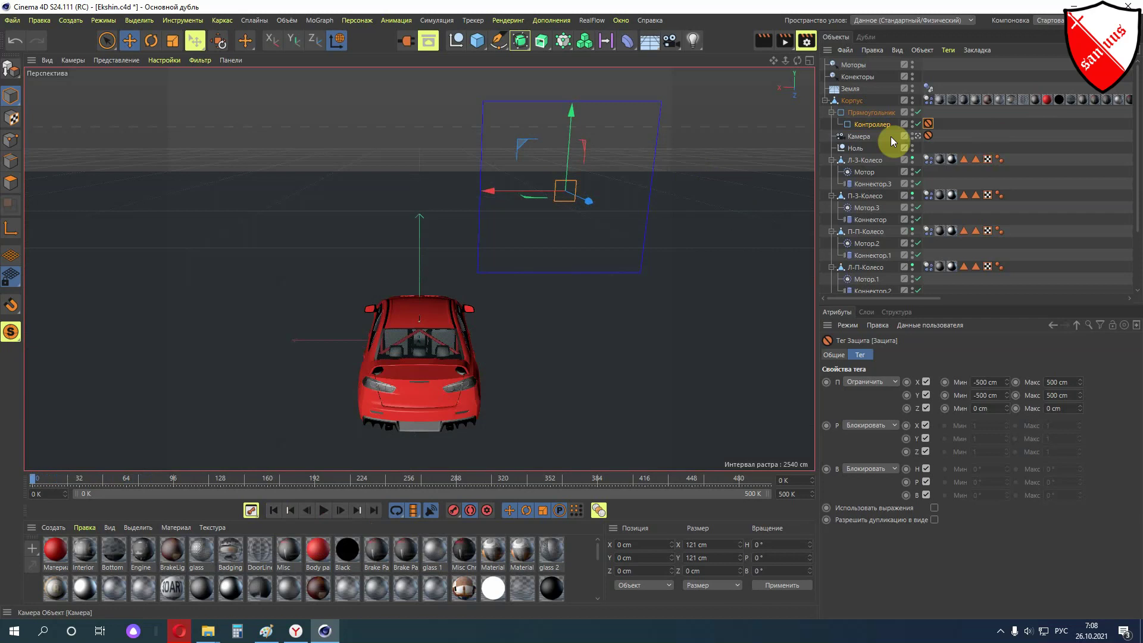
Select Камера, frame the car in the viewport, and select the Коннектор.1 connector
{"action": "left_click", "coordinate": [843, 143]}
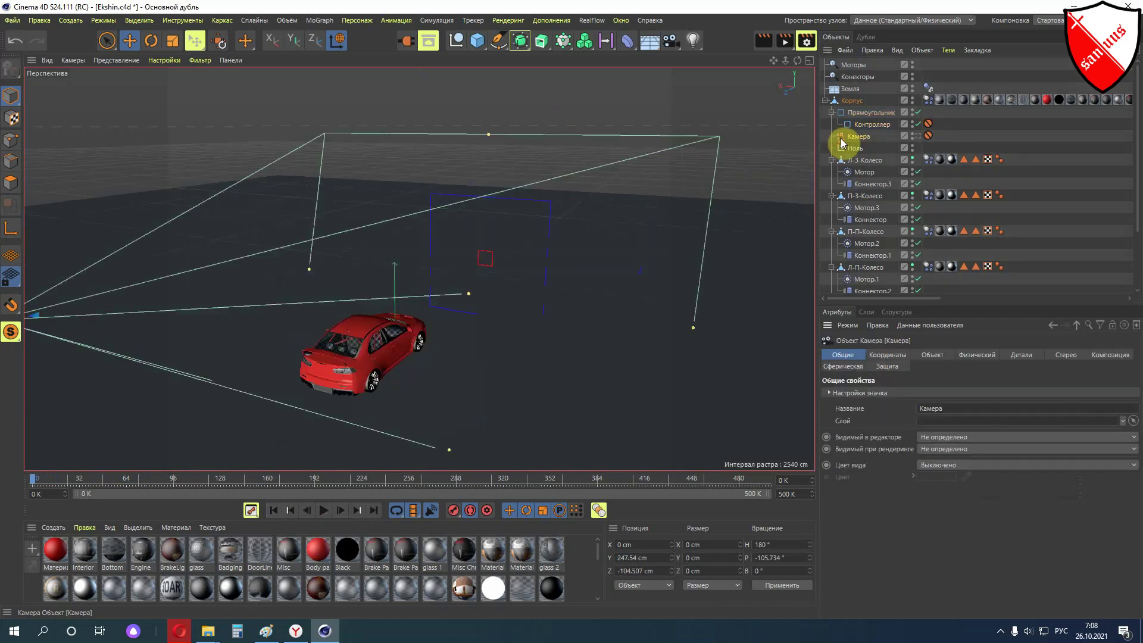
{"action": "scroll", "coordinate": [454, 350], "scroll_direction": "up", "scroll_amount": 3}
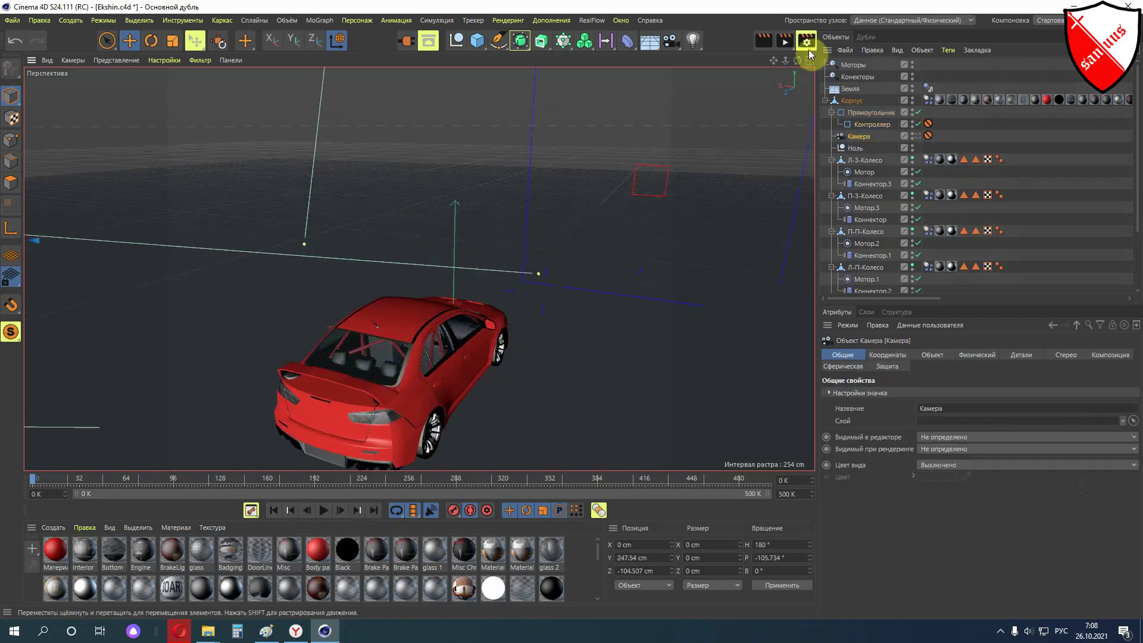
{"action": "left_click_drag", "start_coordinate": [774, 64], "coordinate": [661, 24]}
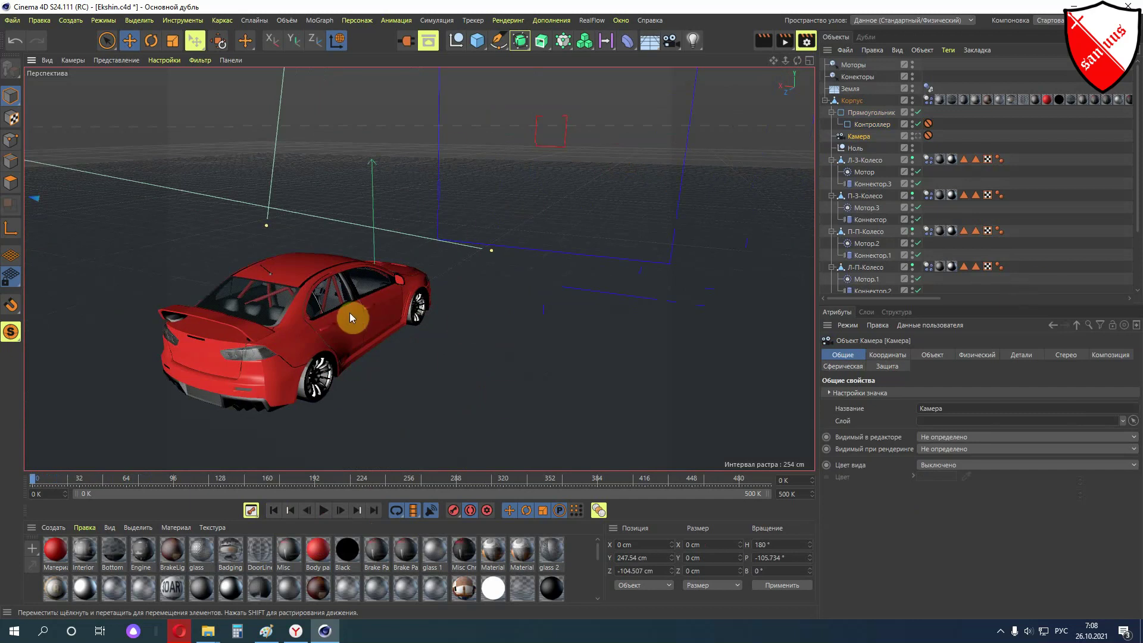
{"action": "scroll", "coordinate": [349, 313], "scroll_direction": "up", "scroll_amount": 2}
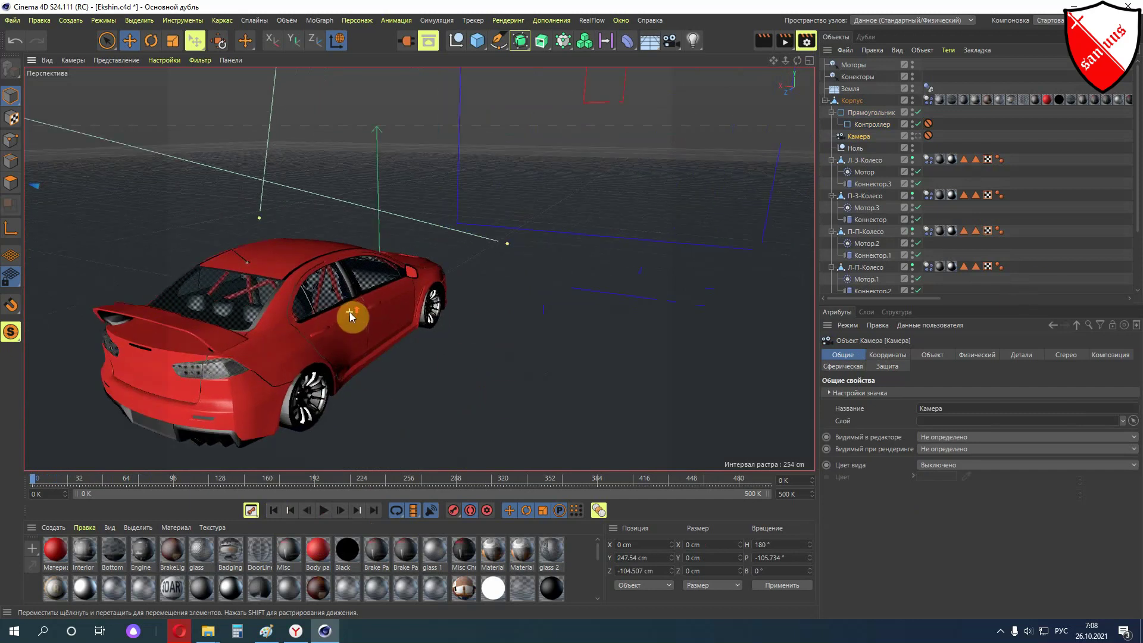
{"action": "left_click", "coordinate": [857, 221]}
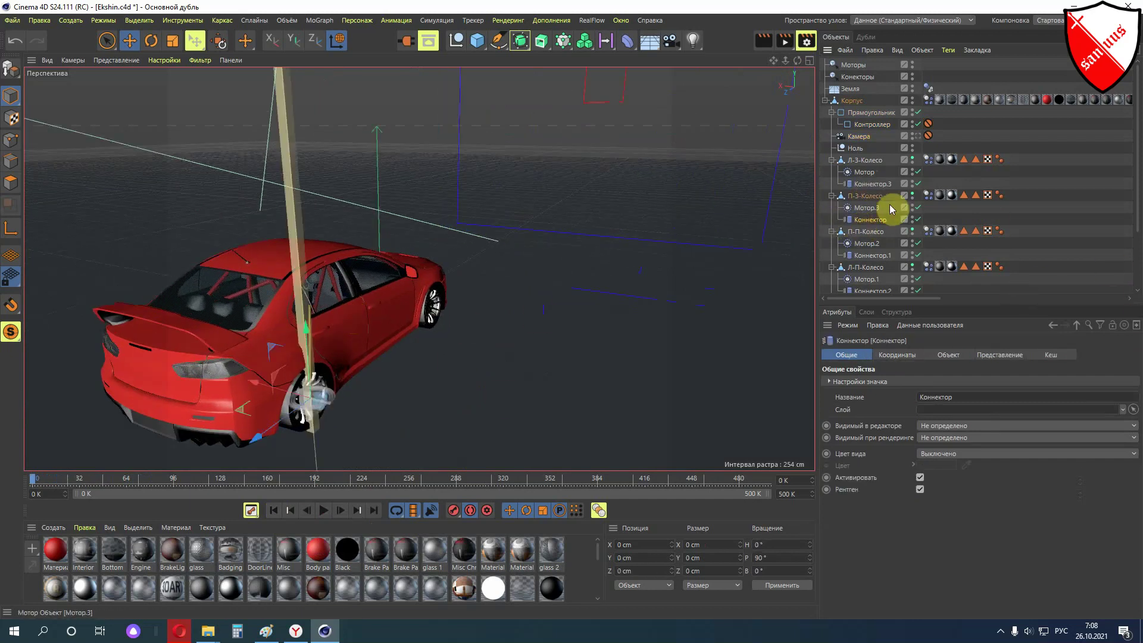
{"action": "left_click", "coordinate": [876, 256]}
{"action": "scroll", "coordinate": [342, 327], "scroll_direction": "up", "scroll_amount": 3}
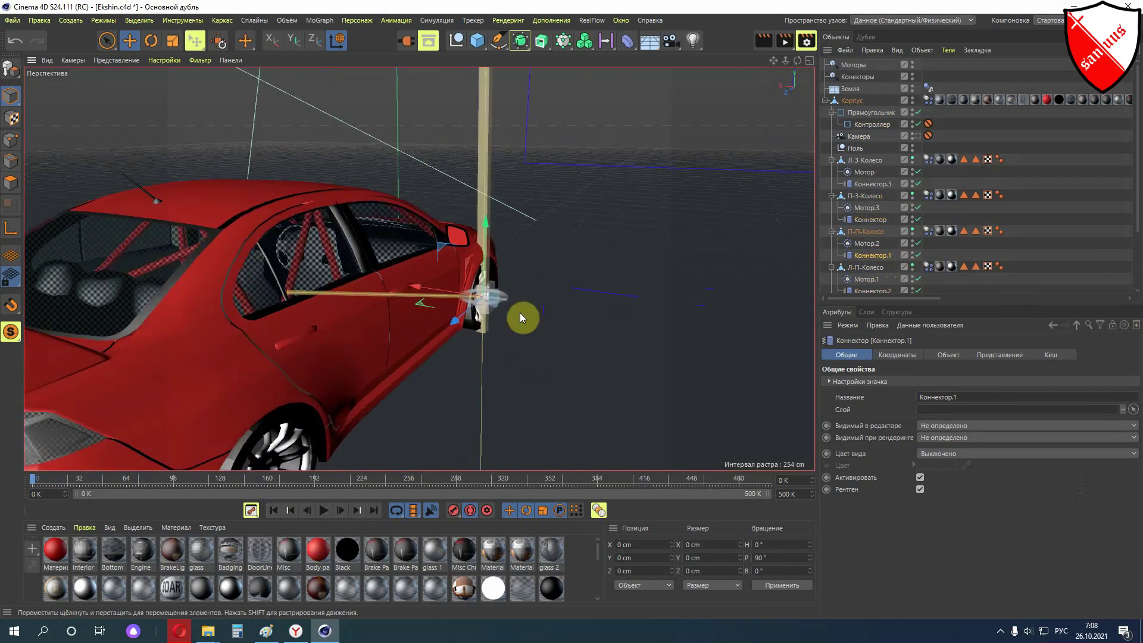
{"action": "left_click_drag", "start_coordinate": [798, 61], "coordinate": [803, 64]}
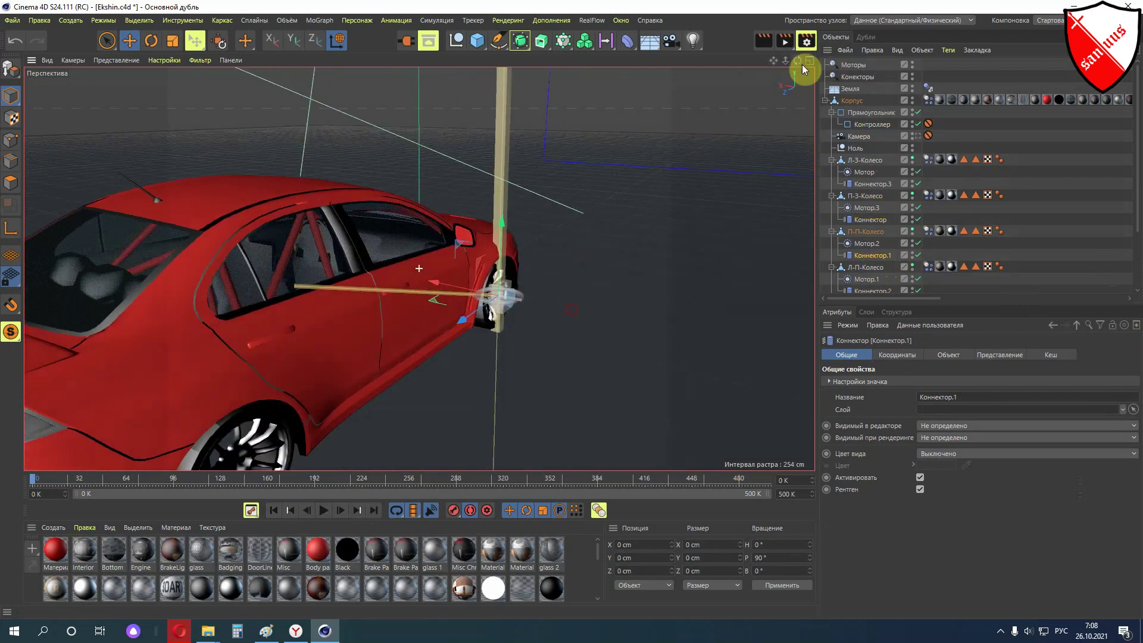
Set Коннектор.1's Угол поворота to 0°, then select the rear-left wheel's Мотор
{"action": "left_click", "coordinate": [947, 355]}
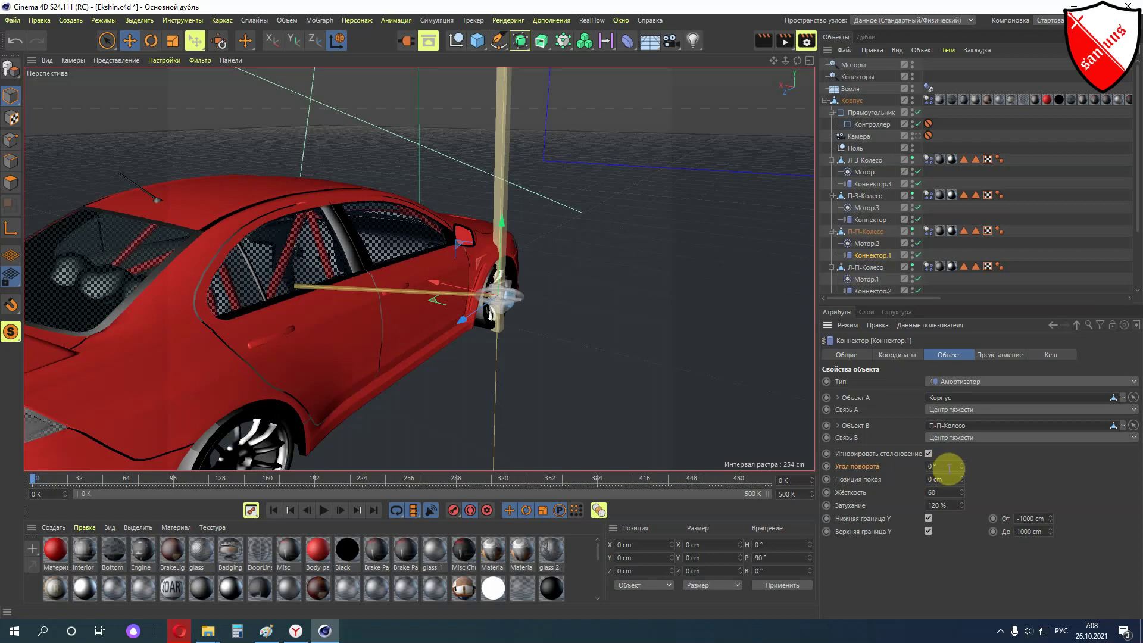
{"action": "scroll", "coordinate": [523, 304], "scroll_direction": "up", "scroll_amount": 3}
{"action": "scroll", "coordinate": [519, 292], "scroll_direction": "up", "scroll_amount": 3}
{"action": "scroll", "coordinate": [524, 327], "scroll_direction": "up", "scroll_amount": 2}
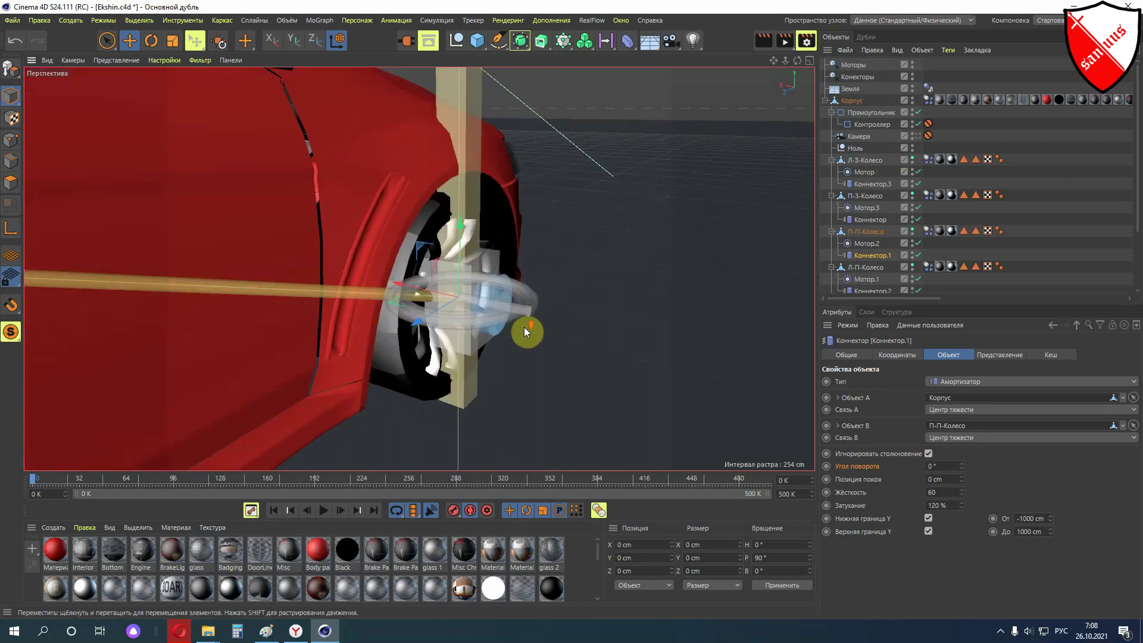
{"action": "scroll", "coordinate": [524, 327], "scroll_direction": "down", "scroll_amount": 3}
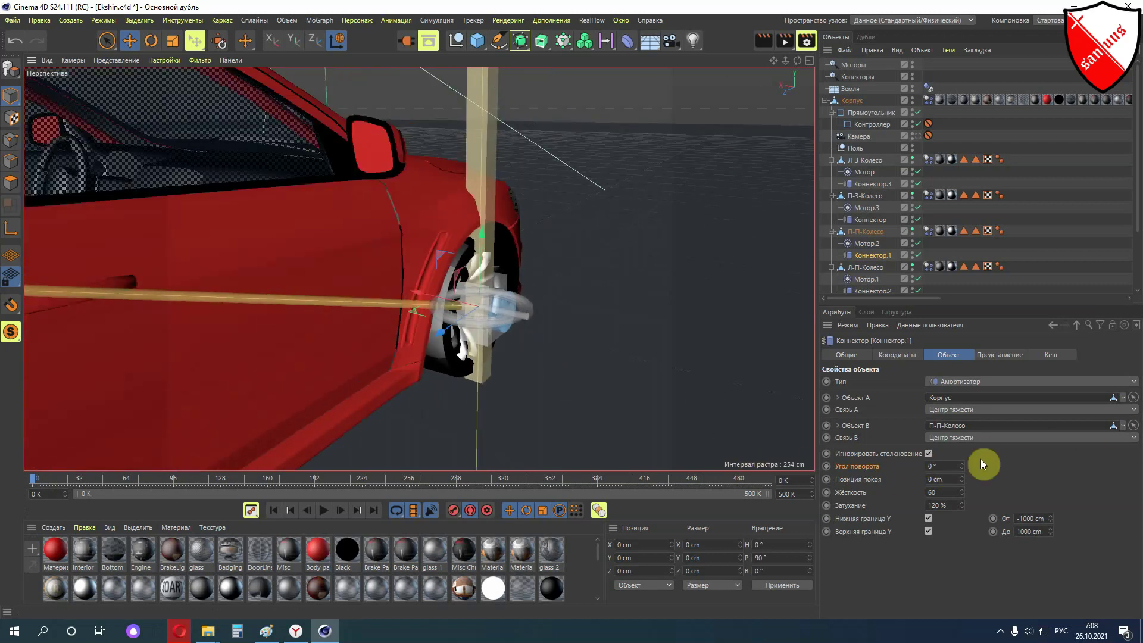
{"action": "mouse_move", "coordinate": [963, 467]}
{"action": "left_mouse_down"}
{"action": "mouse_move", "coordinate": [962, 453]}
{"action": "mouse_move", "coordinate": [962, 488]}
{"action": "left_mouse_up"}
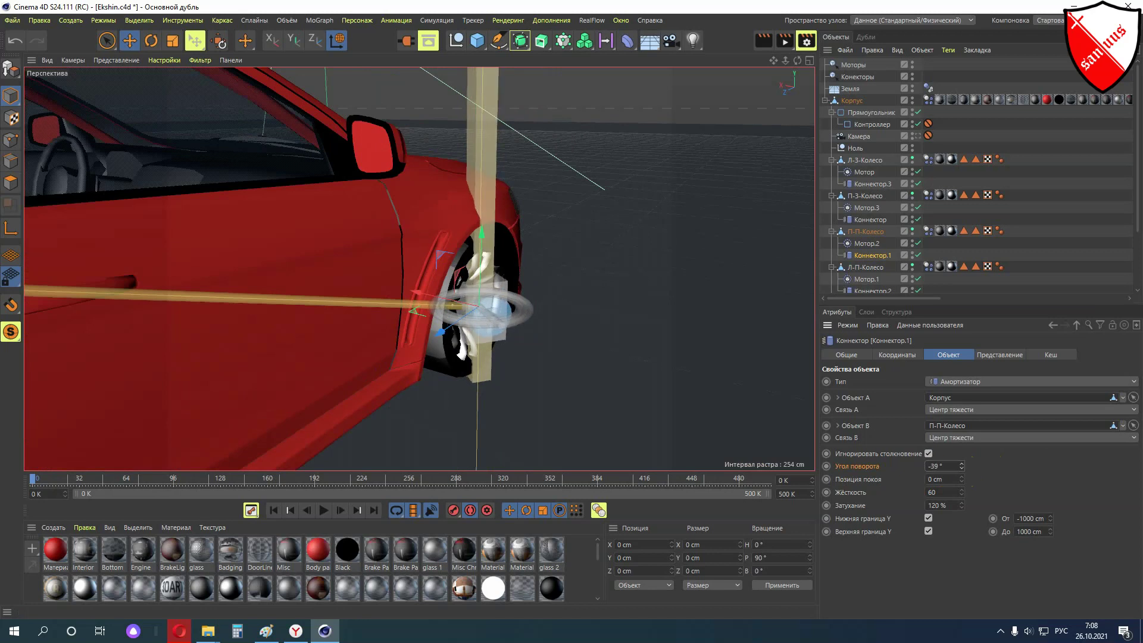
{"action": "left_click_drag", "start_coordinate": [951, 466], "coordinate": [850, 463]}
{"action": "type", "text": "0"}
{"action": "key", "text": "Return"}
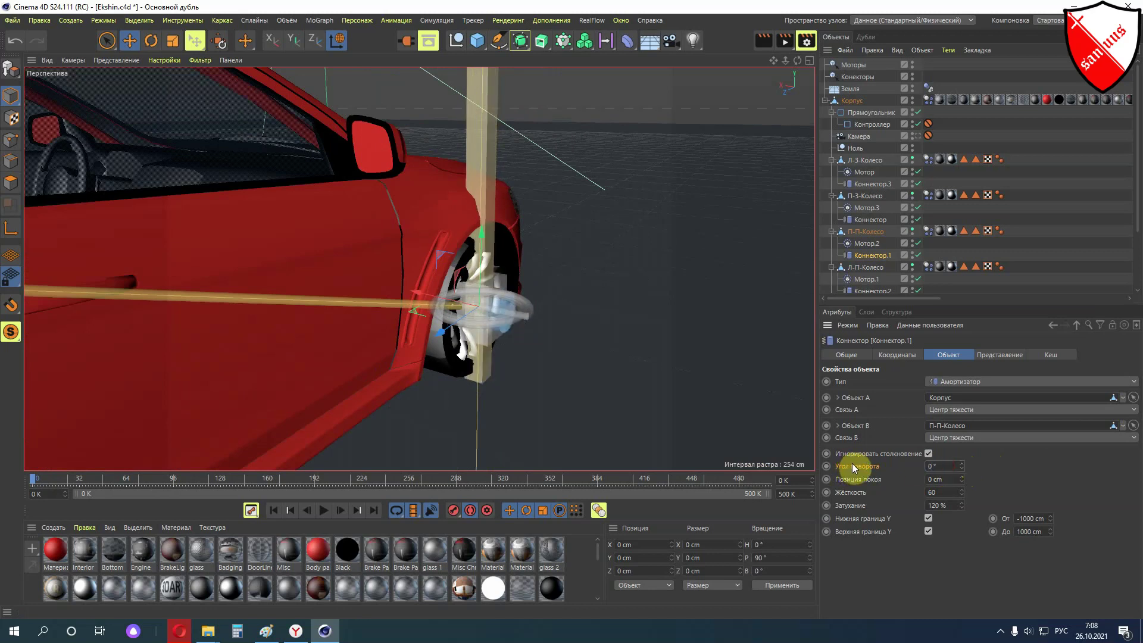
{"action": "left_click", "coordinate": [862, 174]}
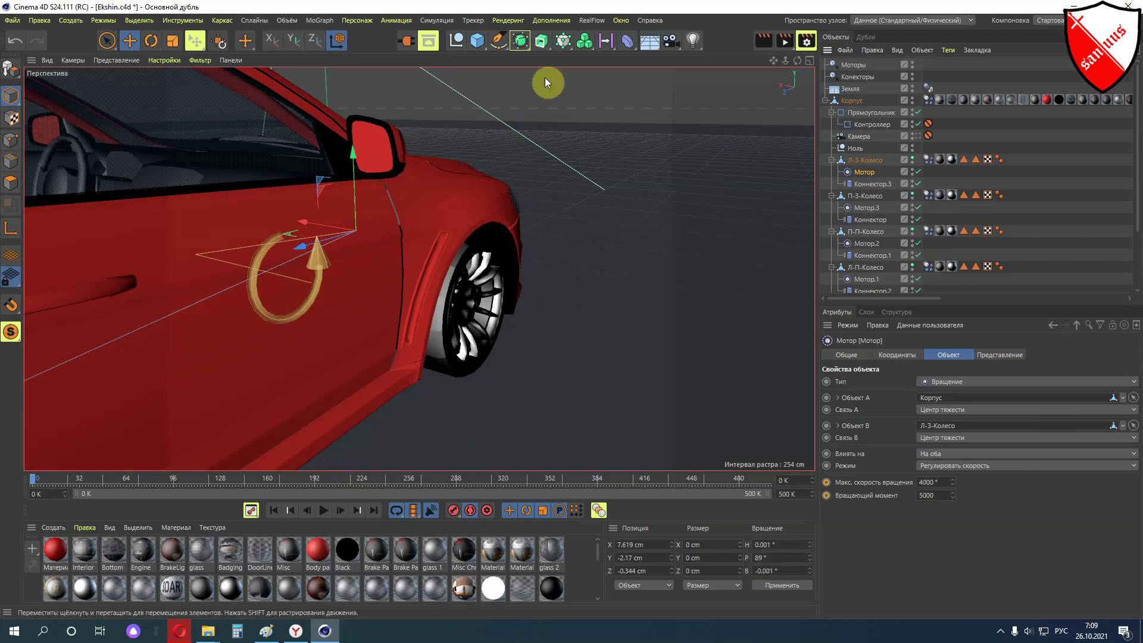
Create a Ноль null and attach an XPresso tag to it
{"action": "left_click", "coordinate": [456, 39]}
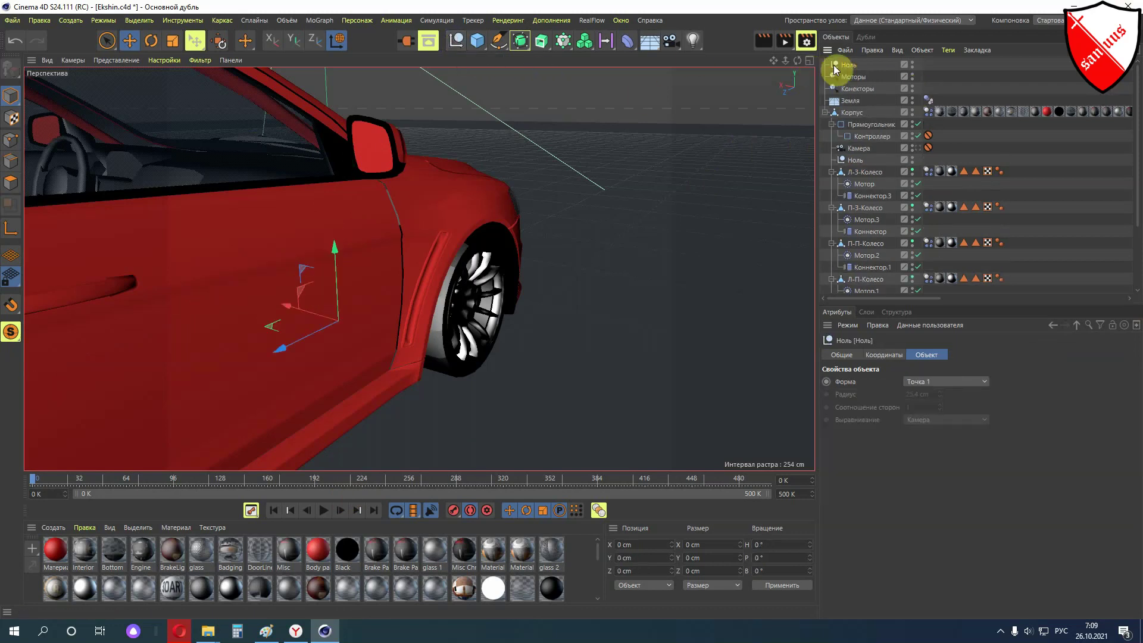
{"action": "right_click", "coordinate": [849, 69]}
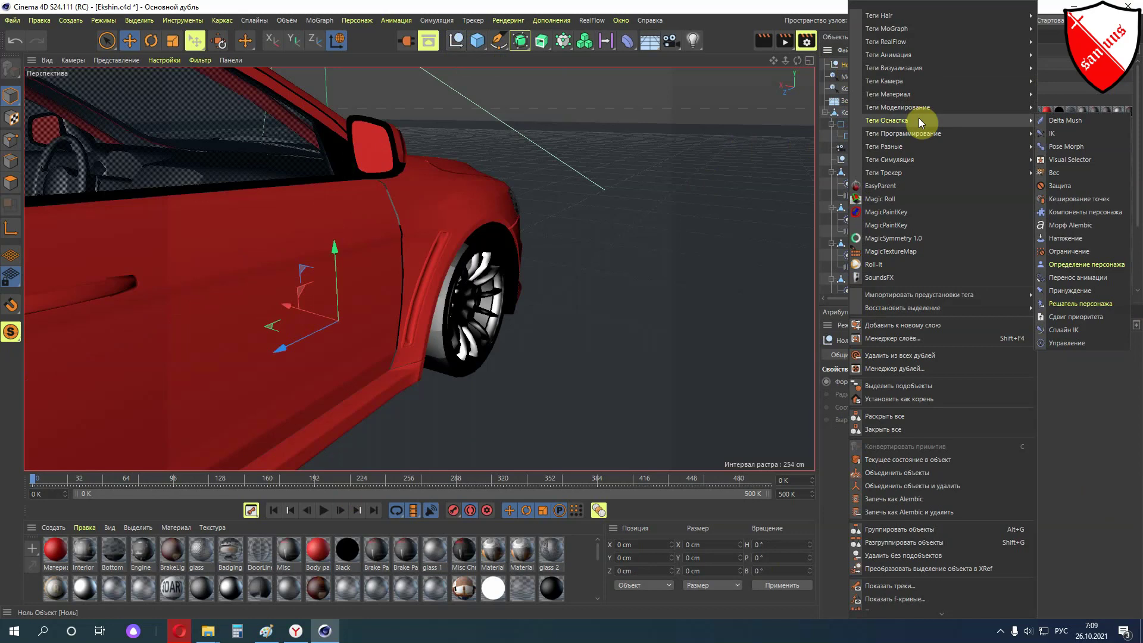
{"action": "mouse_move", "coordinate": [902, 133]}
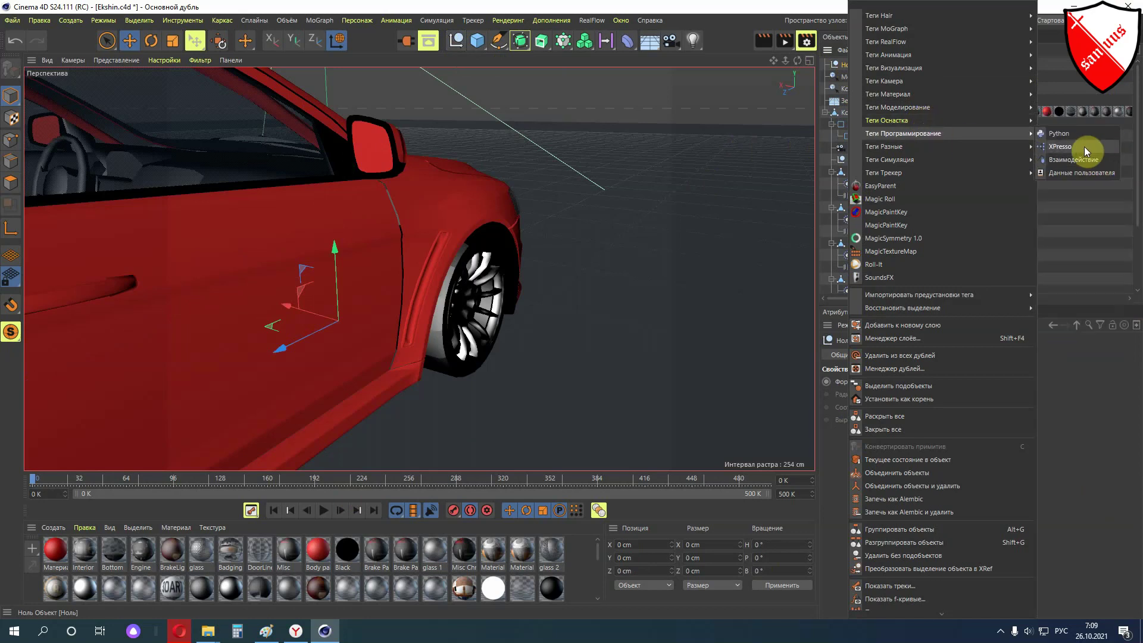
{"action": "left_click", "coordinate": [1085, 145]}
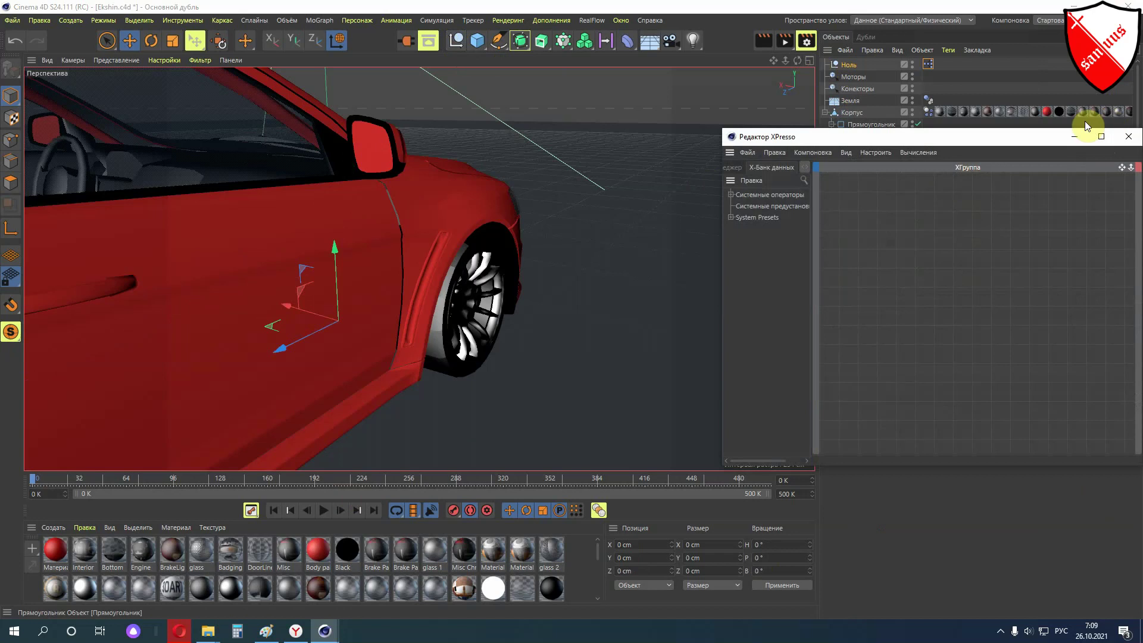
Add a Контроллер node with Позиция . X and Позиция . Y output ports
{"action": "mouse_move", "coordinate": [875, 137]}
{"action": "left_mouse_down"}
{"action": "mouse_move", "coordinate": [434, 209]}
{"action": "mouse_move", "coordinate": [529, 210]}
{"action": "left_mouse_up"}
{"action": "left_click", "coordinate": [531, 204]}
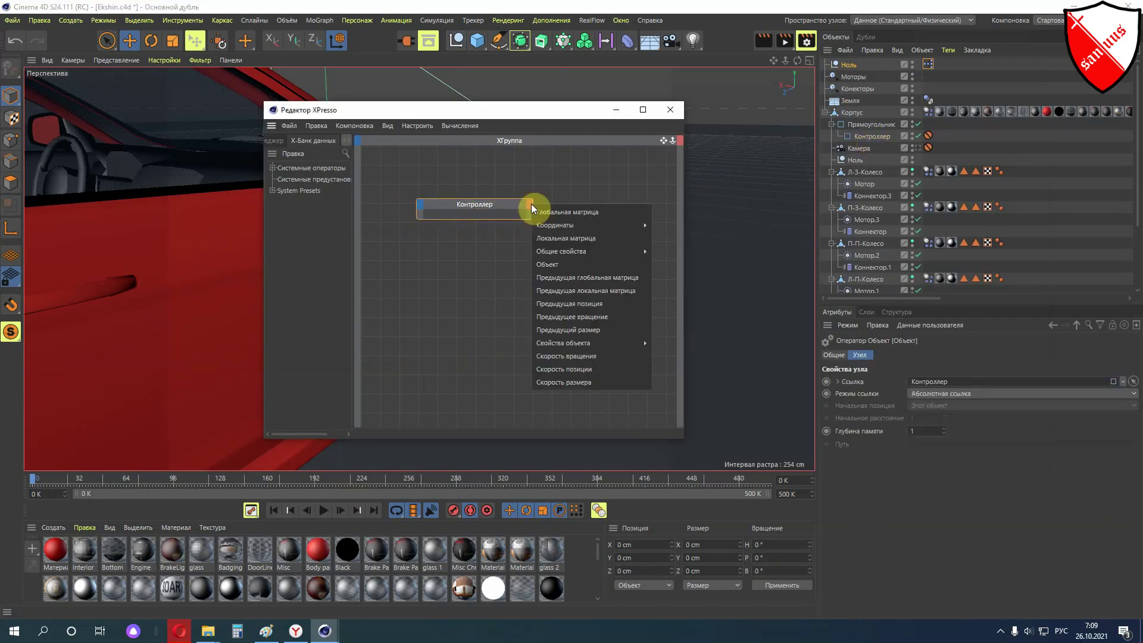
{"action": "mouse_move", "coordinate": [555, 225]}
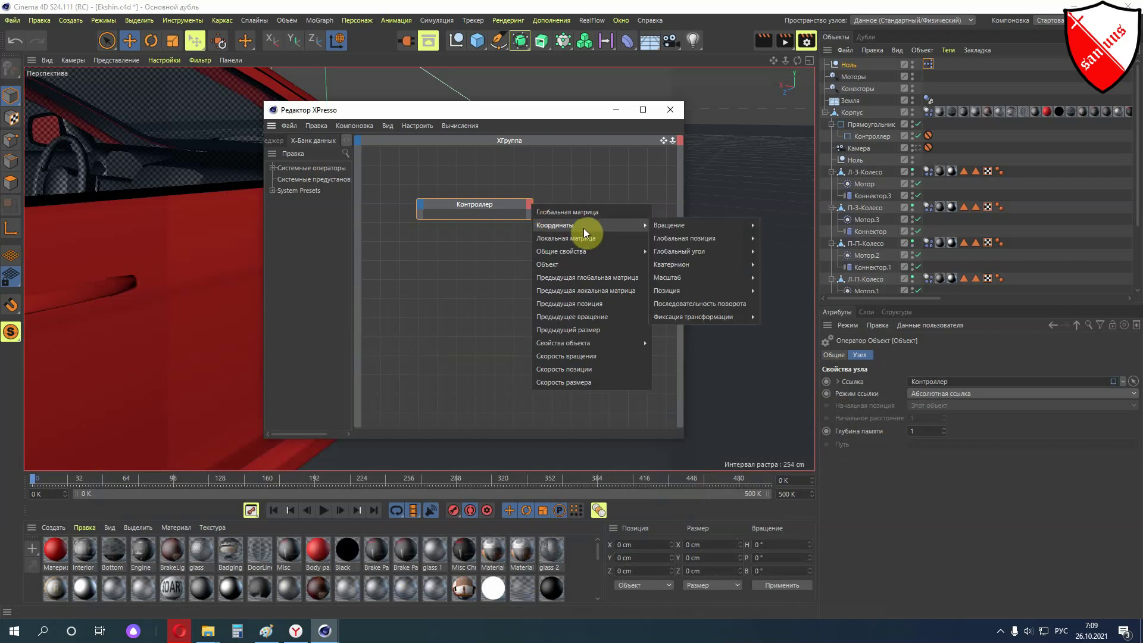
{"action": "mouse_move", "coordinate": [667, 291]}
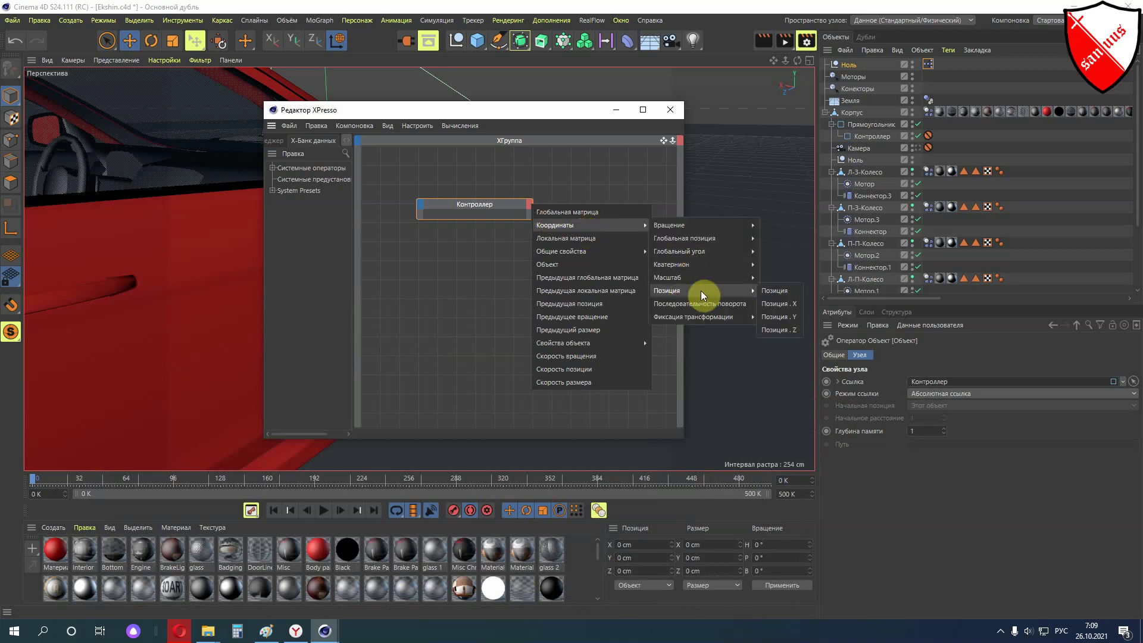
{"action": "left_click", "coordinate": [779, 305]}
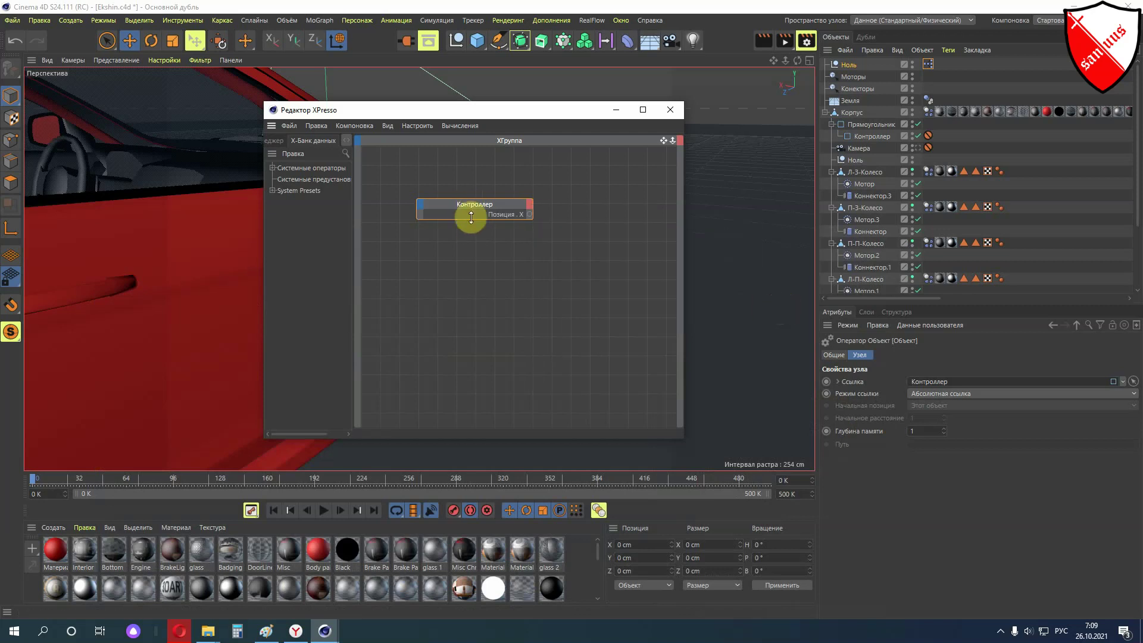
{"action": "left_click_drag", "start_coordinate": [473, 225], "coordinate": [474, 240]}
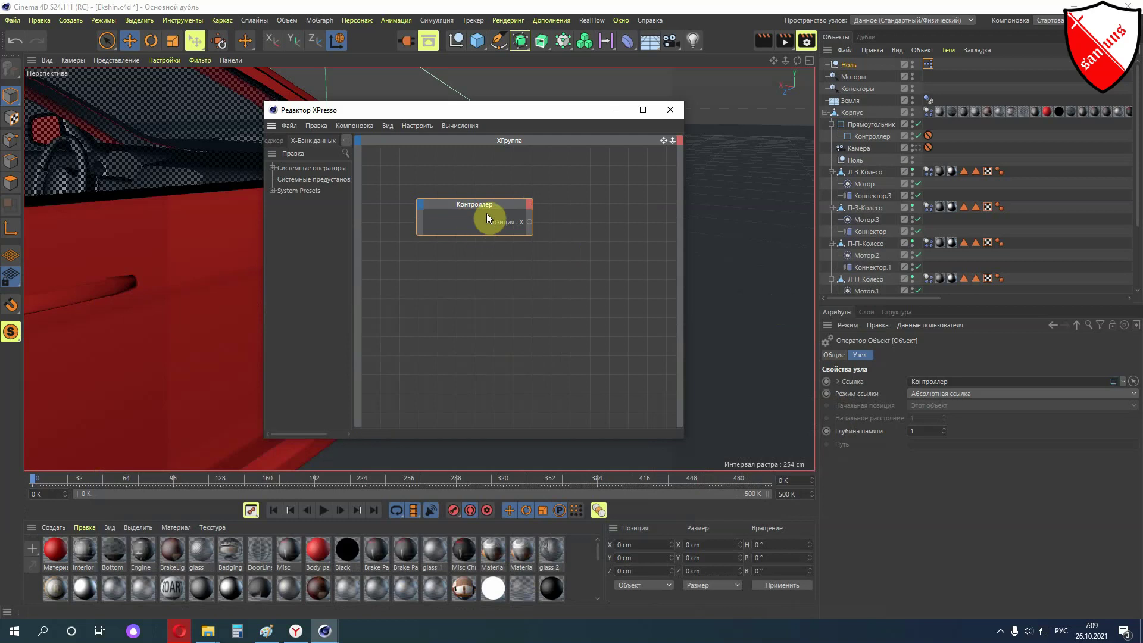
{"action": "left_click", "coordinate": [530, 204]}
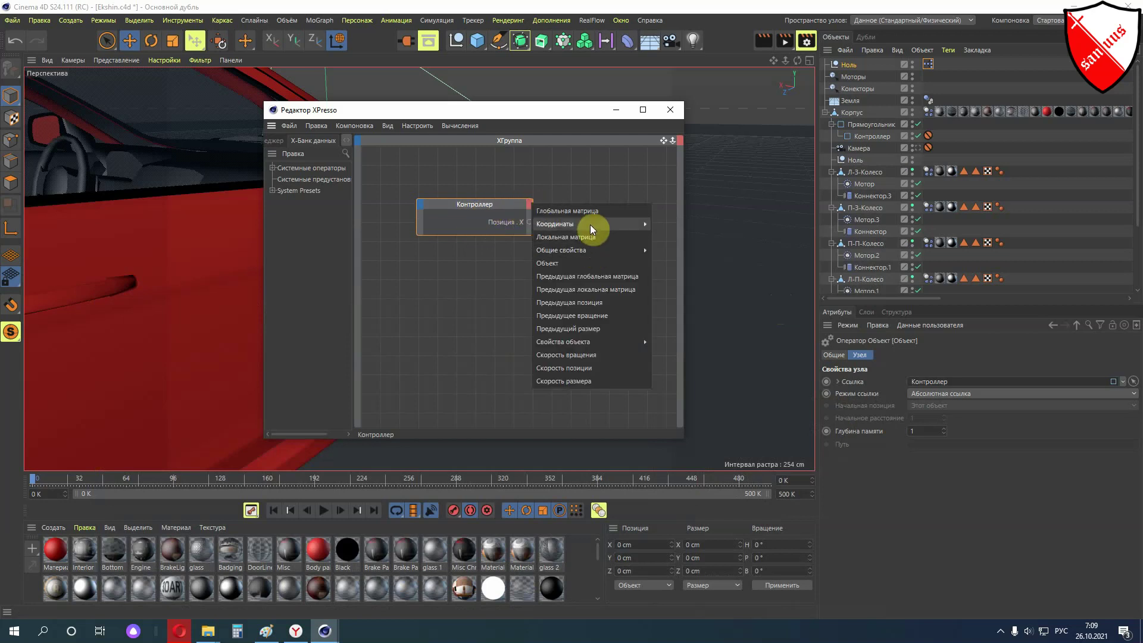
{"action": "mouse_move", "coordinate": [669, 289]}
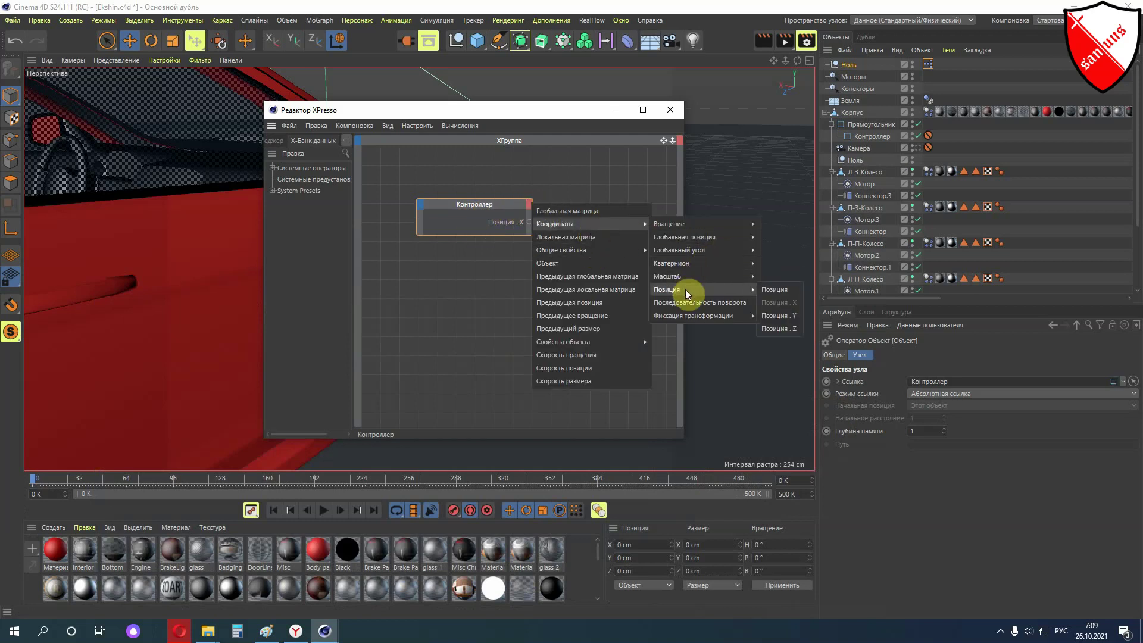
{"action": "left_click", "coordinate": [781, 317]}
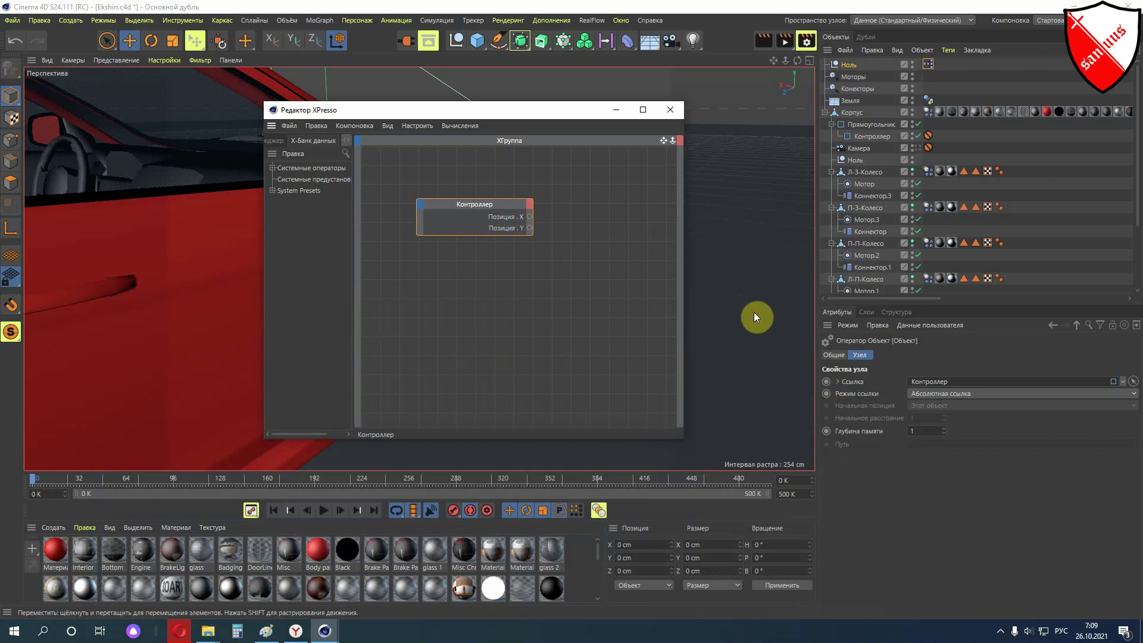
{"action": "left_click_drag", "start_coordinate": [480, 235], "coordinate": [485, 268]}
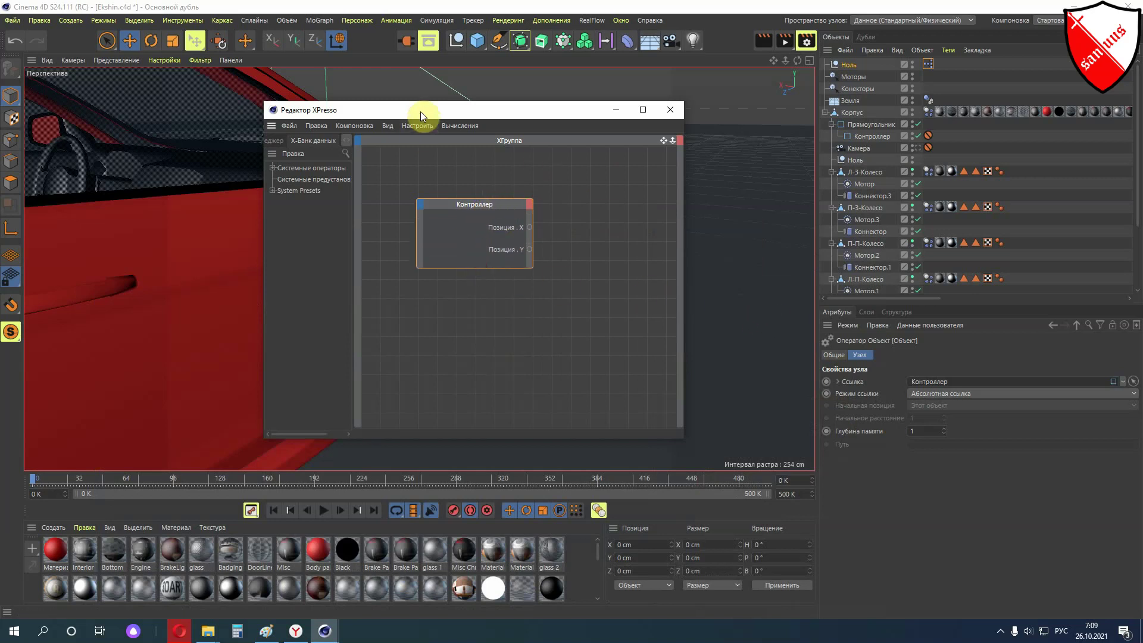
{"action": "left_click_drag", "start_coordinate": [416, 109], "coordinate": [224, 115]}
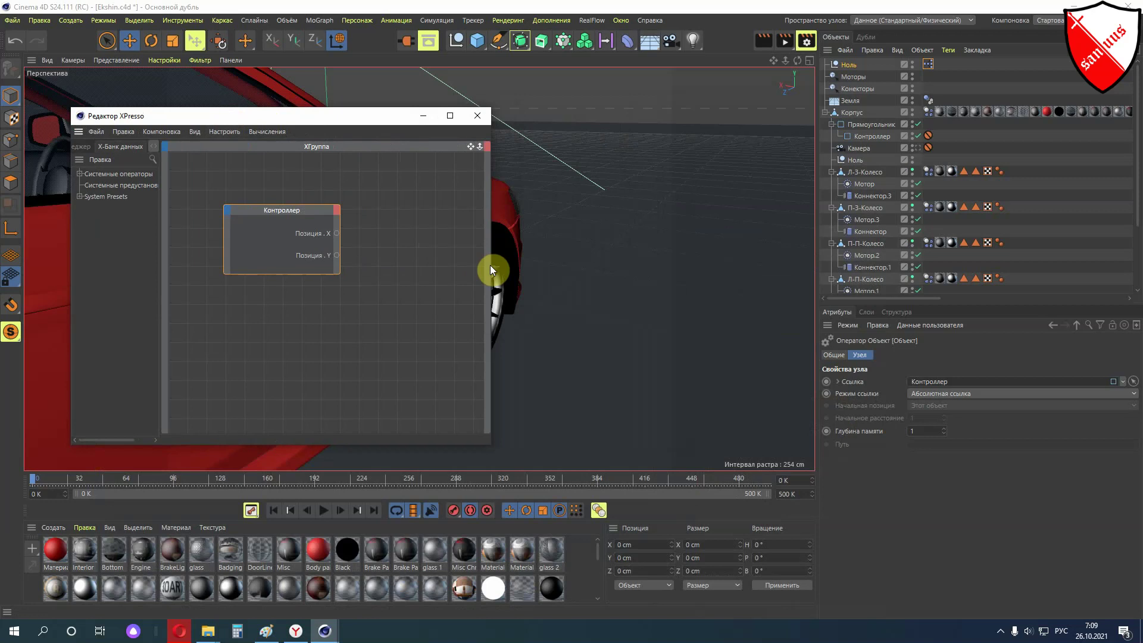
{"action": "left_click_drag", "start_coordinate": [494, 265], "coordinate": [745, 265]}
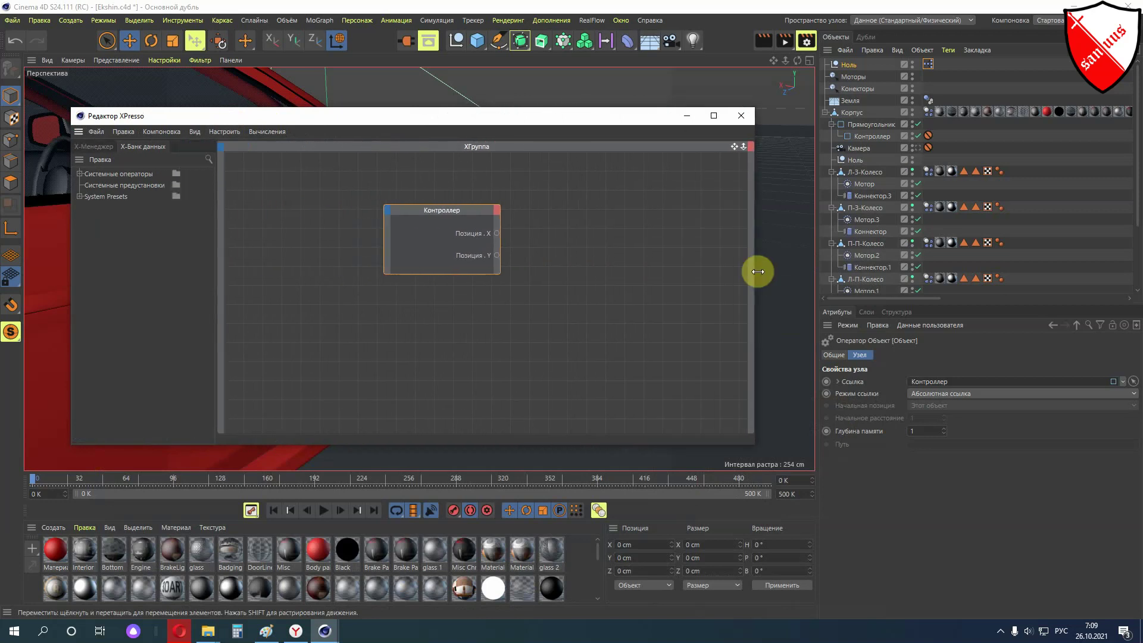
Search 'преоб' in the node library and place two aligned Преобразователь диапазонов nodes
{"action": "left_click", "coordinate": [241, 159]}
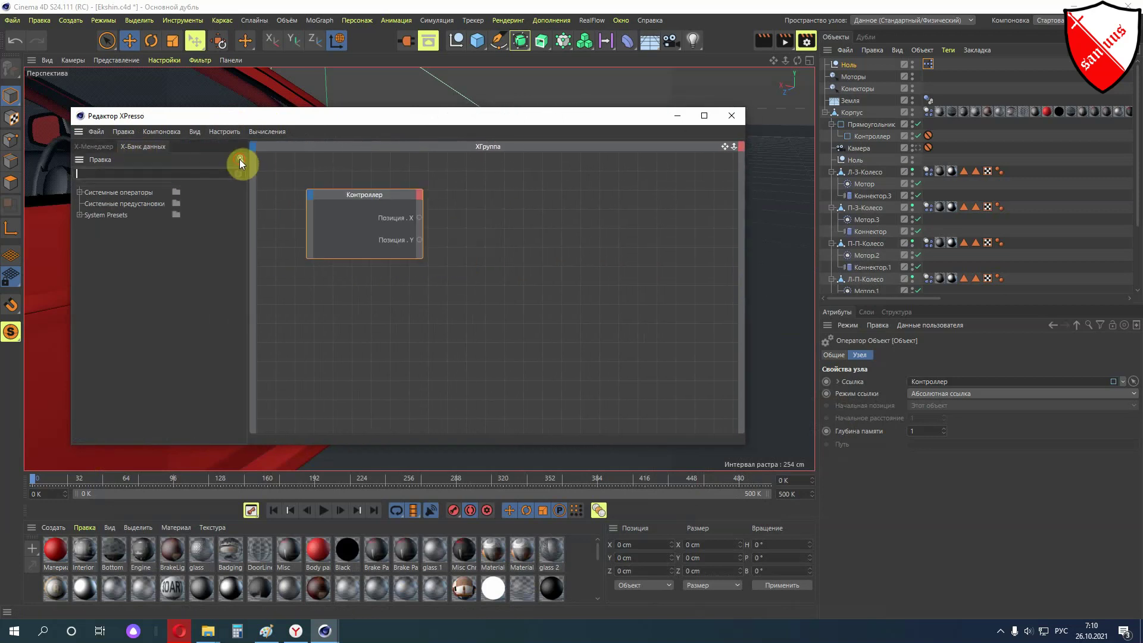
{"action": "left_click", "coordinate": [201, 174]}
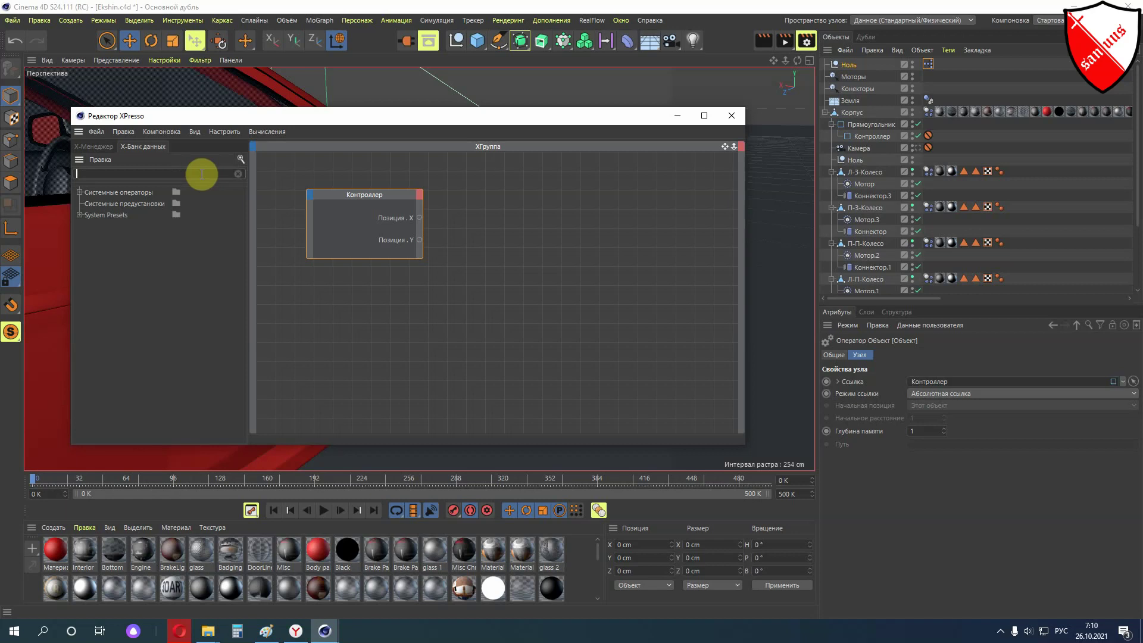
{"action": "type", "text": "прео"}
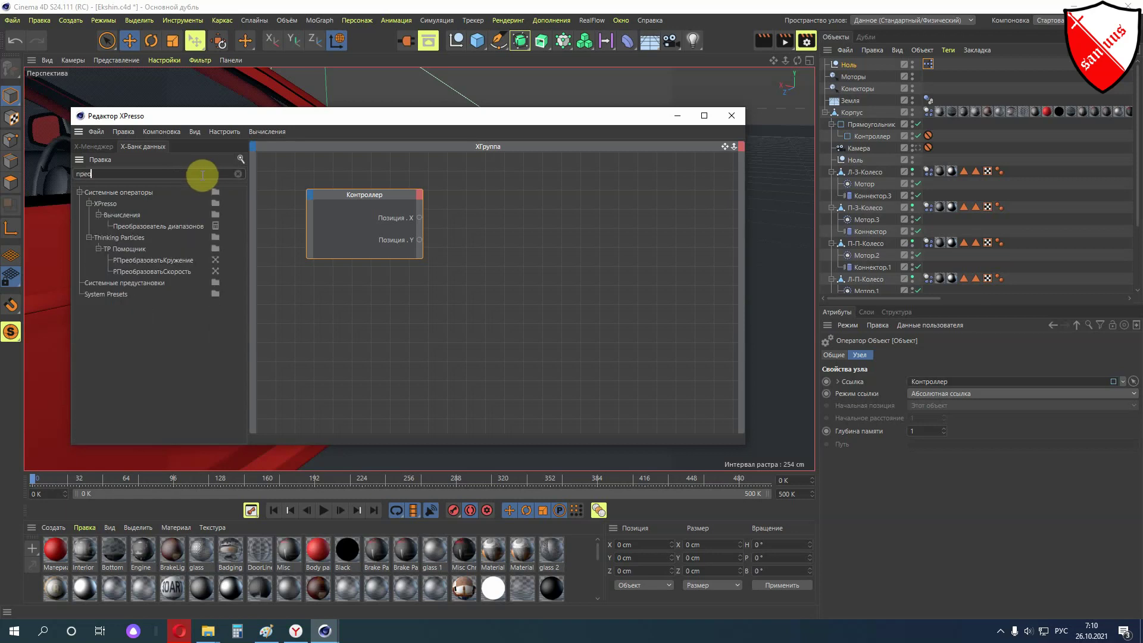
{"action": "type", "text": "бр"}
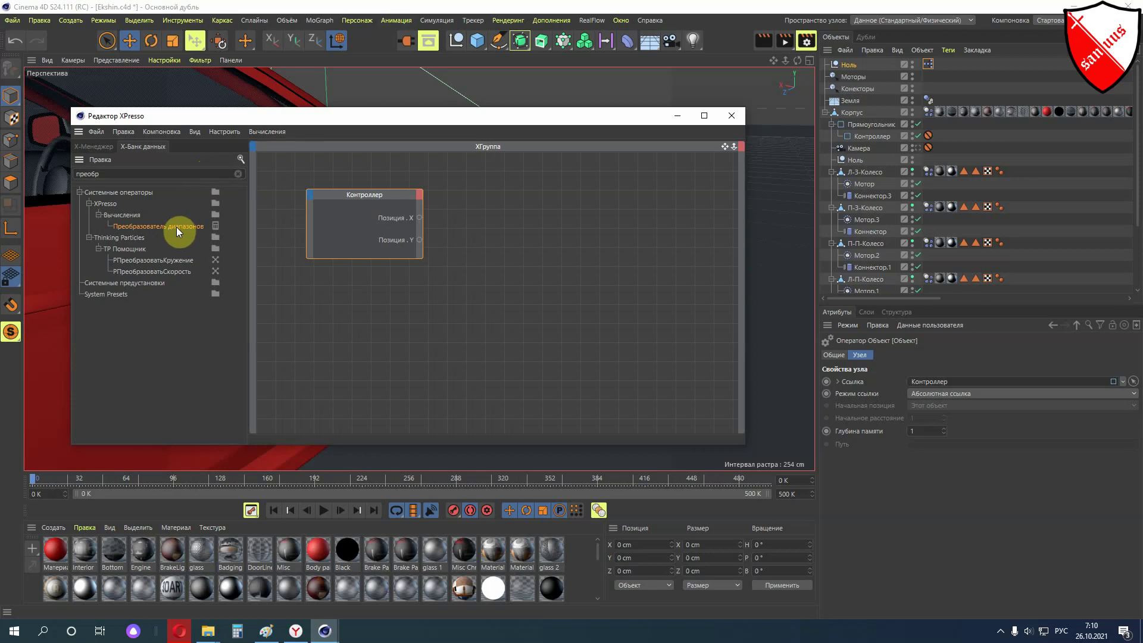
{"action": "mouse_move", "coordinate": [176, 227]}
{"action": "left_mouse_down"}
{"action": "mouse_move", "coordinate": [513, 202]}
{"action": "mouse_move", "coordinate": [534, 188]}
{"action": "left_mouse_up"}
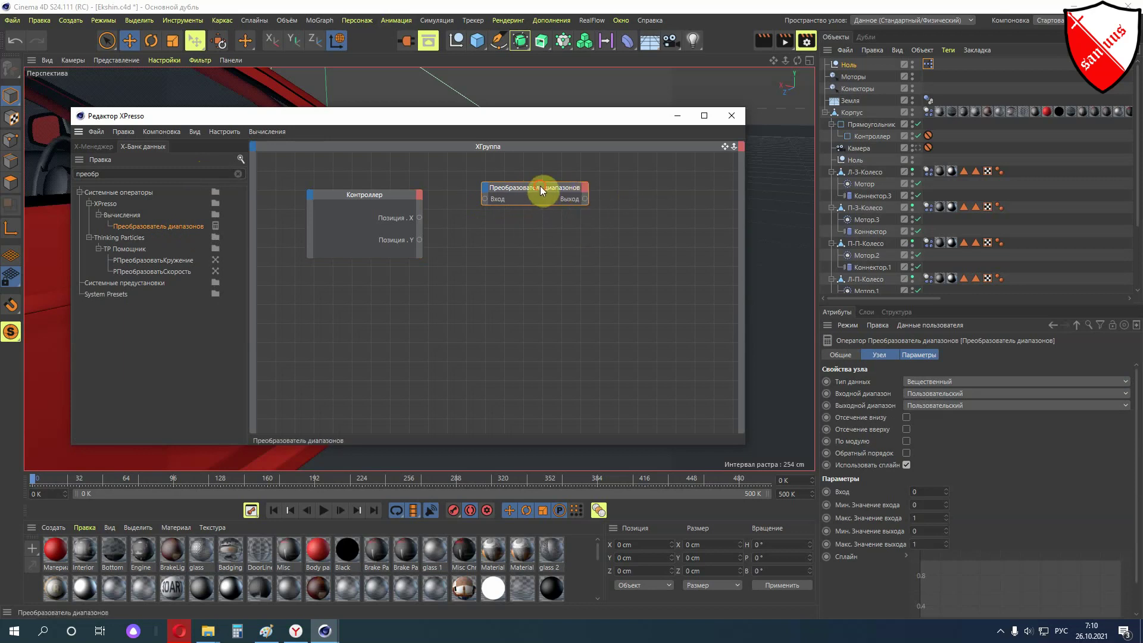
{"action": "left_click_drag", "start_coordinate": [541, 187], "coordinate": [546, 233], "text": "ctrl"}
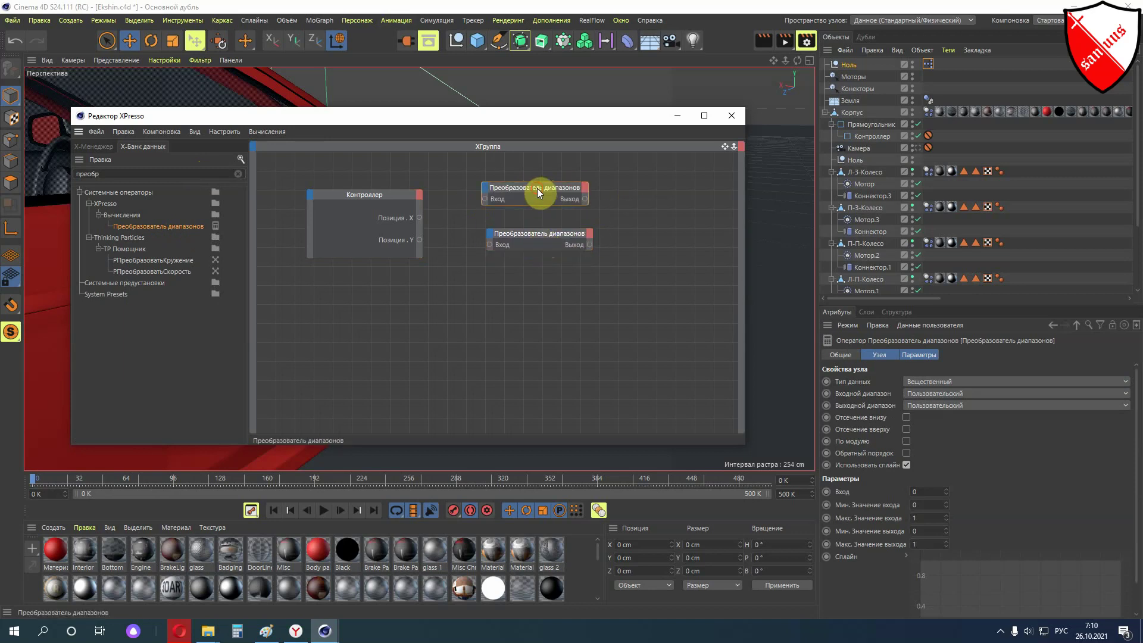
{"action": "left_click_drag", "start_coordinate": [537, 188], "coordinate": [545, 184]}
{"action": "left_click", "coordinate": [545, 232]}
{"action": "left_click_drag", "start_coordinate": [545, 229], "coordinate": [552, 221]}
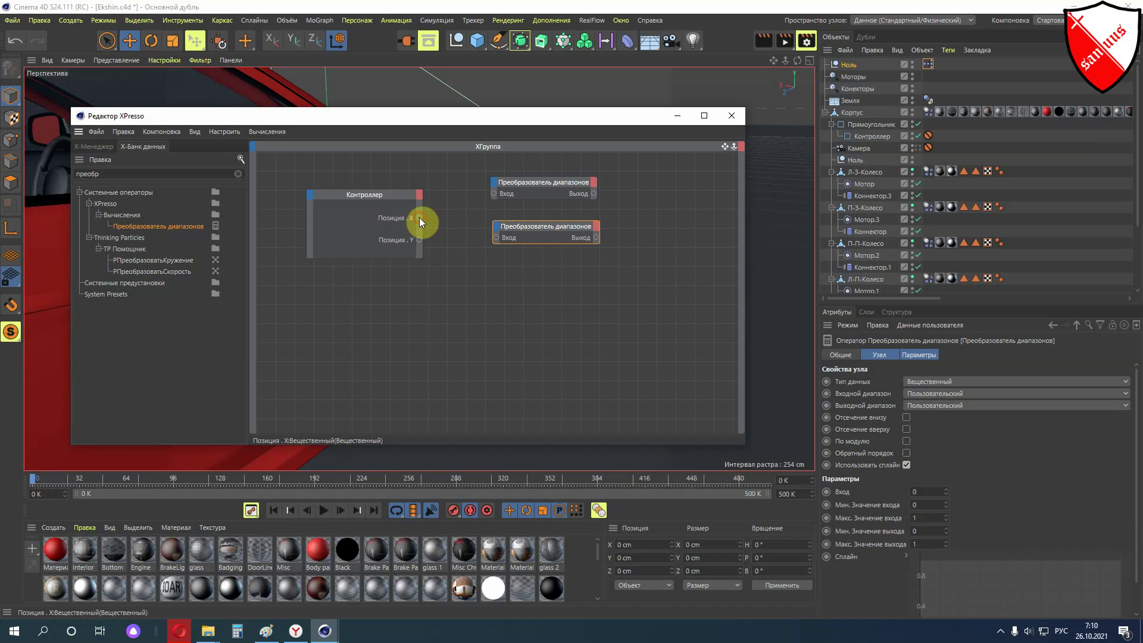
Connect Позиция . X to the top mapper's Вход and Позиция . Y to the lower mapper's Вход
{"action": "left_click_drag", "start_coordinate": [420, 217], "coordinate": [501, 198]}
{"action": "left_click_drag", "start_coordinate": [420, 218], "coordinate": [494, 193]}
{"action": "left_click_drag", "start_coordinate": [419, 240], "coordinate": [563, 239]}
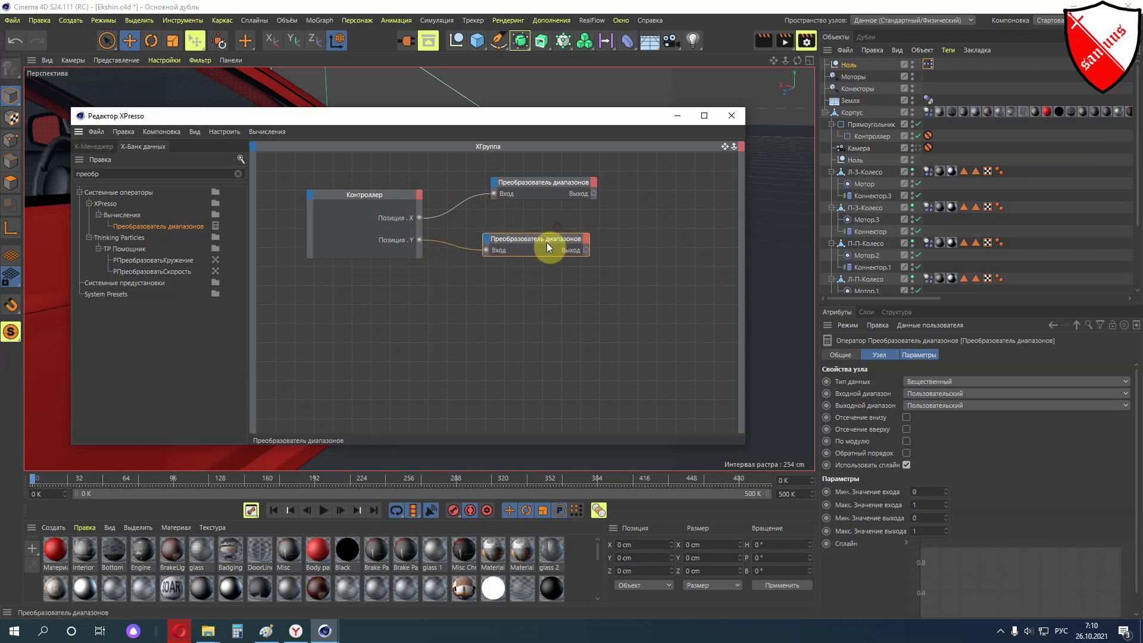
{"action": "left_click_drag", "start_coordinate": [608, 123], "coordinate": [405, 133]}
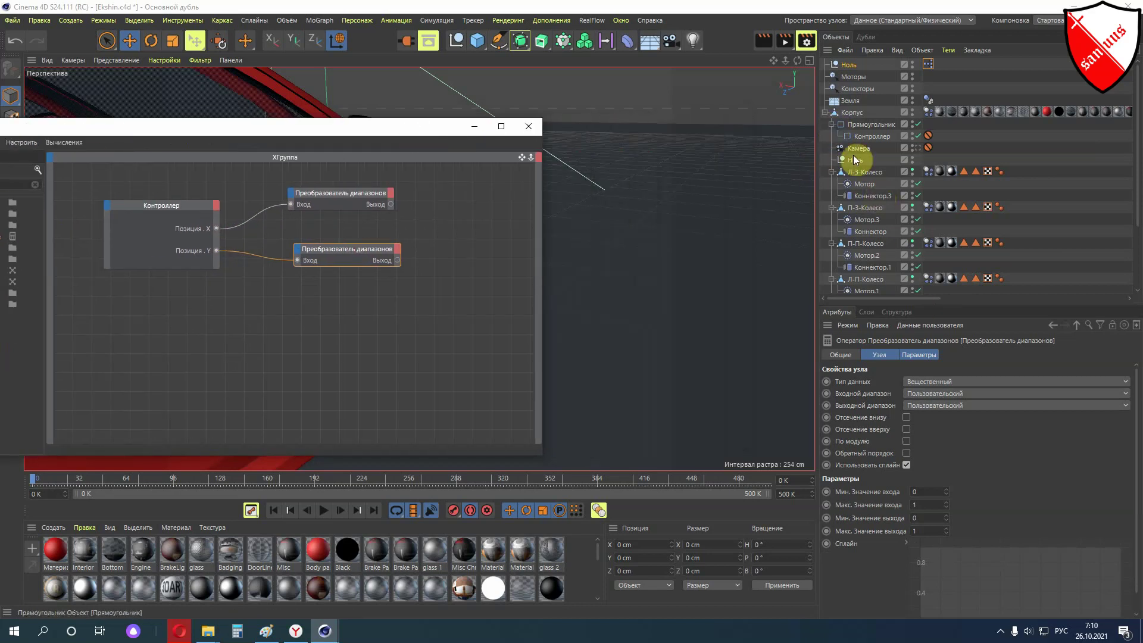
Select both front-wheel connectors, Коннектор.1 and Коннектор.2, in the Object Manager
{"action": "scroll", "coordinate": [857, 178], "scroll_direction": "down", "scroll_amount": 3}
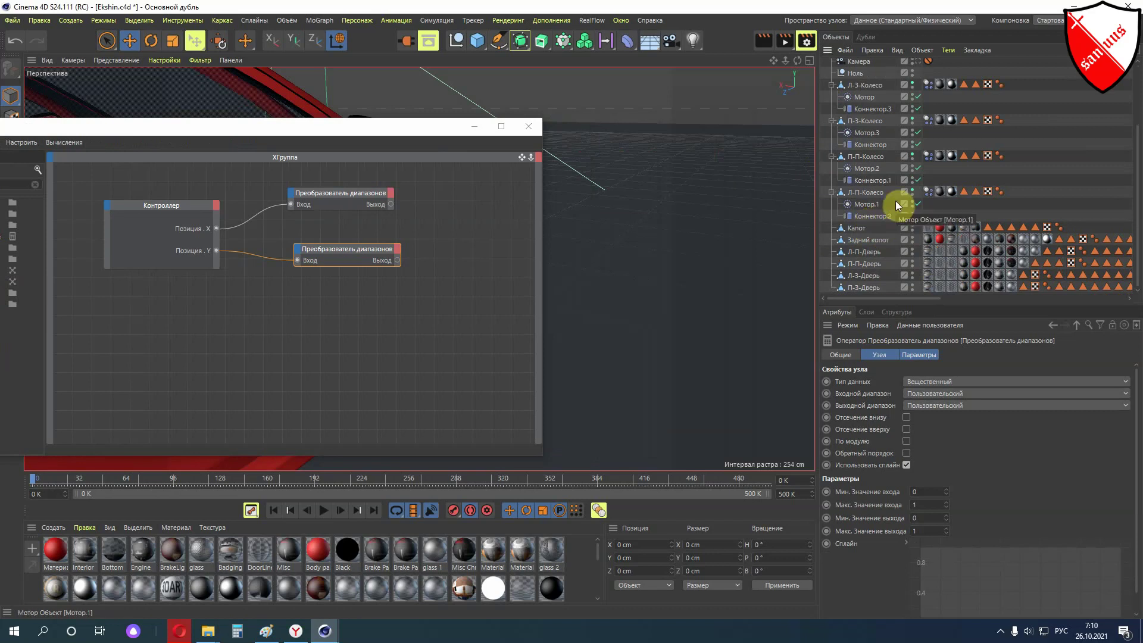
{"action": "left_click", "coordinate": [876, 181]}
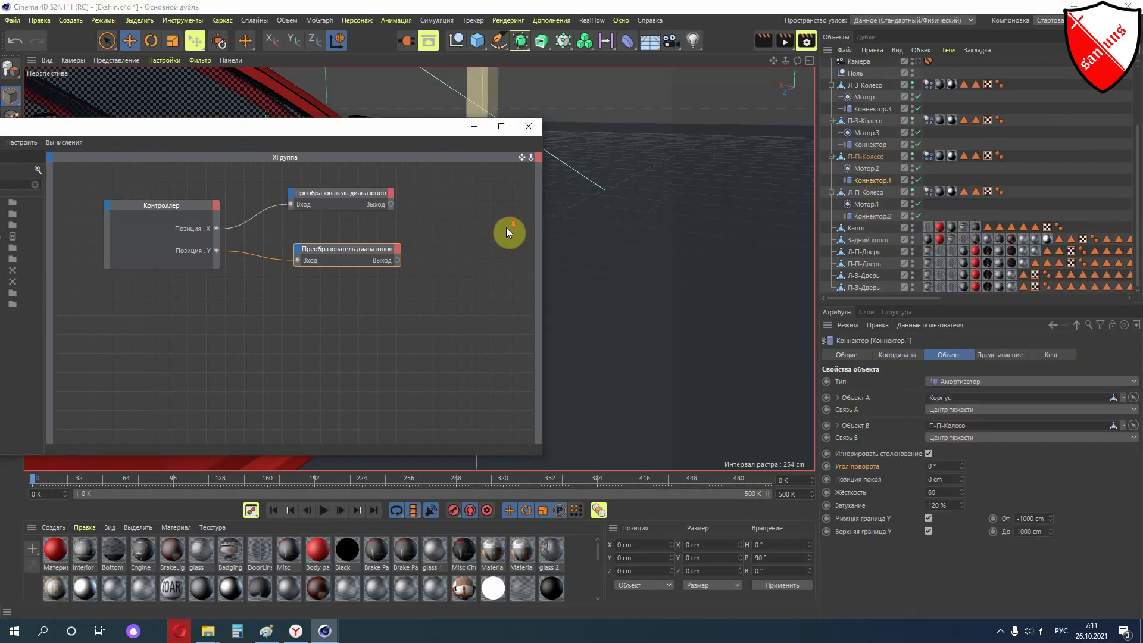
{"action": "scroll", "coordinate": [506, 227], "scroll_direction": "down", "scroll_amount": 1}
{"action": "scroll", "coordinate": [506, 228], "scroll_direction": "down", "scroll_amount": 1}
{"action": "mouse_move", "coordinate": [382, 129]}
{"action": "left_mouse_down"}
{"action": "mouse_move", "coordinate": [380, 294]}
{"action": "mouse_move", "coordinate": [418, 405]}
{"action": "left_mouse_up"}
{"action": "scroll", "coordinate": [497, 262], "scroll_direction": "down", "scroll_amount": 3}
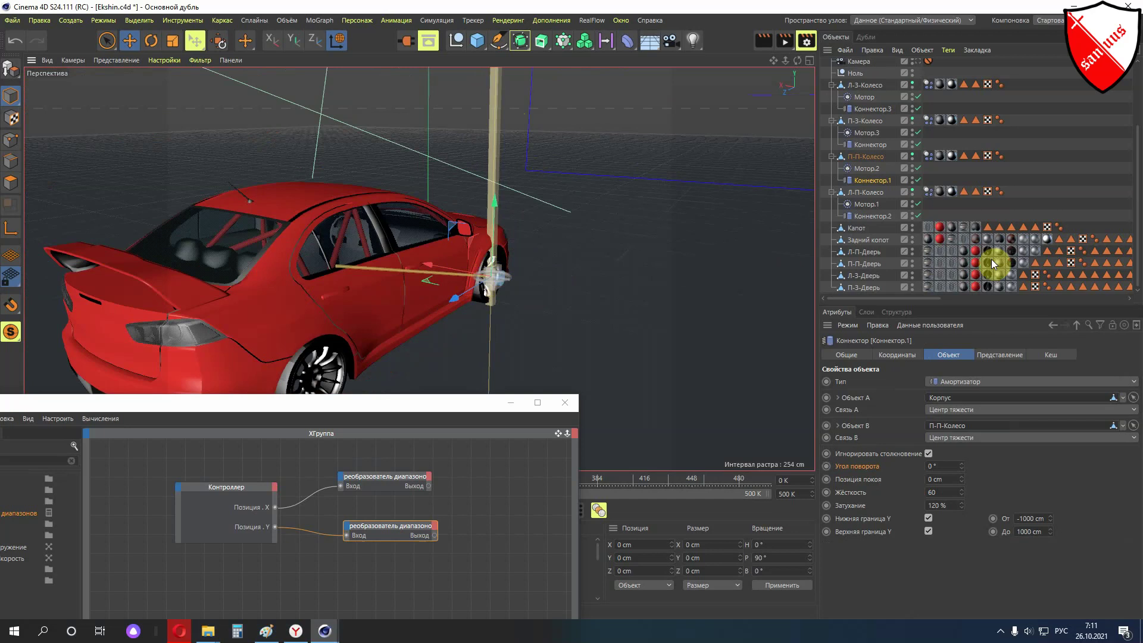
{"action": "left_click", "coordinate": [866, 218]}
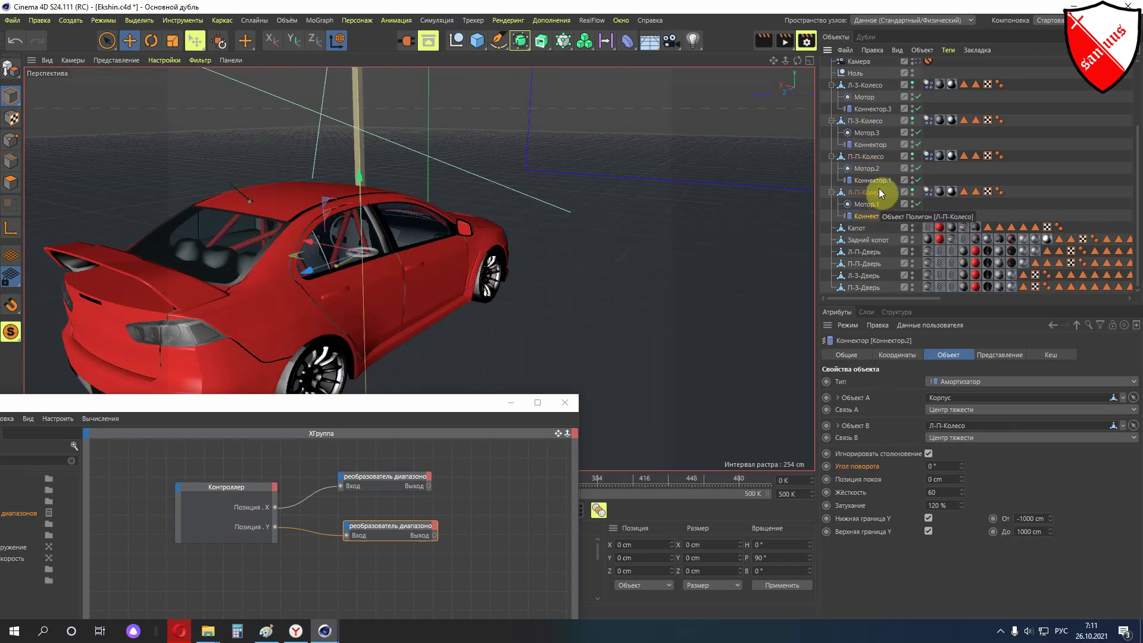
{"action": "left_click", "coordinate": [879, 182]}
{"action": "left_click", "coordinate": [877, 218], "text": "ctrl"}
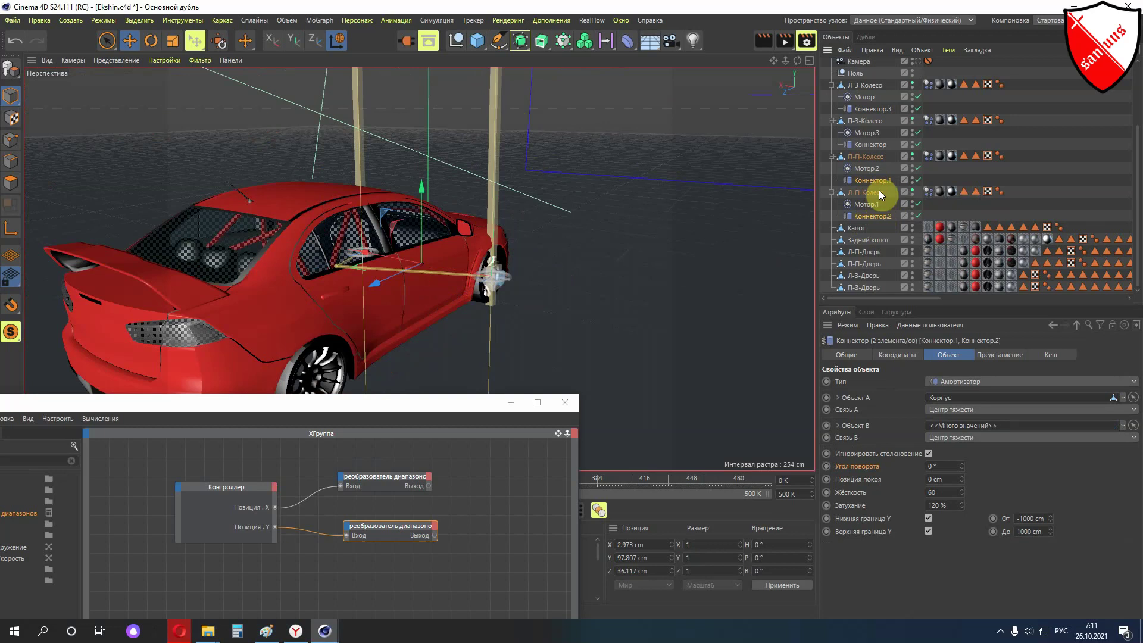
Drop both connectors into the XPresso graph and separate their overlapping nodes
{"action": "left_click_drag", "start_coordinate": [883, 187], "coordinate": [523, 486]}
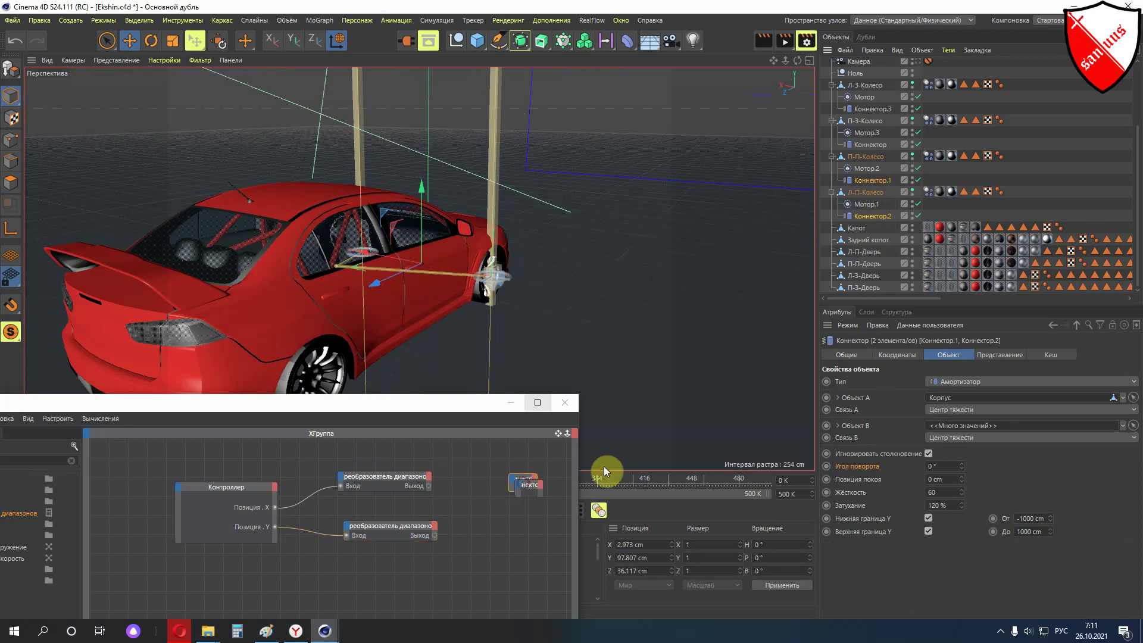
{"action": "left_click_drag", "start_coordinate": [473, 402], "coordinate": [388, 166]}
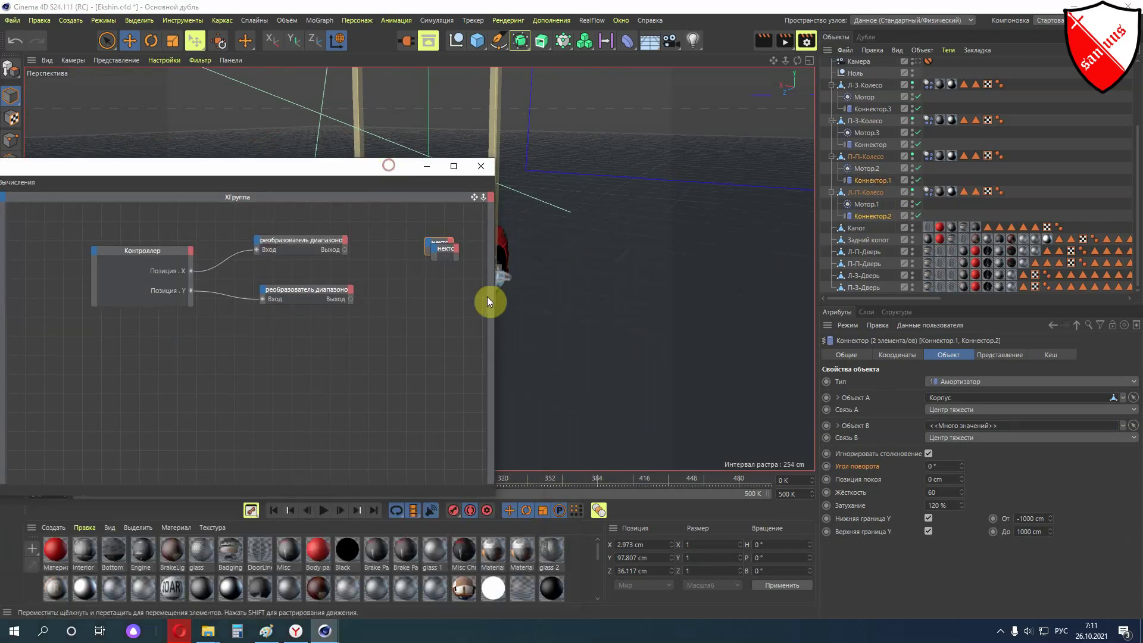
{"action": "left_click_drag", "start_coordinate": [496, 296], "coordinate": [789, 287]}
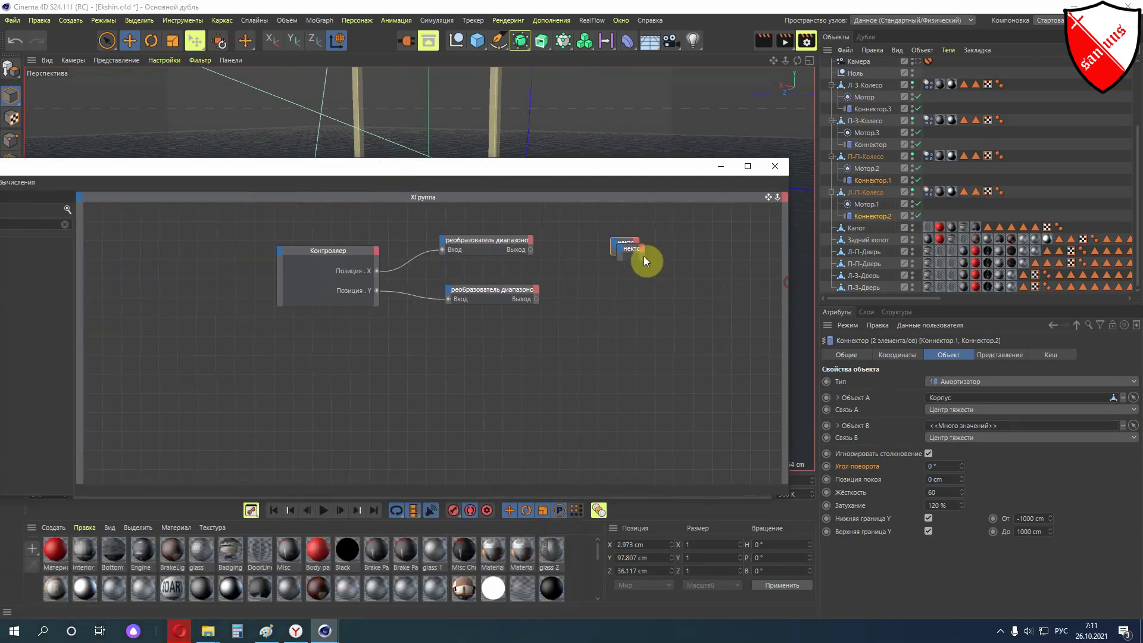
{"action": "mouse_move", "coordinate": [630, 250]}
{"action": "left_mouse_down"}
{"action": "mouse_move", "coordinate": [638, 292]}
{"action": "mouse_move", "coordinate": [733, 291]}
{"action": "left_mouse_up"}
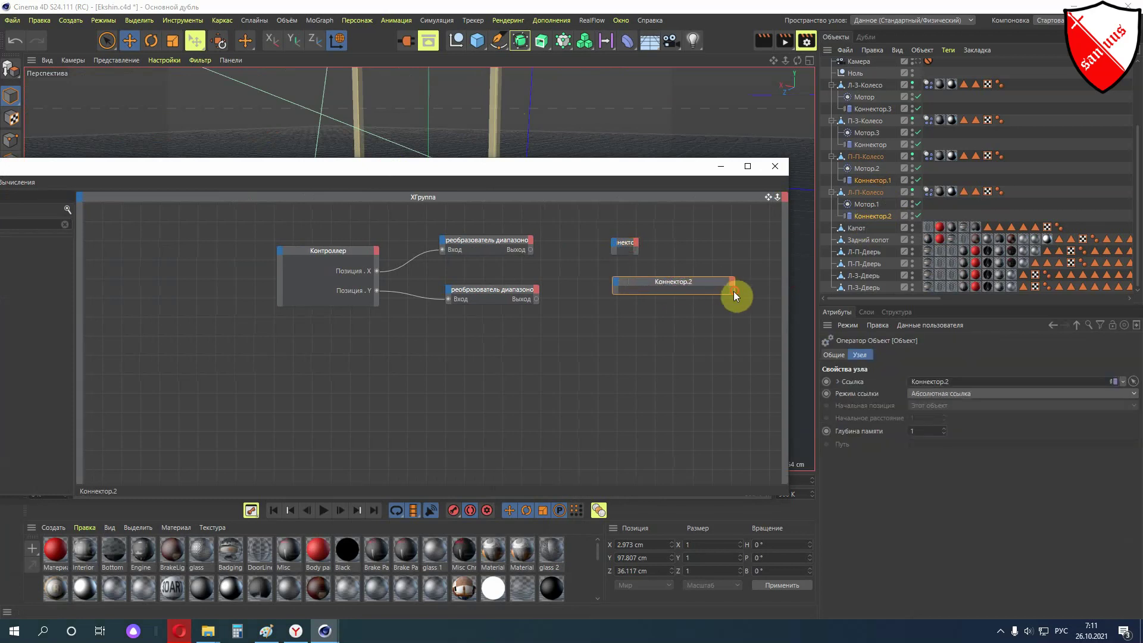
{"action": "left_click", "coordinate": [878, 181]}
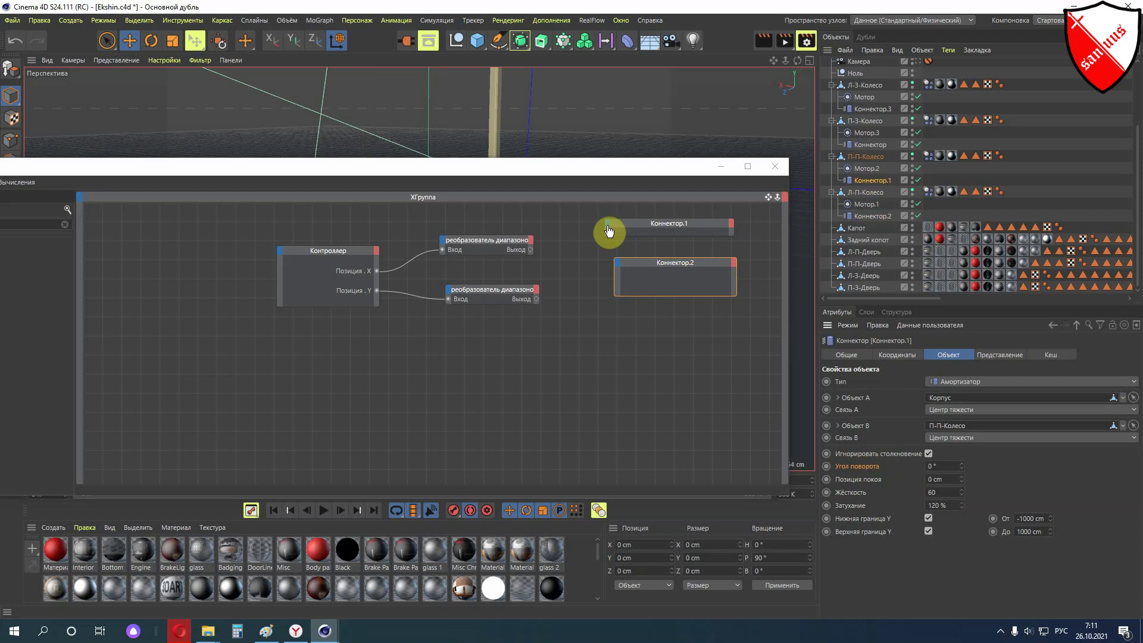
Add an Угол поворота input port to the Коннектор.1 and Коннектор.2 nodes
{"action": "left_click_drag", "start_coordinate": [609, 231], "coordinate": [608, 230]}
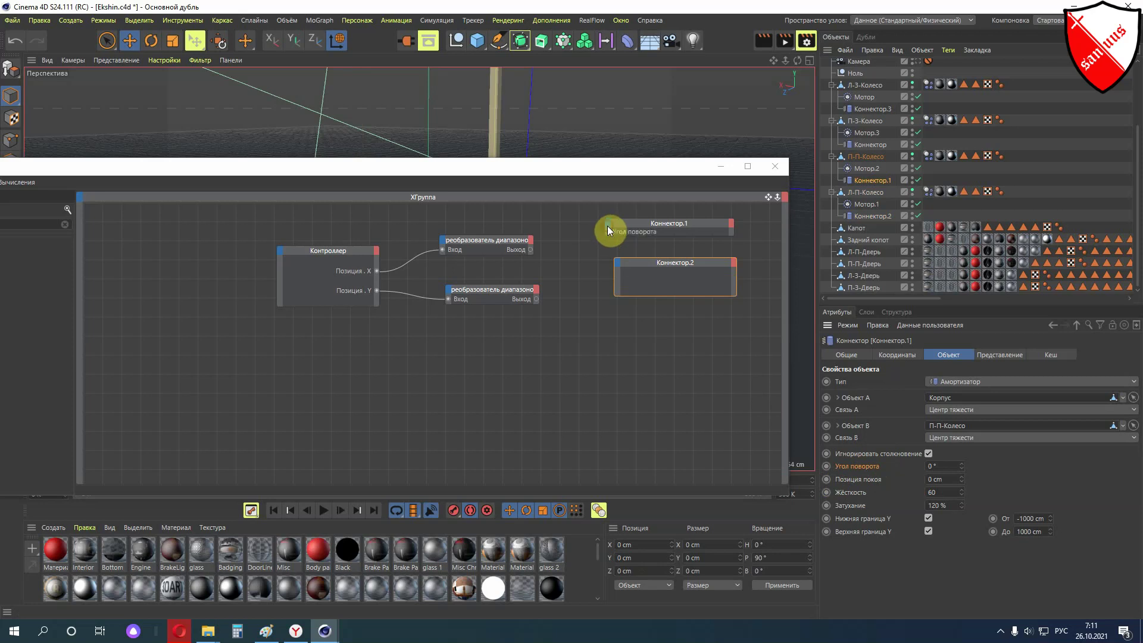
{"action": "left_click", "coordinate": [876, 217]}
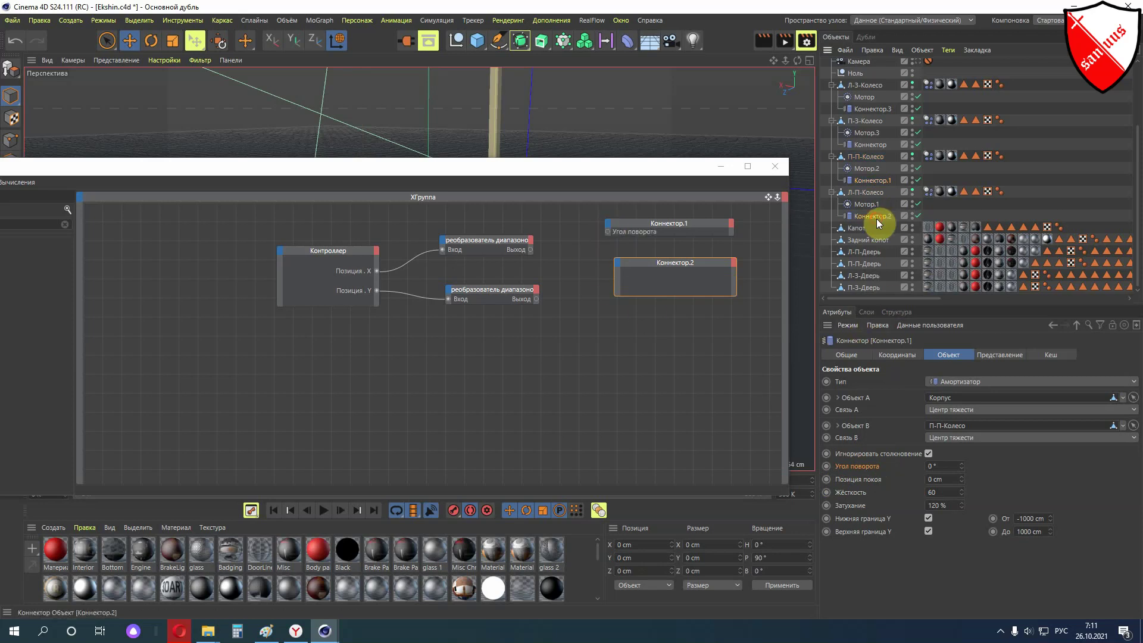
{"action": "left_click", "coordinate": [852, 470]}
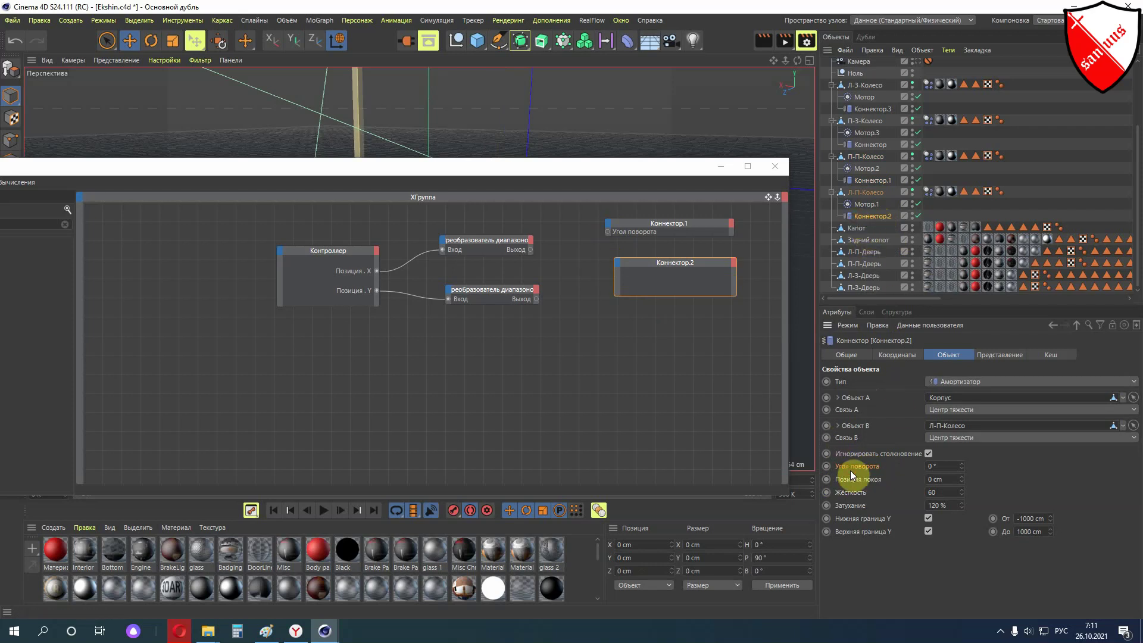
{"action": "left_click_drag", "start_coordinate": [856, 467], "coordinate": [616, 264]}
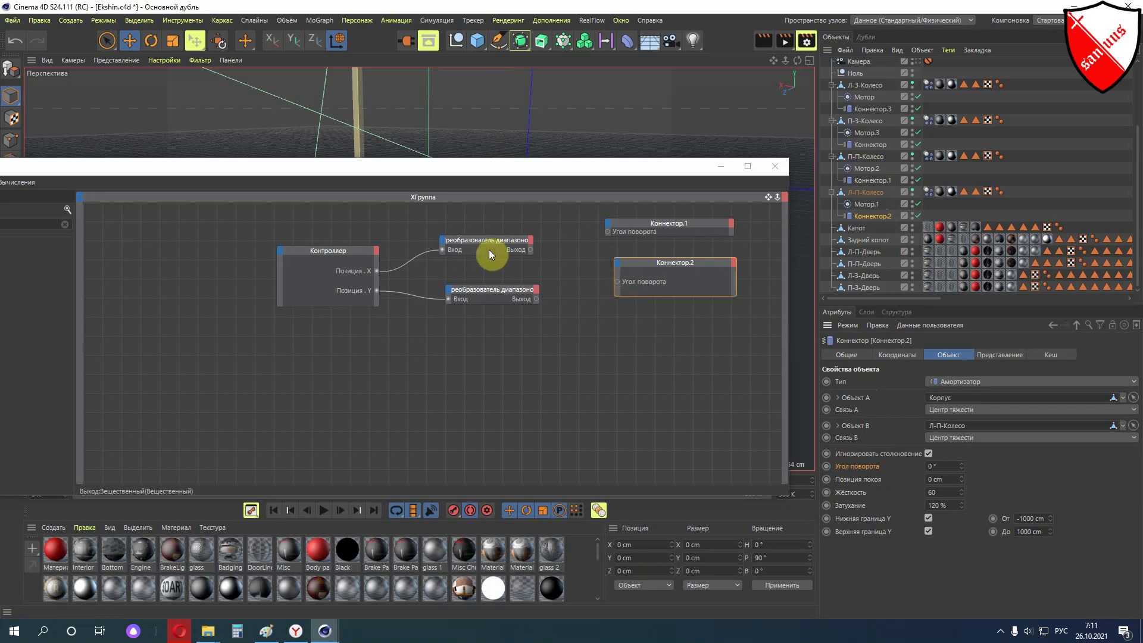
Wire the upper range mapper's output into Коннектор.1's Угол поворота
{"action": "left_click_drag", "start_coordinate": [490, 241], "coordinate": [491, 231]}
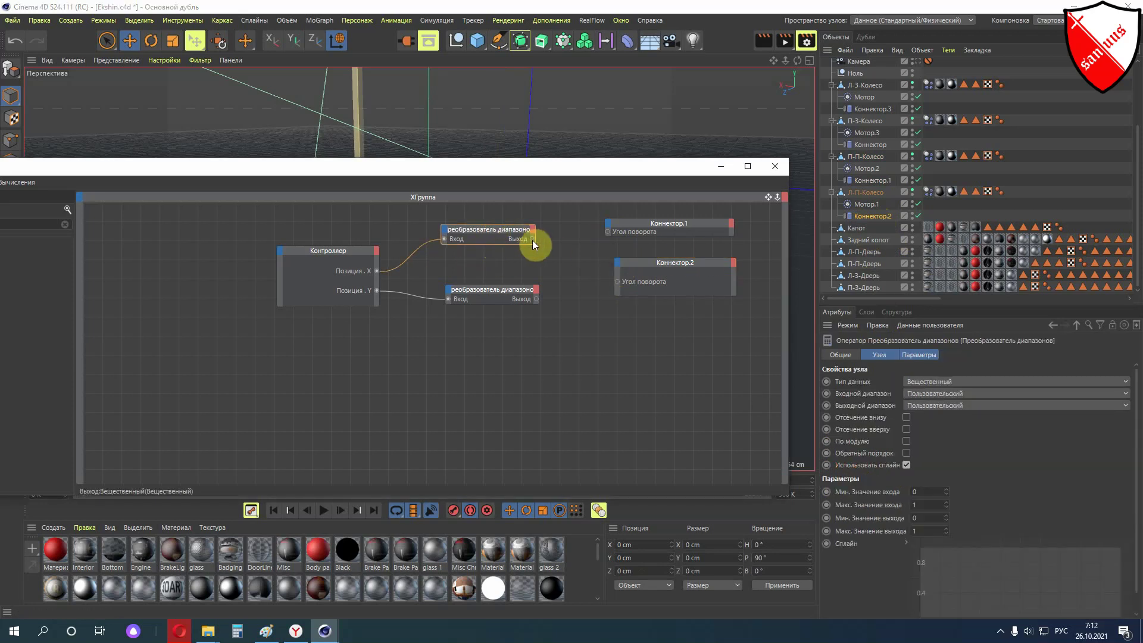
{"action": "left_click_drag", "start_coordinate": [534, 239], "coordinate": [607, 232]}
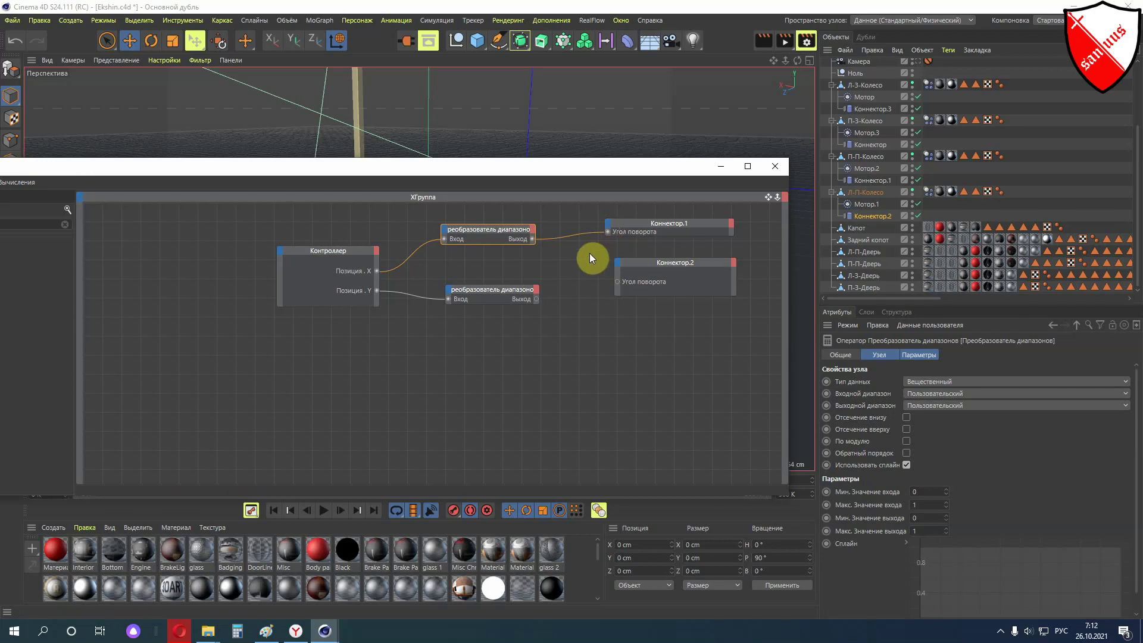
{"action": "left_click_drag", "start_coordinate": [653, 264], "coordinate": [644, 249]}
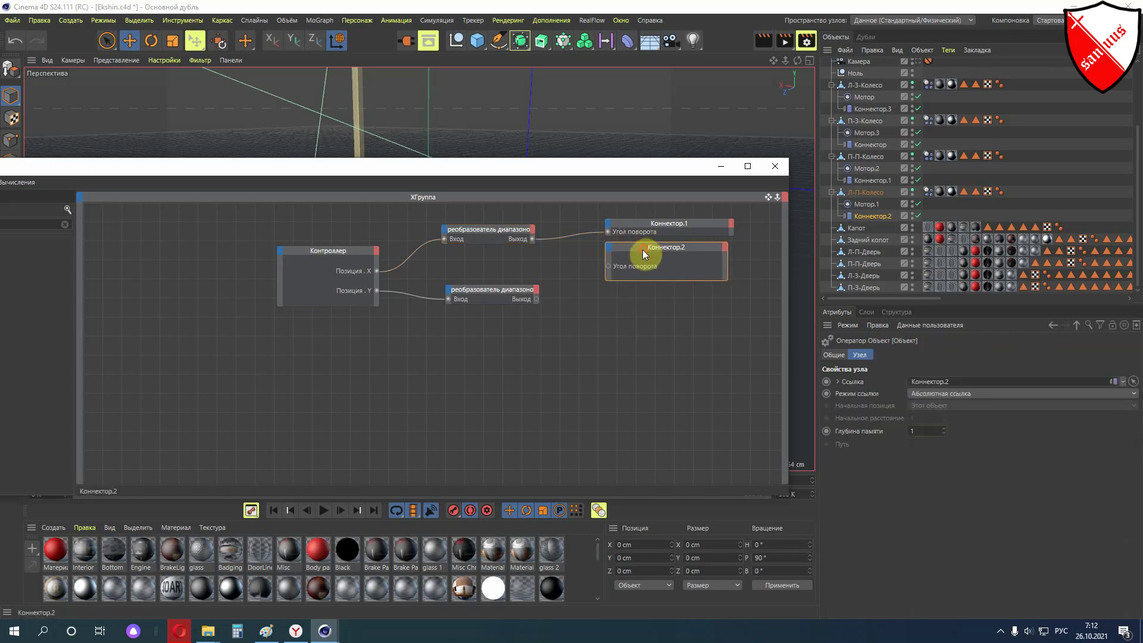
Also wire the upper range mapper's Выход into Коннектор.2's Угол поворота
{"action": "left_click", "coordinate": [533, 241]}
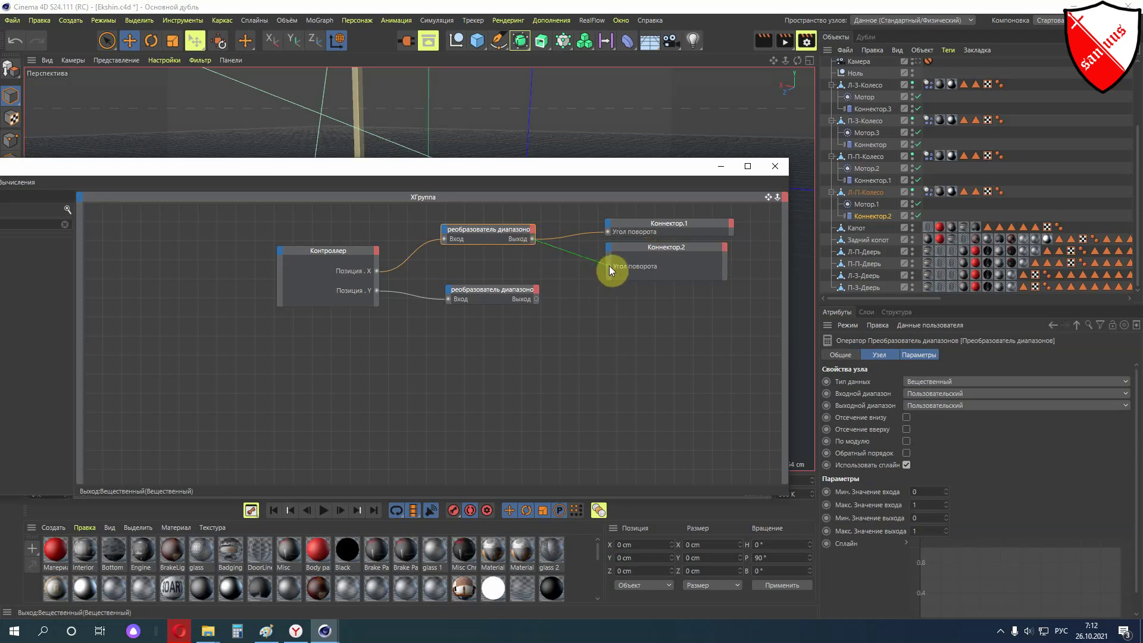
{"action": "left_click_drag", "start_coordinate": [609, 266], "coordinate": [610, 266]}
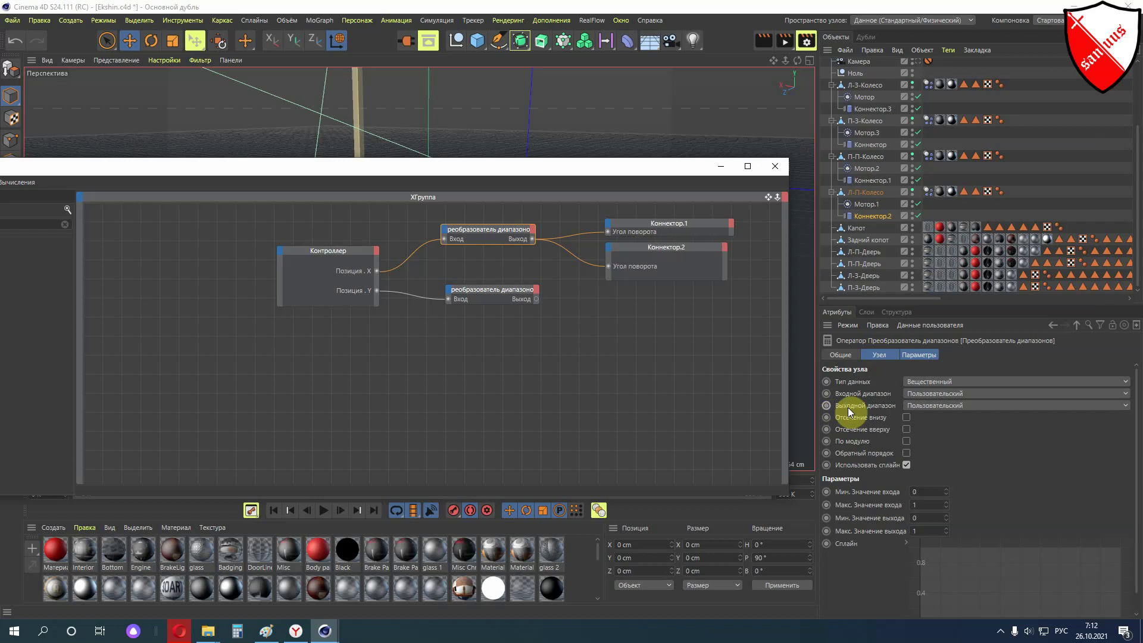
Set the upper range mapper's output to Градусы and its input range to -500…500
{"action": "left_click", "coordinate": [1017, 409]}
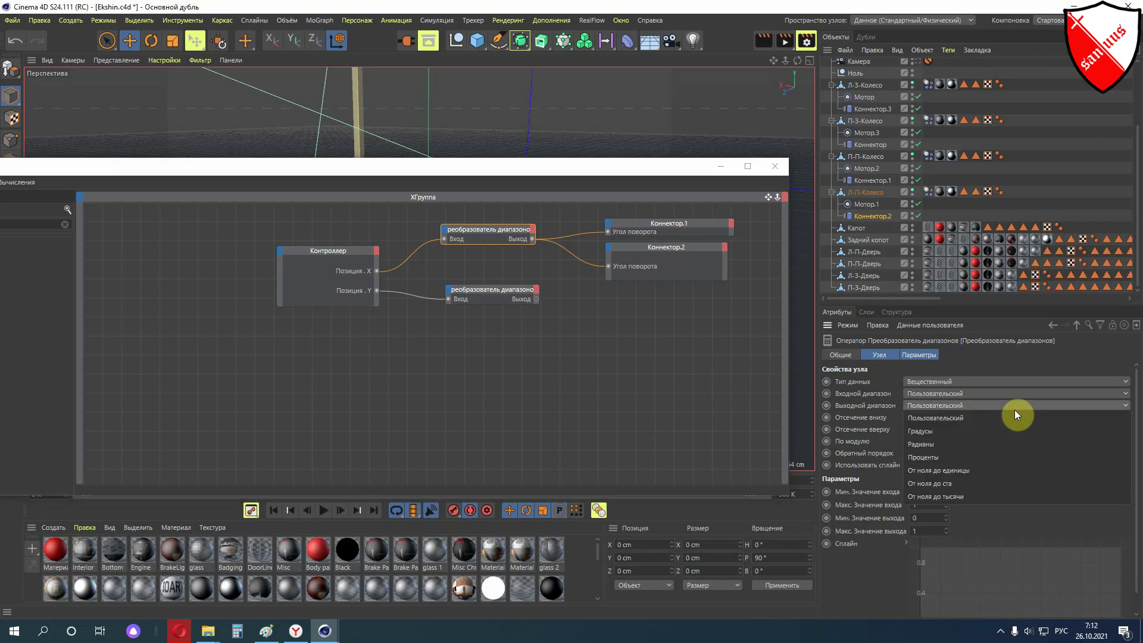
{"action": "left_click", "coordinate": [991, 430]}
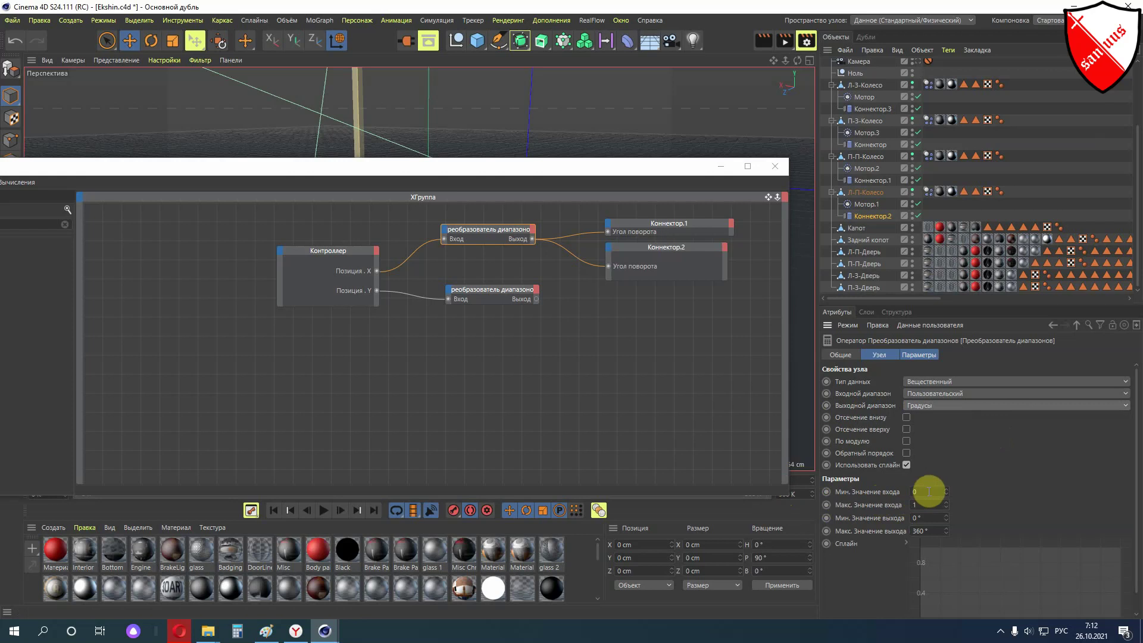
{"action": "left_click", "coordinate": [929, 492]}
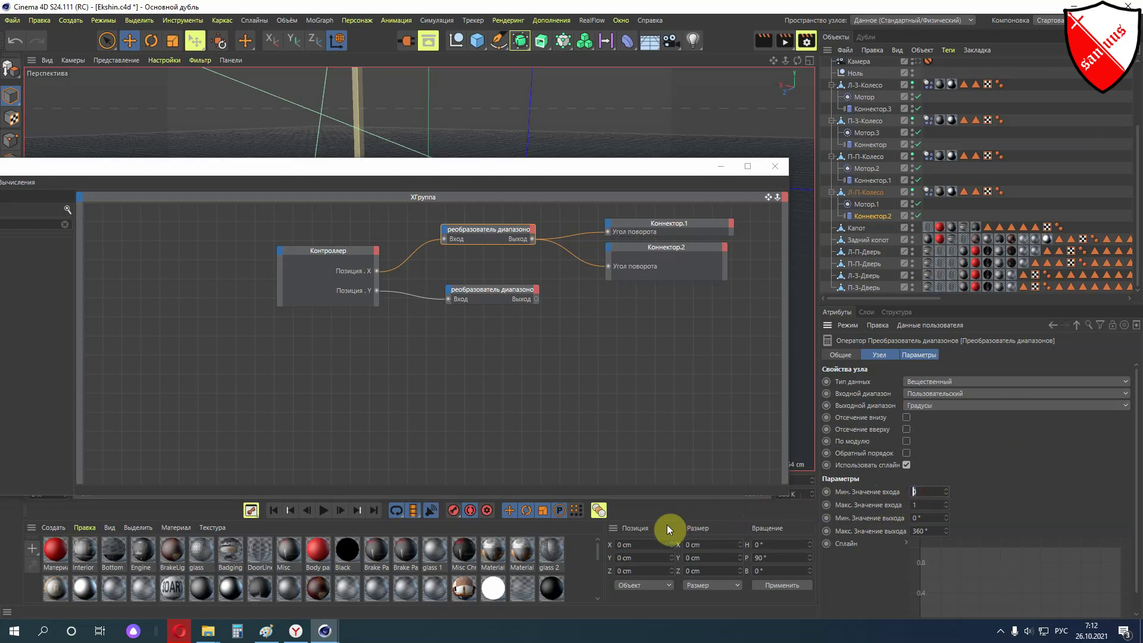
{"action": "type", "text": "-500"}
{"action": "key", "text": "Return"}
{"action": "left_click", "coordinate": [928, 492]}
{"action": "key", "text": "Return"}
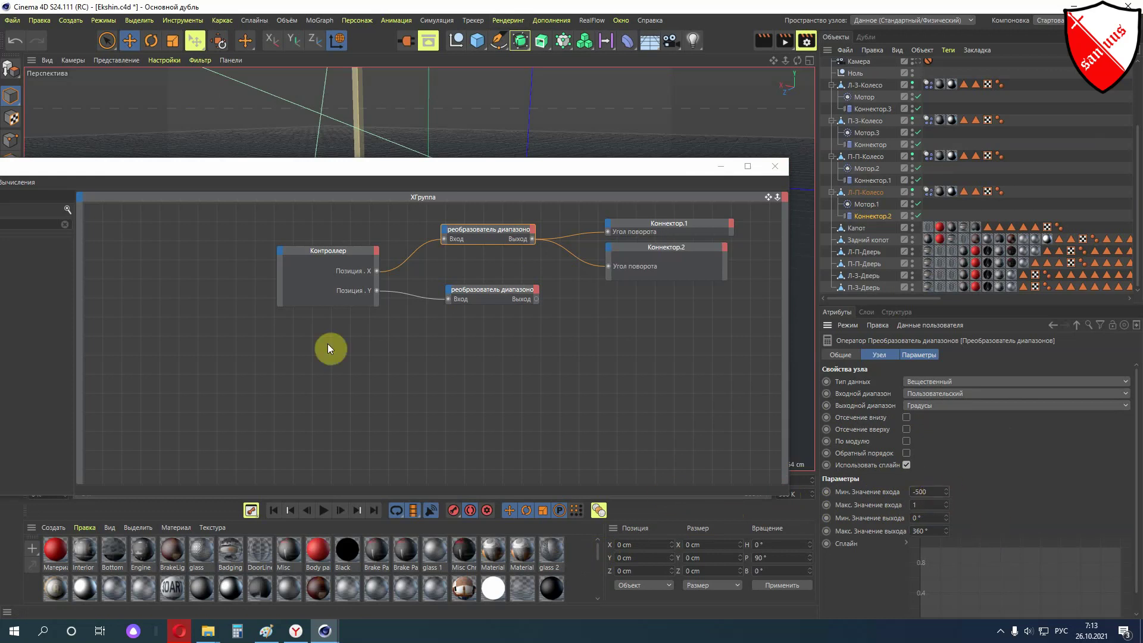
{"action": "left_click", "coordinate": [928, 507]}
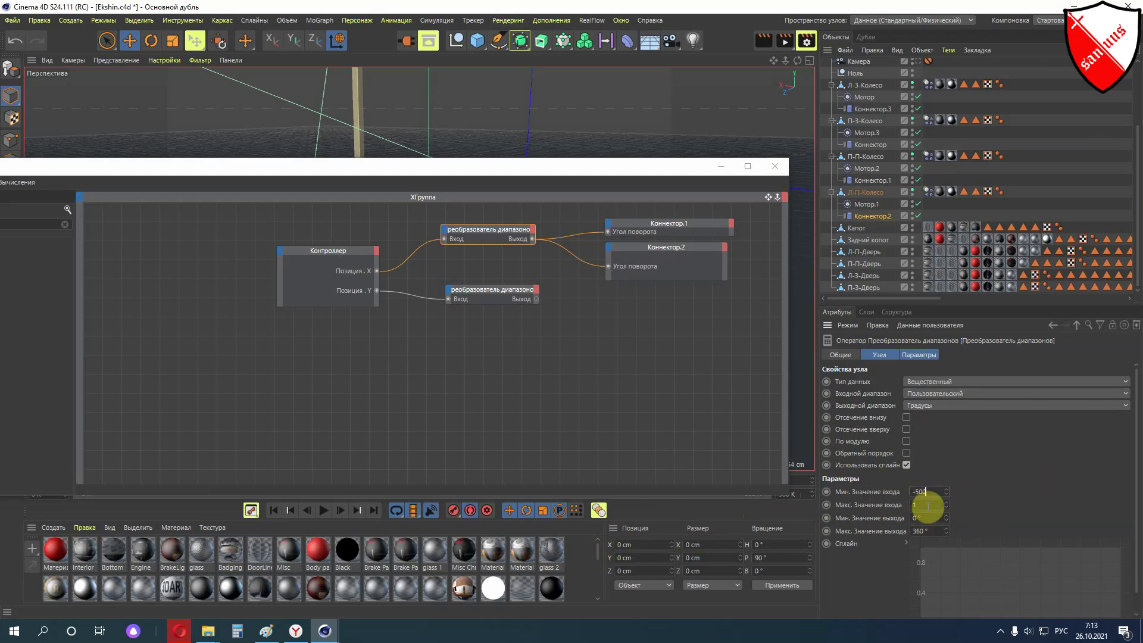
{"action": "key", "text": "Return"}
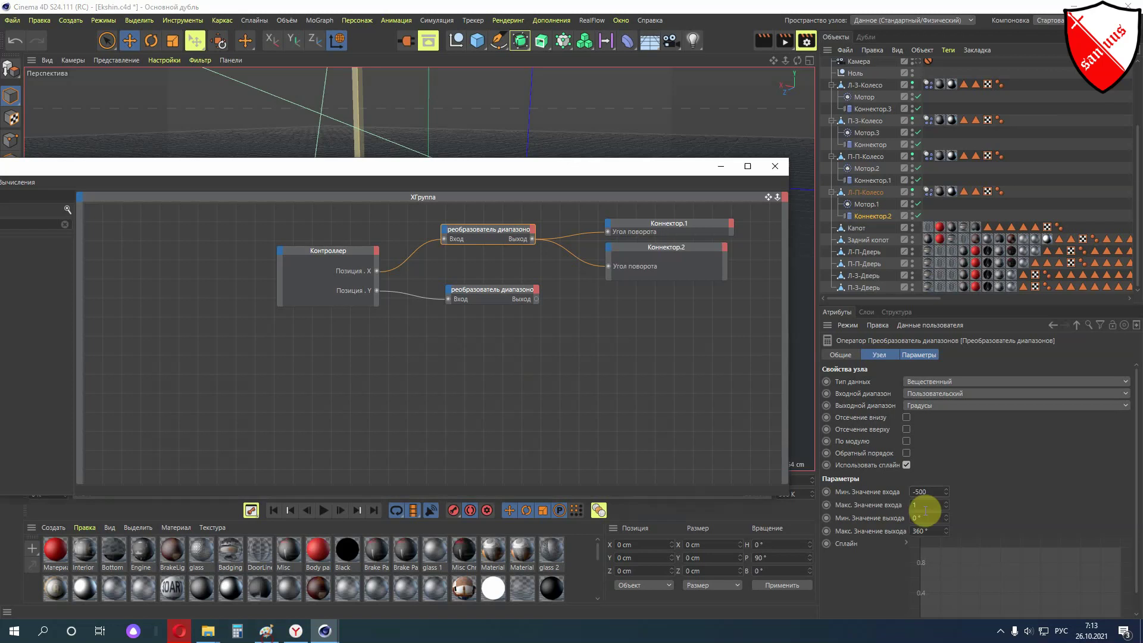
{"action": "double_click", "coordinate": [926, 511]}
{"action": "type", "text": "500"}
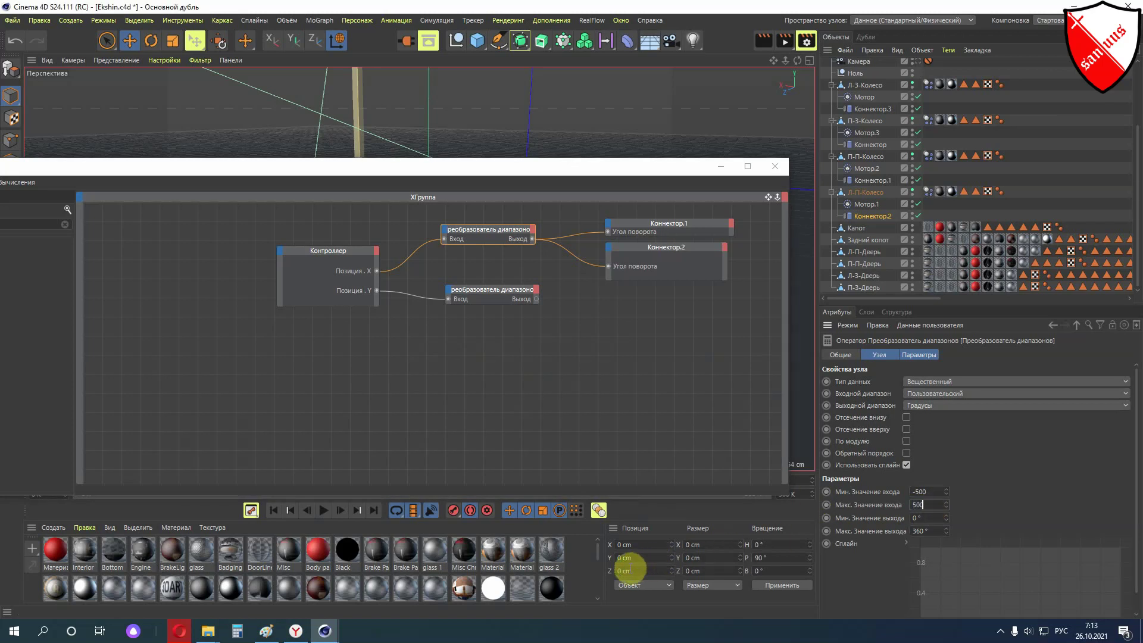
Set the upper range mapper's output range to -30° through 30°
{"action": "double_click", "coordinate": [930, 519]}
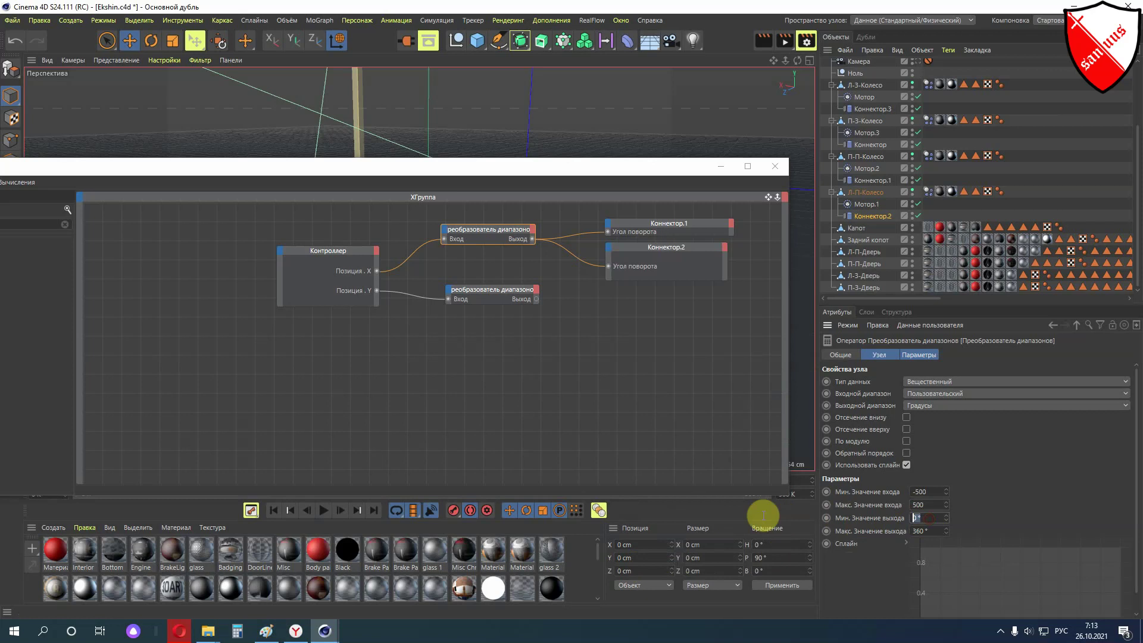
{"action": "type", "text": "-30"}
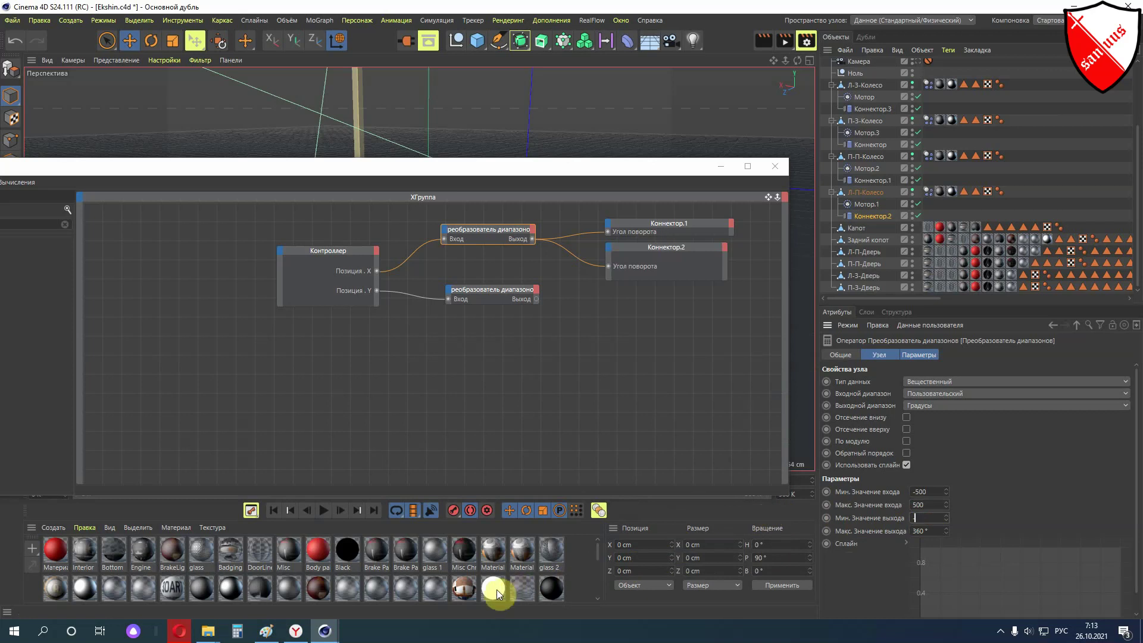
{"action": "double_click", "coordinate": [925, 531]}
{"action": "type", "text": "30"}
Select Мотор, Мотор.3, Мотор.2 and Мотор.1 together and drop them into the XPresso graph
{"action": "scroll", "coordinate": [834, 119], "scroll_direction": "up", "scroll_amount": 3}
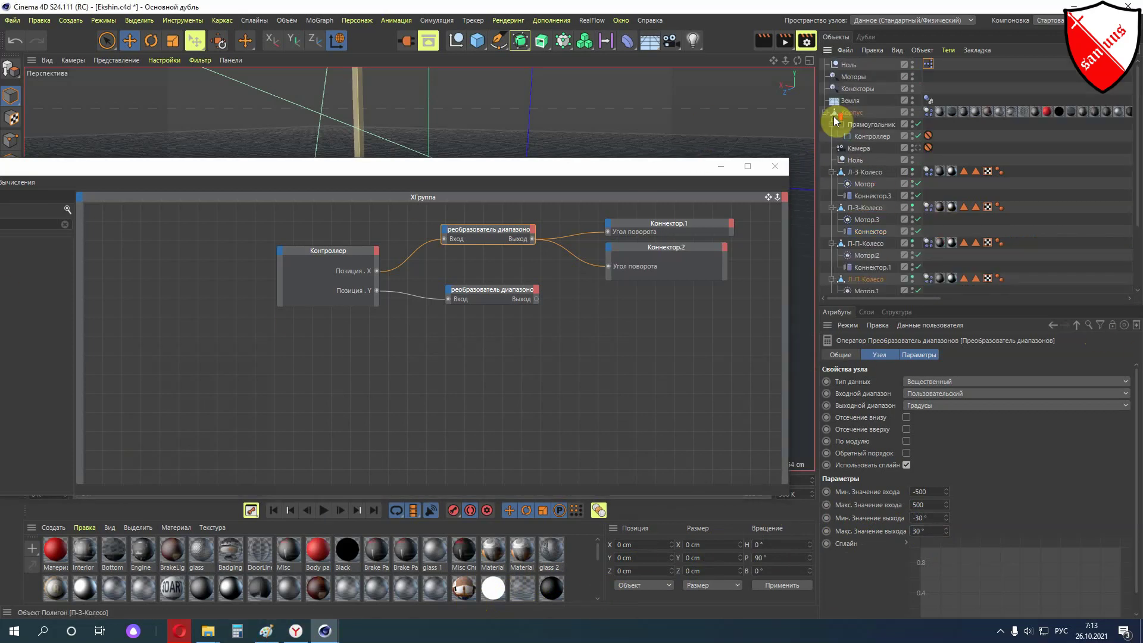
{"action": "left_click", "coordinate": [863, 184]}
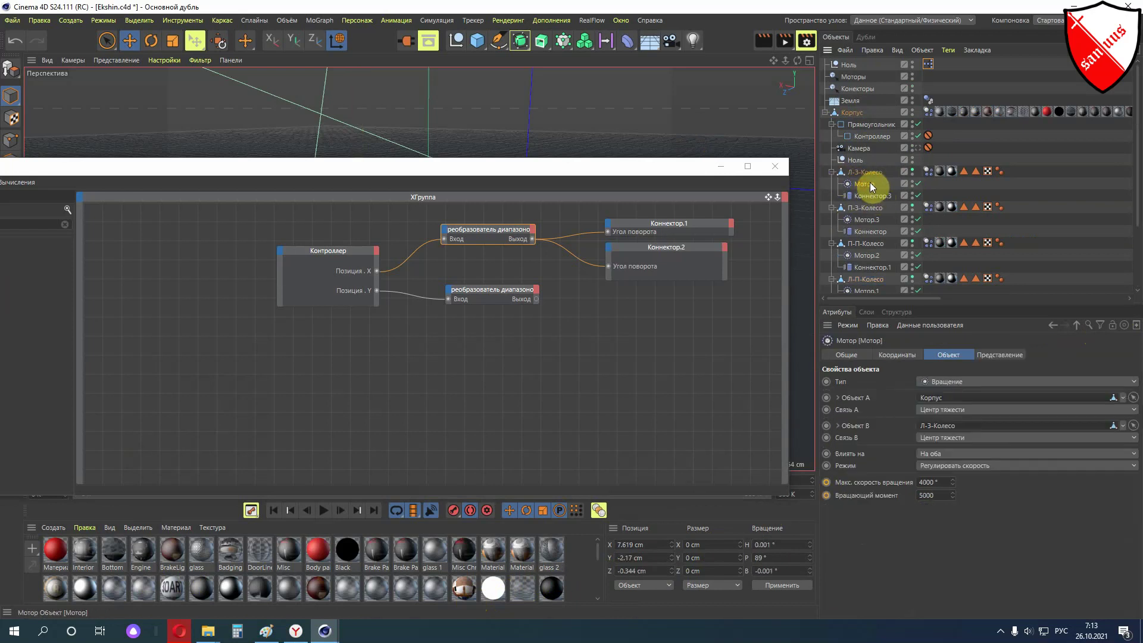
{"action": "left_click", "coordinate": [871, 221], "text": "ctrl"}
{"action": "left_click", "coordinate": [876, 256], "text": "ctrl"}
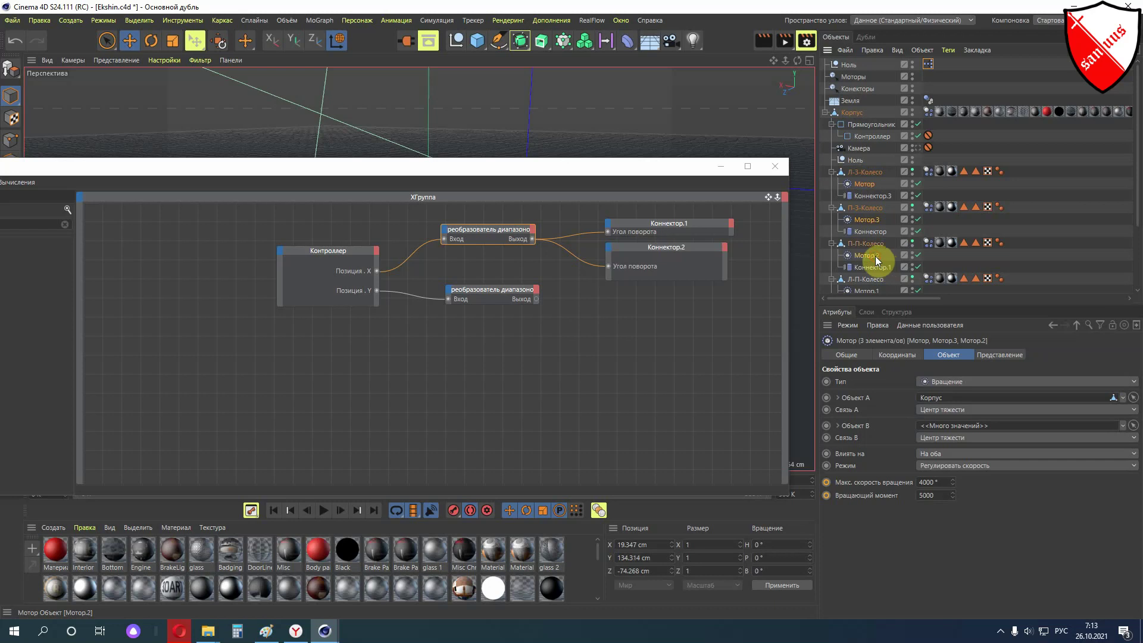
{"action": "scroll", "coordinate": [871, 265], "scroll_direction": "down", "scroll_amount": 3}
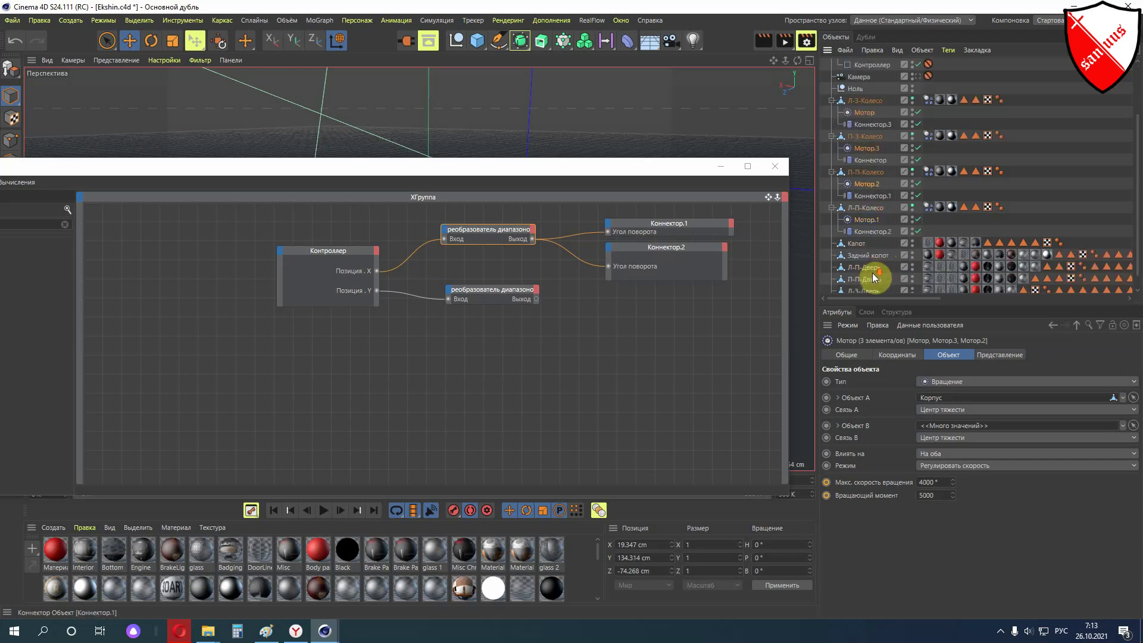
{"action": "left_click", "coordinate": [874, 221], "text": "ctrl"}
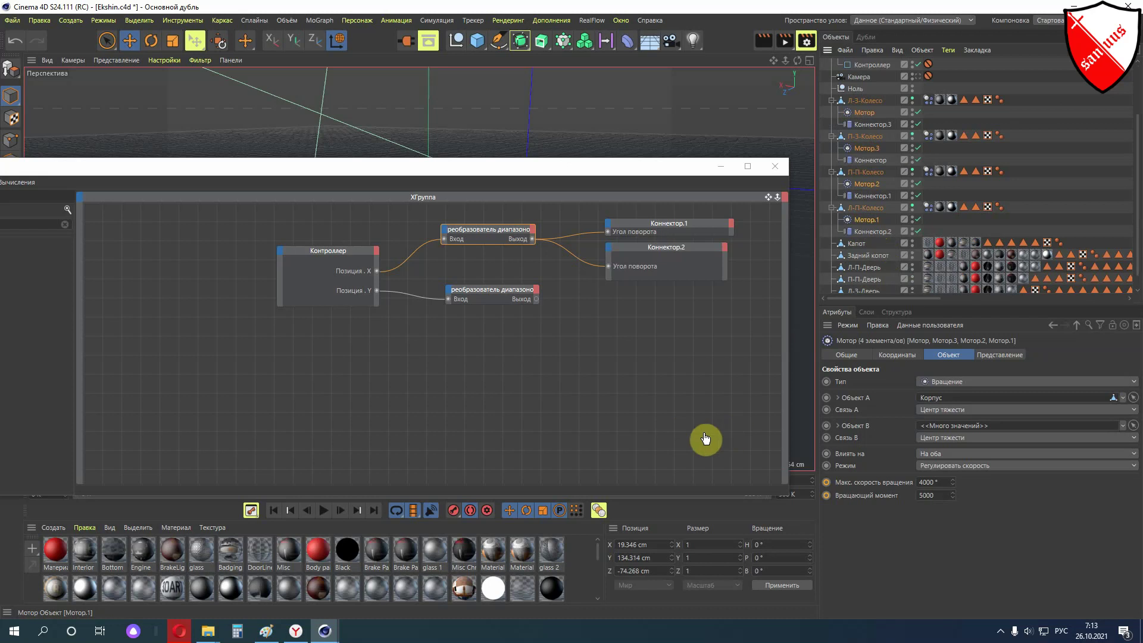
{"action": "left_click_drag", "start_coordinate": [683, 441], "coordinate": [682, 435]}
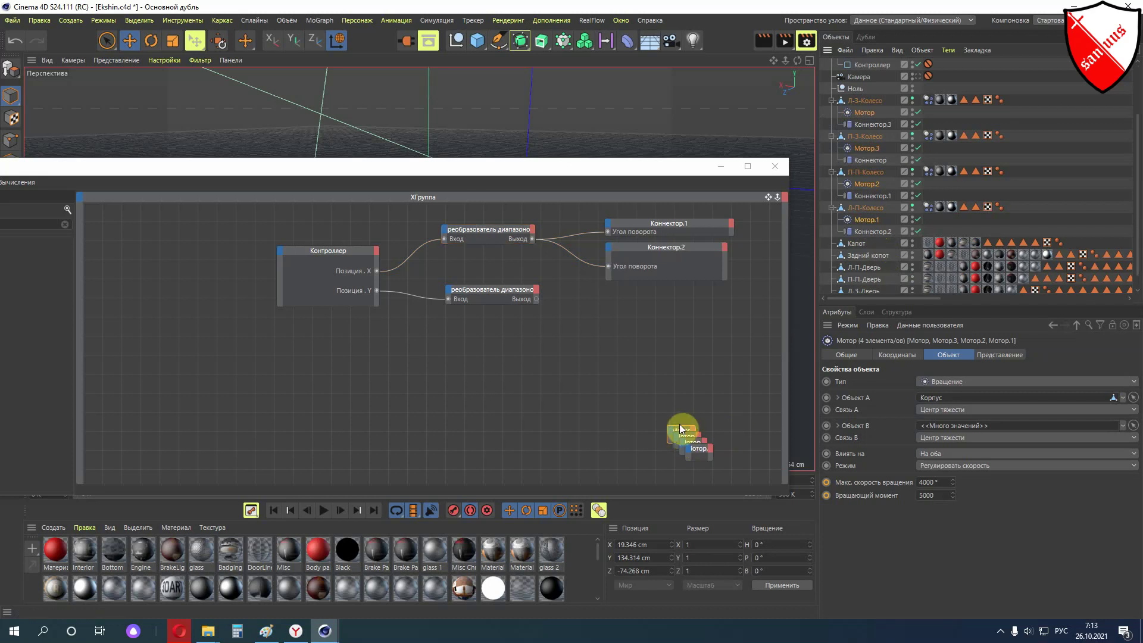
Add a Макс. скорость вращения input to the Мотор and Мотор.1 nodes
{"action": "left_click", "coordinate": [645, 309]}
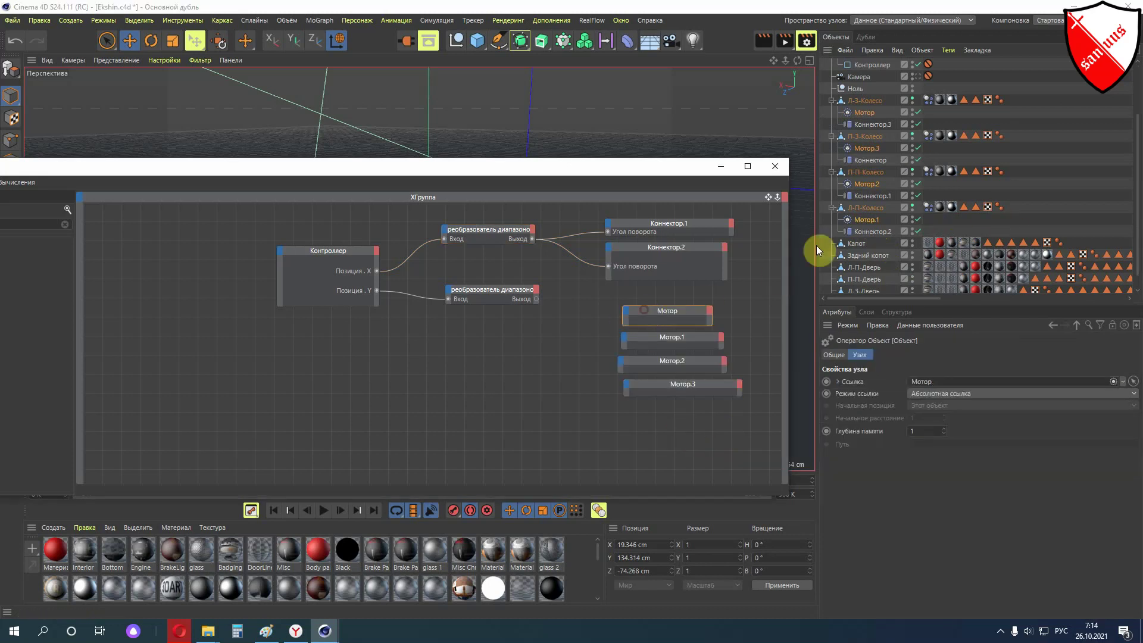
{"action": "scroll", "coordinate": [874, 145], "scroll_direction": "up", "scroll_amount": 2}
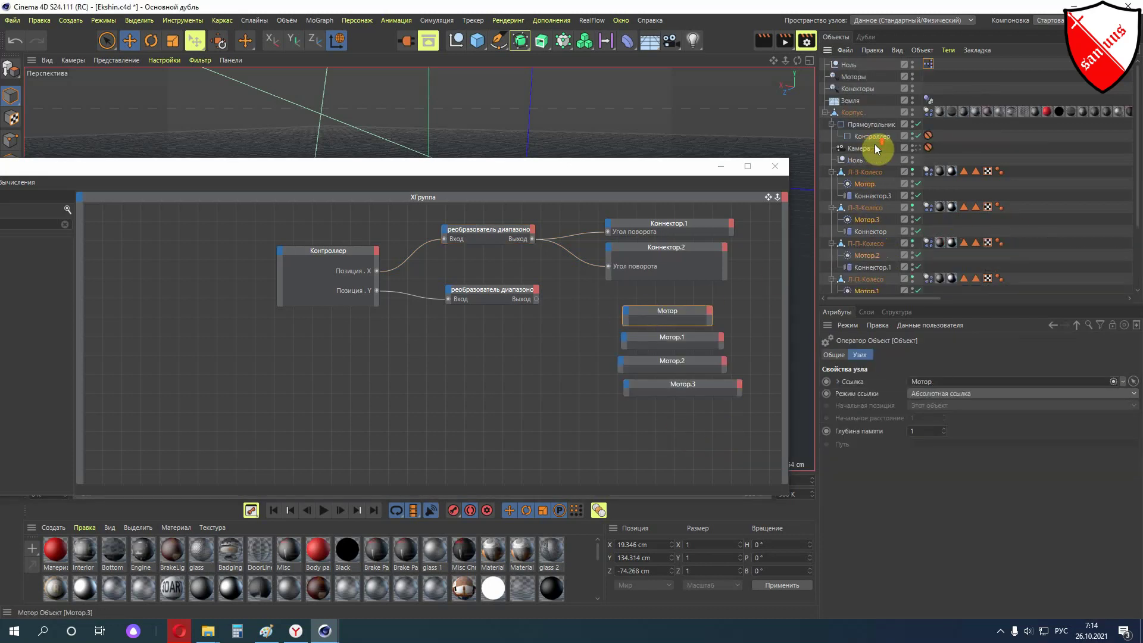
{"action": "left_click", "coordinate": [863, 186]}
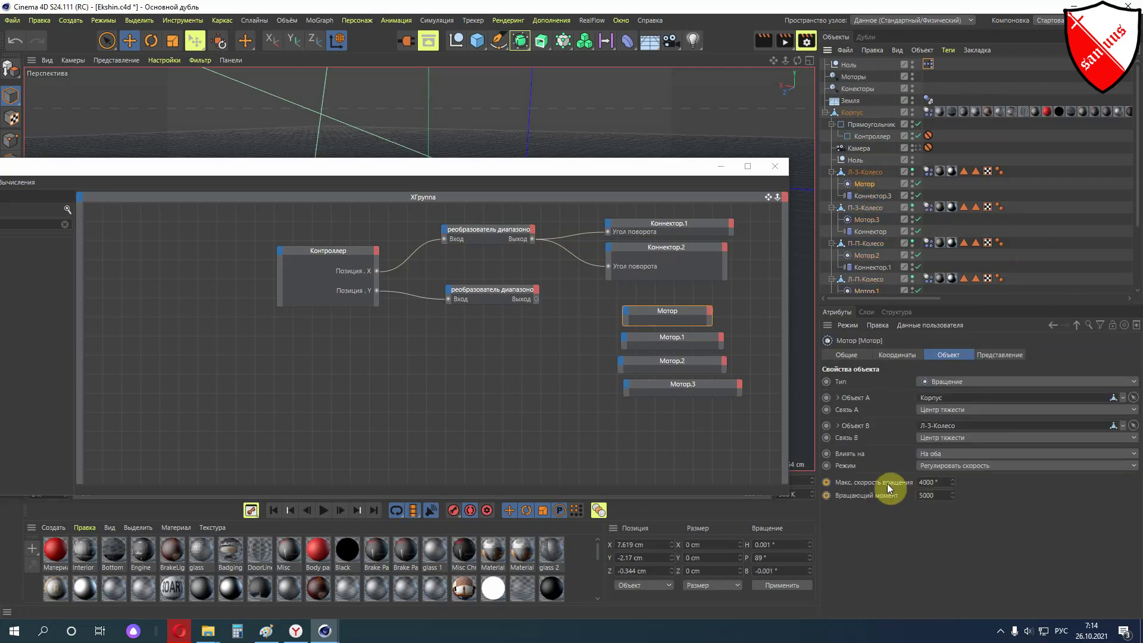
{"action": "left_click_drag", "start_coordinate": [892, 483], "coordinate": [627, 316]}
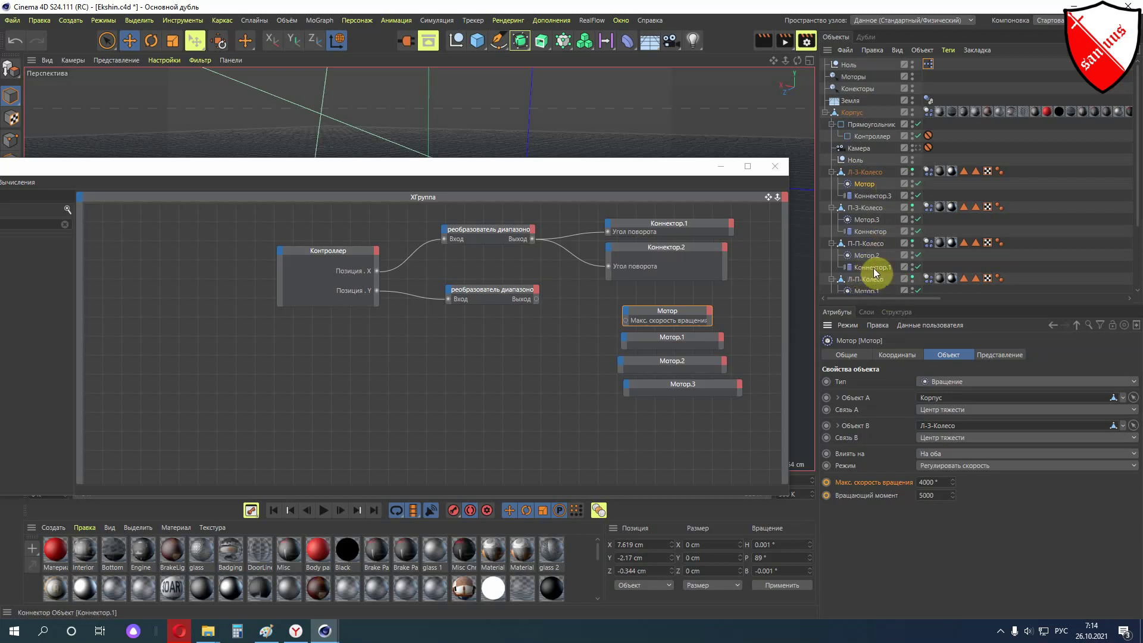
{"action": "scroll", "coordinate": [873, 268], "scroll_direction": "down", "scroll_amount": 3}
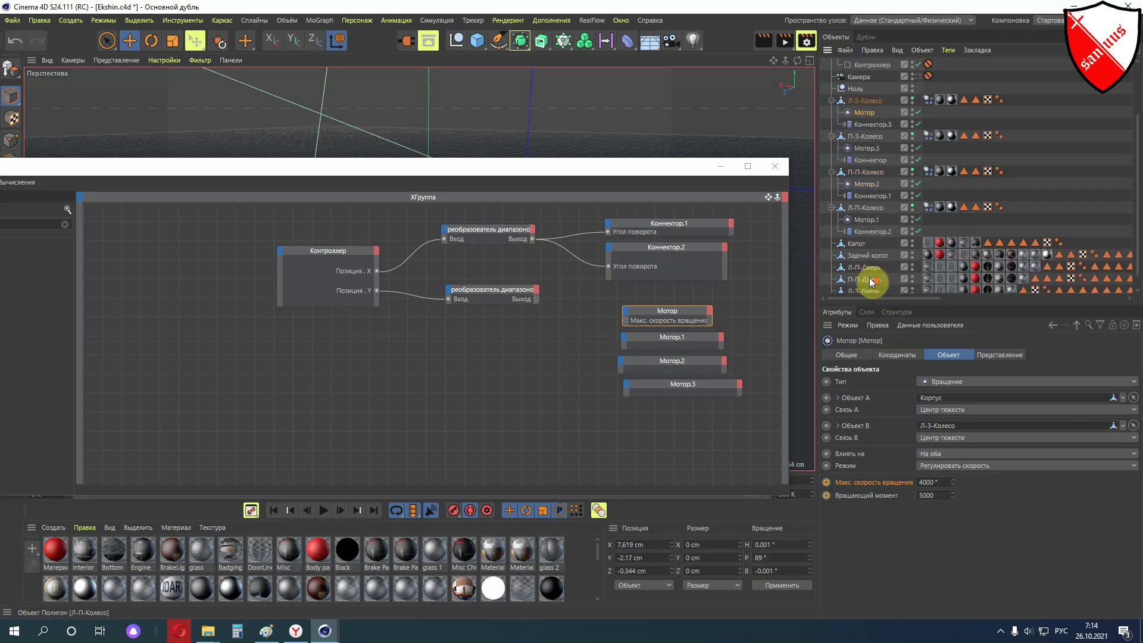
{"action": "left_click", "coordinate": [868, 221]}
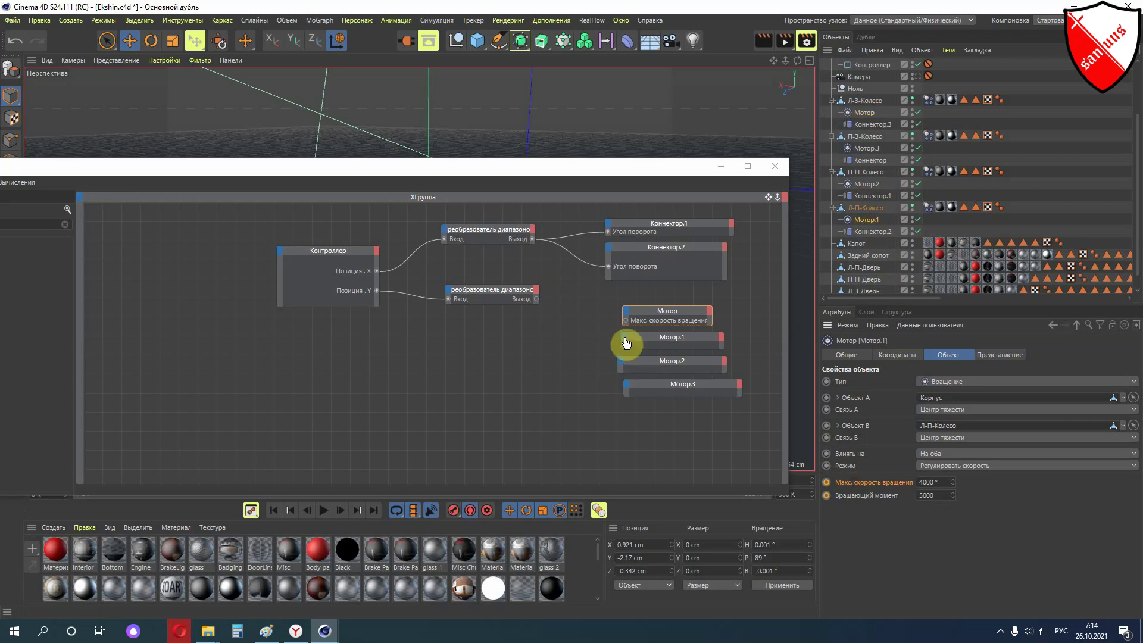
{"action": "left_click_drag", "start_coordinate": [626, 344], "coordinate": [626, 340]}
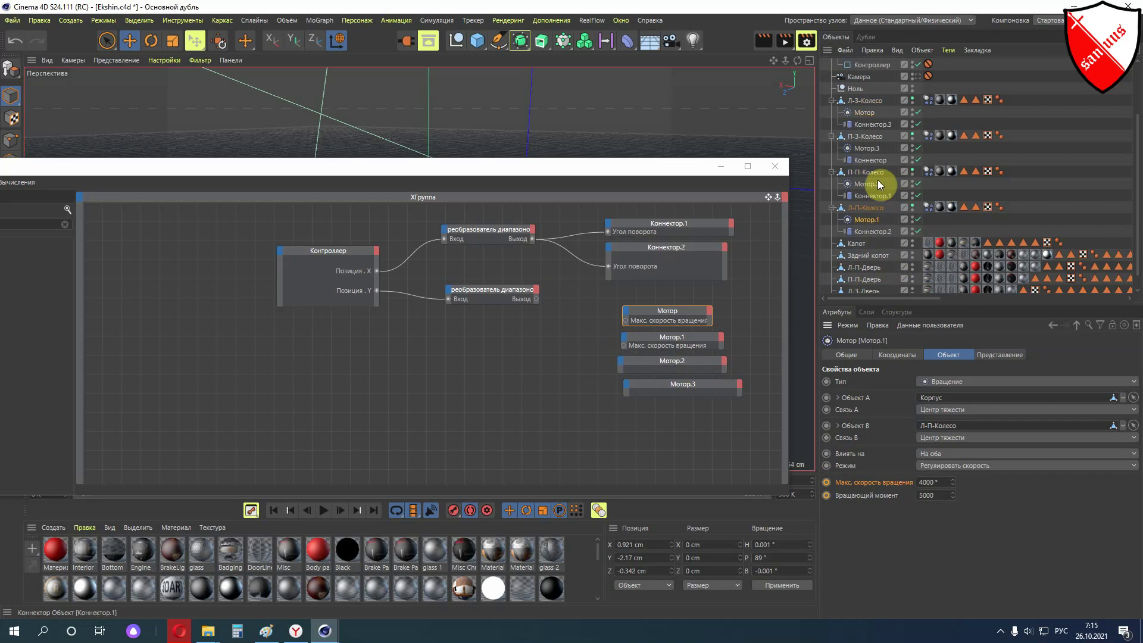
Add a Макс. скорость вращения input to the Мотор.2 and Мотор.3 nodes
{"action": "left_click", "coordinate": [860, 183]}
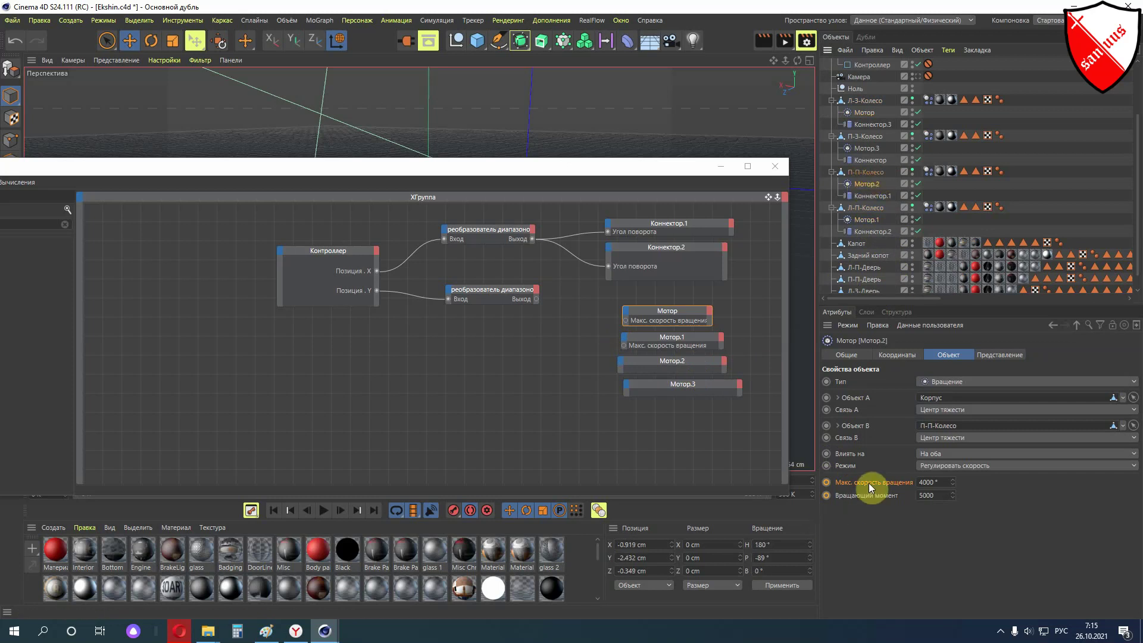
{"action": "left_click_drag", "start_coordinate": [869, 483], "coordinate": [618, 368]}
{"action": "left_click", "coordinate": [863, 148]}
{"action": "left_click_drag", "start_coordinate": [873, 483], "coordinate": [627, 390]}
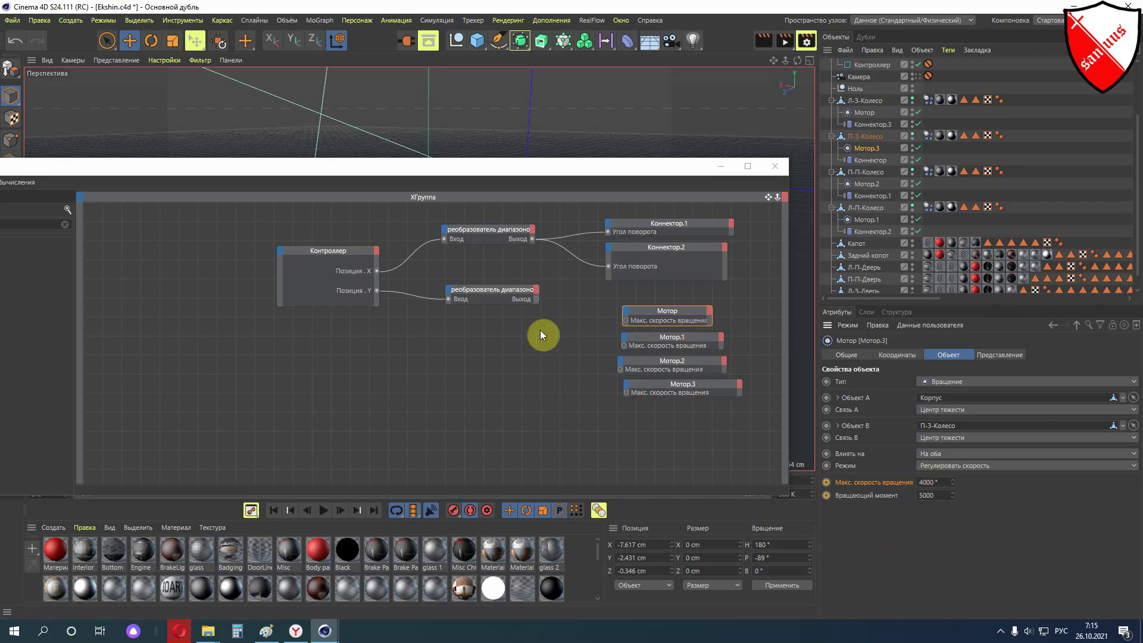
Wire the lower range mapper's Выход into the speed inputs of Мотор through Мотор.3
{"action": "left_click_drag", "start_coordinate": [485, 289], "coordinate": [473, 290]}
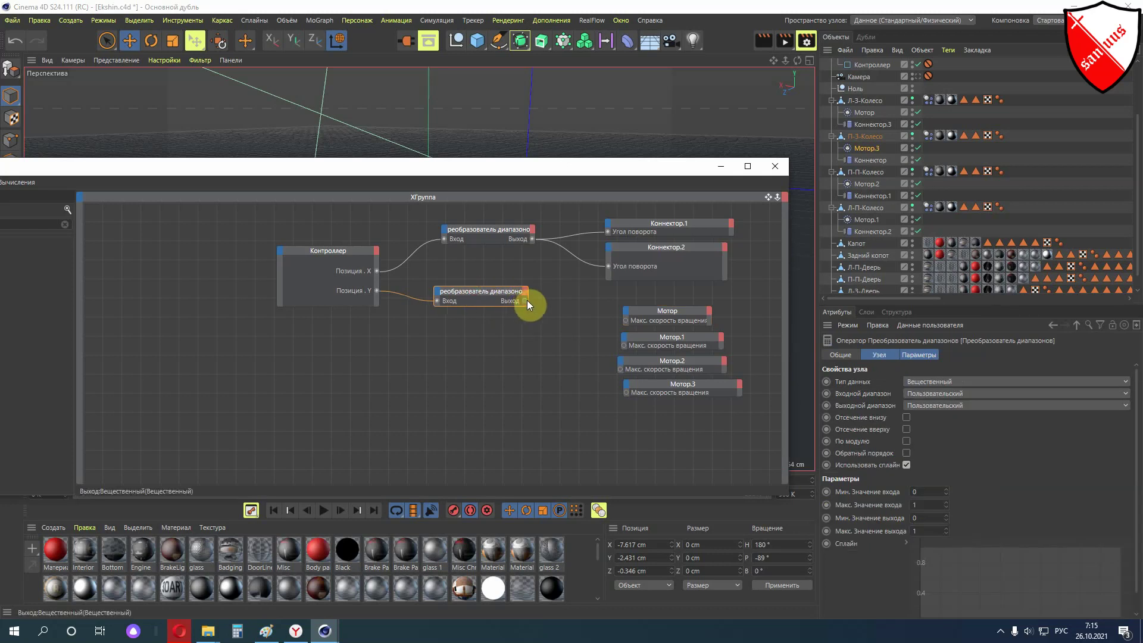
{"action": "left_click_drag", "start_coordinate": [525, 300], "coordinate": [619, 323]}
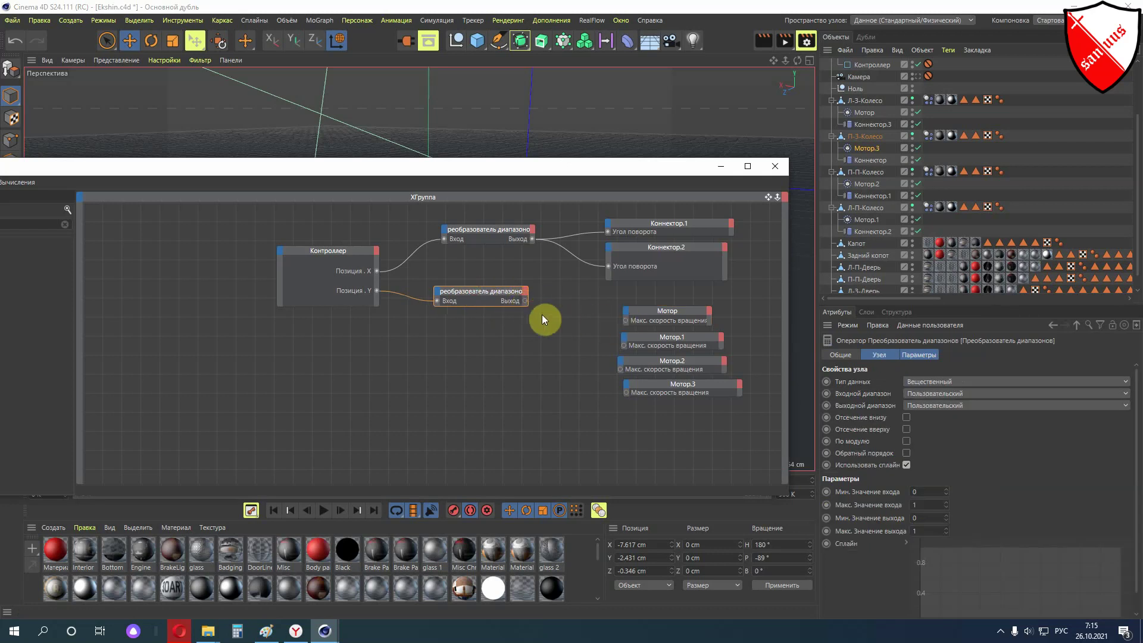
{"action": "mouse_move", "coordinate": [525, 301]}
{"action": "left_mouse_down"}
{"action": "mouse_move", "coordinate": [641, 327]}
{"action": "mouse_move", "coordinate": [626, 320]}
{"action": "left_mouse_up"}
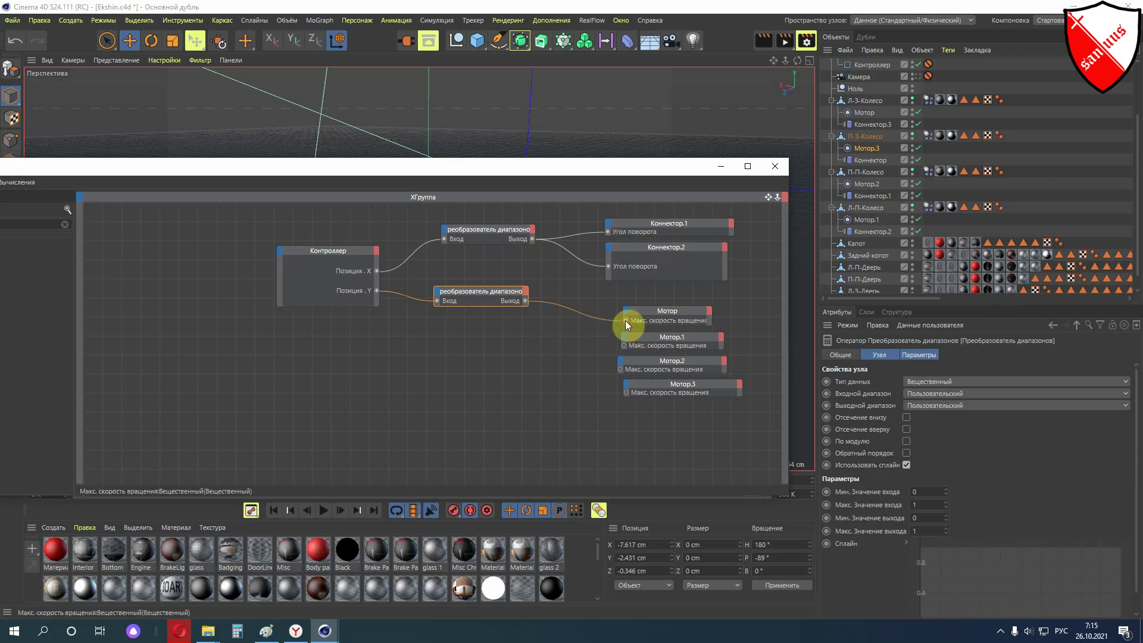
{"action": "left_click_drag", "start_coordinate": [524, 299], "coordinate": [620, 345]}
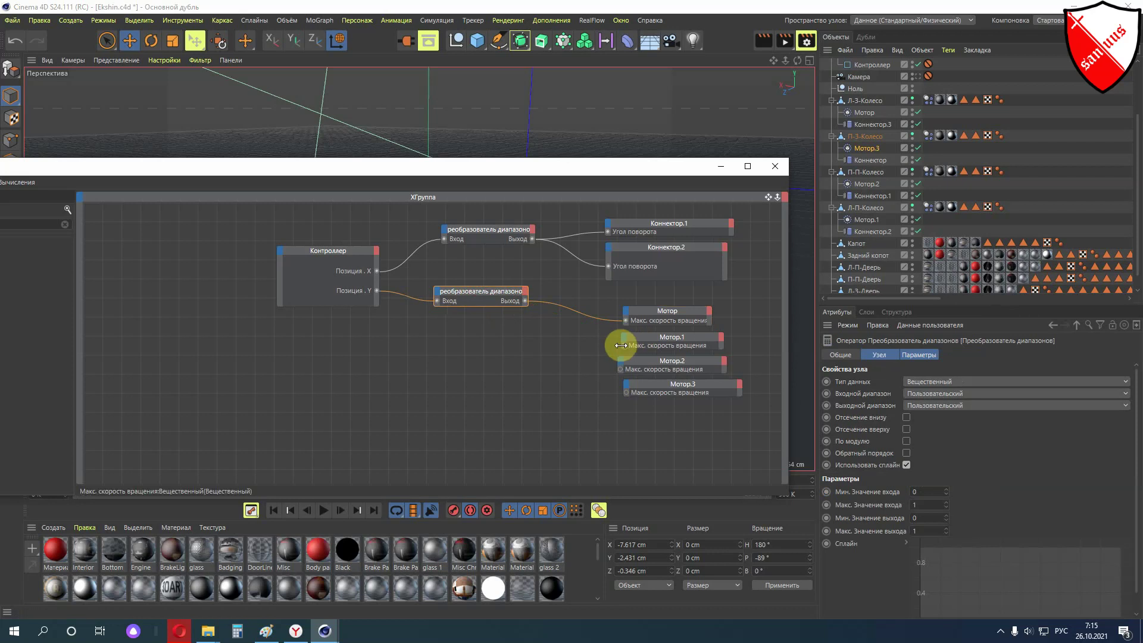
{"action": "left_click_drag", "start_coordinate": [623, 346], "coordinate": [524, 303]}
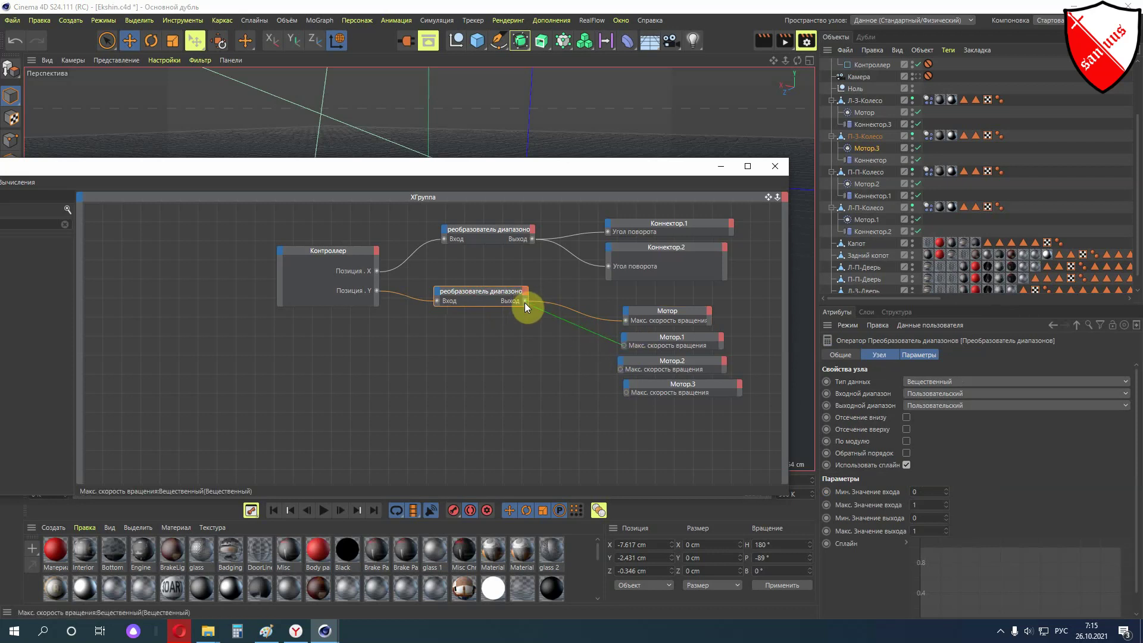
{"action": "left_click_drag", "start_coordinate": [524, 301], "coordinate": [616, 367]}
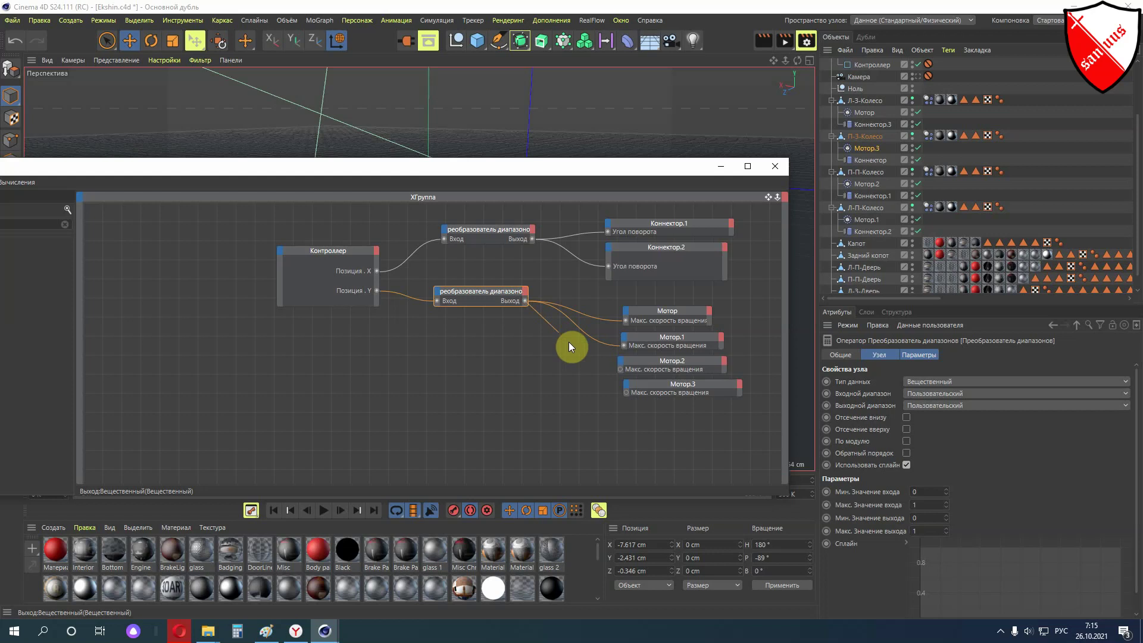
{"action": "left_click_drag", "start_coordinate": [621, 369], "coordinate": [620, 369]}
{"action": "mouse_move", "coordinate": [526, 302]}
{"action": "left_mouse_down"}
{"action": "mouse_move", "coordinate": [437, 445]}
{"action": "mouse_move", "coordinate": [629, 397]}
{"action": "left_mouse_up"}
{"action": "left_click_drag", "start_coordinate": [628, 392], "coordinate": [627, 392]}
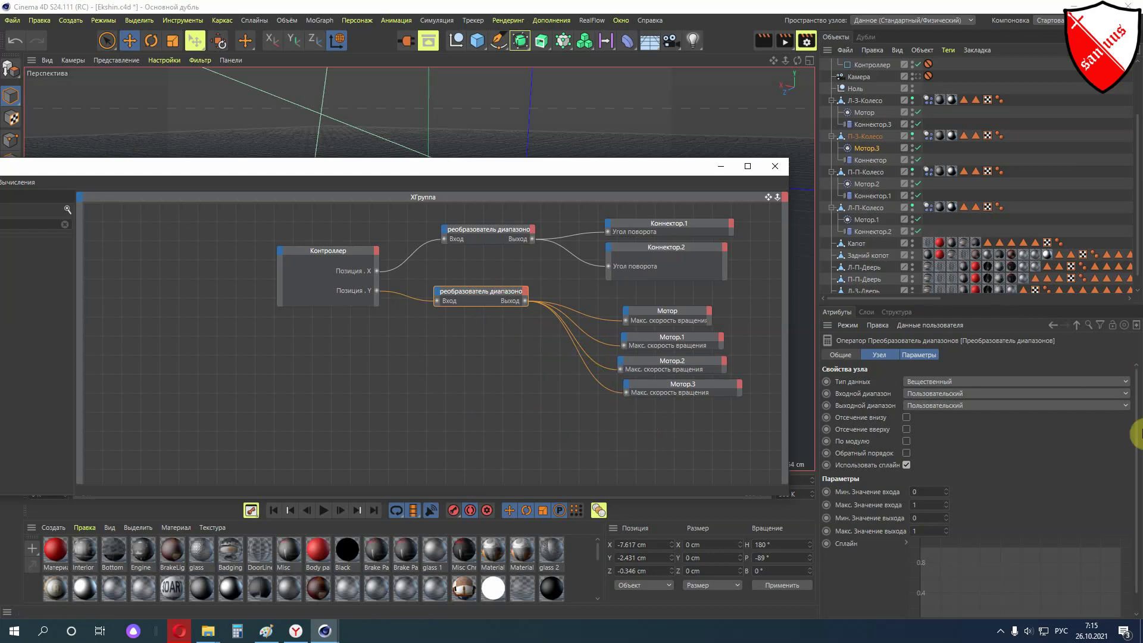
Set the lower range mapper to Градусы, input -500…500, output maximum 4000°
{"action": "left_click", "coordinate": [1022, 405]}
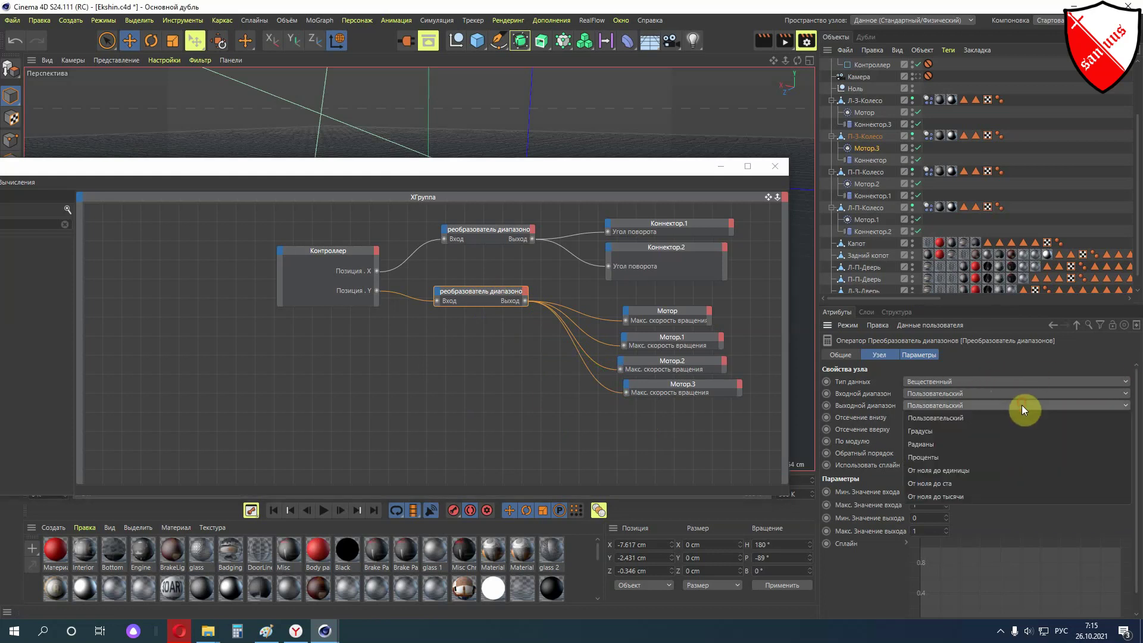
{"action": "left_click", "coordinate": [961, 432]}
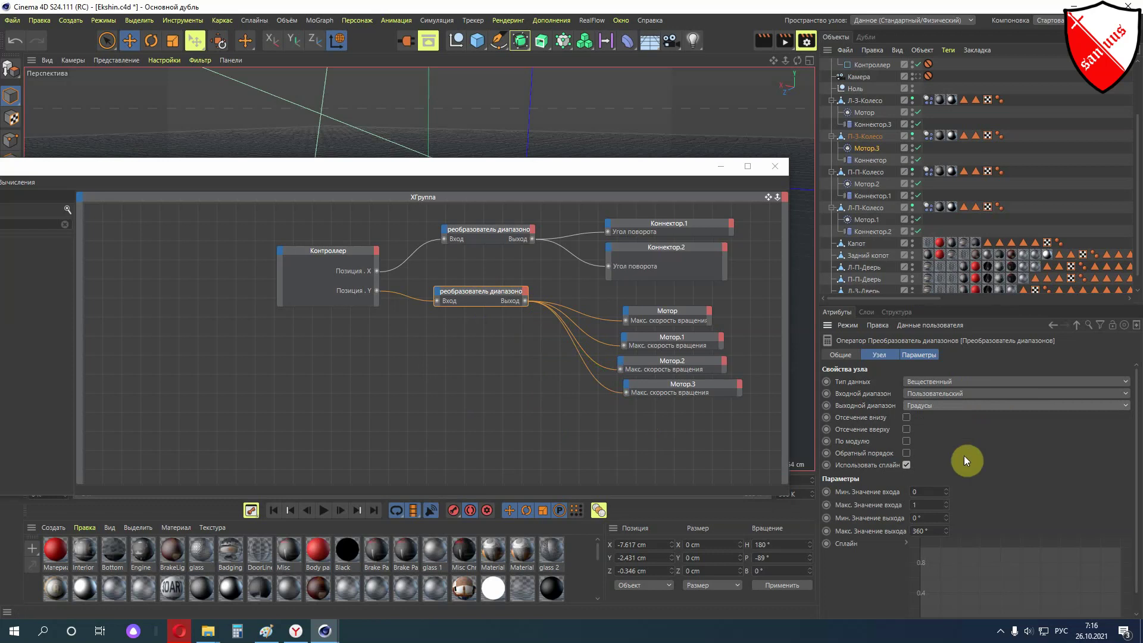
{"action": "left_click", "coordinate": [924, 492]}
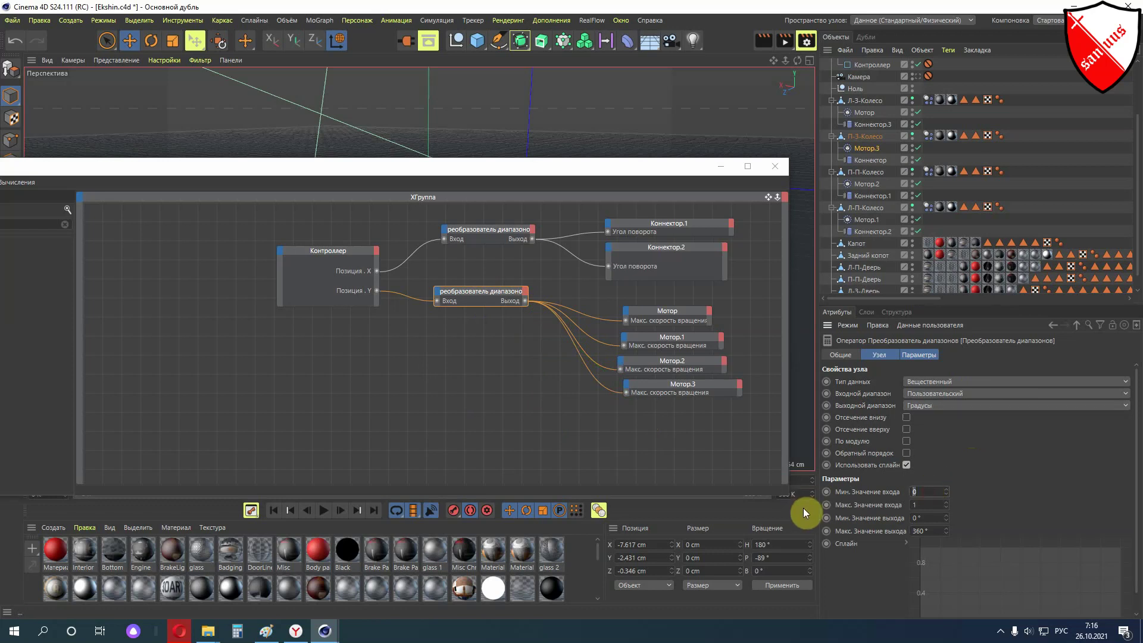
{"action": "key", "text": "BackSpace"}
{"action": "type", "text": "5"}
{"action": "type", "text": "00"}
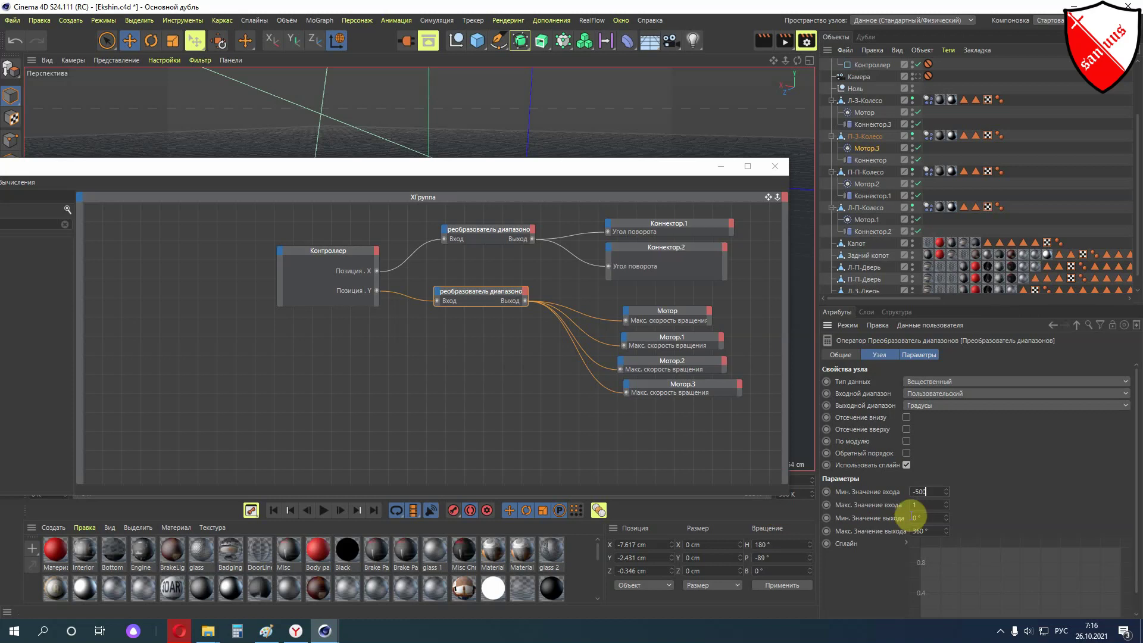
{"action": "left_click", "coordinate": [929, 505]}
{"action": "type", "text": "500"}
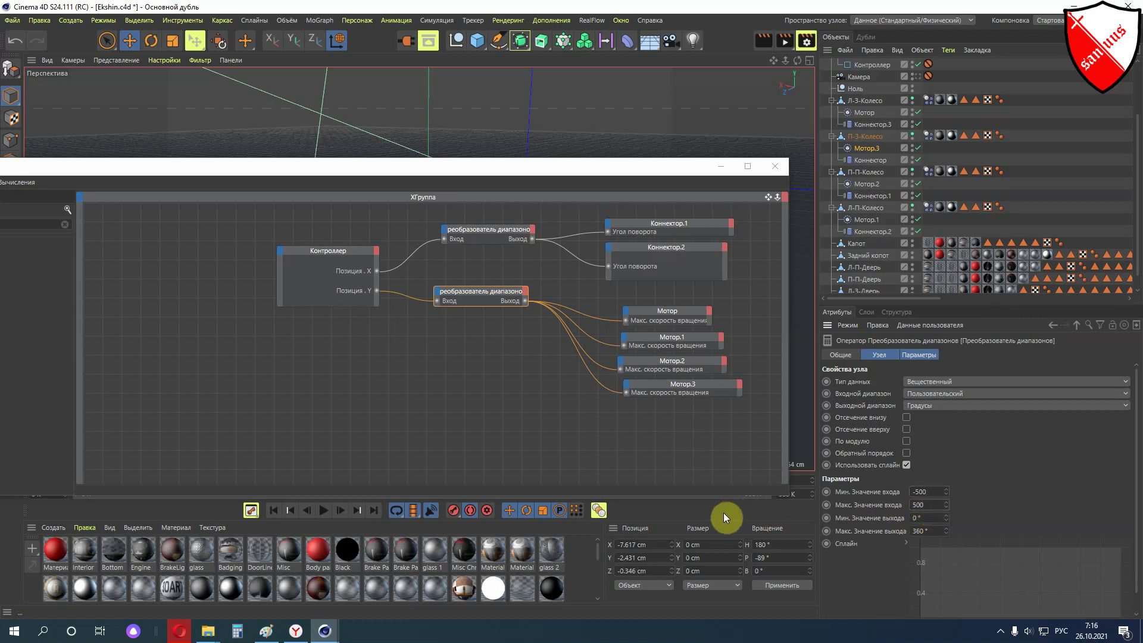
{"action": "left_click", "coordinate": [929, 505]}
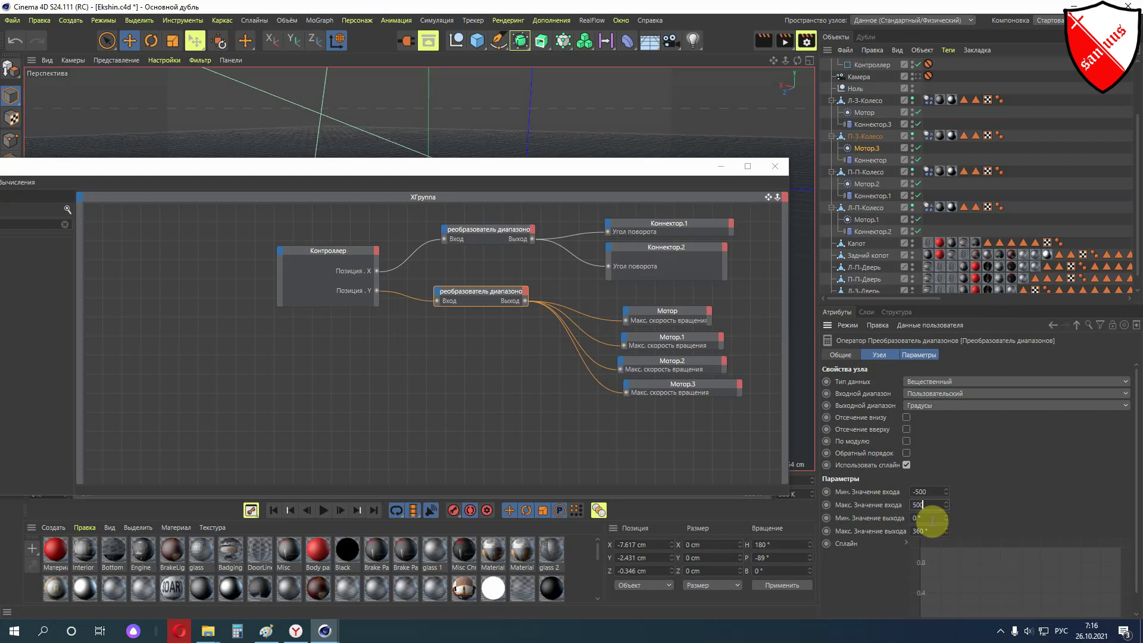
{"action": "key", "text": "Return"}
{"action": "left_click", "coordinate": [938, 531]}
{"action": "key", "text": "Return"}
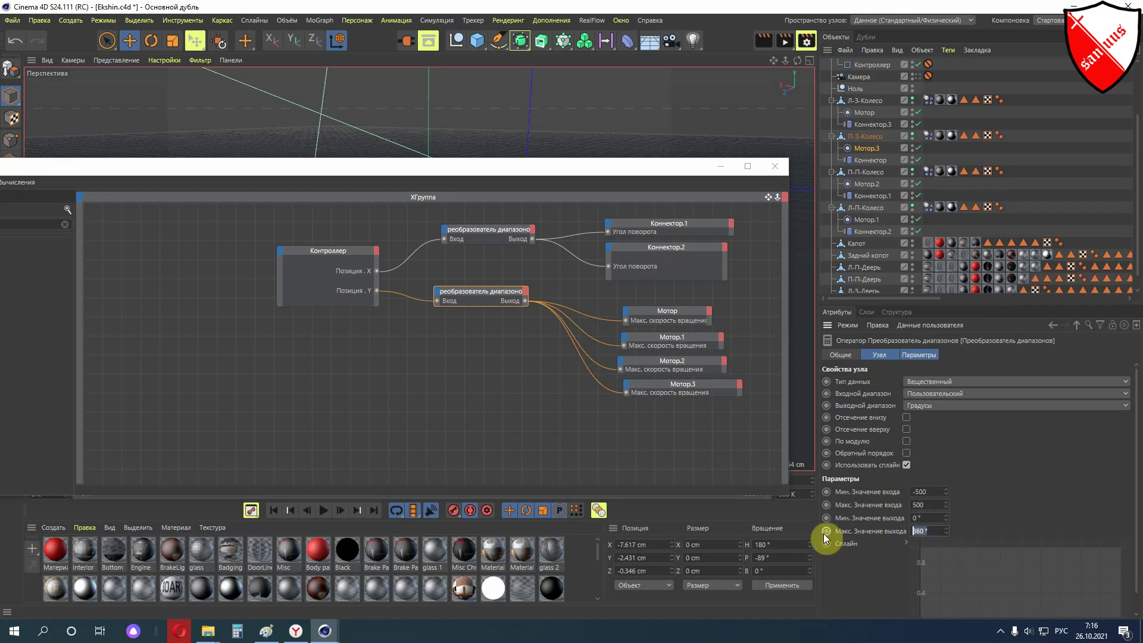
{"action": "type", "text": "4"}
{"action": "type", "text": "000"}
Hide the XPresso editor, collapse the four Колесо groups, and look through Камера
{"action": "left_click", "coordinate": [718, 168]}
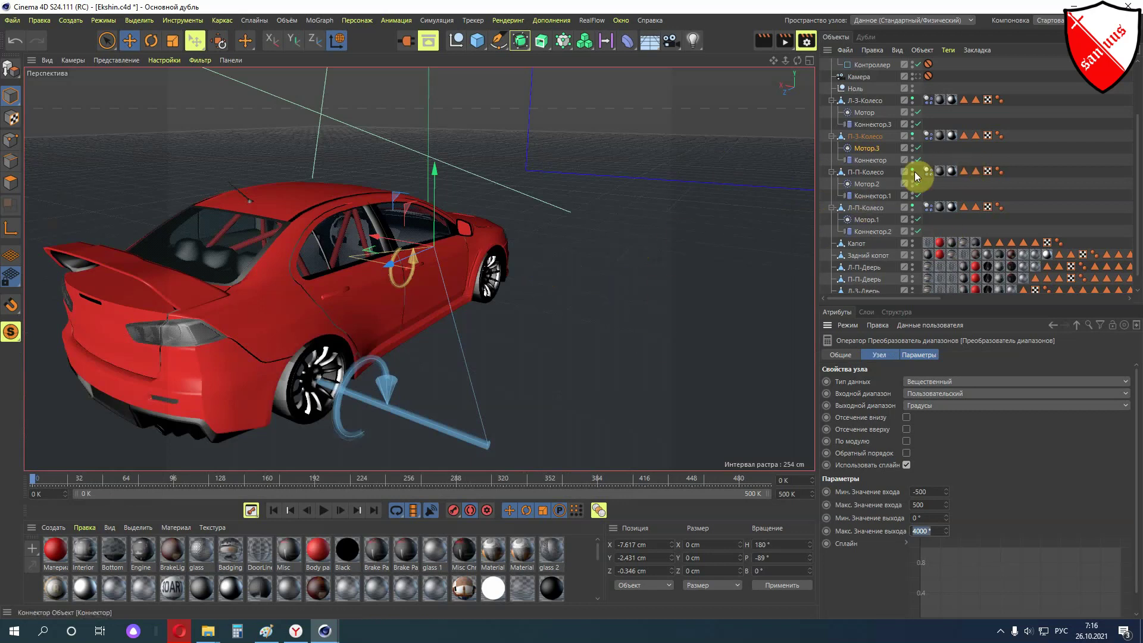
{"action": "scroll", "coordinate": [915, 172], "scroll_direction": "up", "scroll_amount": 3}
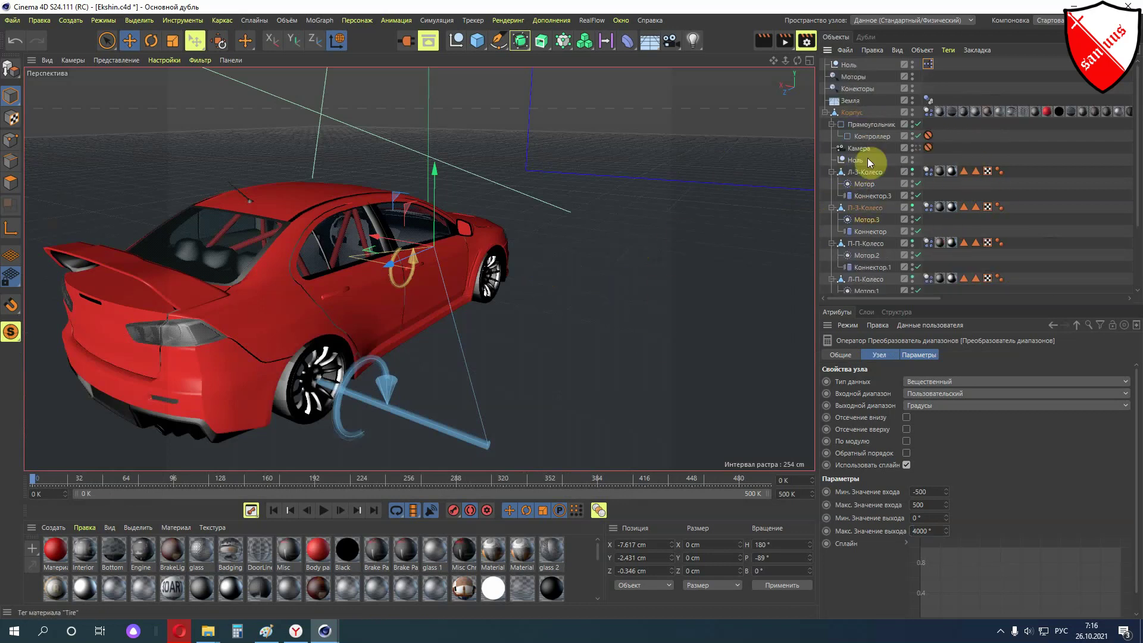
{"action": "left_click", "coordinate": [832, 172]}
{"action": "left_click", "coordinate": [832, 185]}
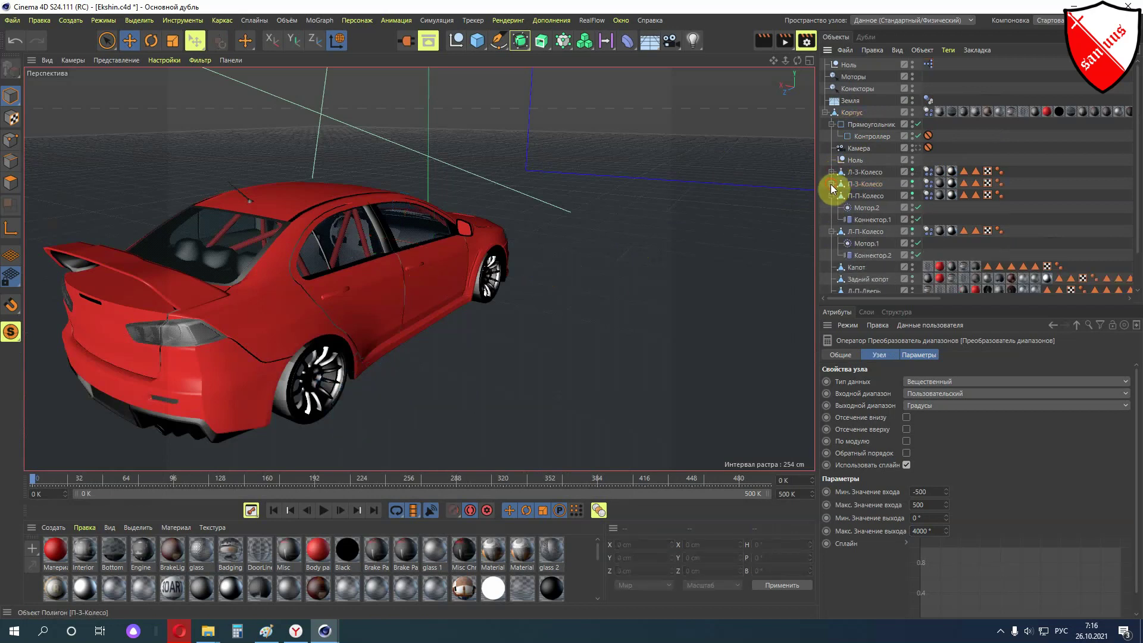
{"action": "left_click", "coordinate": [832, 196]}
{"action": "left_click", "coordinate": [832, 208]}
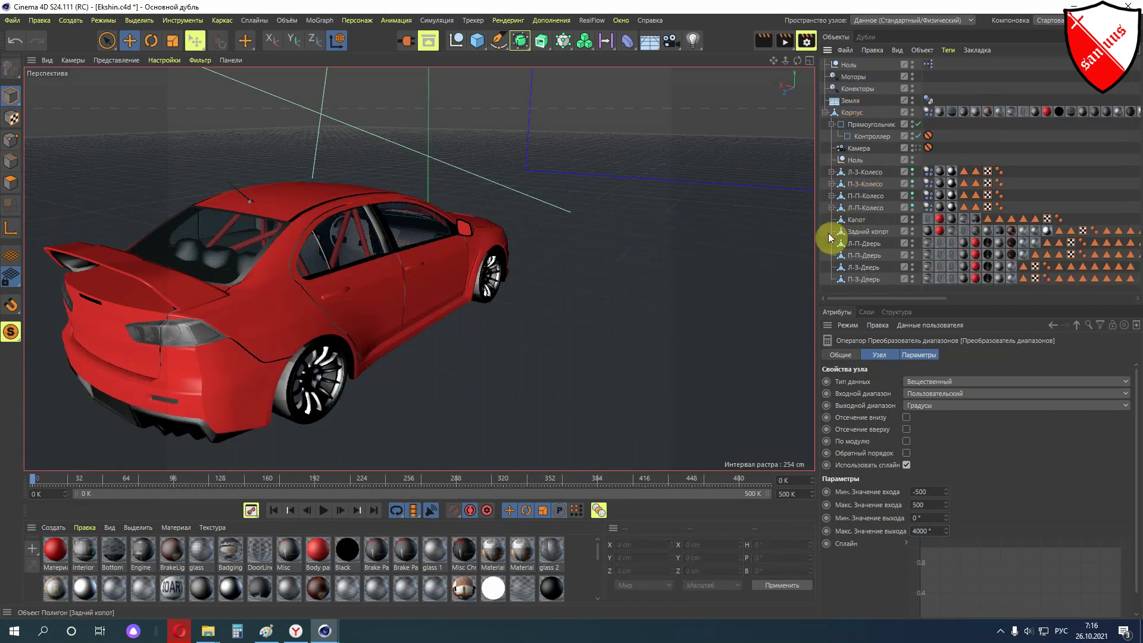
{"action": "left_click", "coordinate": [839, 150]}
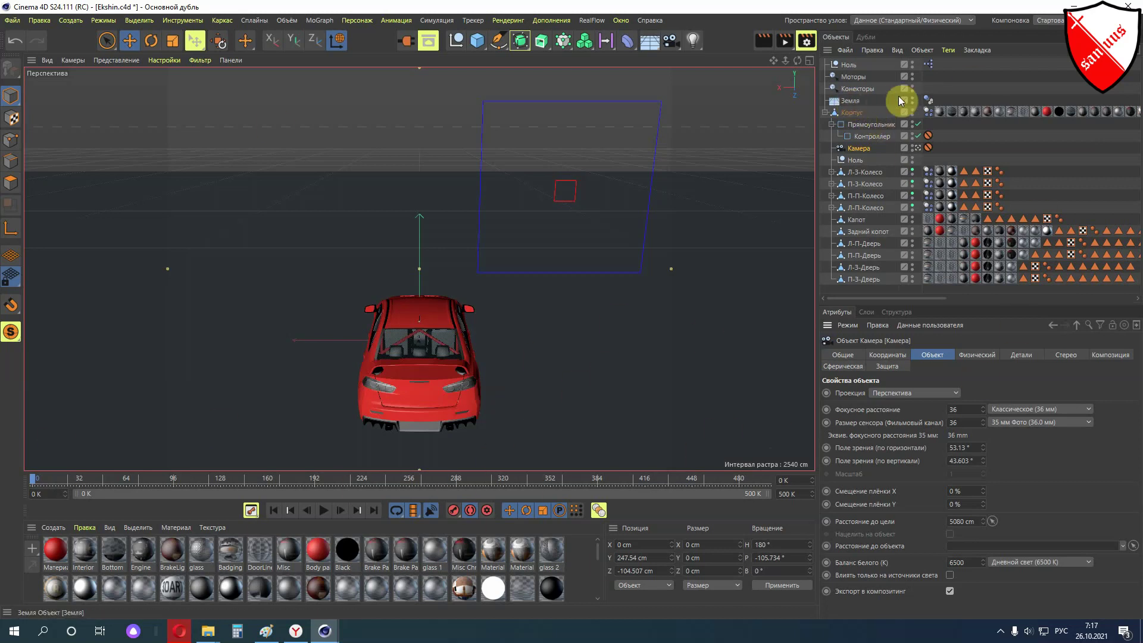
Change the animation end frame from 500 to 1000
{"action": "left_click", "coordinate": [930, 102]}
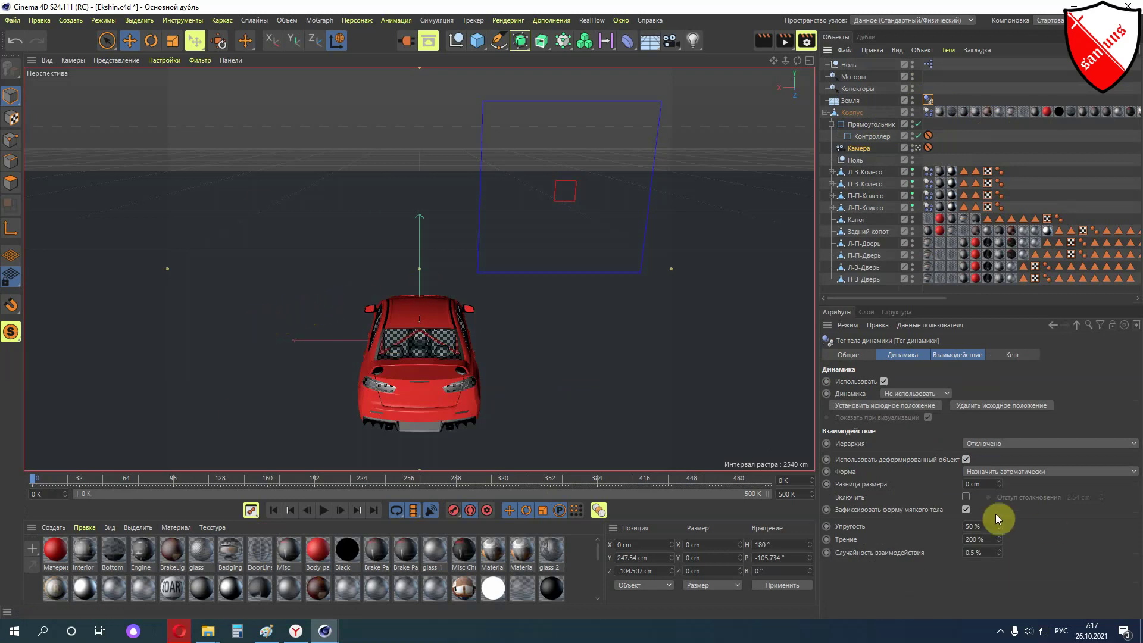
{"action": "left_click", "coordinate": [798, 495]}
{"action": "key", "text": "BackSpace"}
{"action": "type", "text": "1000"}
{"action": "key", "text": "Return"}
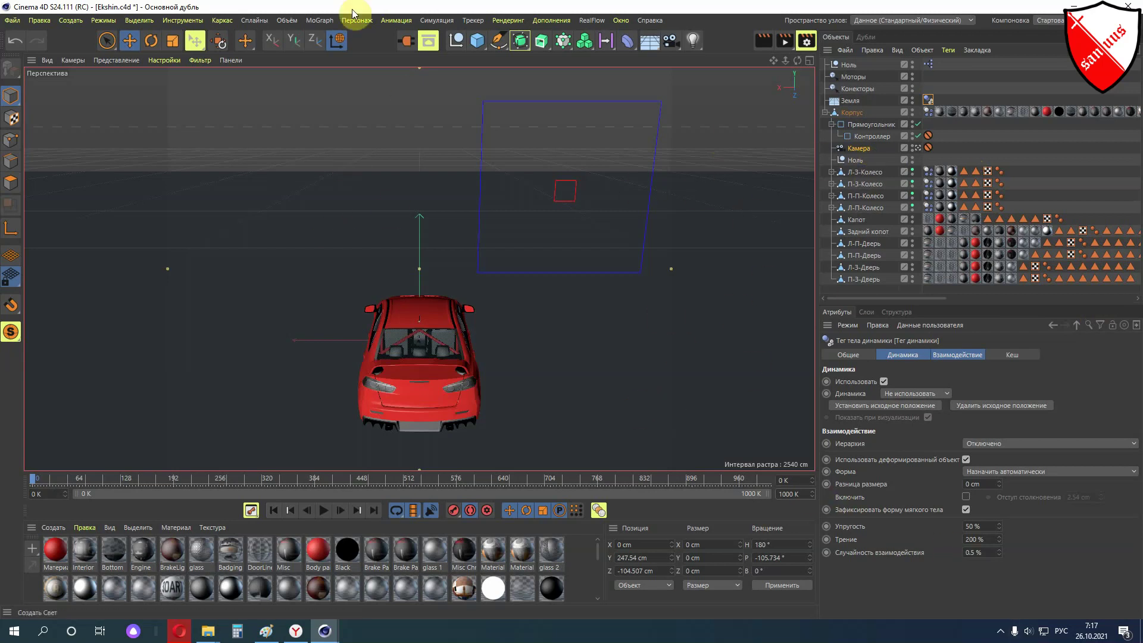
Open the Капучино recorder from the Анимация menu, dock it right, and nudge Контроллер in the viewport
{"action": "left_click", "coordinate": [396, 21]}
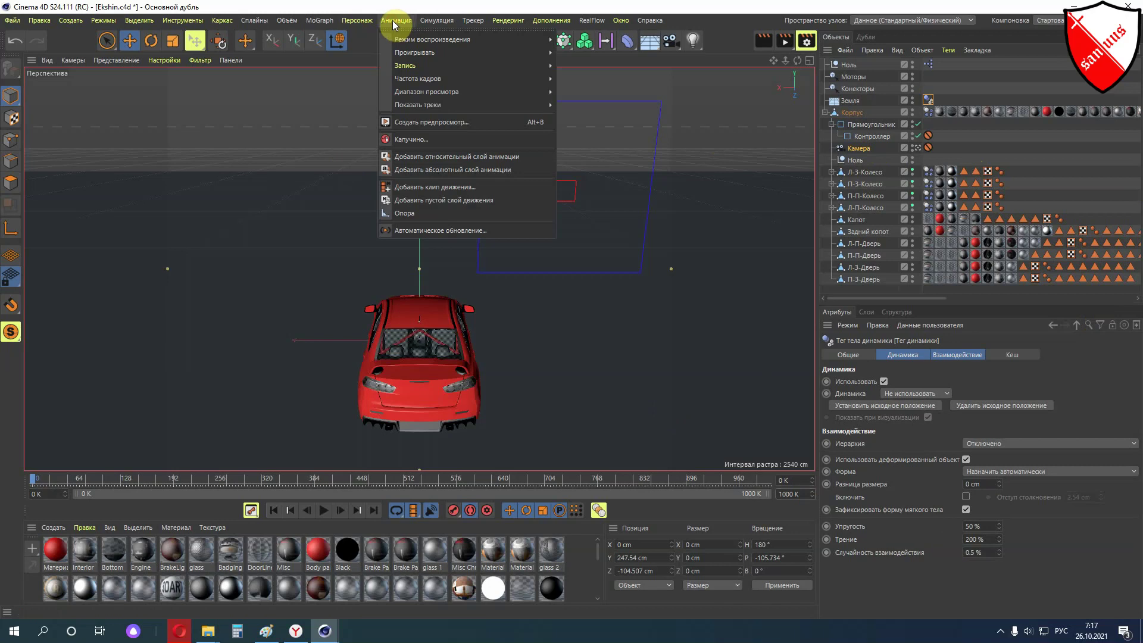
{"action": "left_click", "coordinate": [423, 139]}
{"action": "left_click_drag", "start_coordinate": [398, 59], "coordinate": [707, 289]}
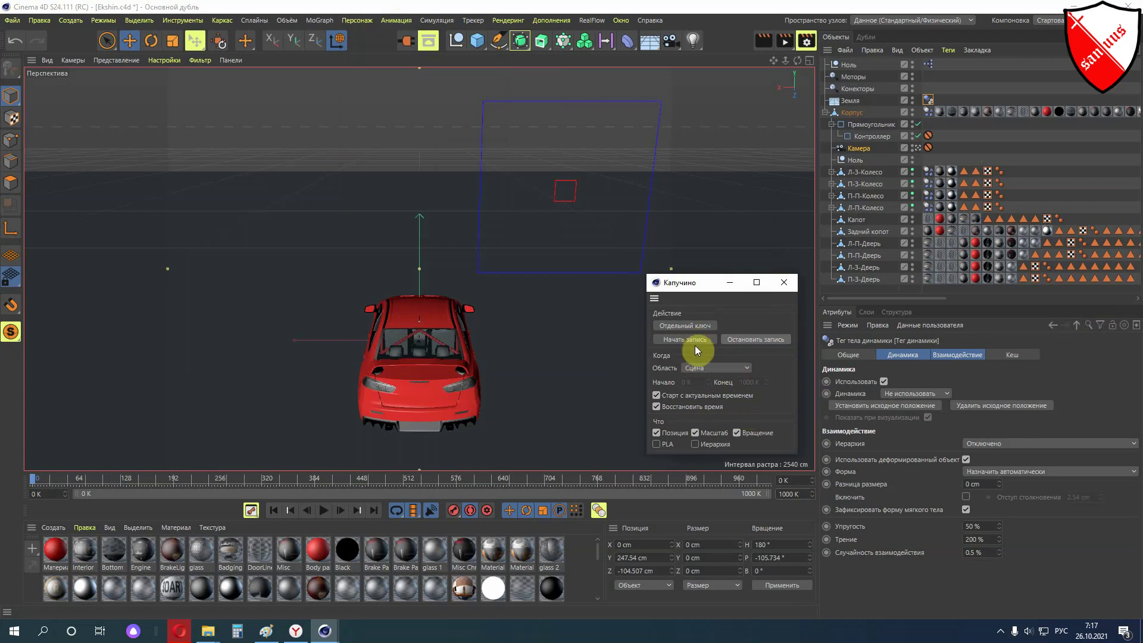
{"action": "left_click", "coordinate": [863, 139]}
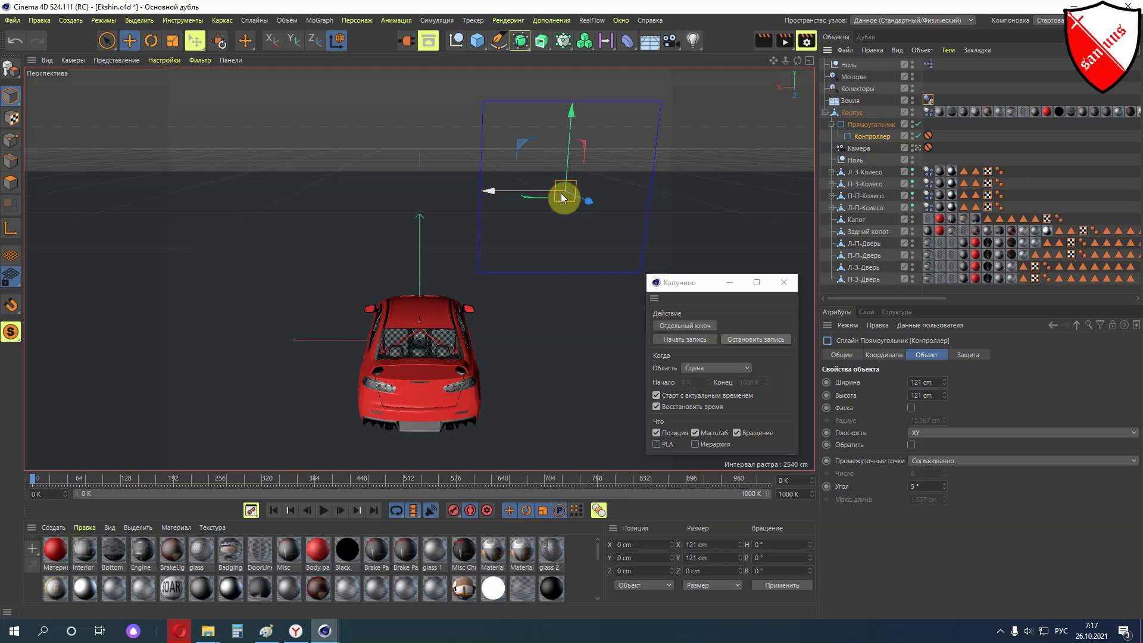
{"action": "mouse_move", "coordinate": [561, 197]}
{"action": "left_mouse_down"}
{"action": "mouse_move", "coordinate": [545, 193]}
{"action": "mouse_move", "coordinate": [565, 188]}
{"action": "left_mouse_up"}
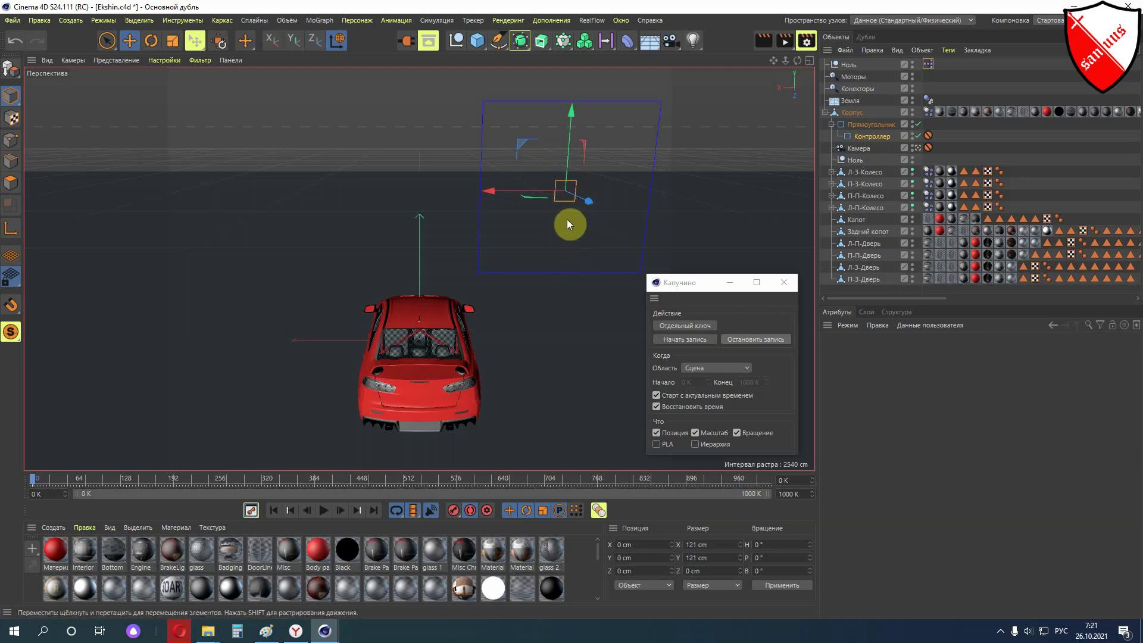
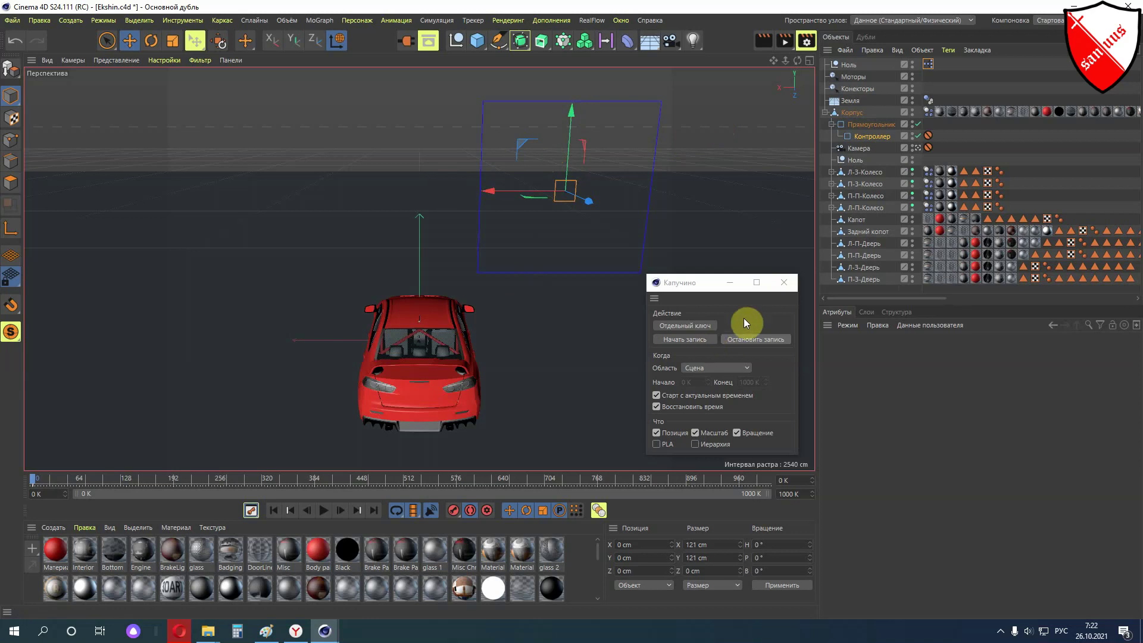
Record a Cappuccino trail by steering the Контроллер right, down-left and left across the plane
{"action": "left_click", "coordinate": [692, 338]}
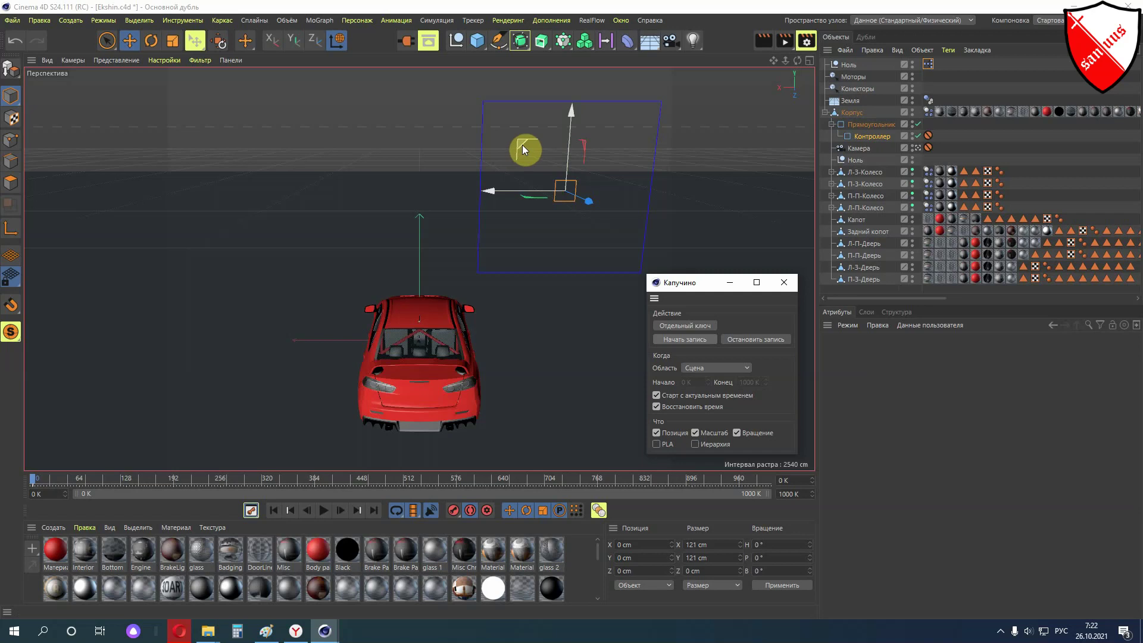
{"action": "left_click_drag", "start_coordinate": [521, 143], "coordinate": [520, 143]}
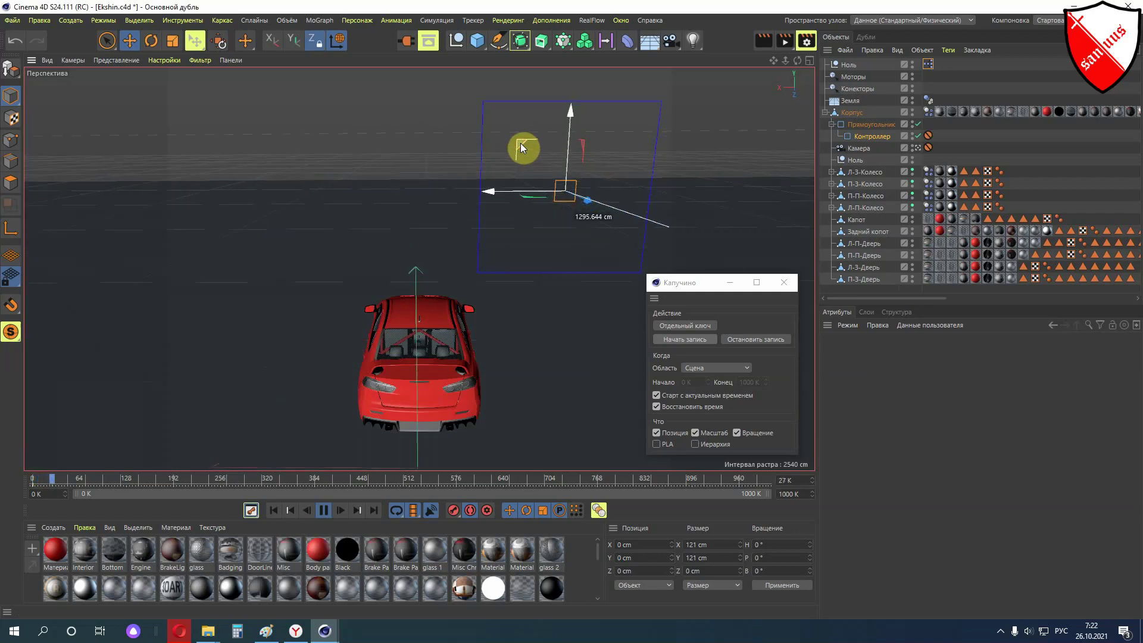
{"action": "left_click_drag", "start_coordinate": [521, 143], "coordinate": [556, 148]}
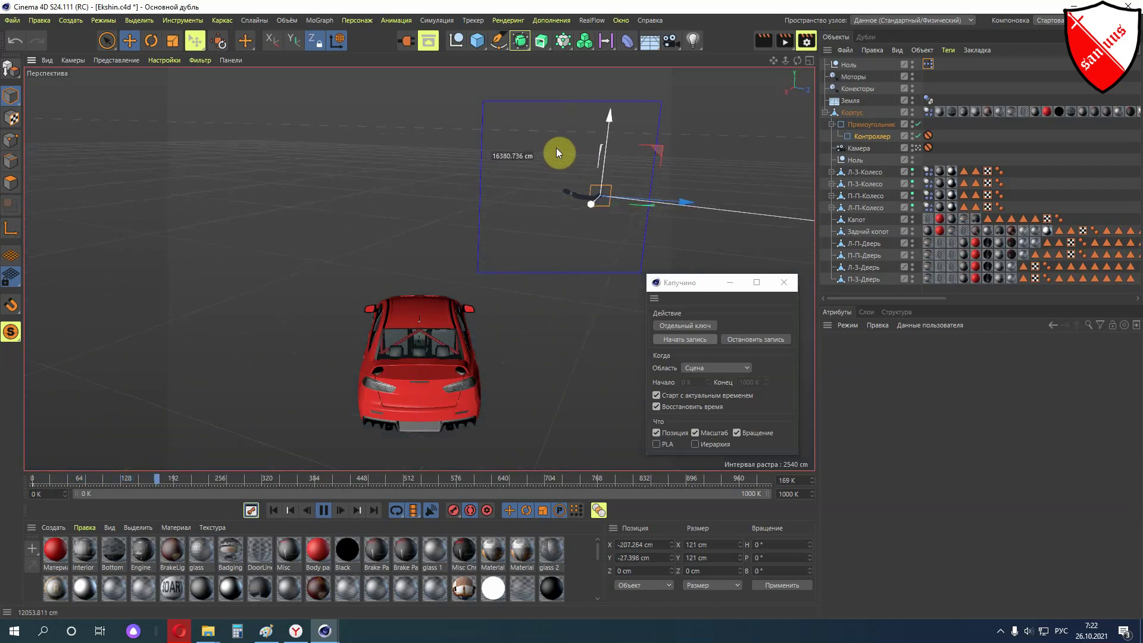
{"action": "mouse_move", "coordinate": [556, 150]}
{"action": "left_mouse_down"}
{"action": "mouse_move", "coordinate": [545, 210]}
{"action": "mouse_move", "coordinate": [533, 70]}
{"action": "left_mouse_up"}
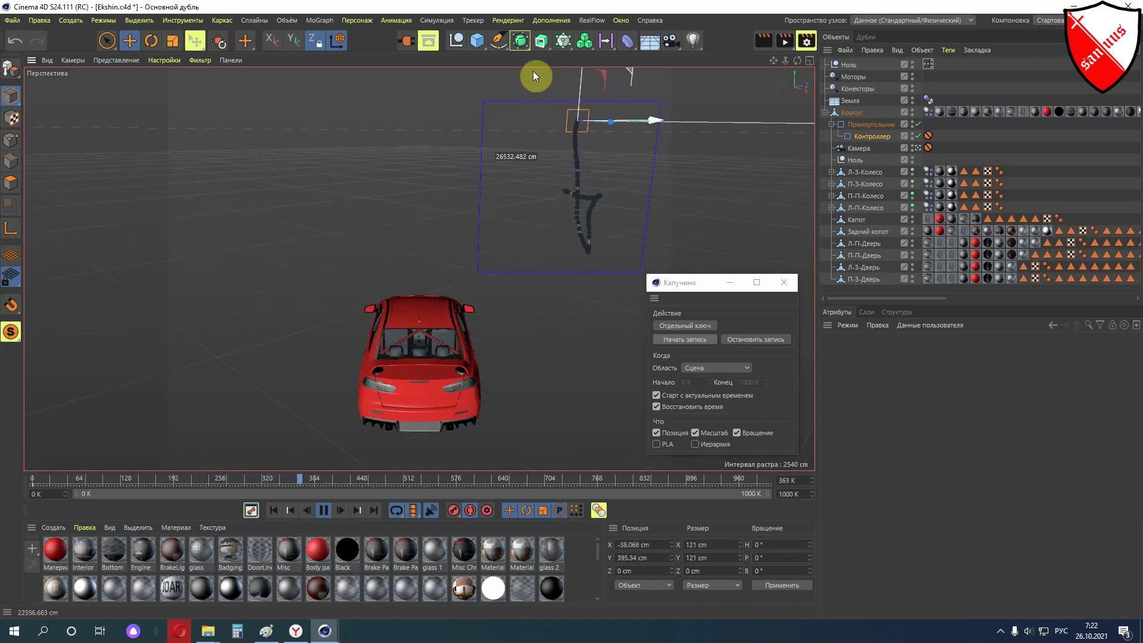
{"action": "mouse_move", "coordinate": [534, 70]}
{"action": "left_mouse_down"}
{"action": "mouse_move", "coordinate": [463, 77]}
{"action": "mouse_move", "coordinate": [483, 131]}
{"action": "mouse_move", "coordinate": [480, 171]}
{"action": "left_mouse_up"}
{"action": "mouse_move", "coordinate": [482, 178]}
{"action": "left_mouse_down"}
{"action": "mouse_move", "coordinate": [559, 183]}
{"action": "mouse_move", "coordinate": [513, 163]}
{"action": "mouse_move", "coordinate": [513, 132]}
{"action": "mouse_move", "coordinate": [535, 127]}
{"action": "mouse_move", "coordinate": [512, 127]}
{"action": "mouse_move", "coordinate": [539, 122]}
{"action": "mouse_move", "coordinate": [527, 113]}
{"action": "mouse_move", "coordinate": [455, 109]}
{"action": "left_mouse_up"}
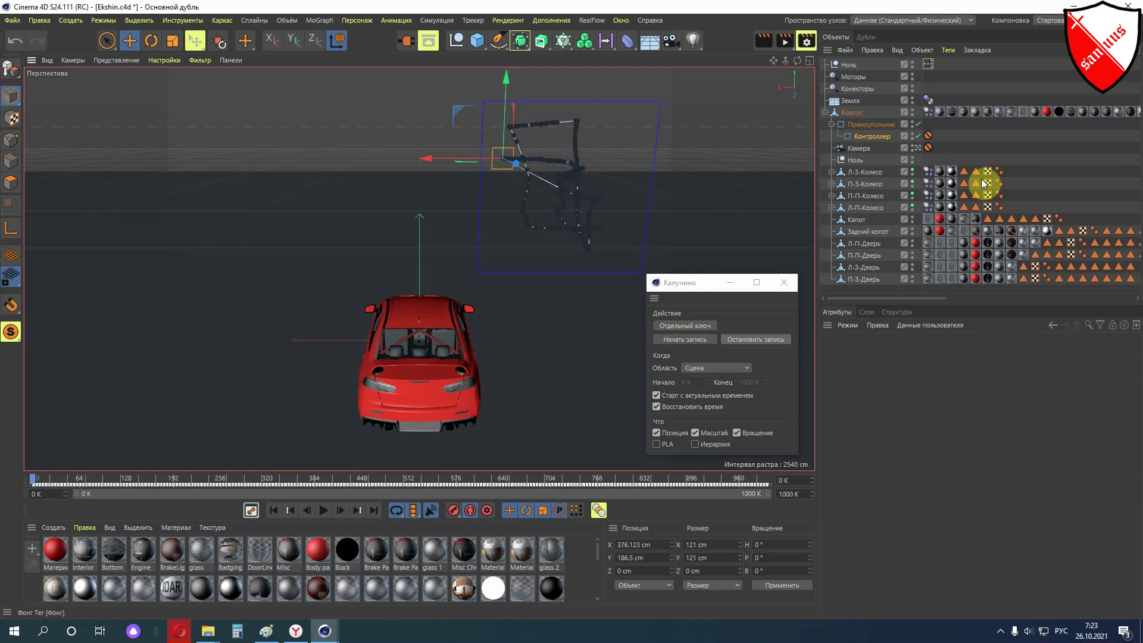
Create dark orange Материал.2 with the HSV sliders and drop it onto the Земля ground
{"action": "left_click", "coordinate": [838, 148]}
{"action": "scroll", "coordinate": [315, 260], "scroll_direction": "down", "scroll_amount": 10}
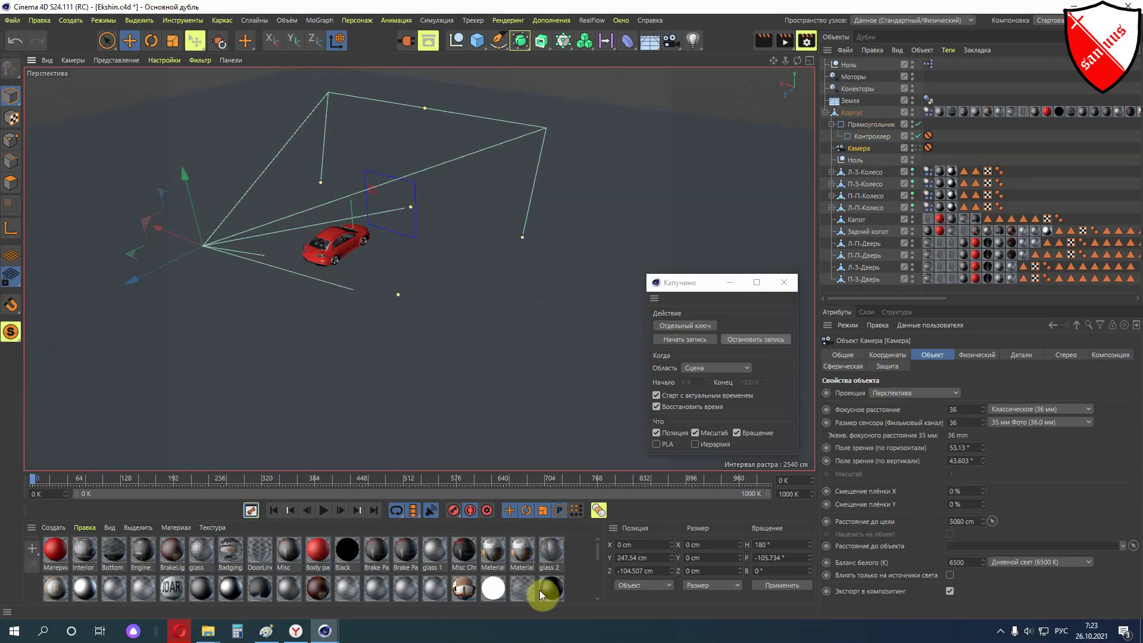
{"action": "double_click", "coordinate": [579, 580]}
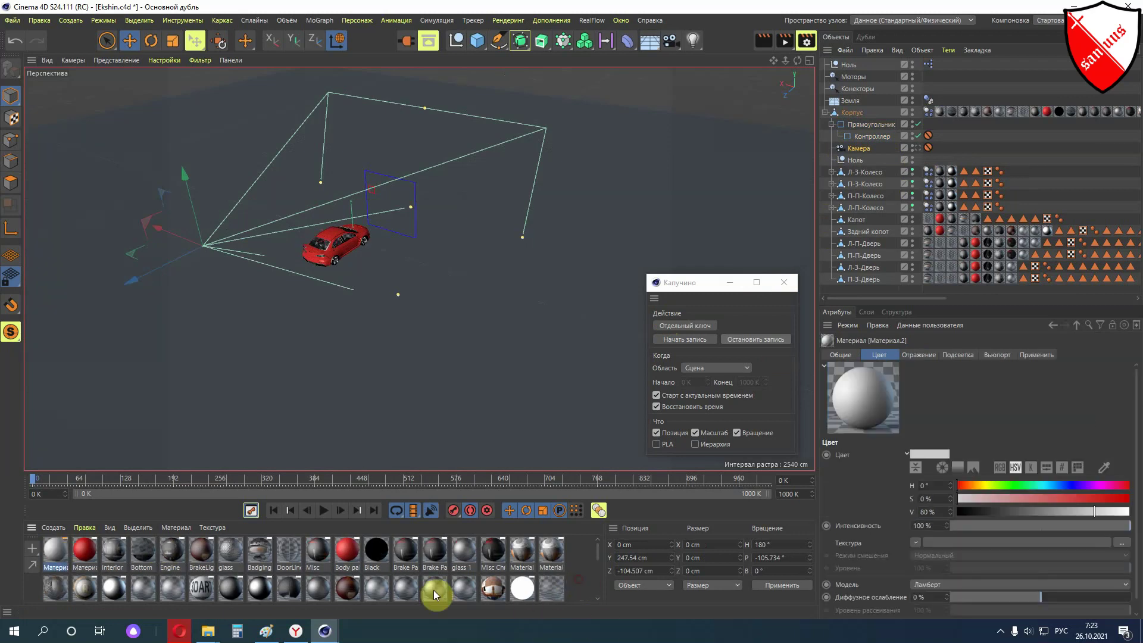
{"action": "double_click", "coordinate": [55, 549]}
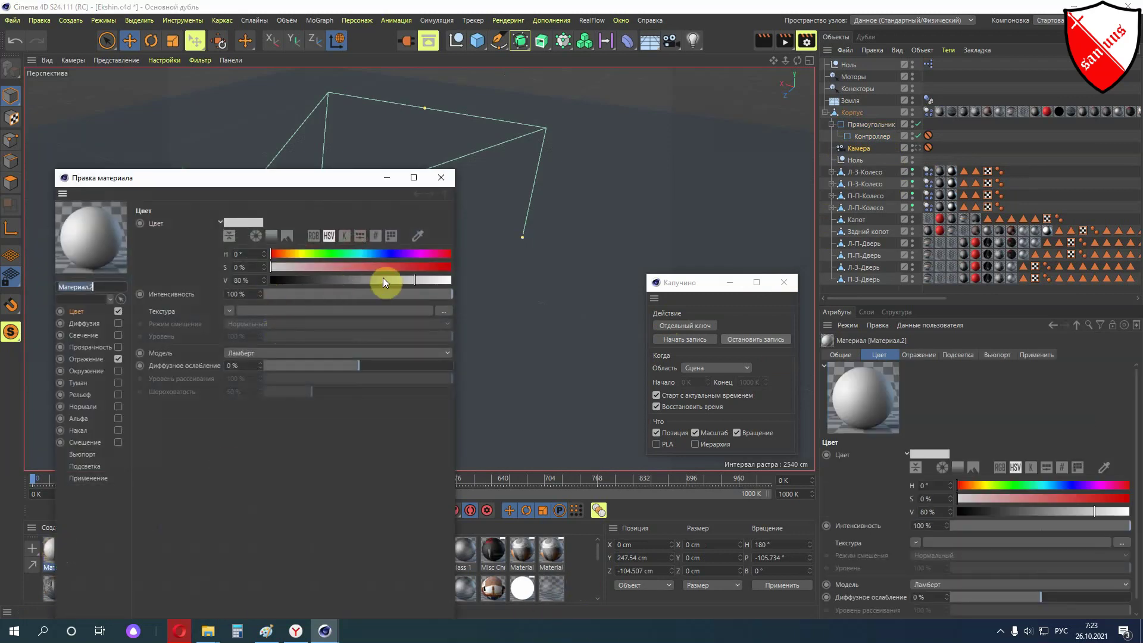
{"action": "left_click_drag", "start_coordinate": [362, 266], "coordinate": [398, 267]}
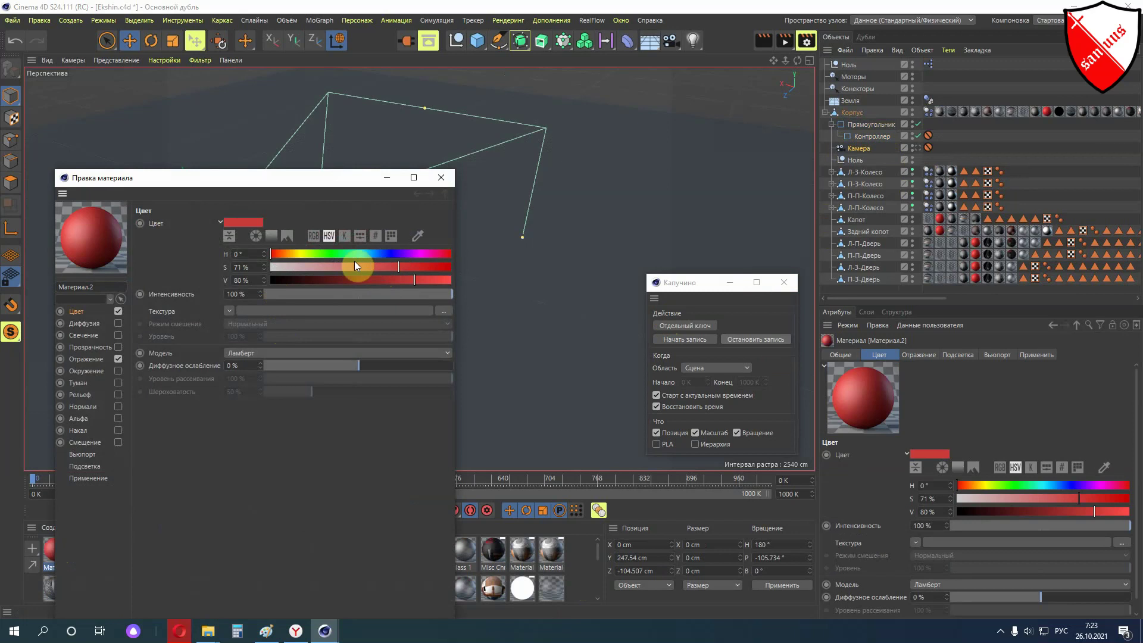
{"action": "left_click_drag", "start_coordinate": [295, 256], "coordinate": [285, 255]}
{"action": "left_click_drag", "start_coordinate": [410, 265], "coordinate": [395, 281]}
{"action": "left_click", "coordinate": [441, 178]}
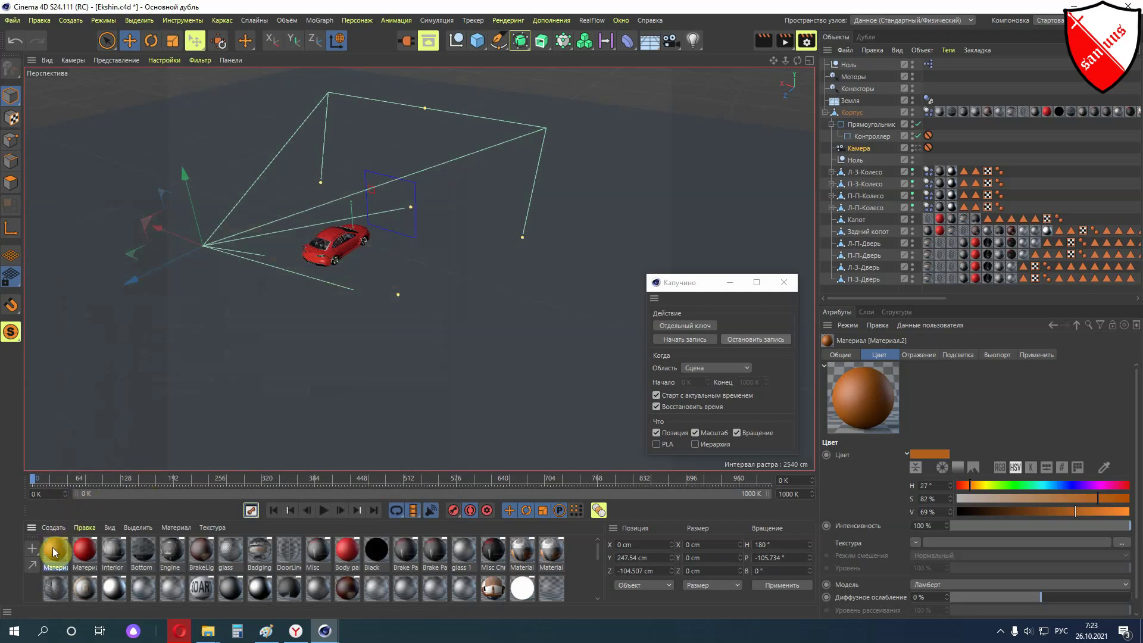
{"action": "mouse_move", "coordinate": [55, 549]}
{"action": "left_mouse_down"}
{"action": "mouse_move", "coordinate": [951, 90]}
{"action": "mouse_move", "coordinate": [839, 102]}
{"action": "left_mouse_up"}
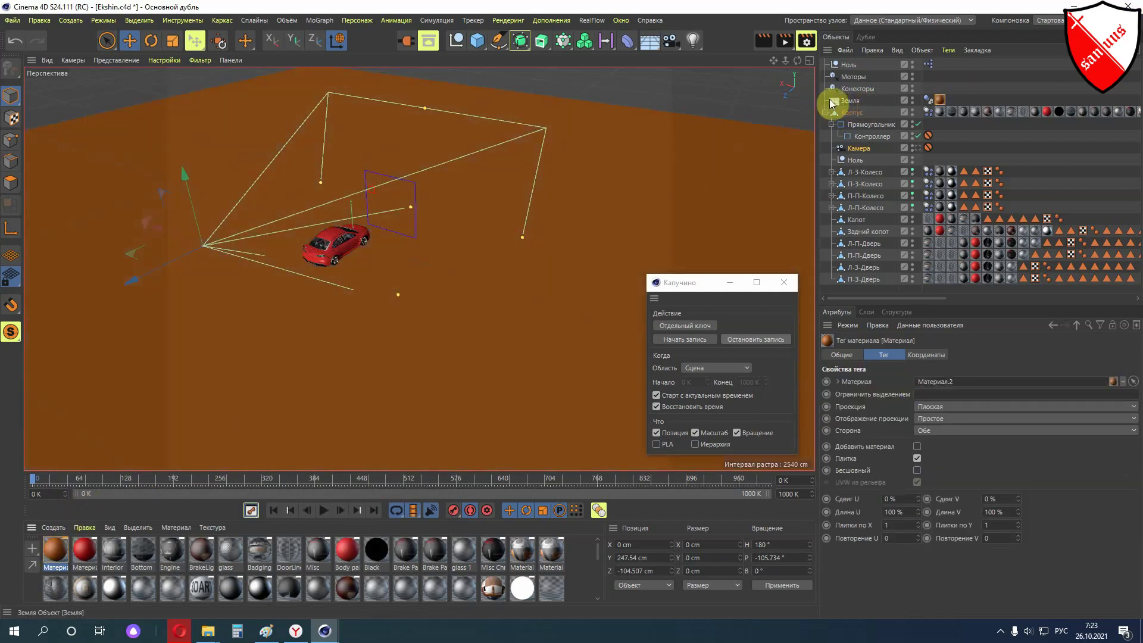
Set the Земля ground's X, Y and Z scale to 100 in its Coordinates
{"action": "left_click", "coordinate": [833, 101]}
{"action": "left_click", "coordinate": [896, 356]}
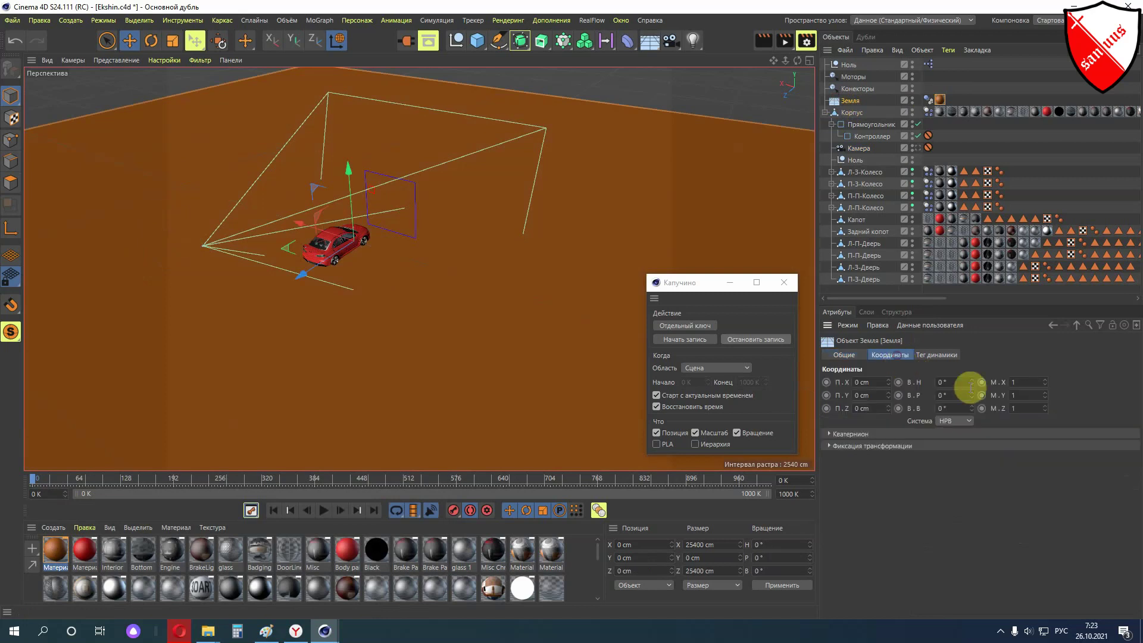
{"action": "left_click", "coordinate": [1025, 384]}
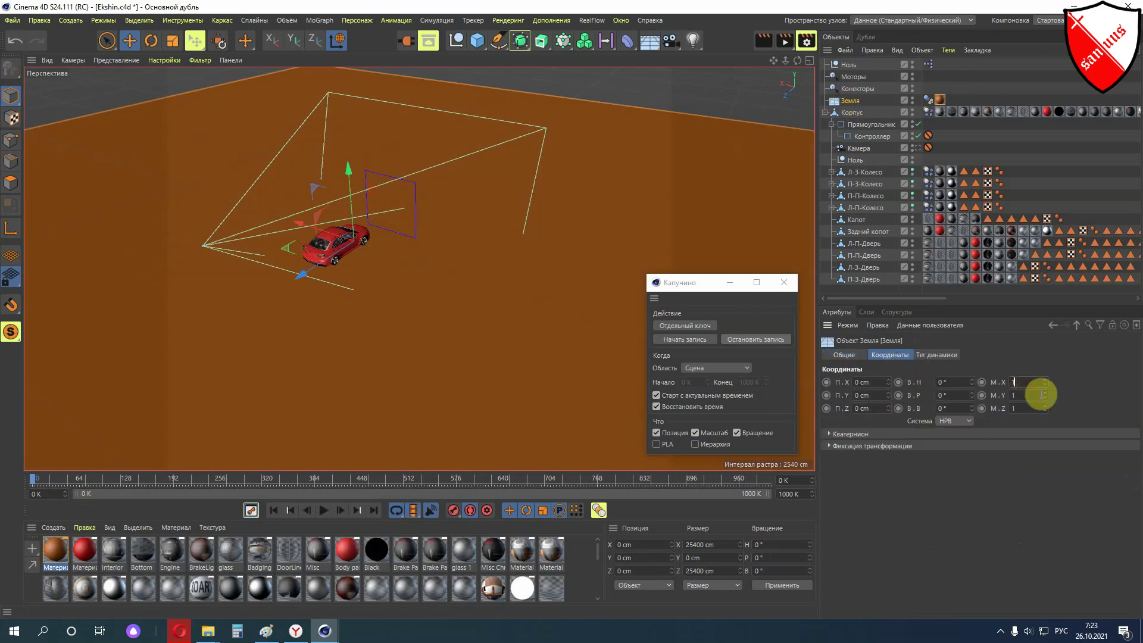
{"action": "type", "text": "100"}
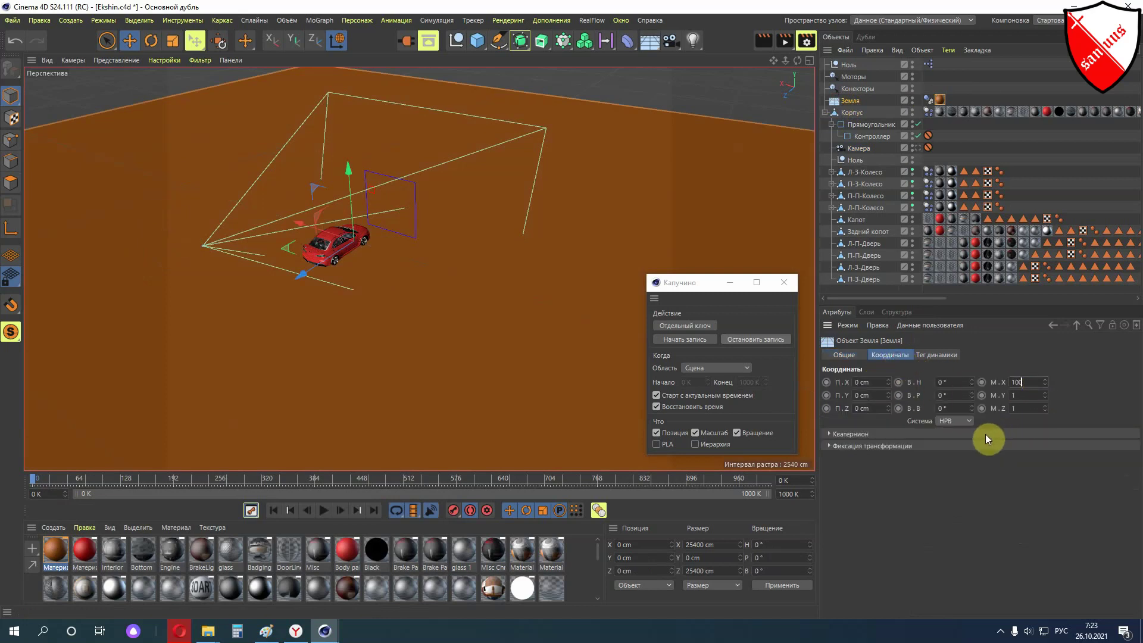
{"action": "key", "text": "Return"}
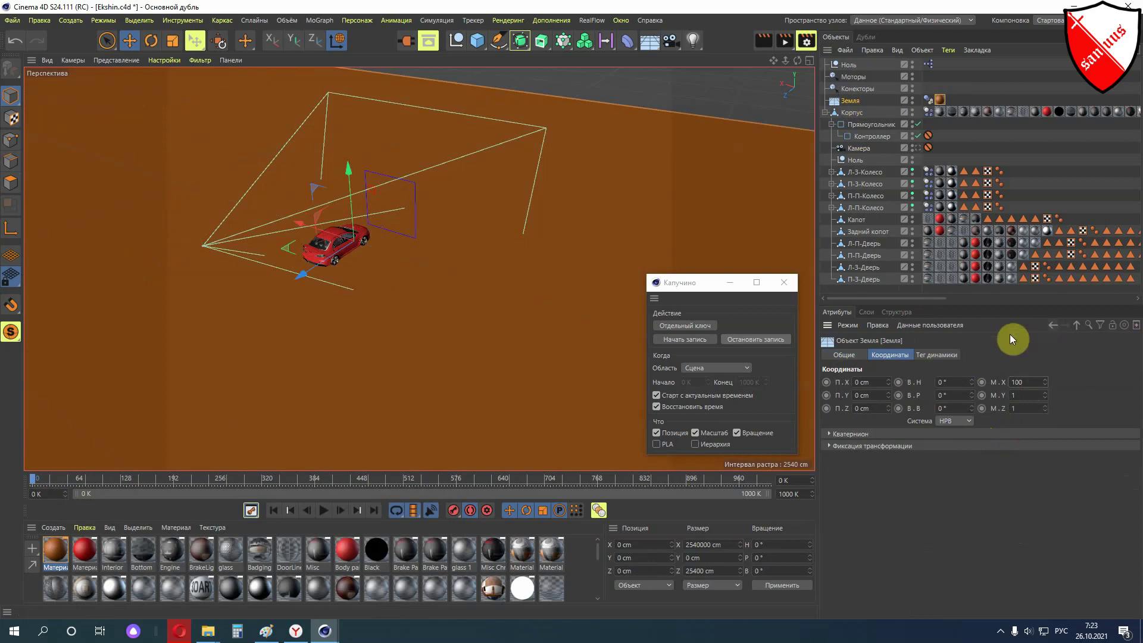
{"action": "left_click", "coordinate": [1029, 396]}
{"action": "type", "text": "10"}
{"action": "type", "text": "00"}
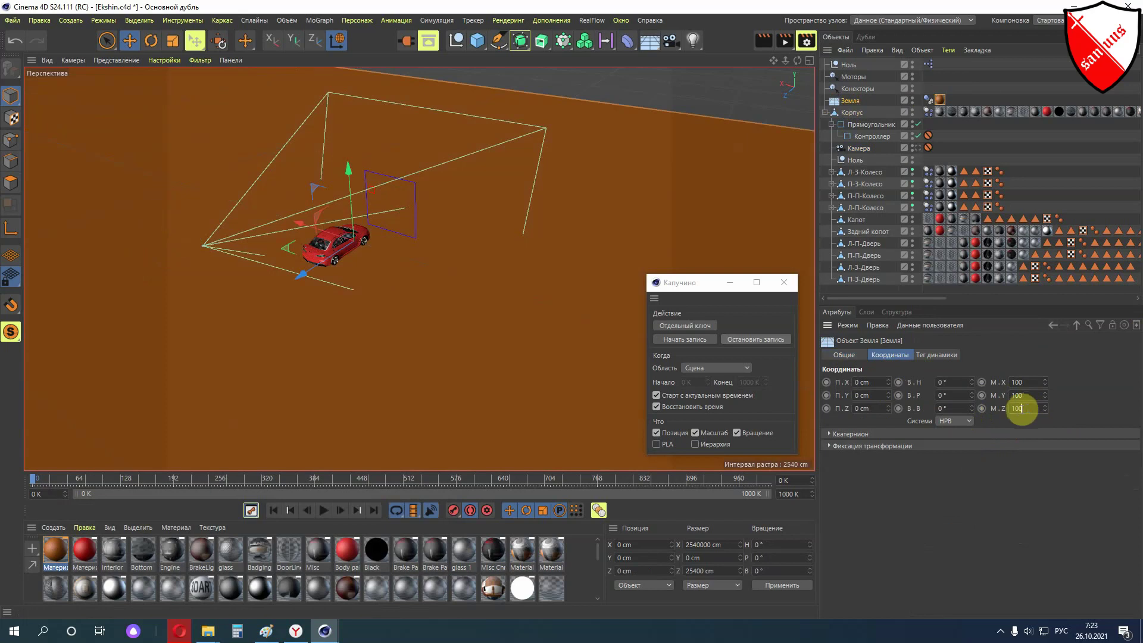
{"action": "key", "text": "Return"}
{"action": "scroll", "coordinate": [703, 236], "scroll_direction": "down", "scroll_amount": 5}
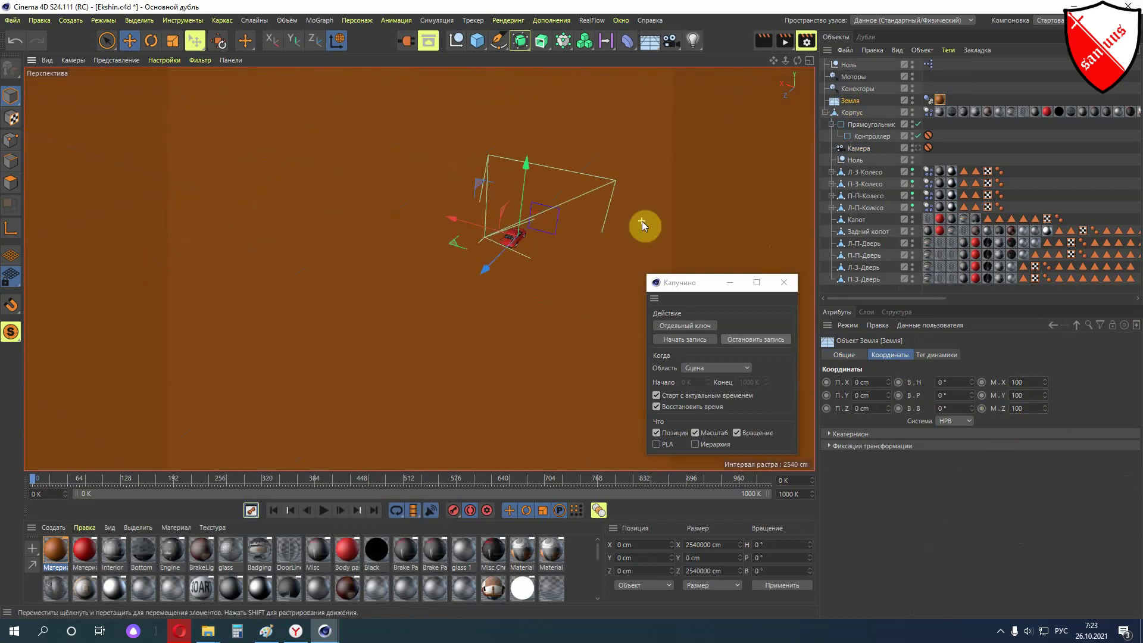
{"action": "mouse_move", "coordinate": [782, 60]}
{"action": "left_mouse_down"}
{"action": "mouse_move", "coordinate": [420, 269]}
{"action": "mouse_move", "coordinate": [740, 90]}
{"action": "left_mouse_up"}
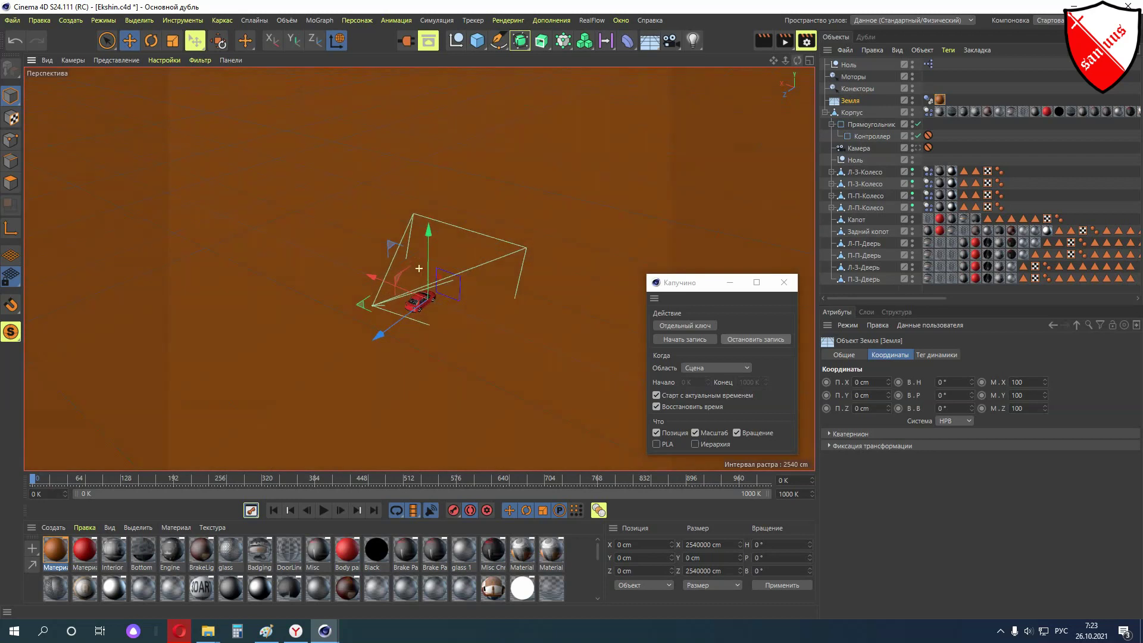
Add a Куб cube and move it up, beside and behind the car
{"action": "left_click", "coordinate": [480, 42]}
{"action": "scroll", "coordinate": [433, 291], "scroll_direction": "up", "scroll_amount": 4}
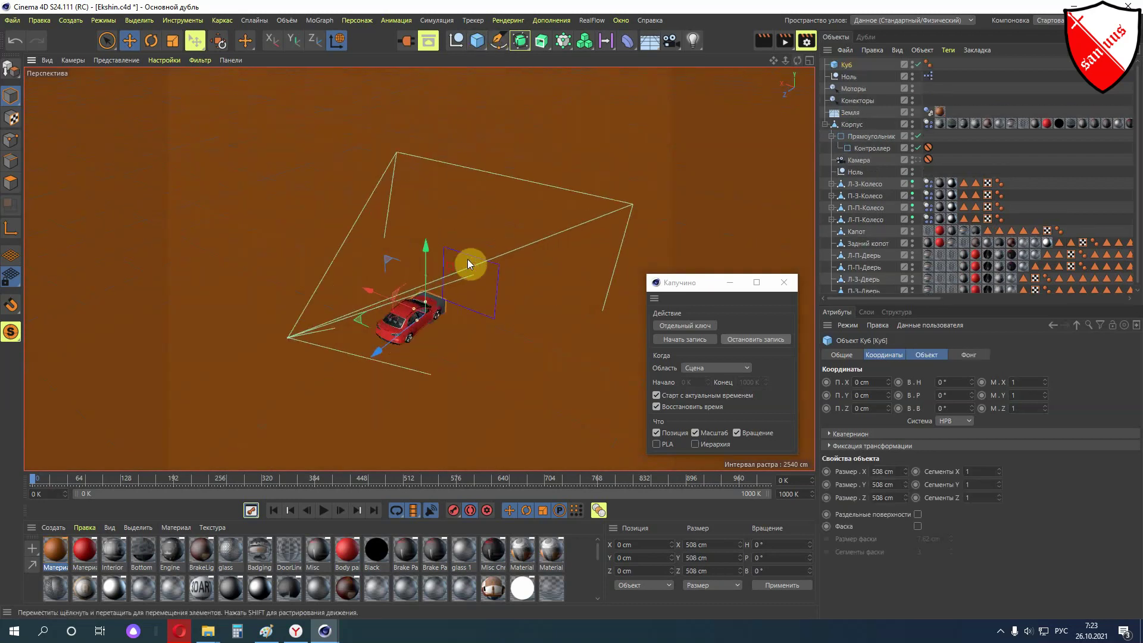
{"action": "left_click_drag", "start_coordinate": [426, 244], "coordinate": [441, 212]}
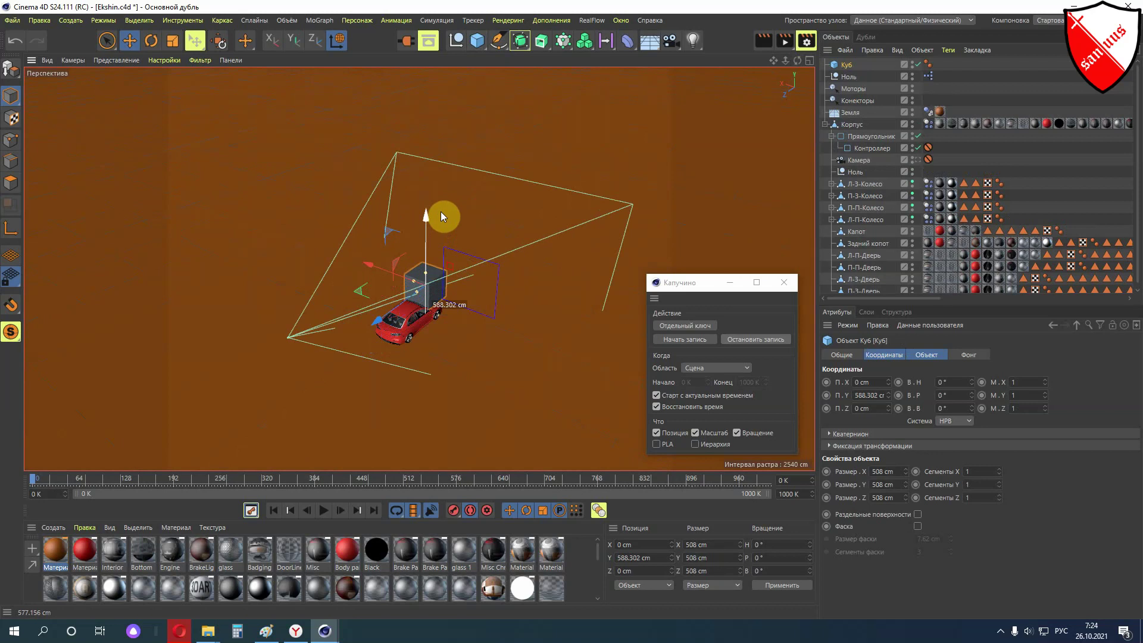
{"action": "left_click_drag", "start_coordinate": [799, 58], "coordinate": [780, 63]}
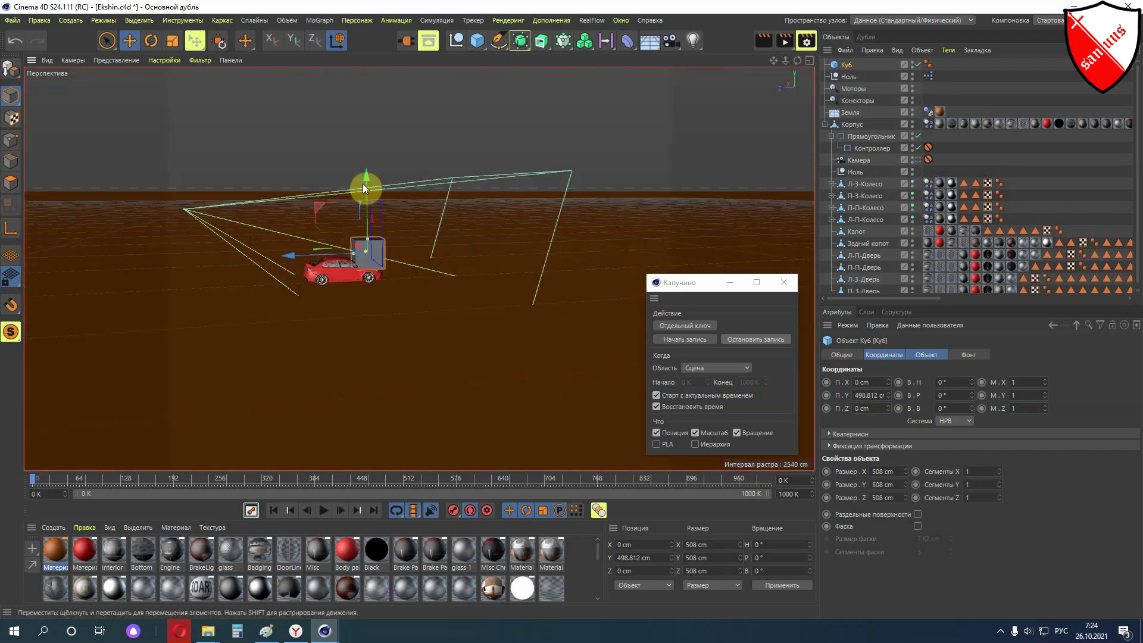
{"action": "left_click_drag", "start_coordinate": [331, 204], "coordinate": [388, 215]}
Scale the cube to about 739 × 1619 × 845 cm
{"action": "left_click", "coordinate": [172, 41]}
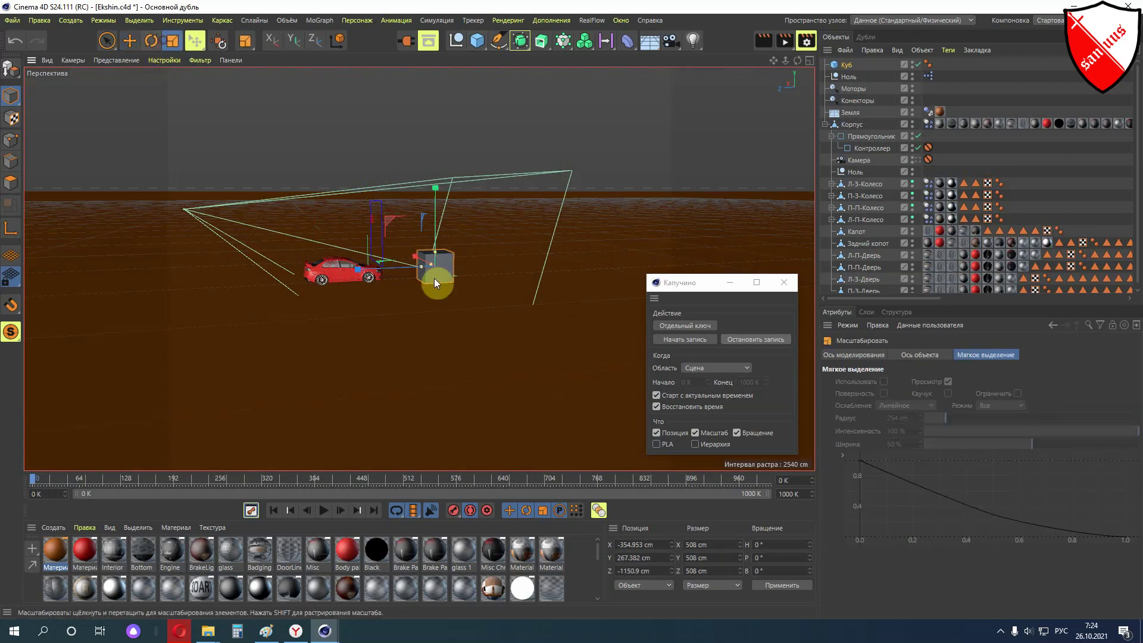
{"action": "mouse_move", "coordinate": [434, 277]}
{"action": "left_mouse_down"}
{"action": "mouse_move", "coordinate": [447, 227]}
{"action": "mouse_move", "coordinate": [533, 640]}
{"action": "left_mouse_up"}
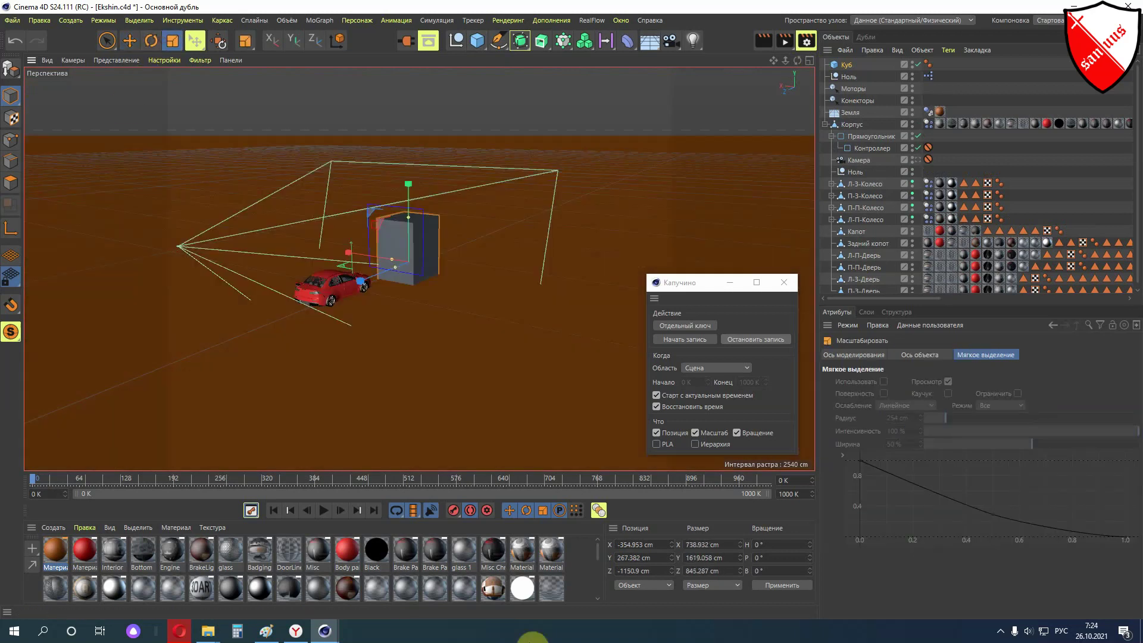
{"action": "left_click", "coordinate": [586, 572]}
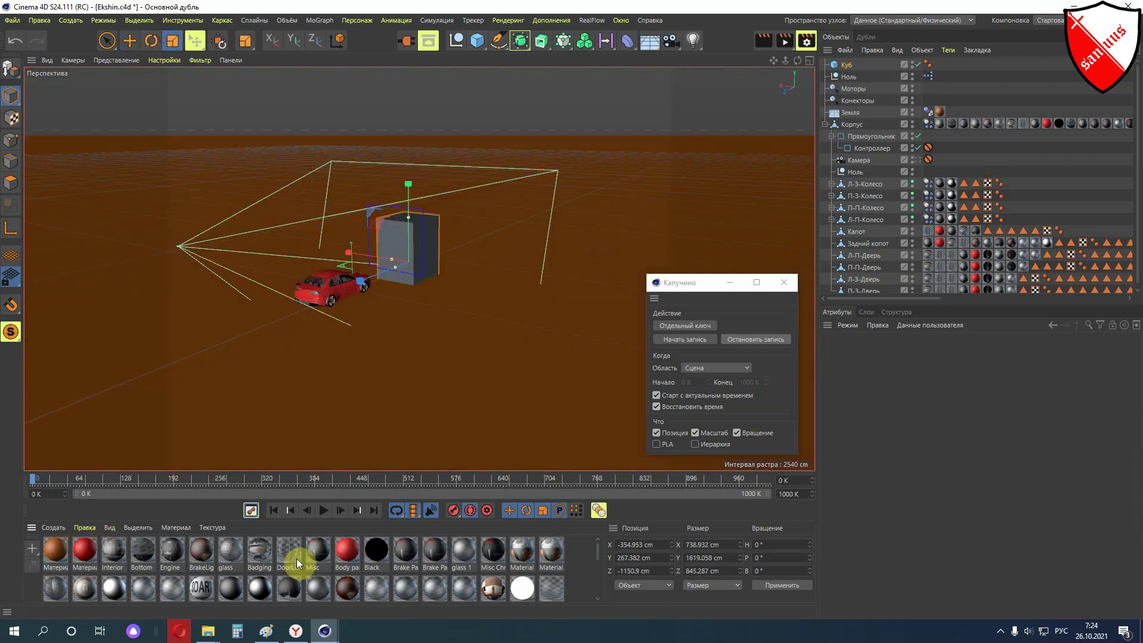
Make magenta Материал.5 (H 311°, S 72%, V 80%) and apply it to the Куб cube
{"action": "double_click", "coordinate": [587, 549]}
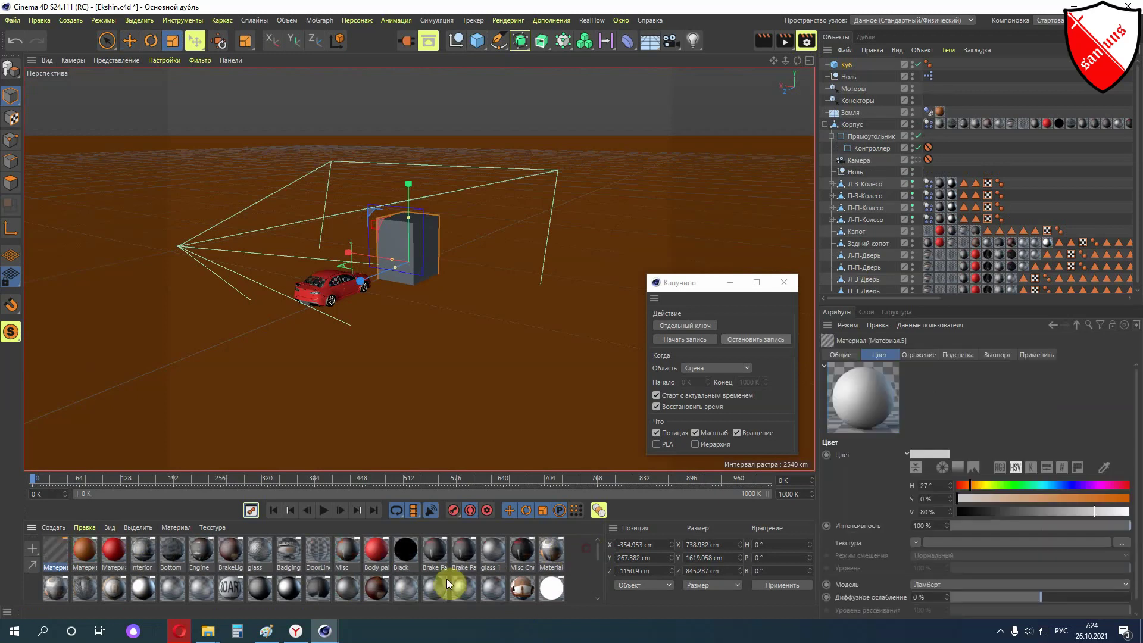
{"action": "double_click", "coordinate": [59, 549]}
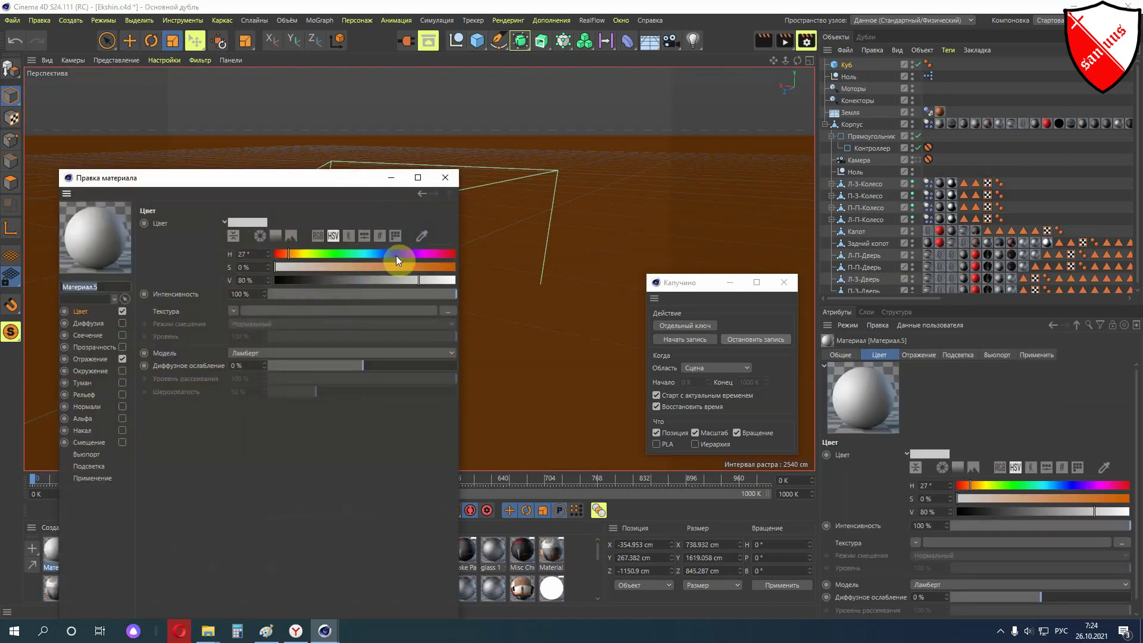
{"action": "left_click", "coordinate": [395, 254]}
{"action": "left_click", "coordinate": [424, 268]}
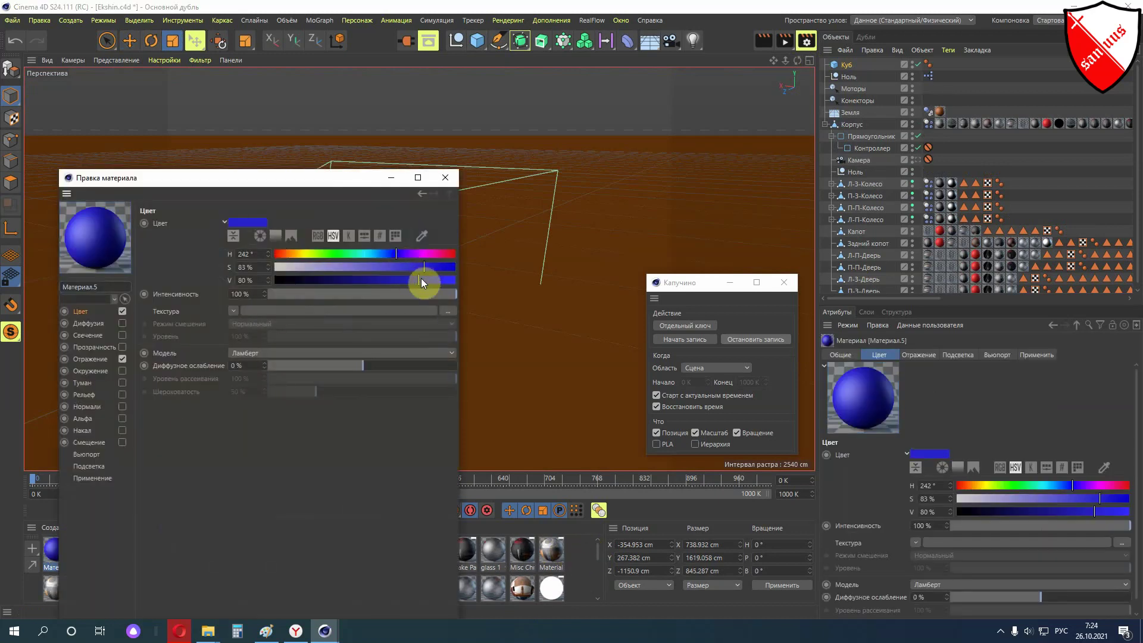
{"action": "left_click", "coordinate": [431, 251]}
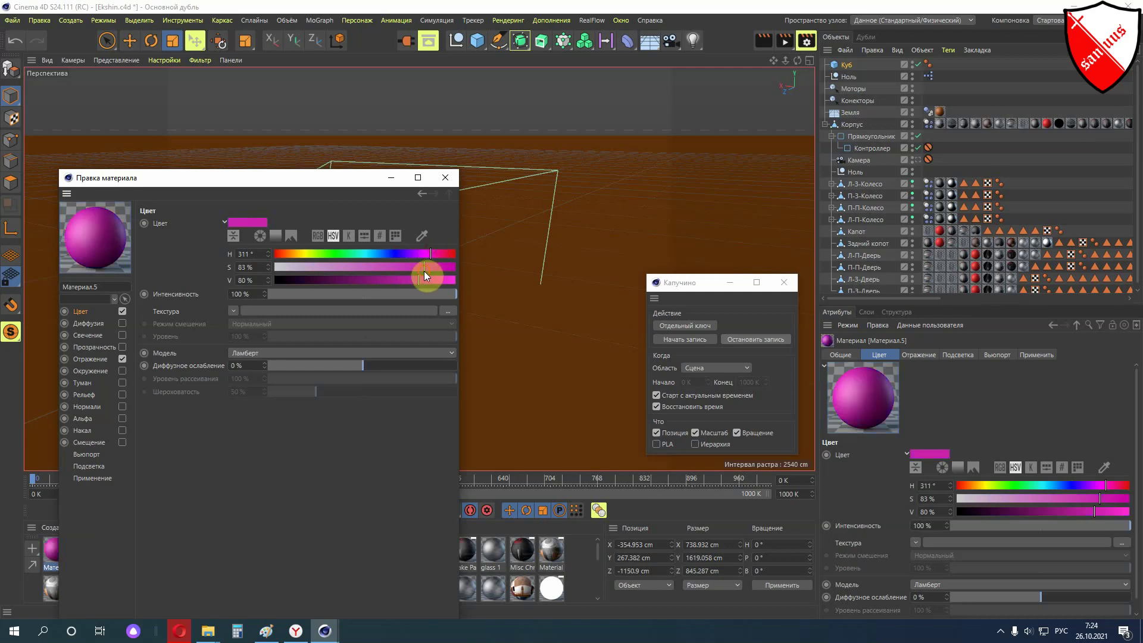
{"action": "left_click", "coordinate": [405, 268]}
{"action": "left_click", "coordinate": [449, 180]}
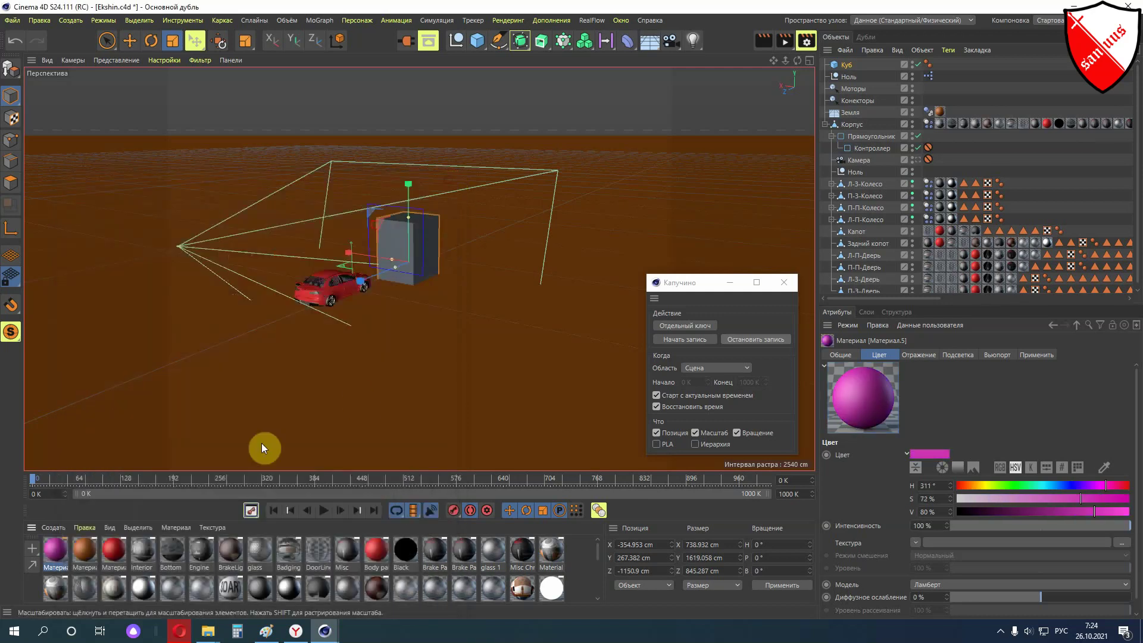
{"action": "mouse_move", "coordinate": [48, 539]}
{"action": "left_mouse_down"}
{"action": "mouse_move", "coordinate": [415, 226]}
{"action": "mouse_move", "coordinate": [397, 243]}
{"action": "left_mouse_up"}
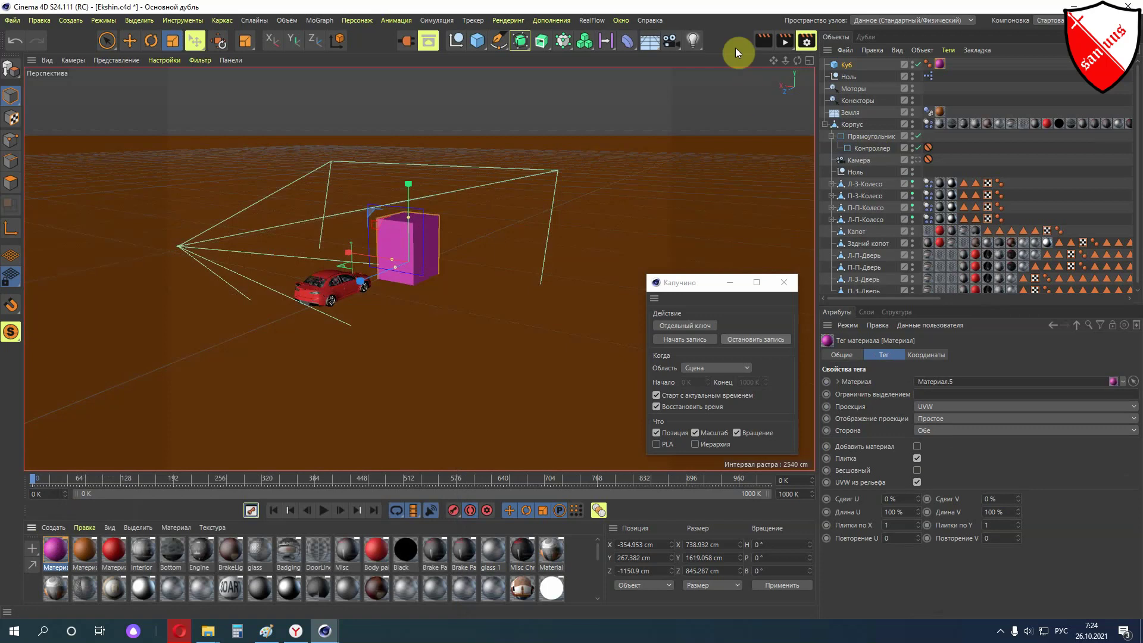
Try and undo a Subdivision Surface, then nest Куб under a new Клон cloner
{"action": "left_click", "coordinate": [521, 39]}
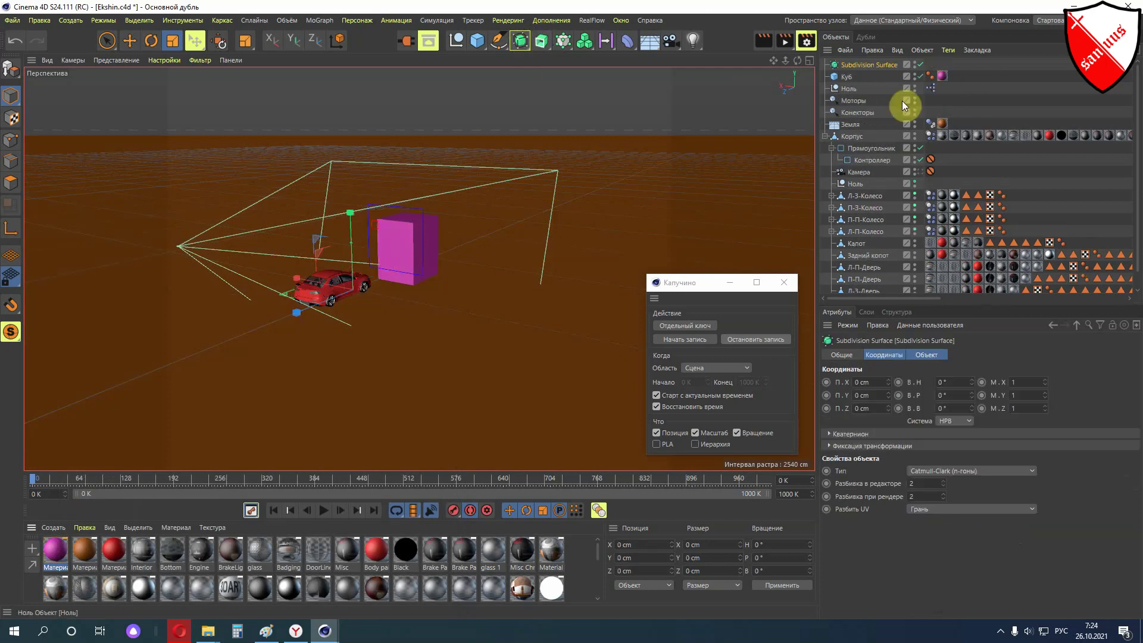
{"action": "left_click_drag", "start_coordinate": [836, 78], "coordinate": [855, 62]}
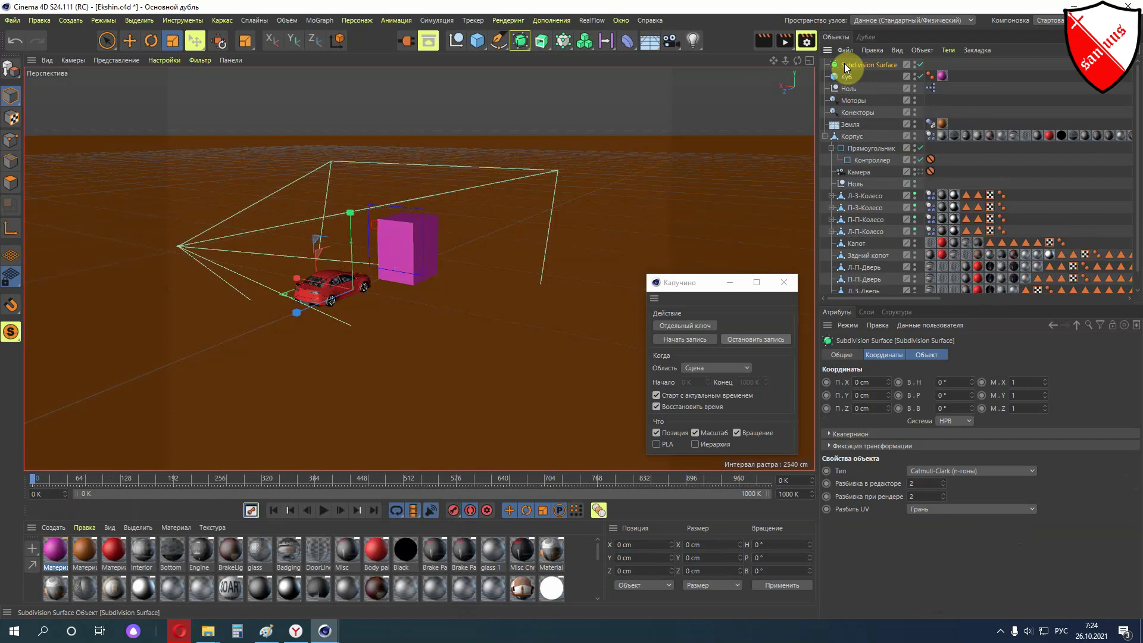
{"action": "key", "text": "ctrl+z"}
{"action": "key", "text": "ctrl+z"}
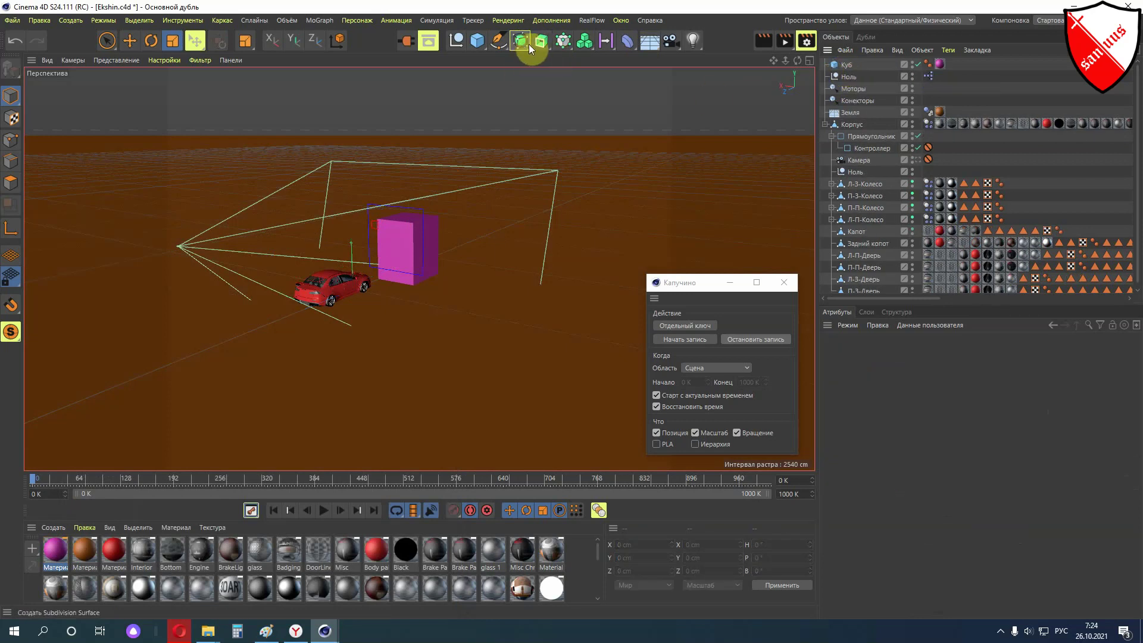
{"action": "left_click", "coordinate": [563, 40]}
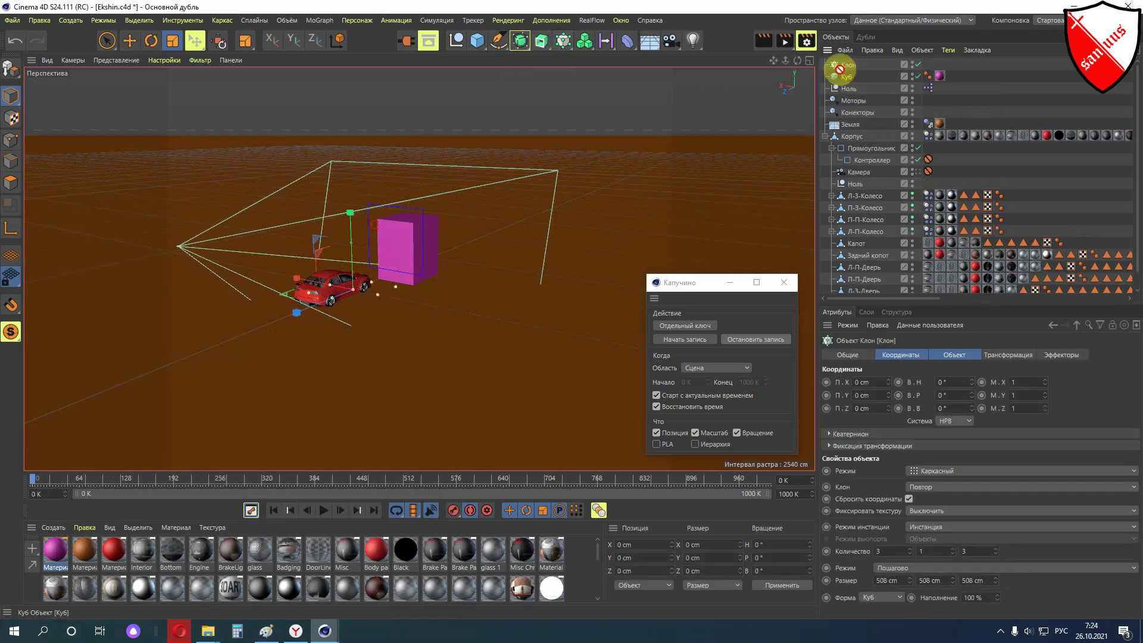
{"action": "left_click_drag", "start_coordinate": [834, 76], "coordinate": [842, 65]}
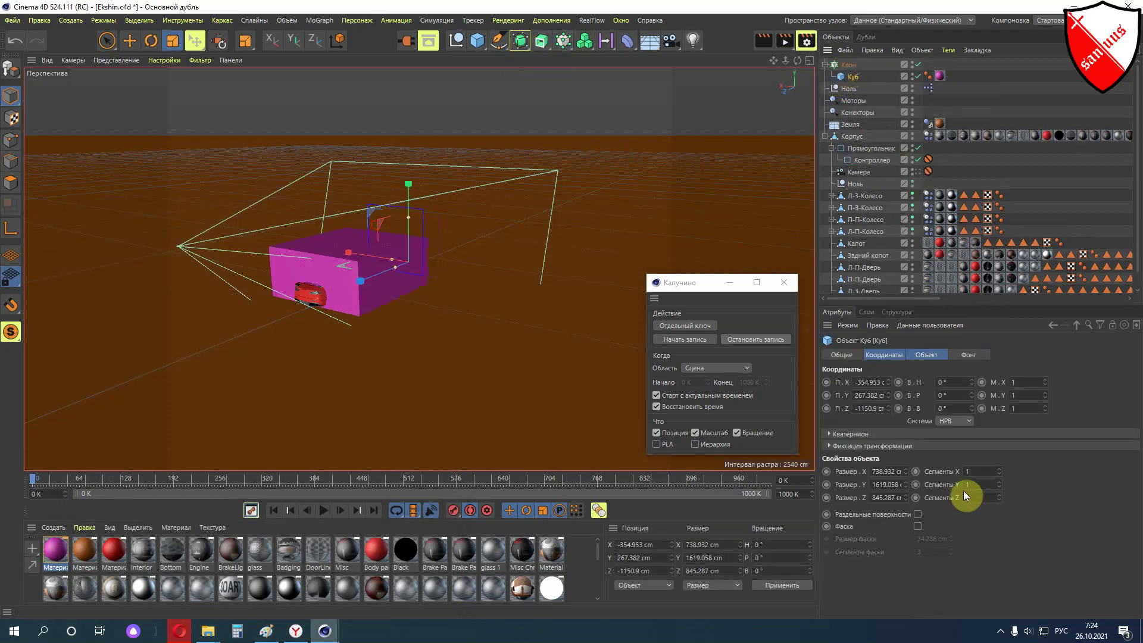
{"action": "left_click", "coordinate": [852, 66]}
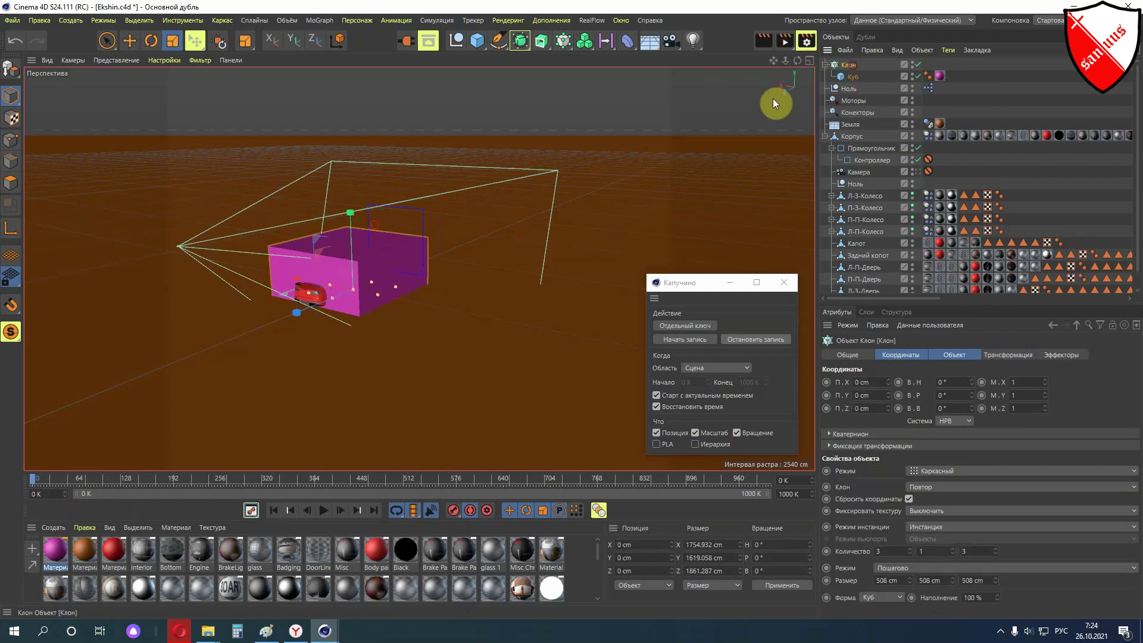
Scale the Клон cloner so its nine cubes span about 4705 × 565 × 5208 cm
{"action": "mouse_move", "coordinate": [293, 309]}
{"action": "left_mouse_down"}
{"action": "mouse_move", "coordinate": [215, 345]}
{"action": "mouse_move", "coordinate": [286, 307]}
{"action": "left_mouse_up"}
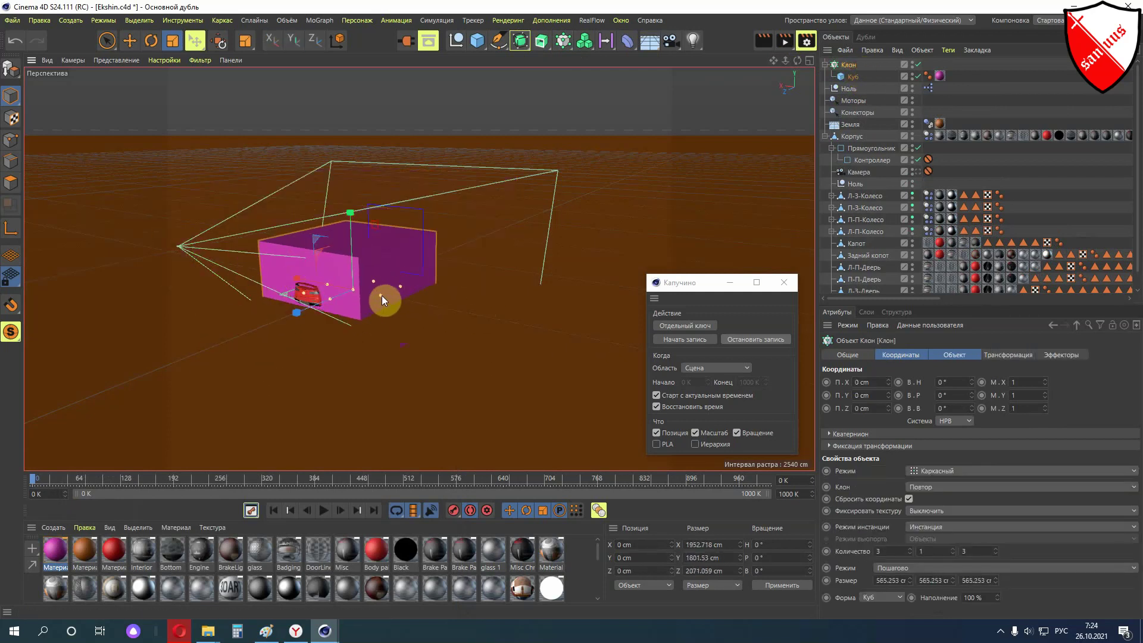
{"action": "left_click_drag", "start_coordinate": [381, 294], "coordinate": [481, 227]}
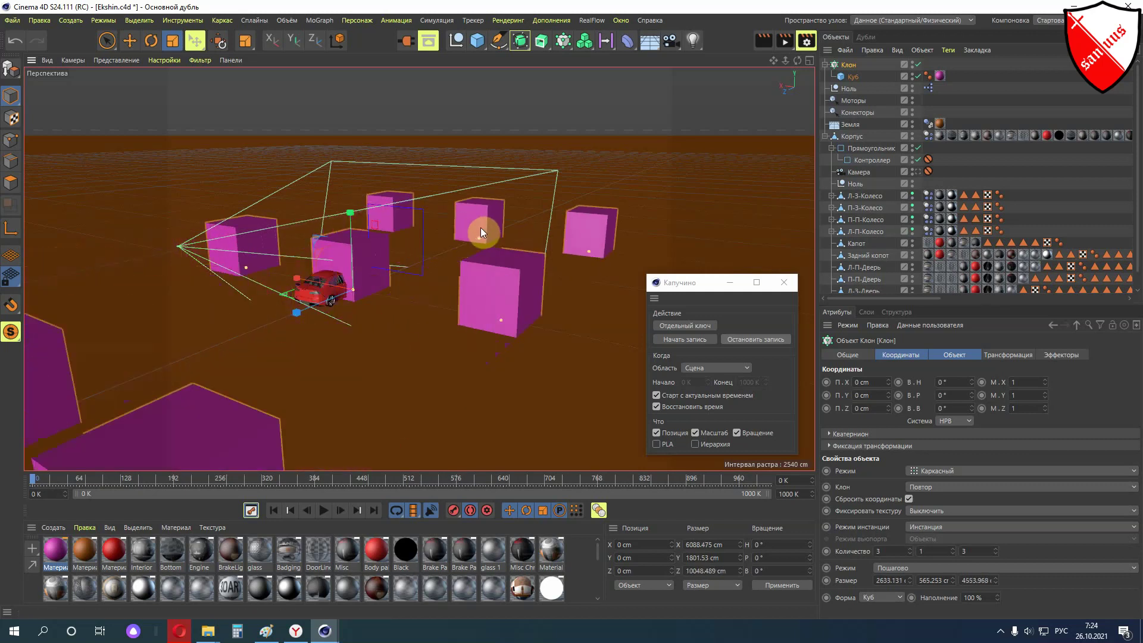
{"action": "scroll", "coordinate": [479, 227], "scroll_direction": "down", "scroll_amount": 3}
{"action": "scroll", "coordinate": [477, 227], "scroll_direction": "down", "scroll_amount": 3}
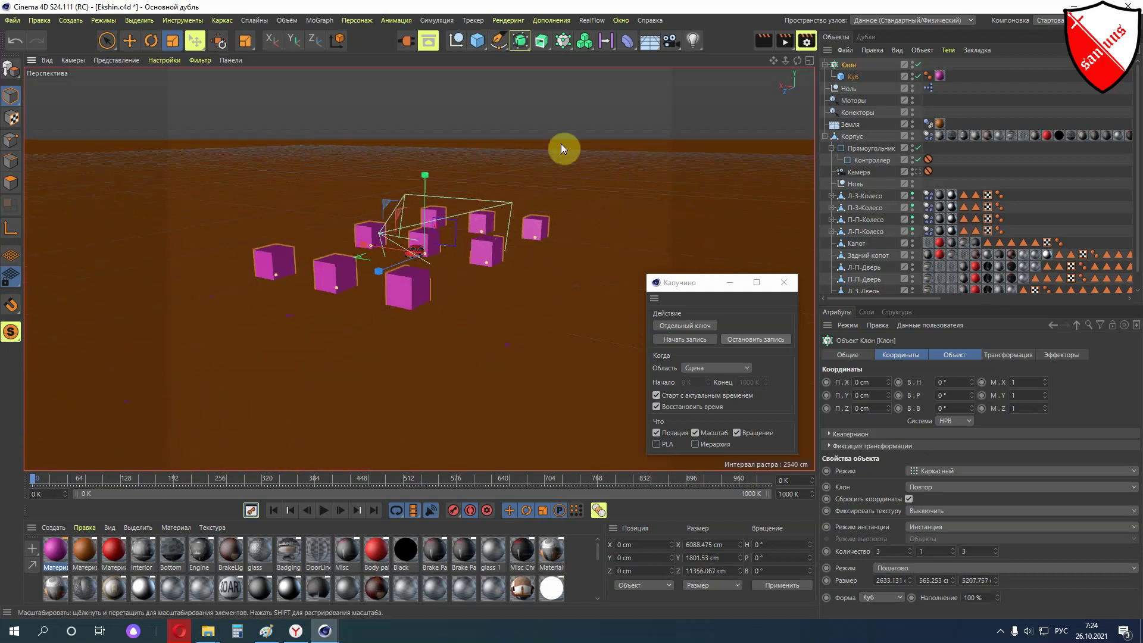
{"action": "left_click_drag", "start_coordinate": [577, 113], "coordinate": [585, 153], "text": "alt"}
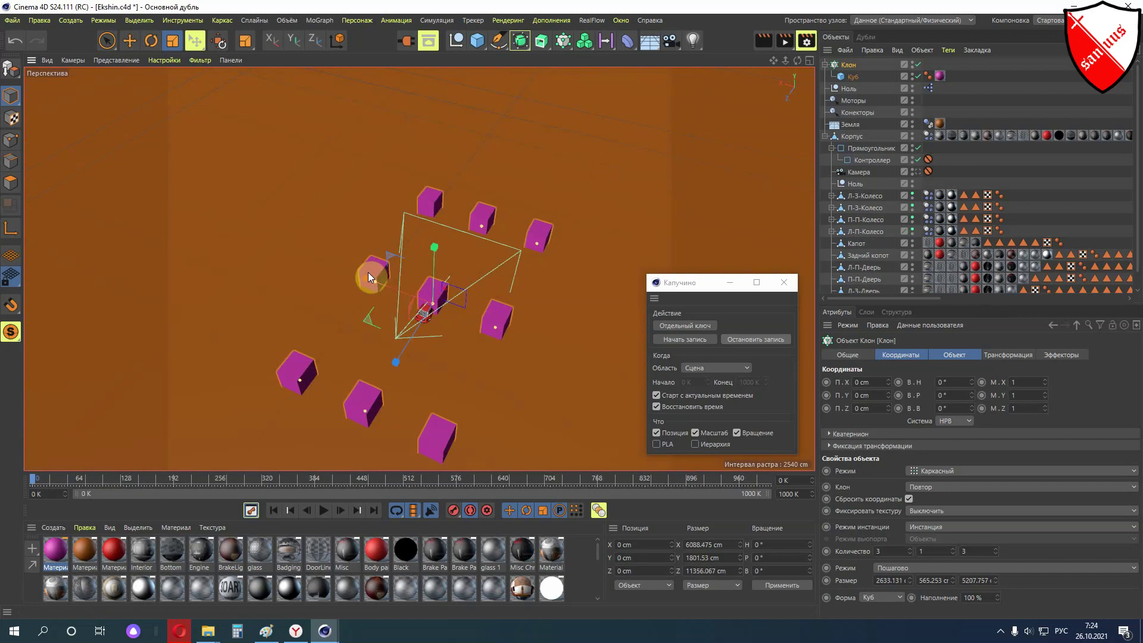
{"action": "left_click_drag", "start_coordinate": [378, 282], "coordinate": [331, 257]}
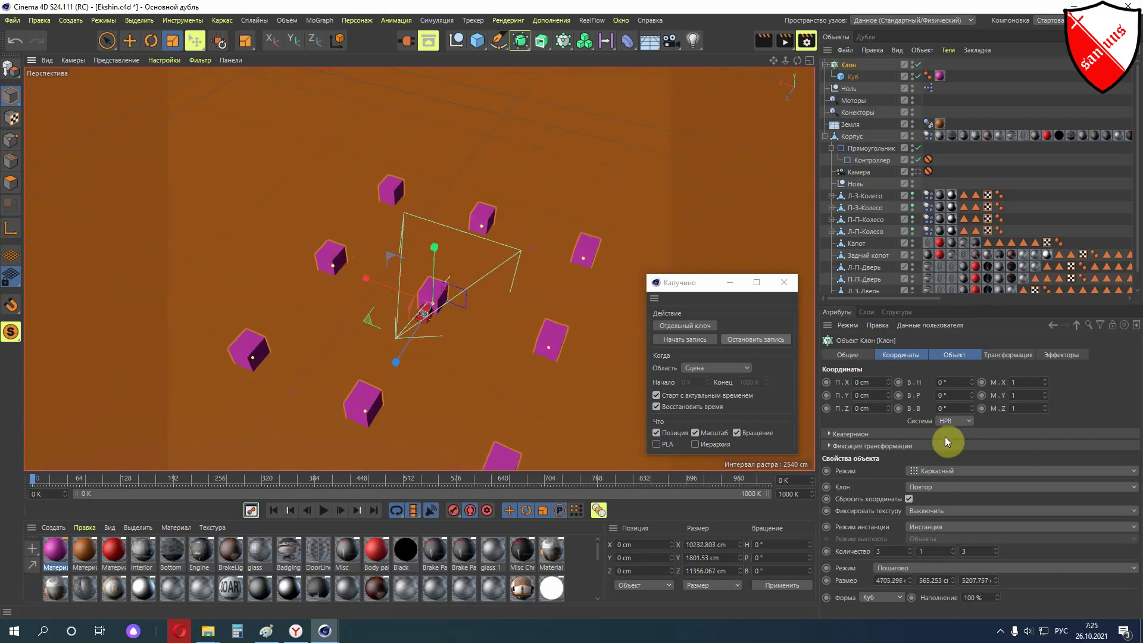
Move the Клон grid along Z to -10642.445 cm, ahead of the car
{"action": "left_click", "coordinate": [129, 41]}
{"action": "left_click_drag", "start_coordinate": [407, 352], "coordinate": [510, 223]}
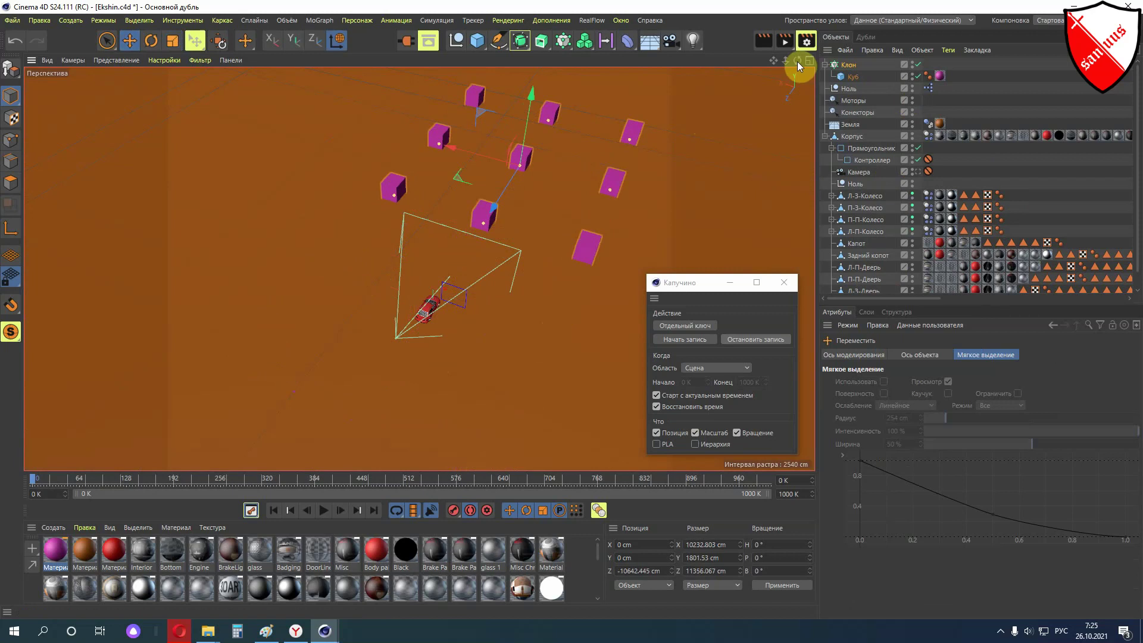
{"action": "mouse_move", "coordinate": [798, 61]}
{"action": "left_mouse_down"}
{"action": "mouse_move", "coordinate": [795, 35]}
{"action": "mouse_move", "coordinate": [798, 95]}
{"action": "mouse_move", "coordinate": [798, 48]}
{"action": "left_mouse_up"}
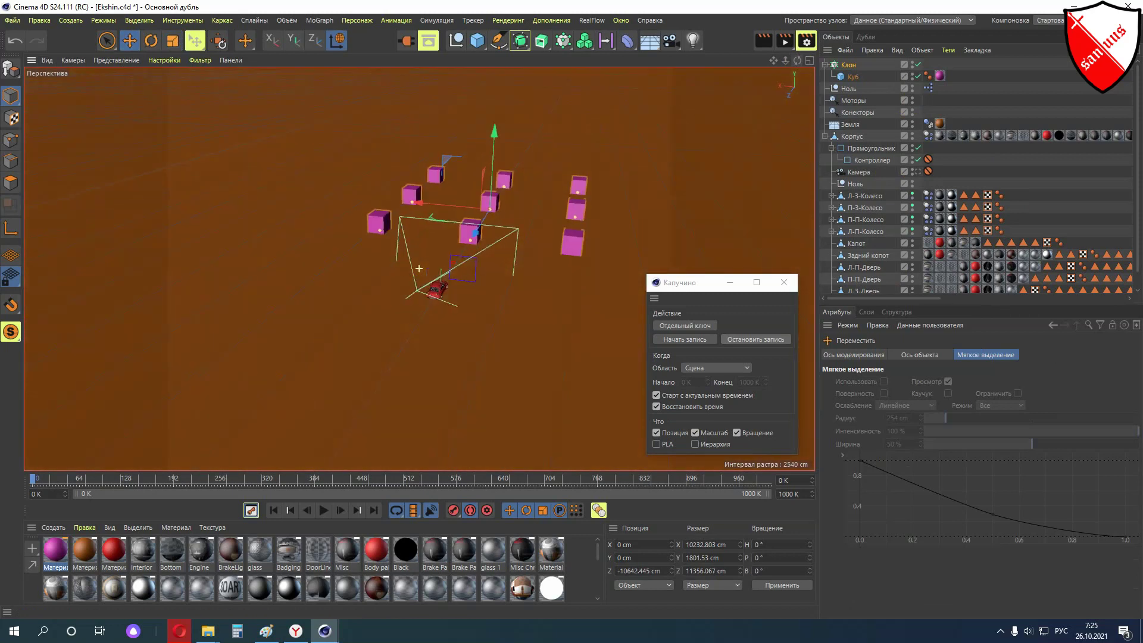
{"action": "left_click_drag", "start_coordinate": [419, 269], "coordinate": [563, 269], "text": "alt"}
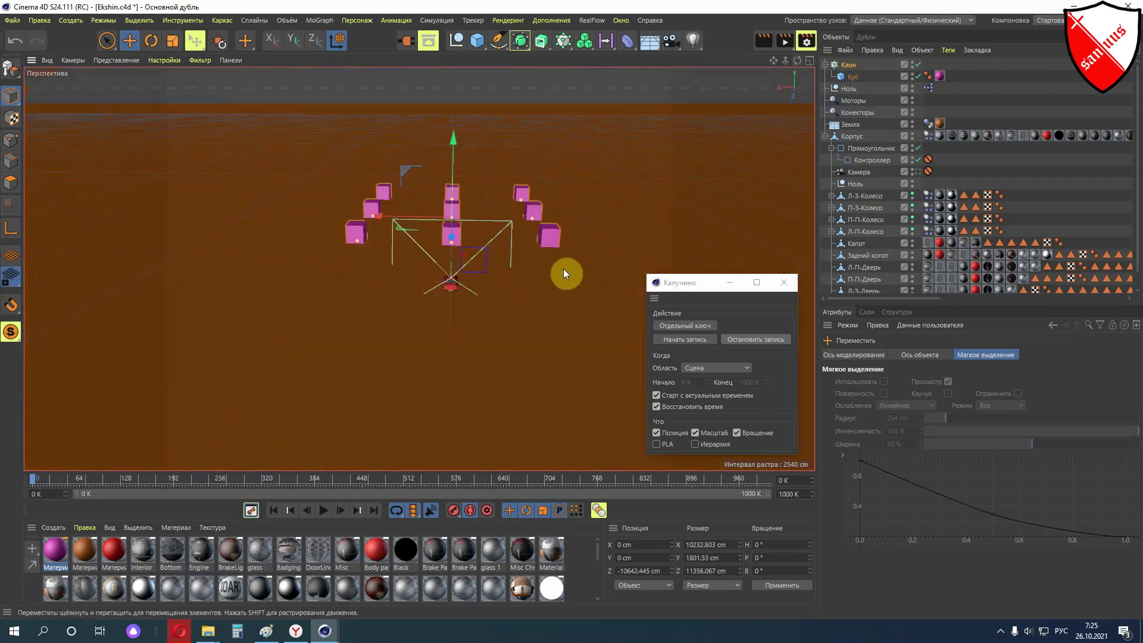
Switch to the Камера view and set the Контроллер position to X 0, Y 0 cm
{"action": "left_click", "coordinate": [842, 172]}
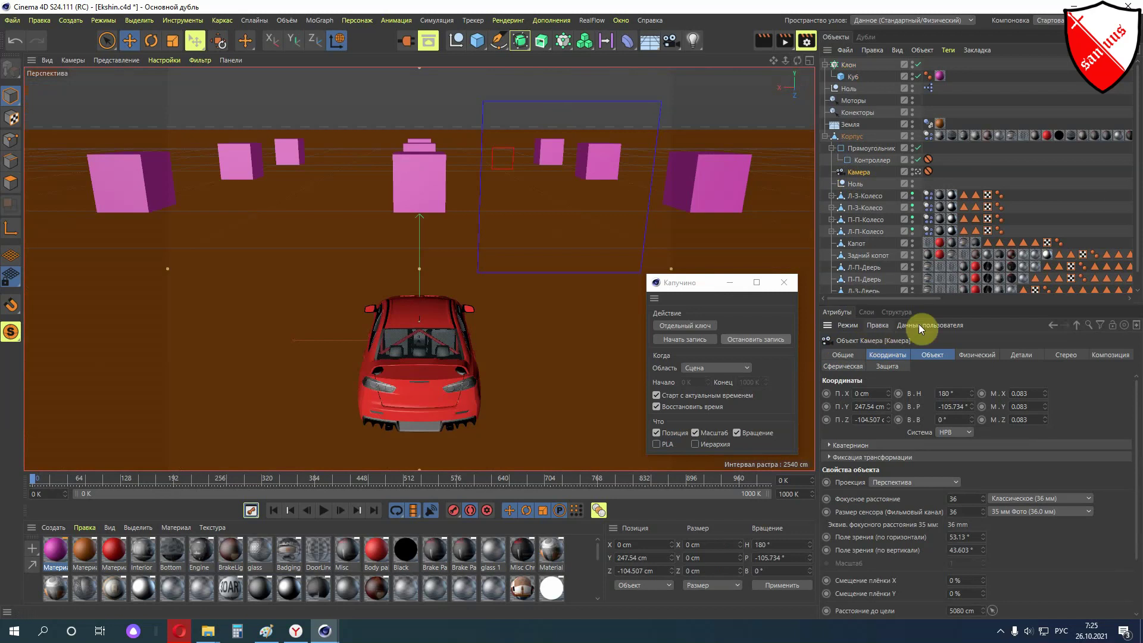
{"action": "left_click", "coordinate": [856, 159]}
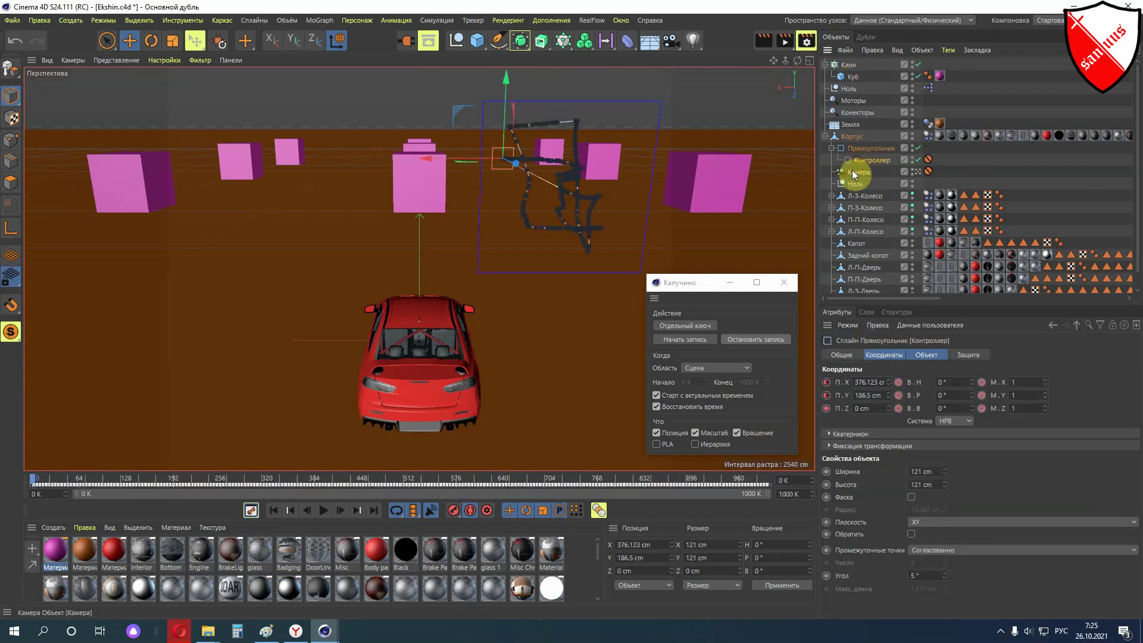
{"action": "left_click", "coordinate": [649, 544]}
{"action": "type", "text": "0"}
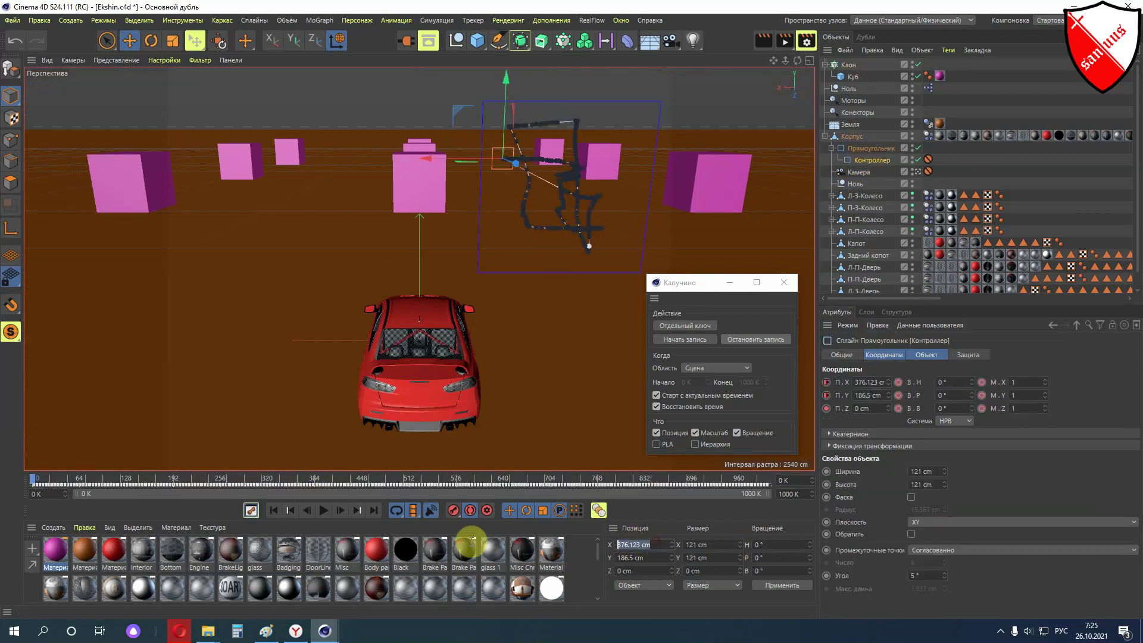
{"action": "key", "text": "Tab"}
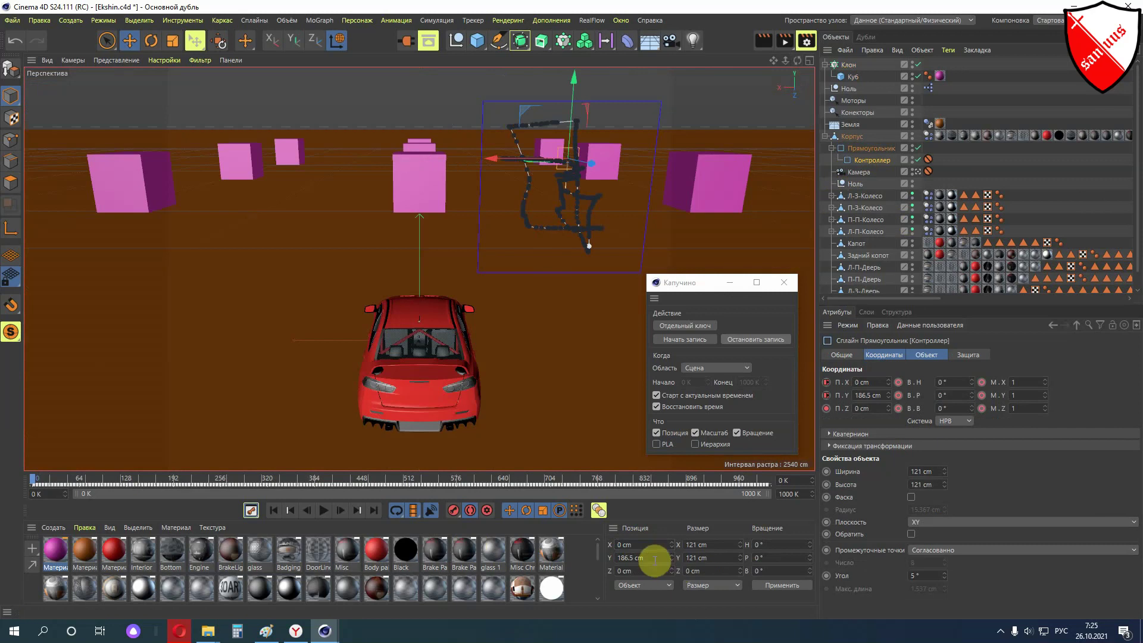
{"action": "type", "text": "0"}
{"action": "key", "text": "Return"}
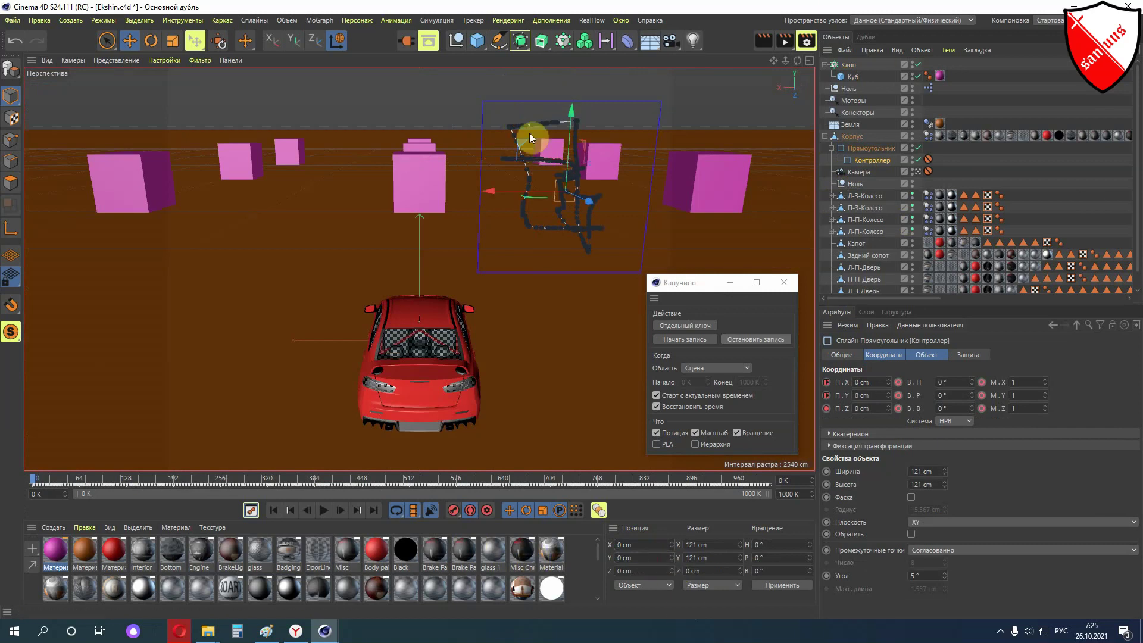
Record a new Cappuccino path, steering the Контроллер down, left, then back right
{"action": "left_click", "coordinate": [683, 341]}
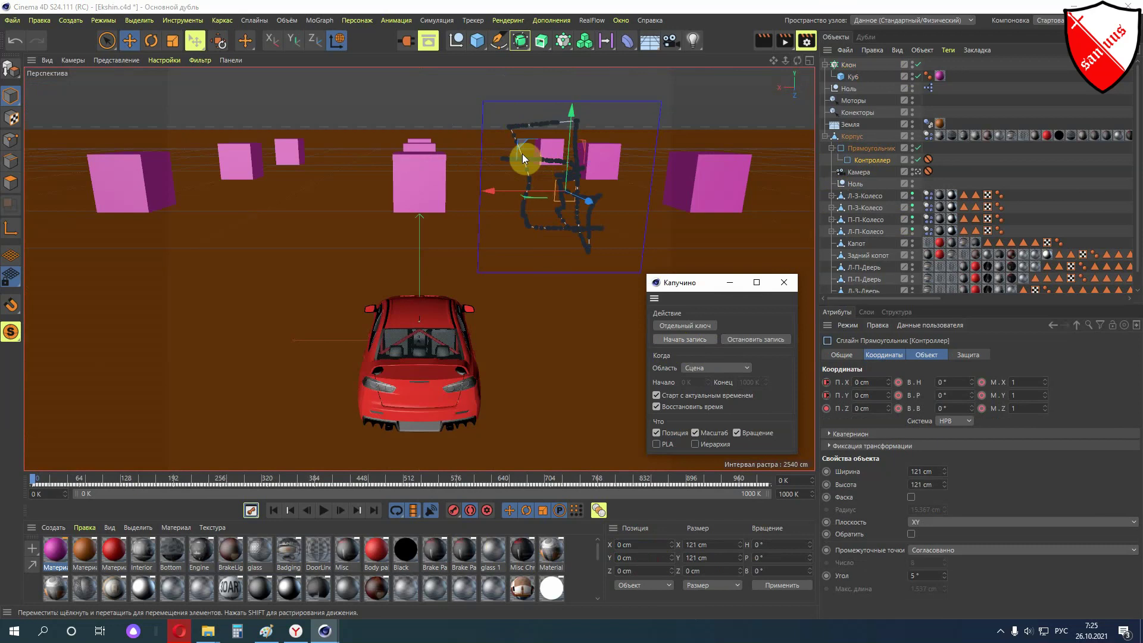
{"action": "mouse_move", "coordinate": [523, 153]}
{"action": "left_mouse_down"}
{"action": "mouse_move", "coordinate": [491, 155]}
{"action": "mouse_move", "coordinate": [522, 210]}
{"action": "mouse_move", "coordinate": [523, 145]}
{"action": "left_mouse_up"}
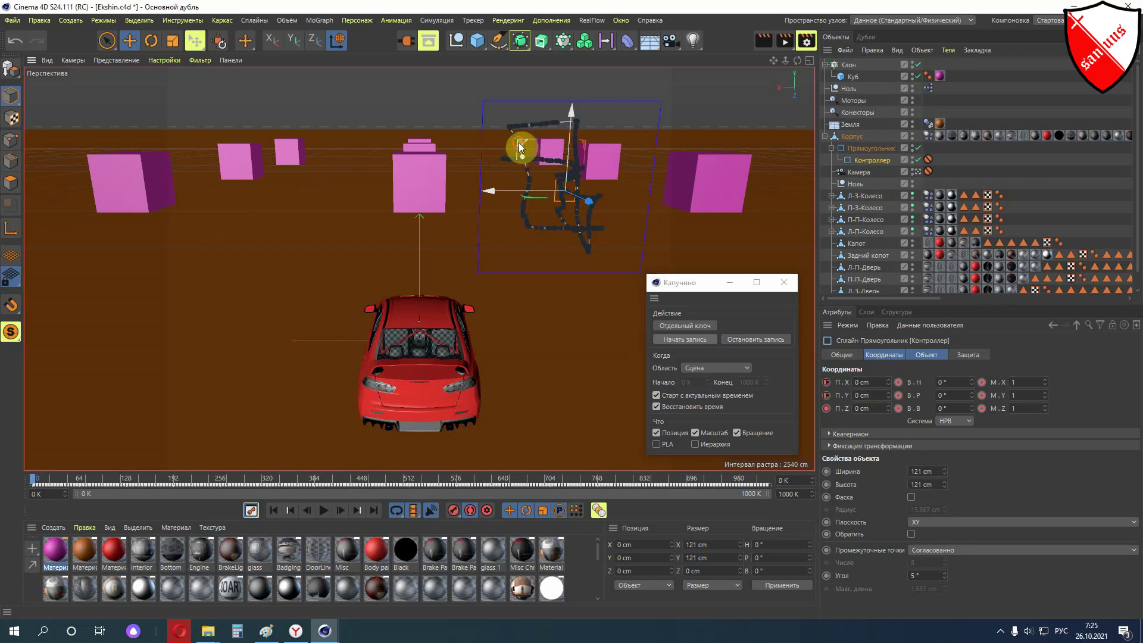
{"action": "mouse_move", "coordinate": [520, 142]}
{"action": "left_mouse_down"}
{"action": "mouse_move", "coordinate": [485, 213]}
{"action": "mouse_move", "coordinate": [434, 223]}
{"action": "mouse_move", "coordinate": [550, 210]}
{"action": "mouse_move", "coordinate": [673, 216]}
{"action": "mouse_move", "coordinate": [642, 255]}
{"action": "mouse_move", "coordinate": [724, 173]}
{"action": "mouse_move", "coordinate": [569, 184]}
{"action": "mouse_move", "coordinate": [614, 142]}
{"action": "mouse_move", "coordinate": [549, 149]}
{"action": "mouse_move", "coordinate": [462, 184]}
{"action": "mouse_move", "coordinate": [452, 234]}
{"action": "mouse_move", "coordinate": [696, 204]}
{"action": "mouse_move", "coordinate": [557, 281]}
{"action": "mouse_move", "coordinate": [477, 285]}
{"action": "left_mouse_up"}
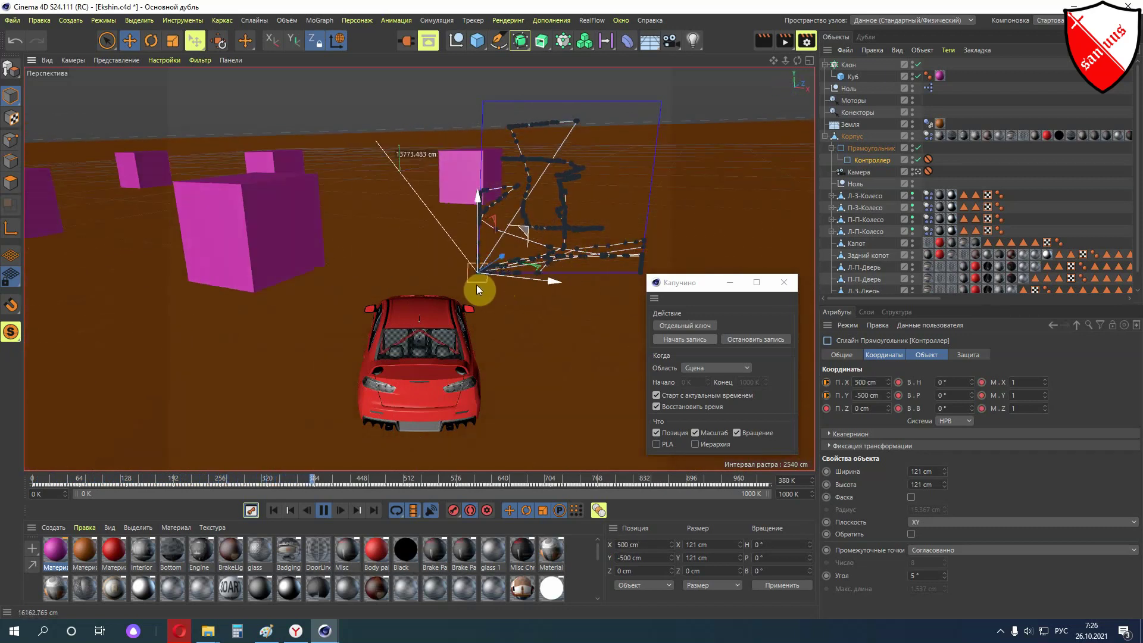
{"action": "mouse_move", "coordinate": [476, 284]}
{"action": "left_mouse_down"}
{"action": "mouse_move", "coordinate": [504, 256]}
{"action": "mouse_move", "coordinate": [457, 260]}
{"action": "mouse_move", "coordinate": [595, 228]}
{"action": "mouse_move", "coordinate": [710, 313]}
{"action": "mouse_move", "coordinate": [181, 304]}
{"action": "left_mouse_up"}
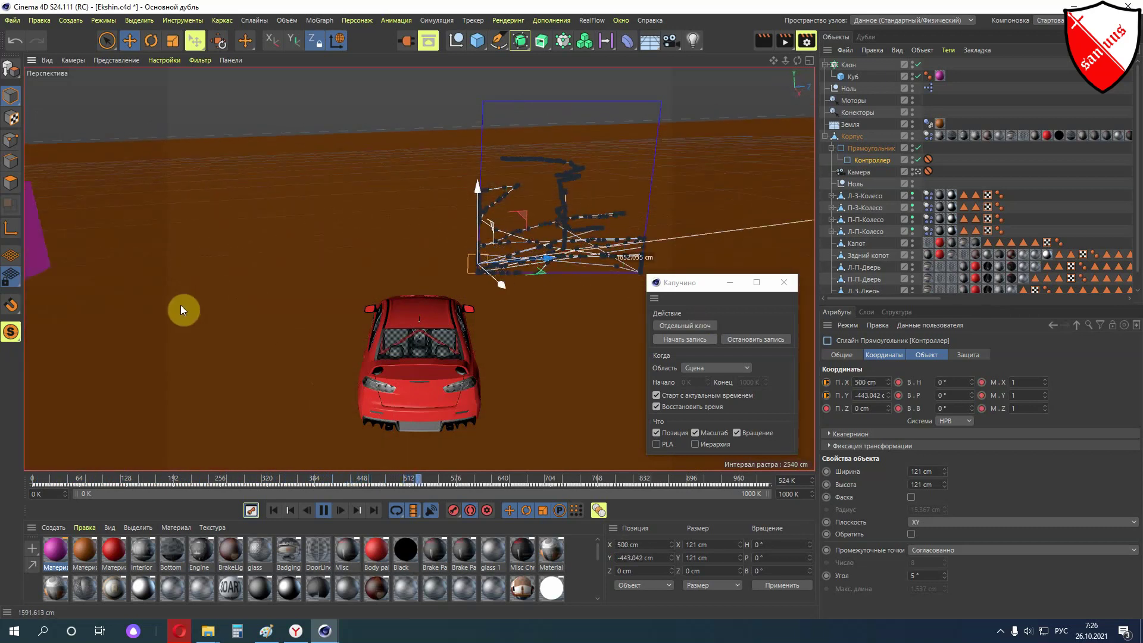
{"action": "mouse_move", "coordinate": [181, 305]}
{"action": "left_mouse_down"}
{"action": "mouse_move", "coordinate": [95, 273]}
{"action": "mouse_move", "coordinate": [537, 244]}
{"action": "mouse_move", "coordinate": [645, 264]}
{"action": "mouse_move", "coordinate": [426, 257]}
{"action": "mouse_move", "coordinate": [509, 225]}
{"action": "mouse_move", "coordinate": [584, 216]}
{"action": "mouse_move", "coordinate": [552, 216]}
{"action": "left_mouse_up"}
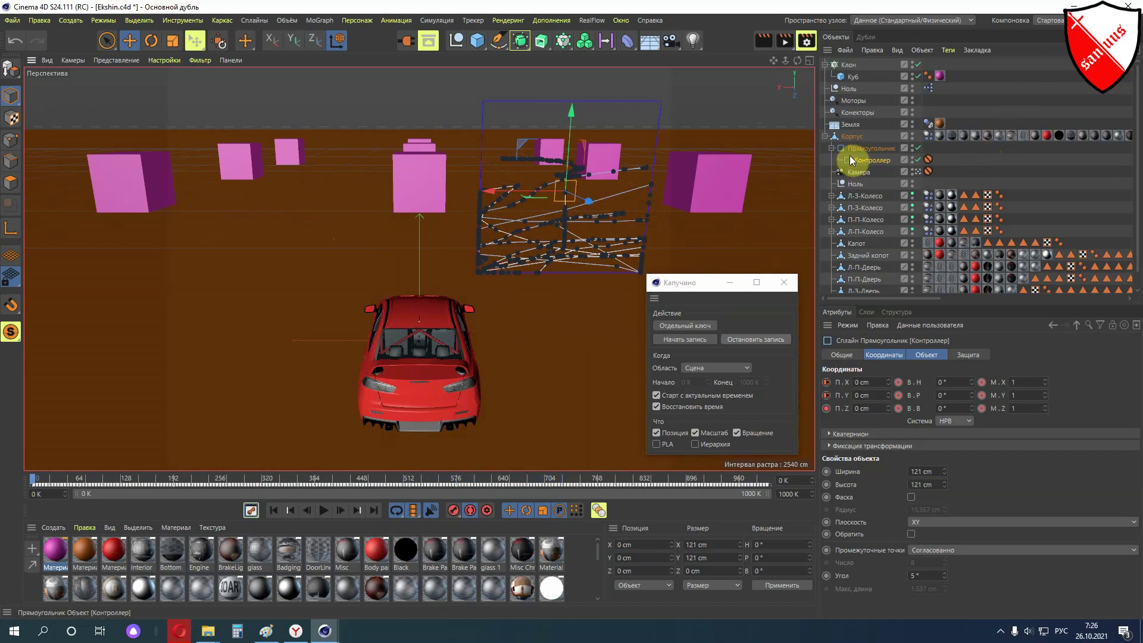
Leave the camera view, play the car's recorded drive past the magenta cubes, then rewind to frame 0
{"action": "left_click", "coordinate": [842, 174]}
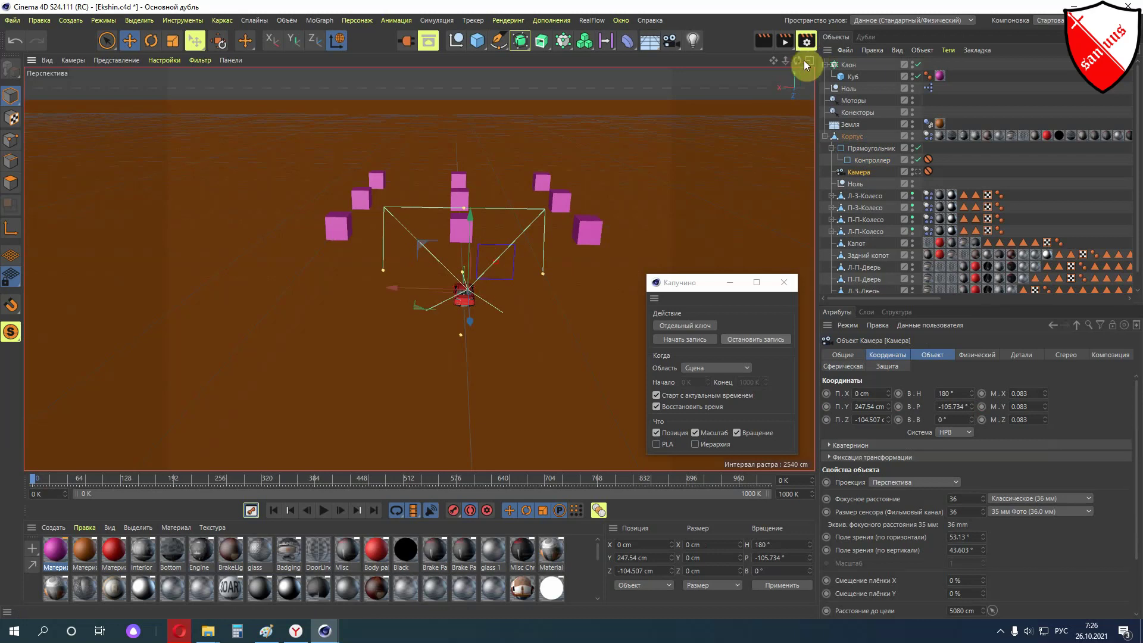
{"action": "left_click_drag", "start_coordinate": [798, 62], "coordinate": [530, 203]}
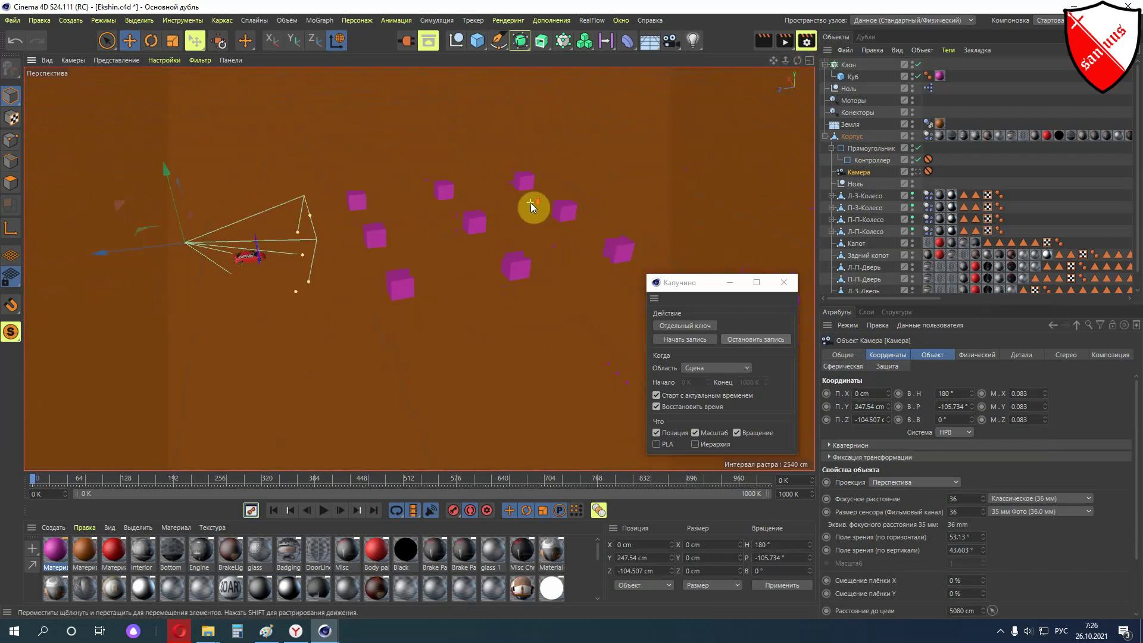
{"action": "left_click", "coordinate": [324, 510]}
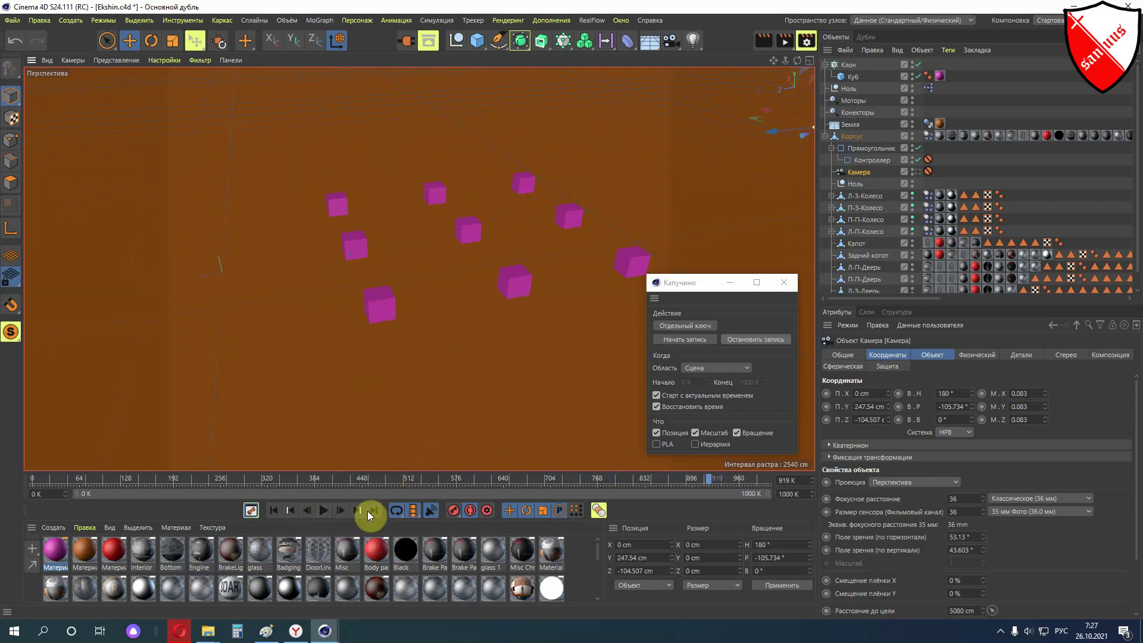
{"action": "left_click", "coordinate": [274, 508]}
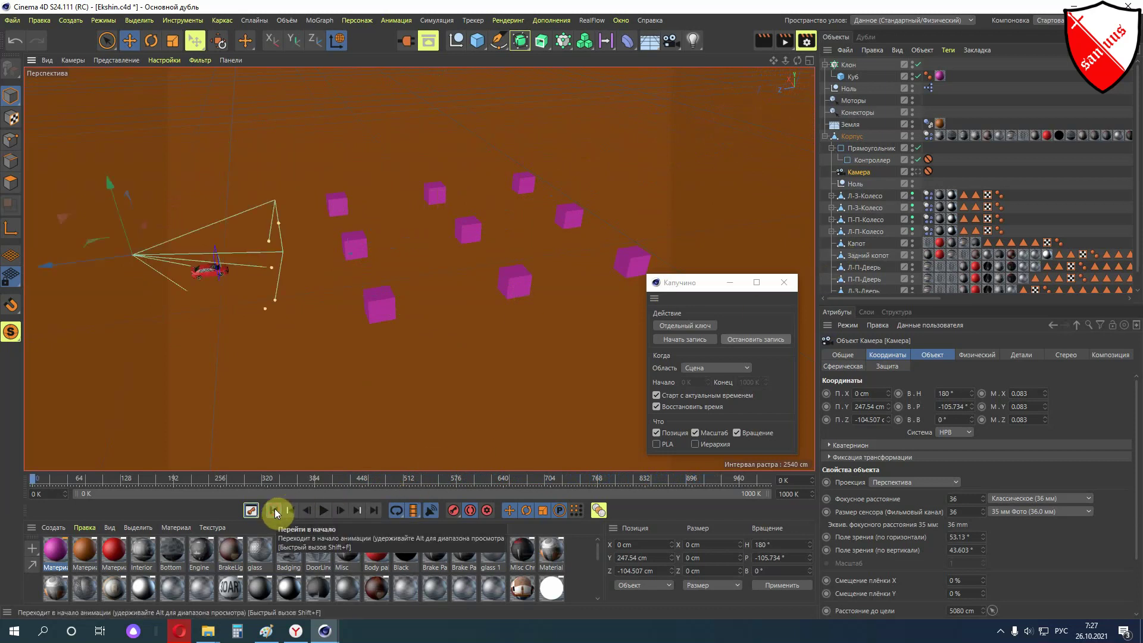